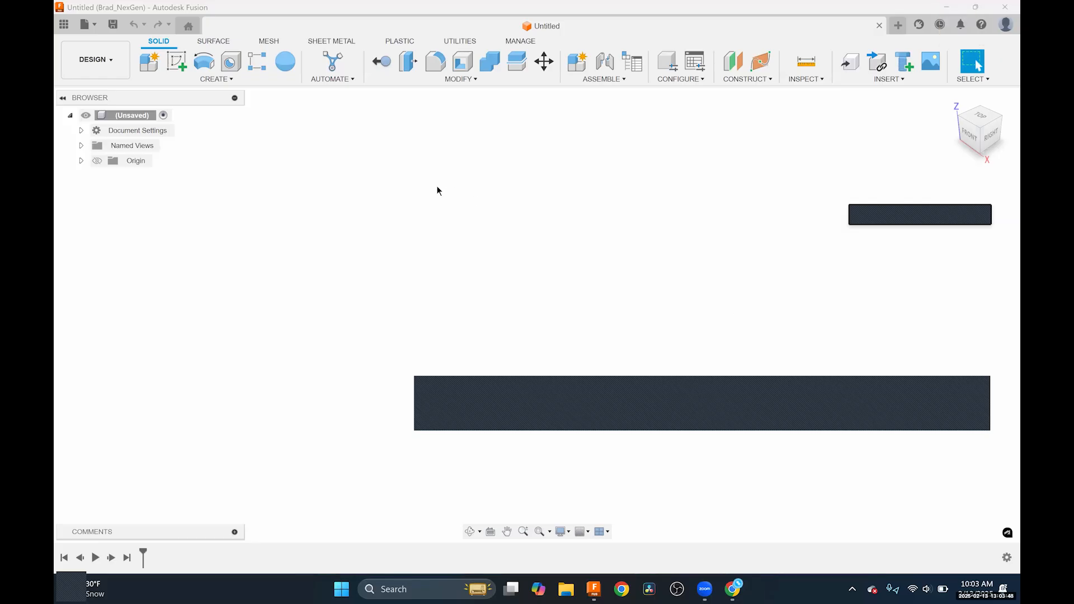
Start a new sheet metal rule based on the Steel (in) library rule and review its bend conditions.
{"action": "left_click", "coordinate": [320, 41]}
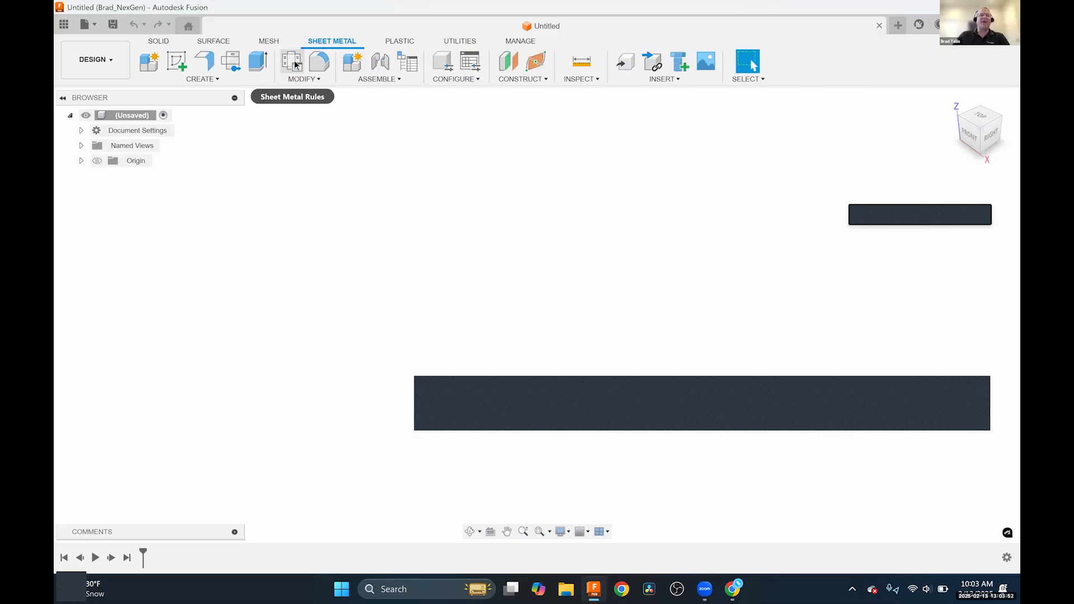
{"action": "left_click", "coordinate": [297, 79]}
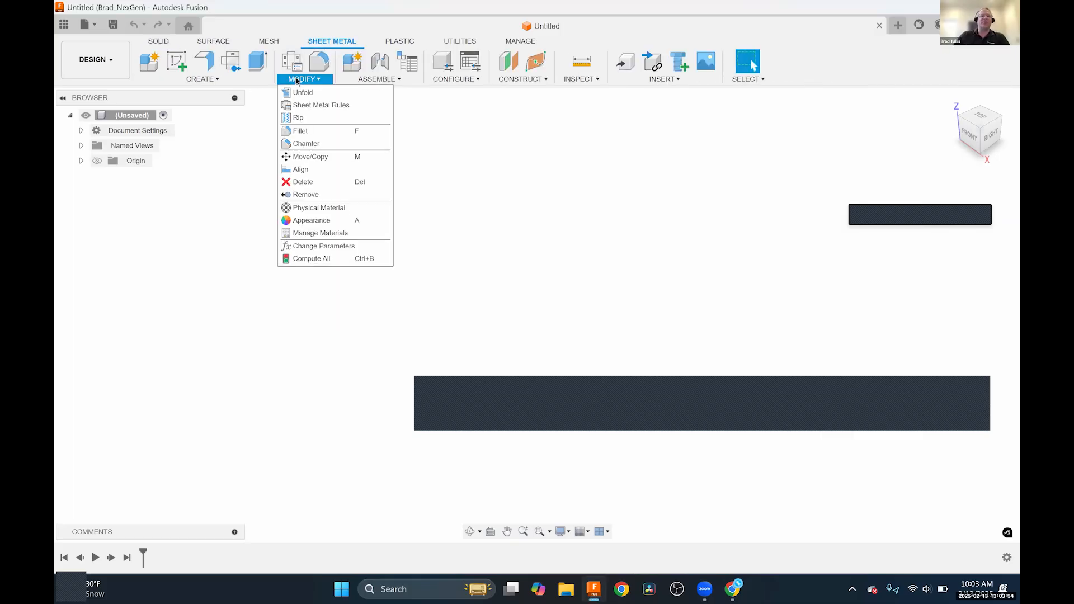
{"action": "left_click", "coordinate": [306, 107]}
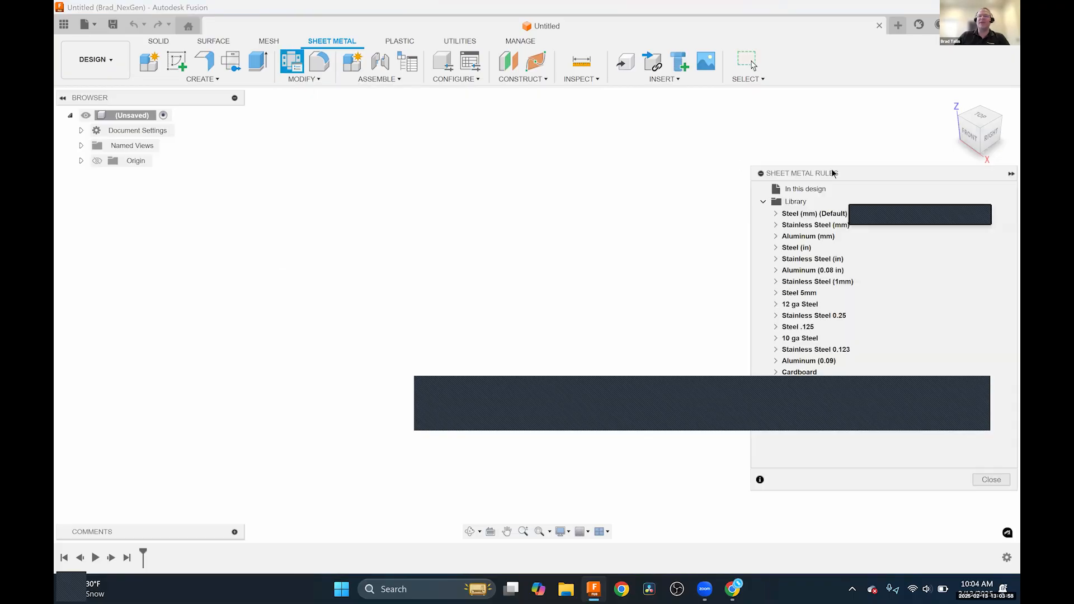
{"action": "left_click_drag", "start_coordinate": [859, 177], "coordinate": [501, 146]}
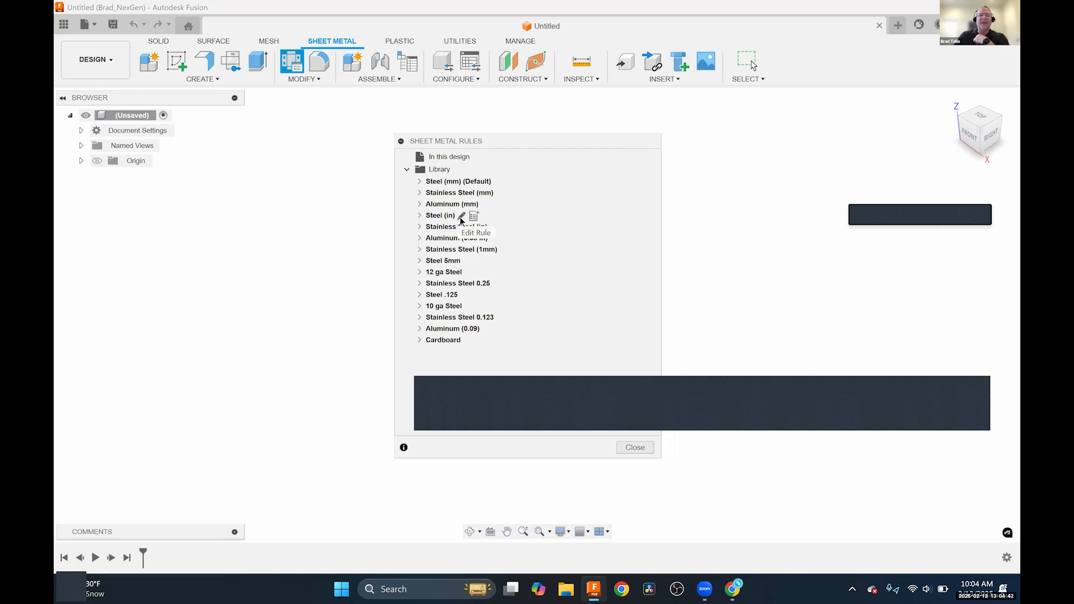
{"action": "left_click", "coordinate": [475, 217]}
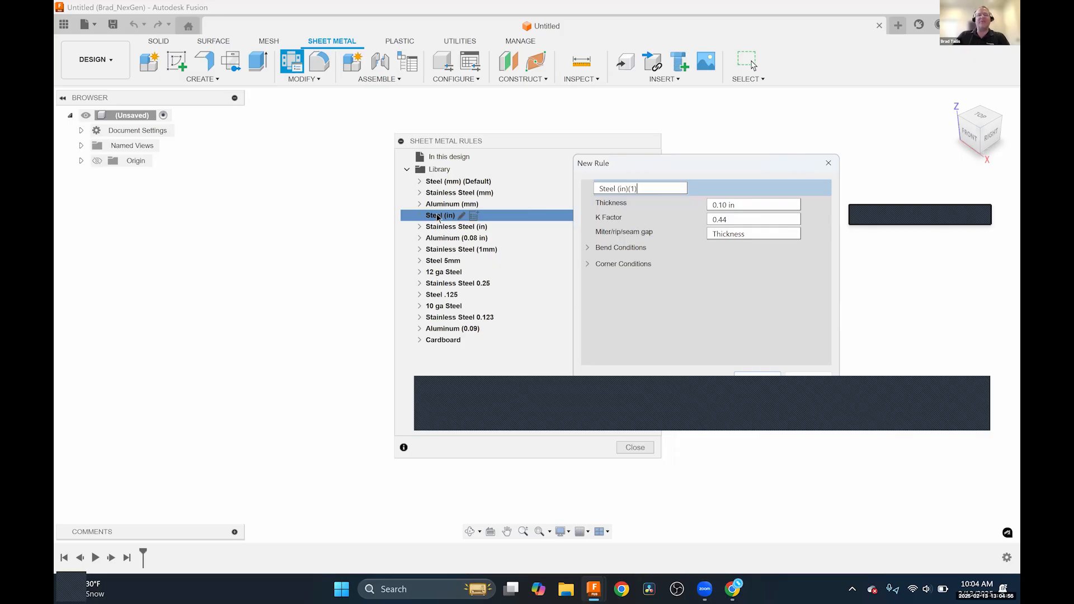
{"action": "key", "text": "Tab"}
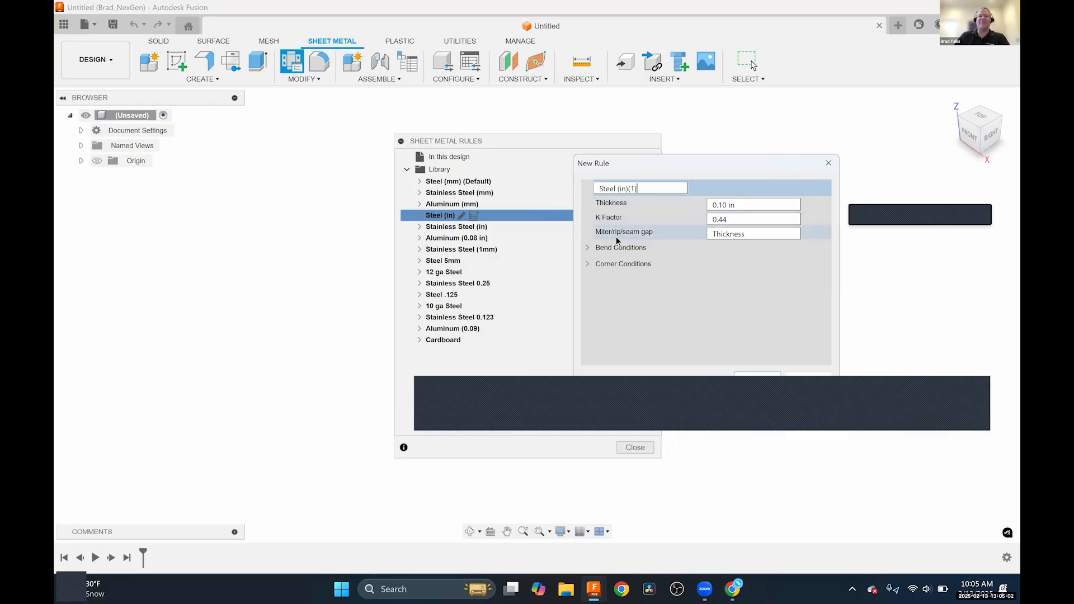
{"action": "left_click", "coordinate": [592, 247]}
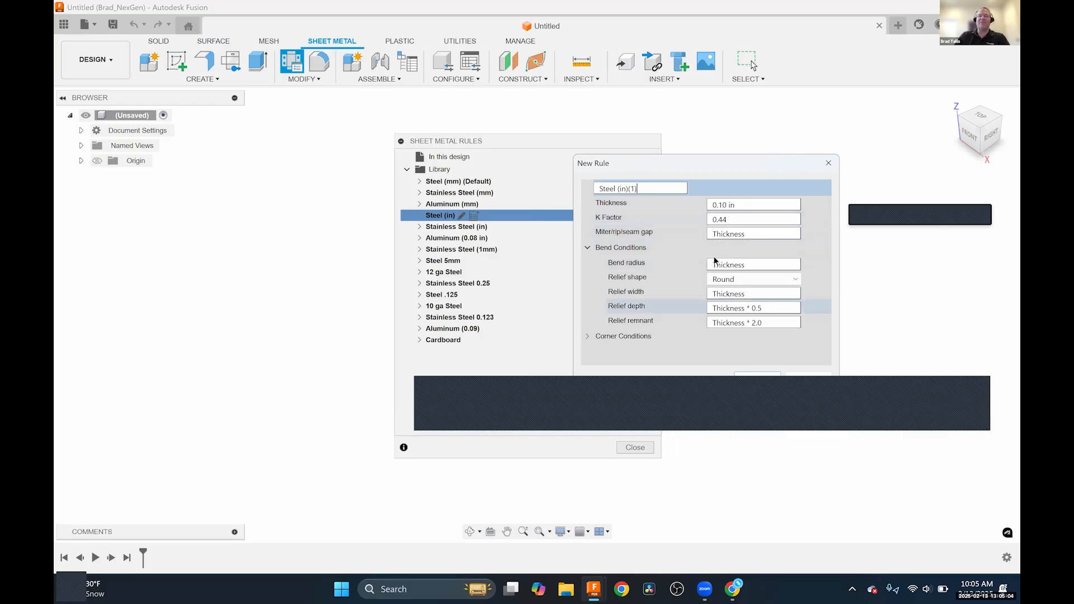
{"action": "left_click", "coordinate": [587, 247]}
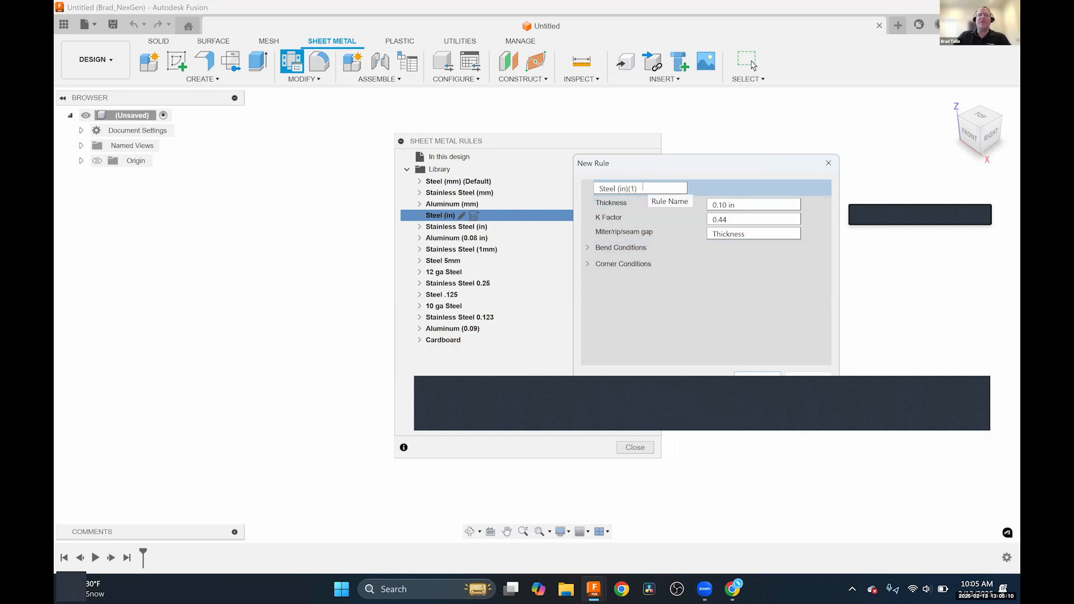
Name the new rule Steel (12ga) and save it with a thickness of 0.105 in.
{"action": "left_click_drag", "start_coordinate": [638, 188], "coordinate": [621, 189]}
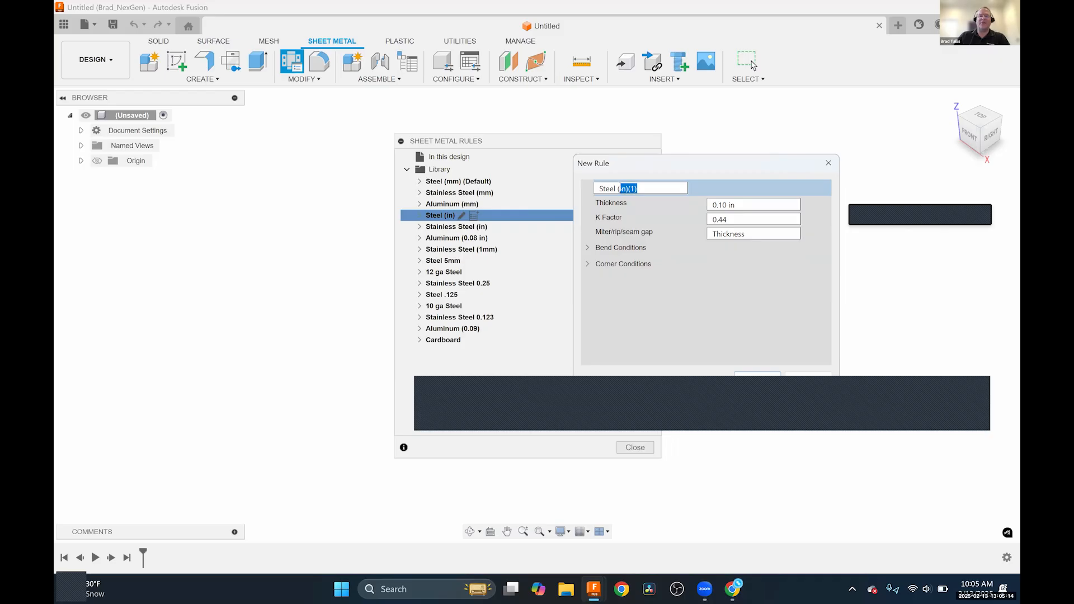
{"action": "type", "text": "12"}
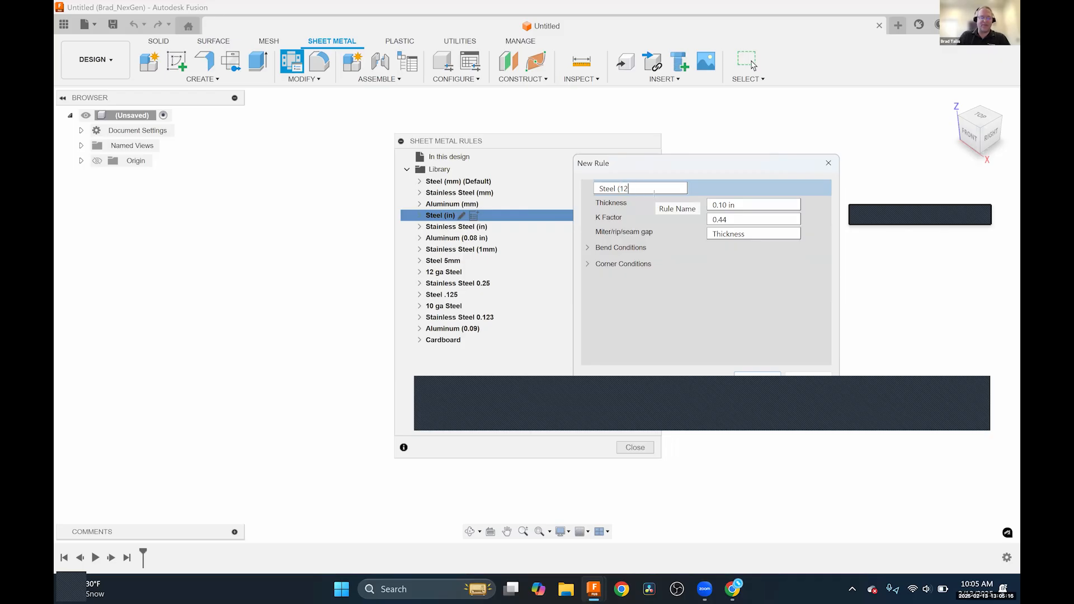
{"action": "type", "text": "ga)"}
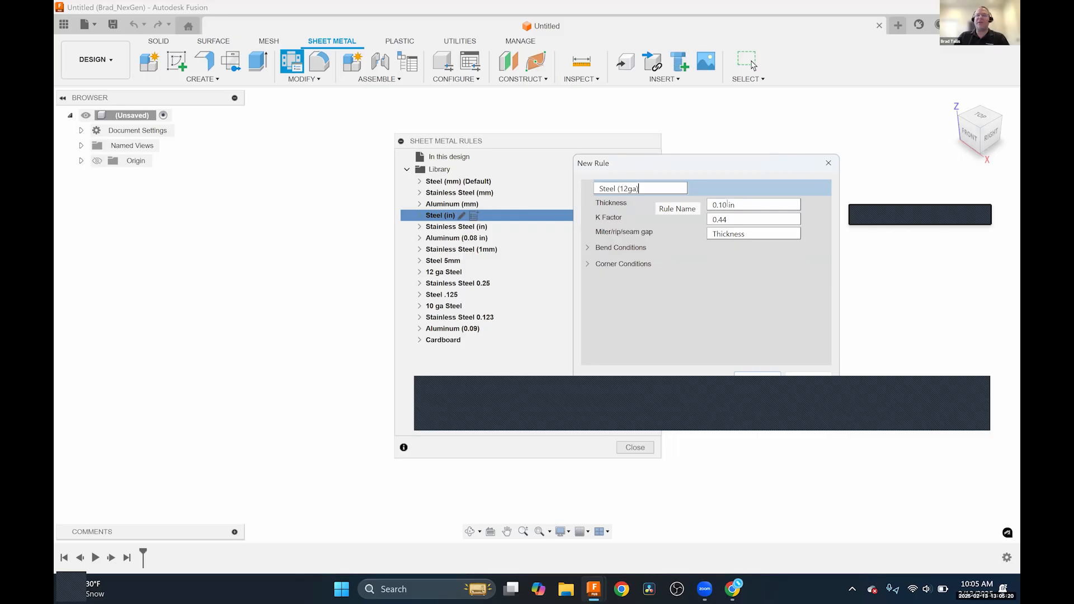
{"action": "key", "text": "Tab"}
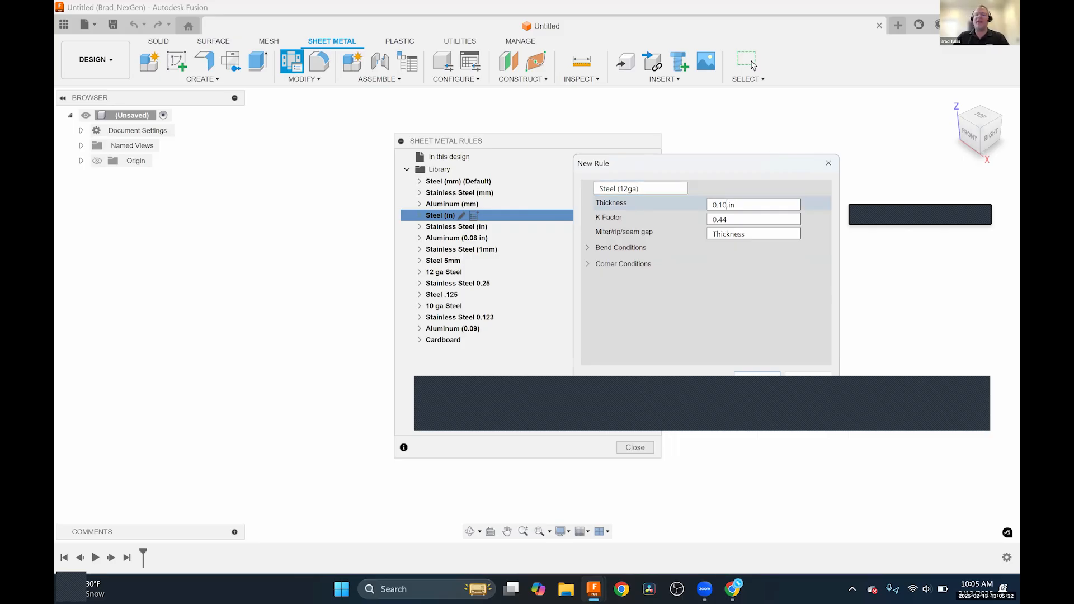
{"action": "type", "text": "5"}
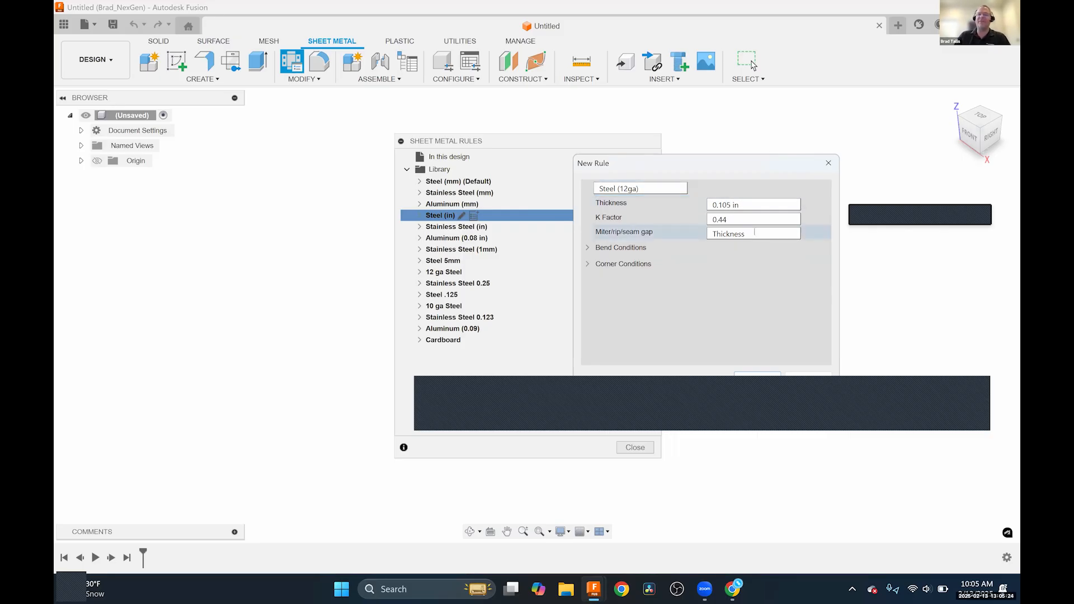
{"action": "left_click", "coordinate": [748, 219]}
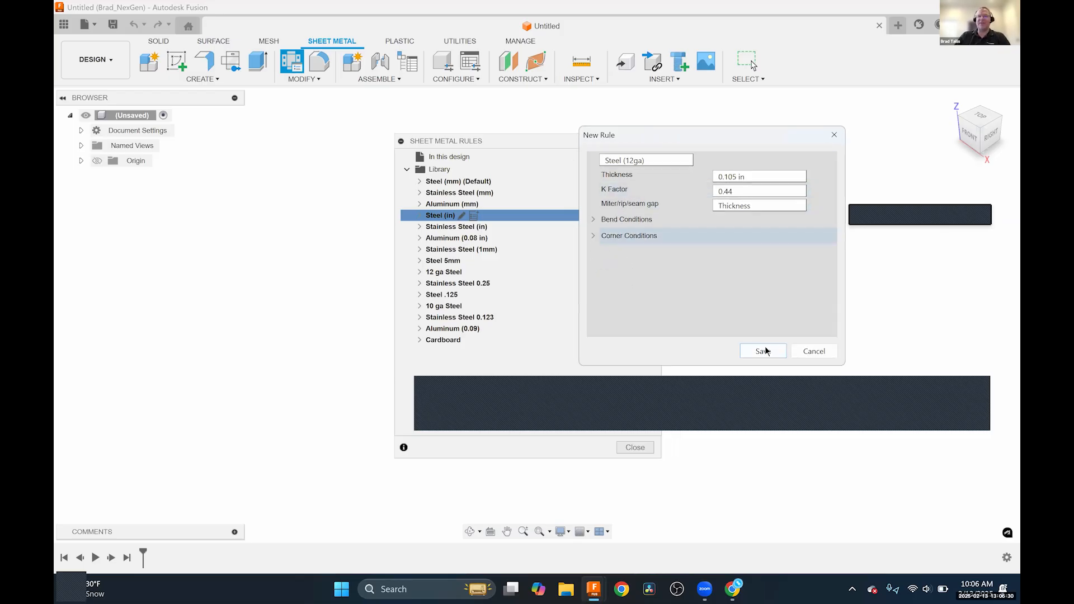
{"action": "left_click", "coordinate": [763, 350]}
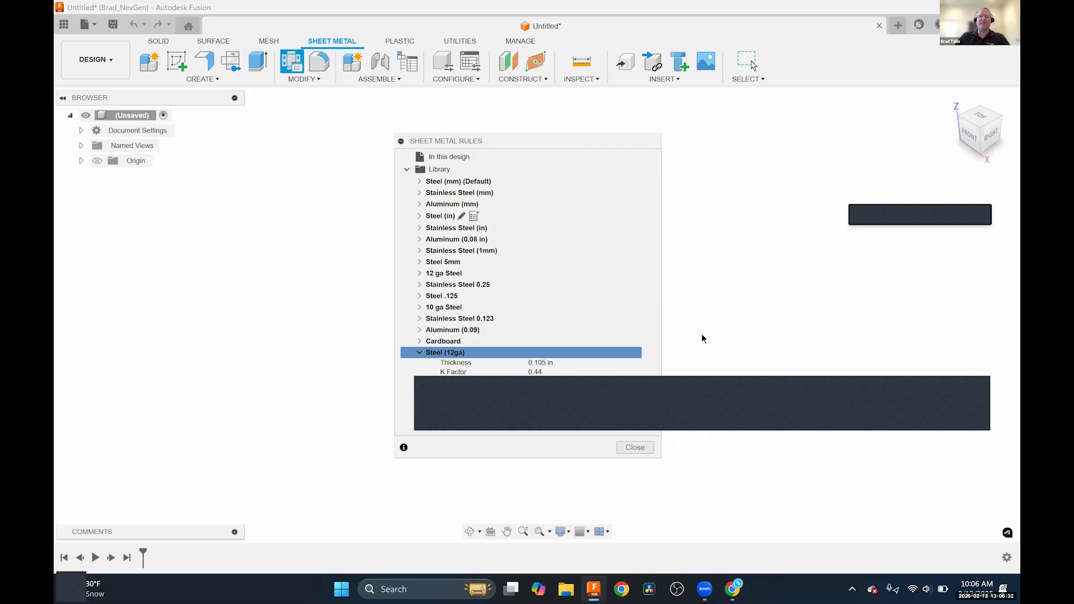
{"action": "mouse_move", "coordinate": [436, 357]}
{"action": "left_click", "coordinate": [630, 449]}
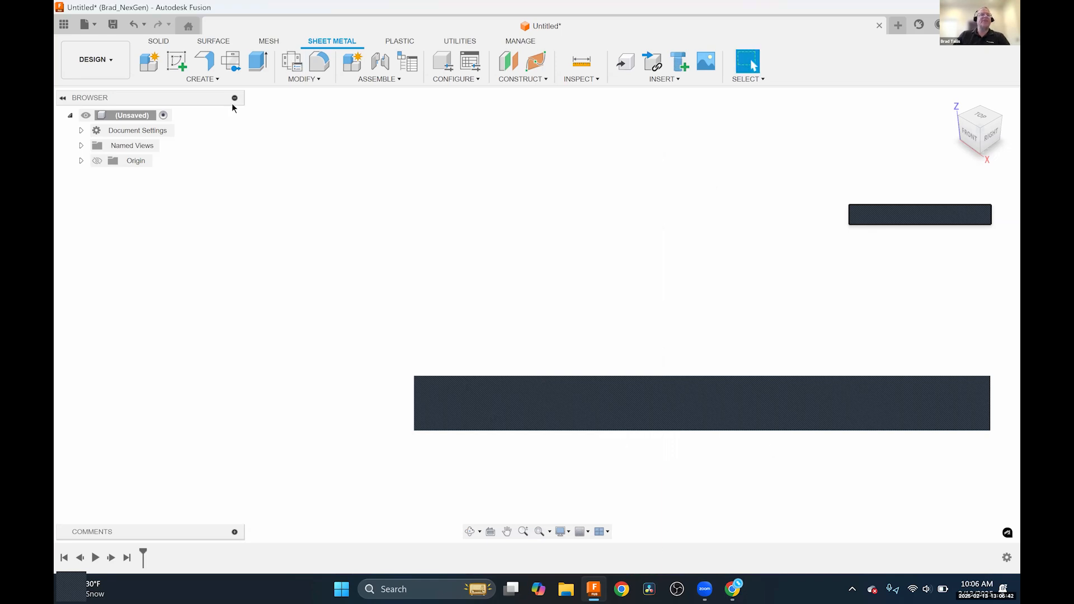
Create an internal, activated sheet metal component that uses the Steel (12ga) rule.
{"action": "left_click", "coordinate": [148, 68]}
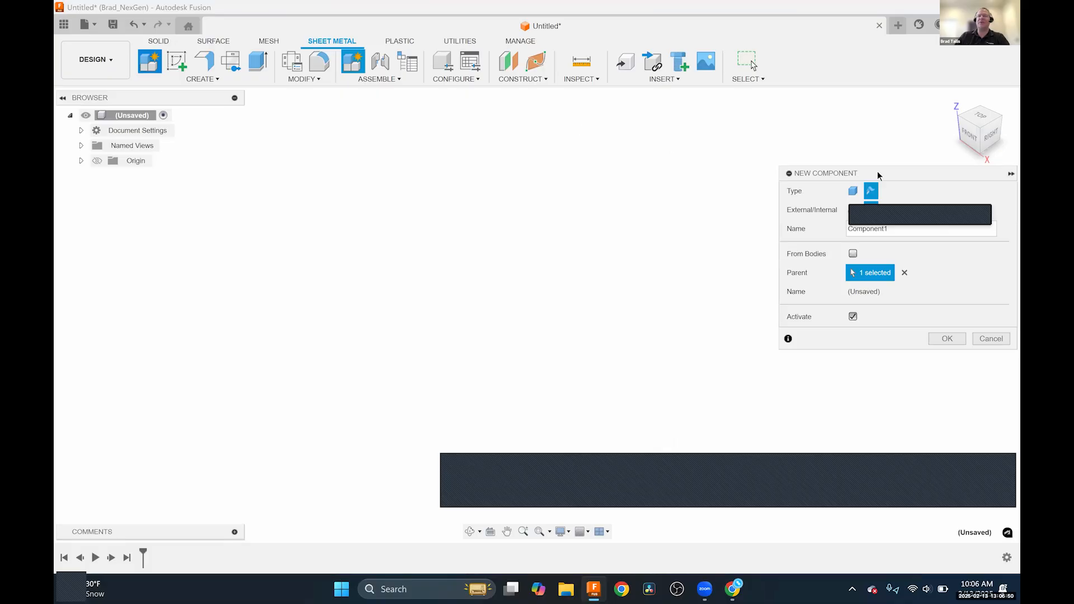
{"action": "left_click_drag", "start_coordinate": [863, 169], "coordinate": [734, 159]}
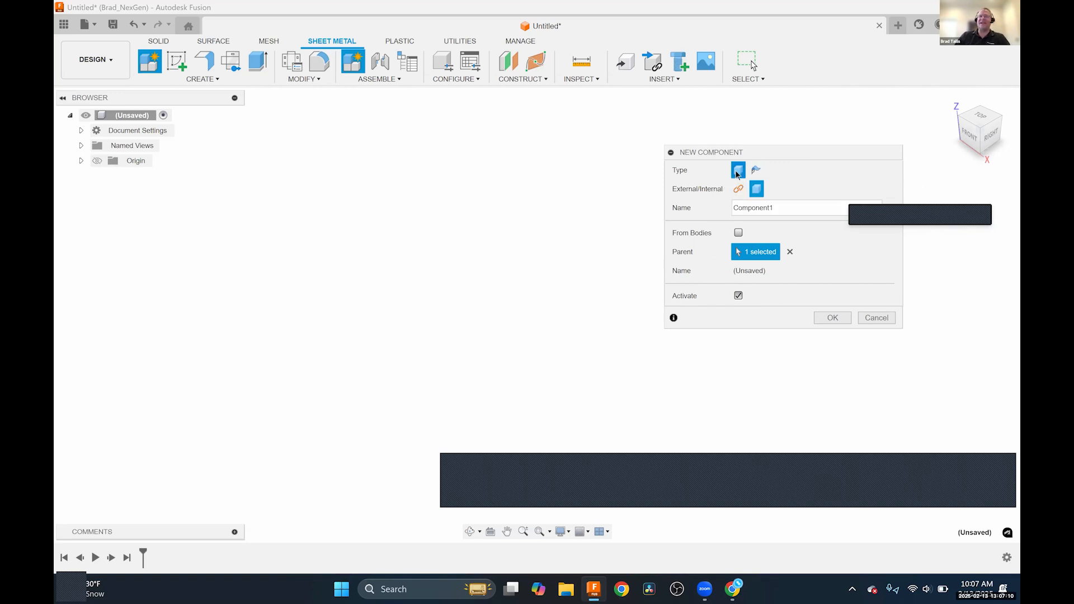
{"action": "left_click", "coordinate": [757, 170]}
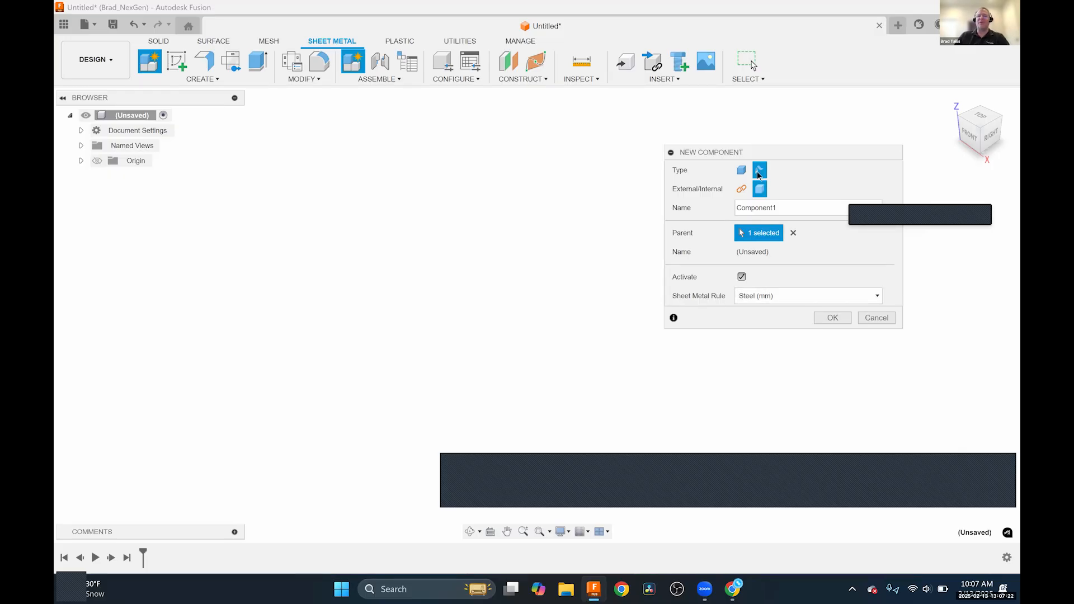
{"action": "left_click", "coordinate": [738, 168]}
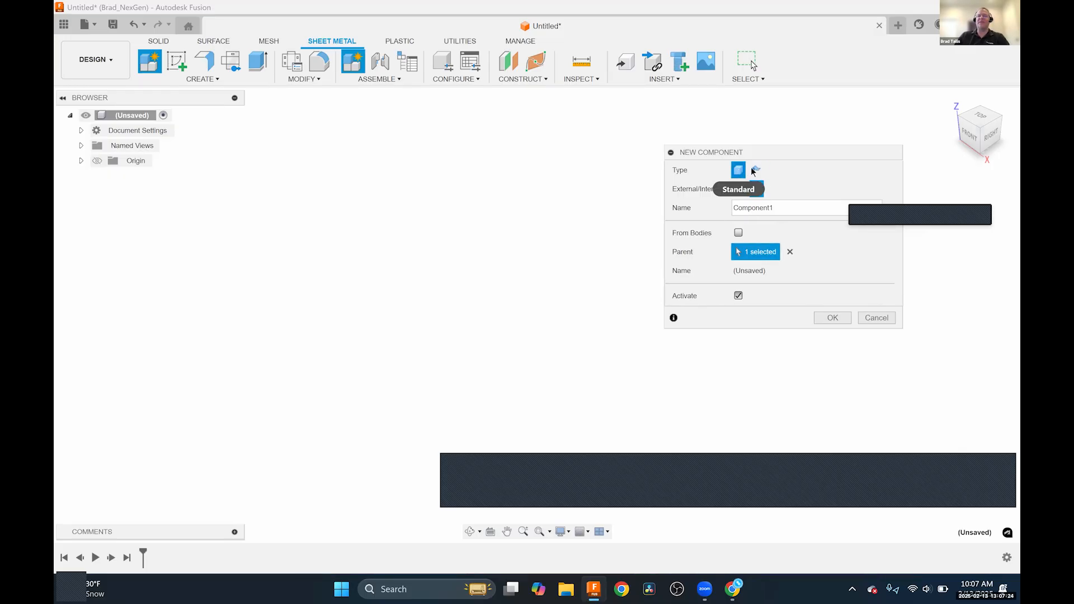
{"action": "left_click", "coordinate": [755, 170]}
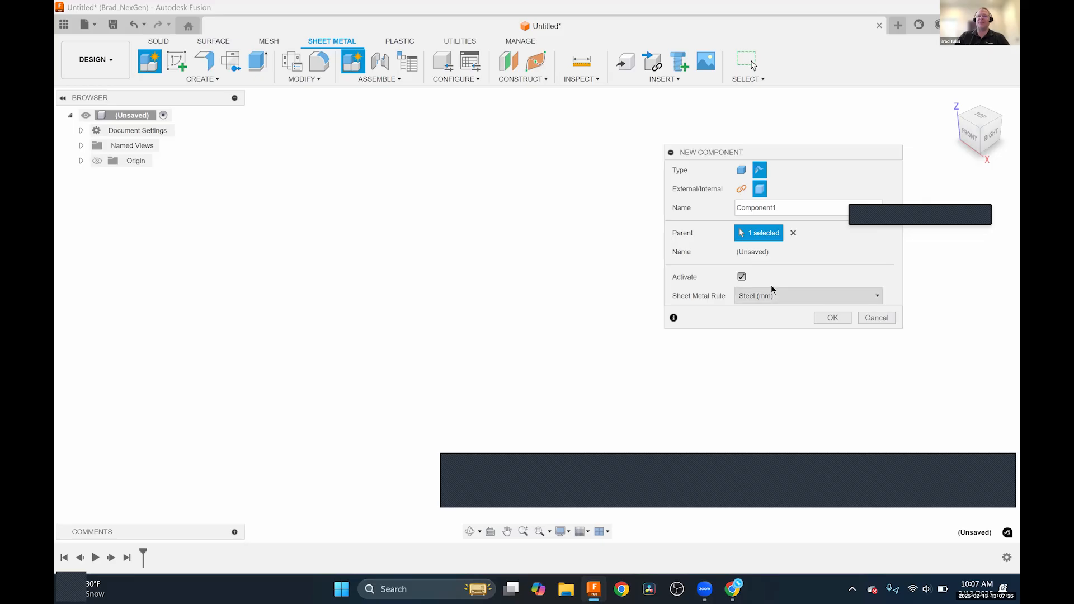
{"action": "left_click", "coordinate": [786, 301]}
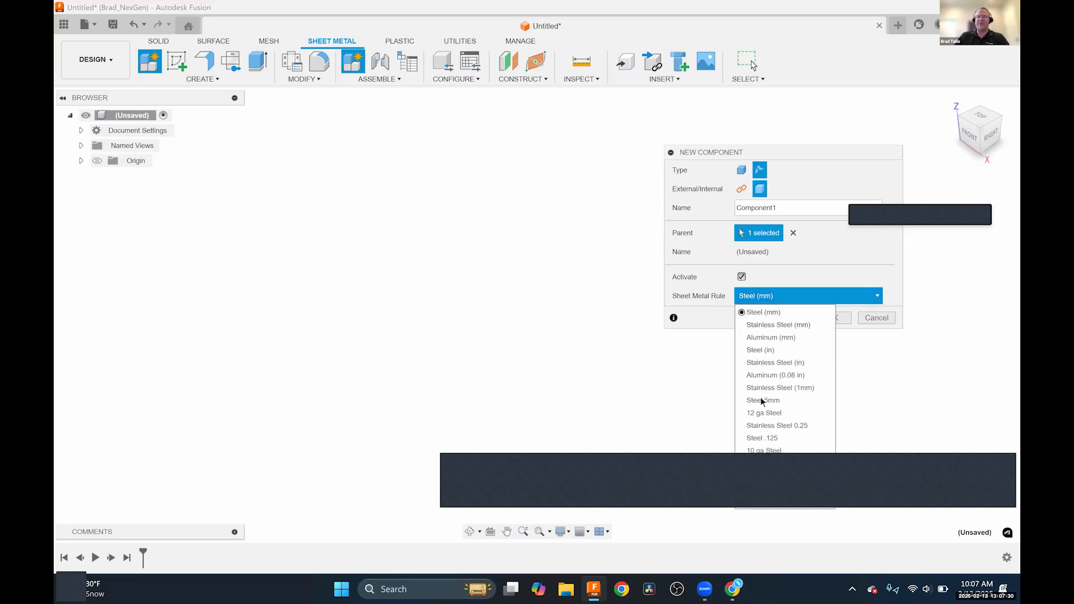
{"action": "left_click_drag", "start_coordinate": [780, 153], "coordinate": [742, 85]}
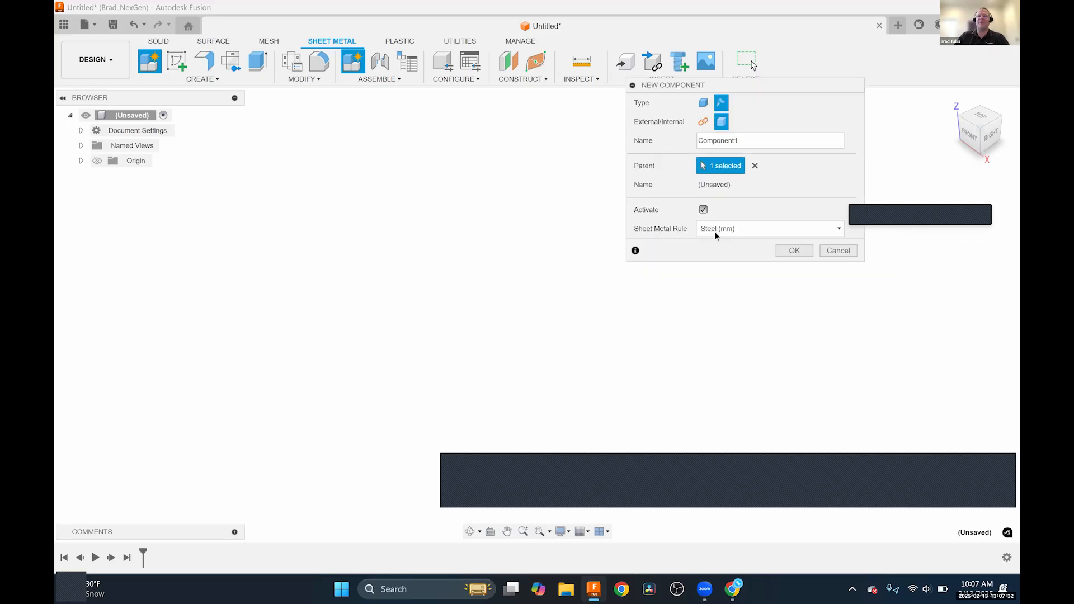
{"action": "left_click", "coordinate": [780, 231]}
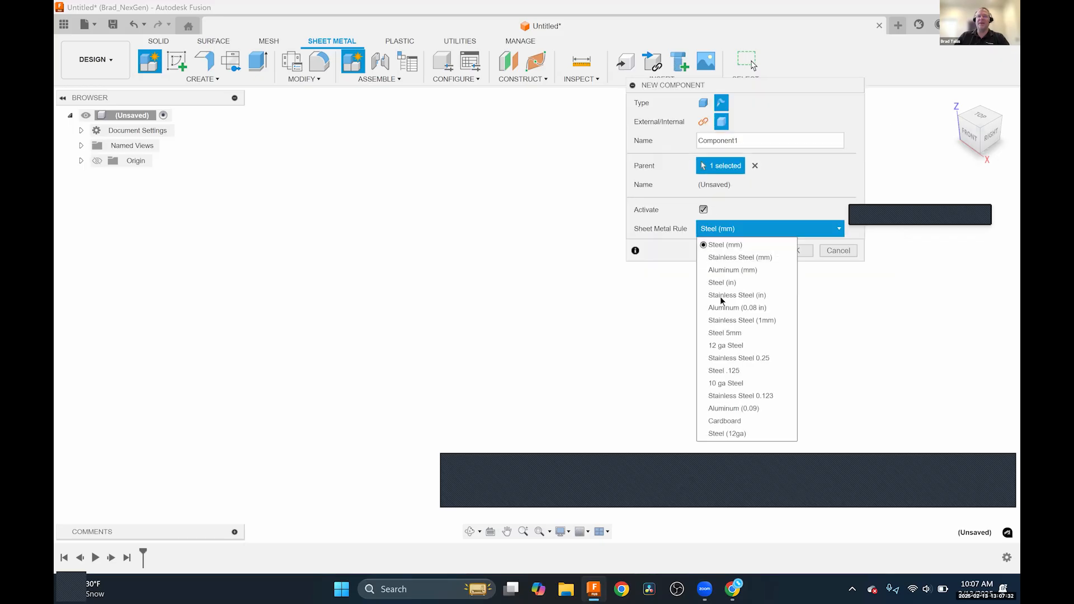
{"action": "left_click", "coordinate": [714, 434]}
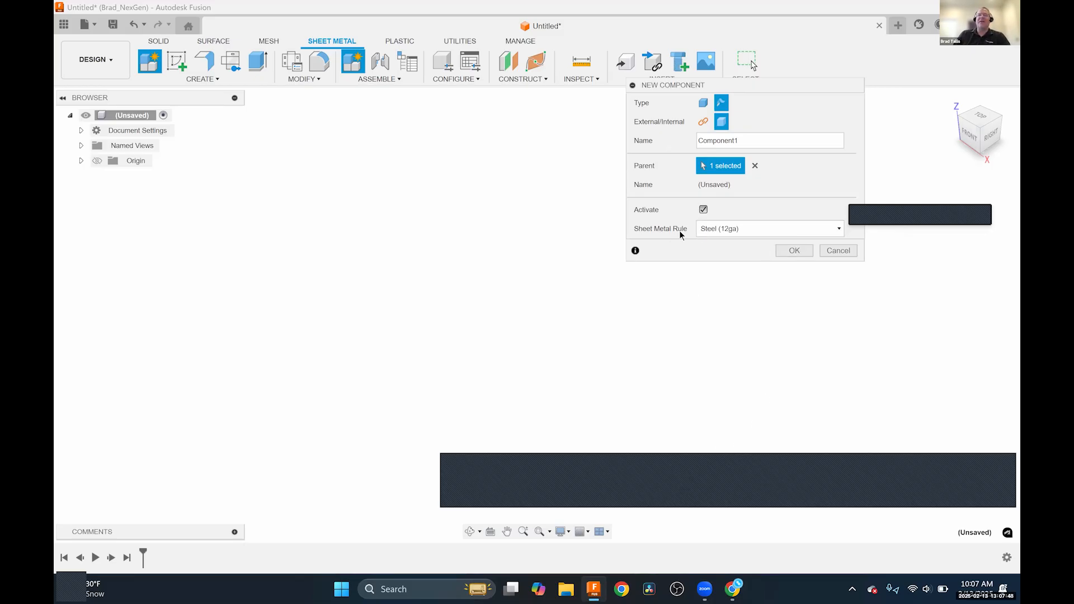
{"action": "left_click", "coordinate": [794, 251]}
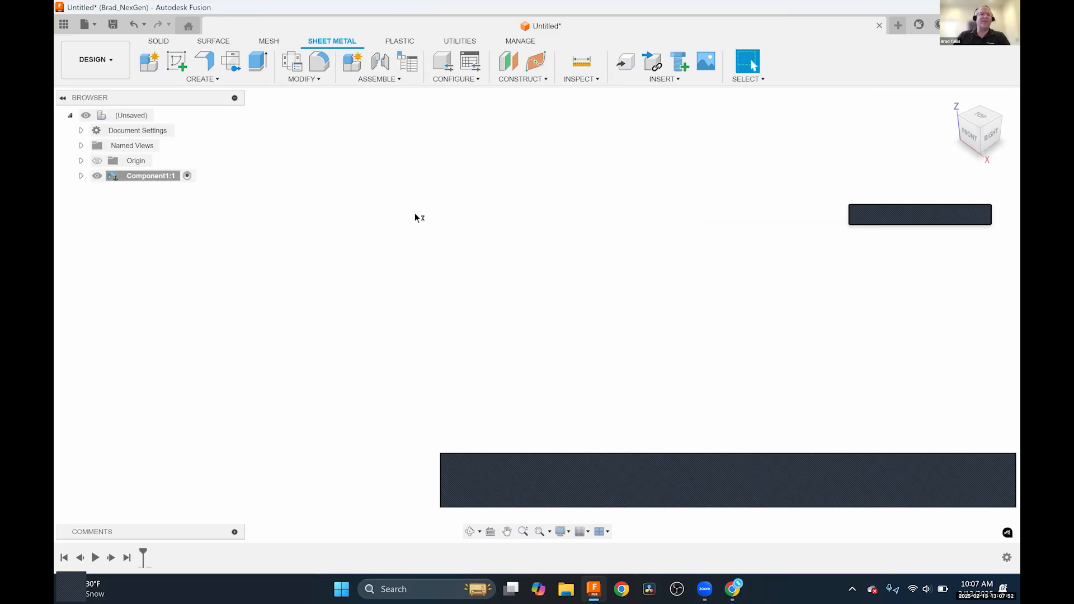
Sketch a 6 in wide by 4 in high center rectangle on the horizontal XY plane, centred on the origin.
{"action": "left_click", "coordinate": [185, 60]}
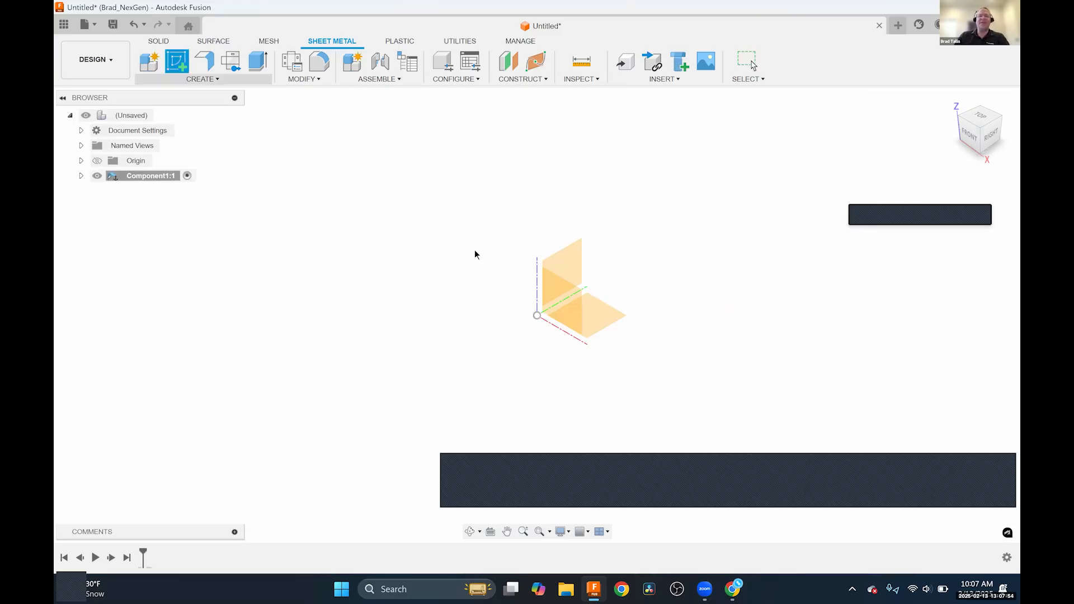
{"action": "left_click", "coordinate": [596, 308]}
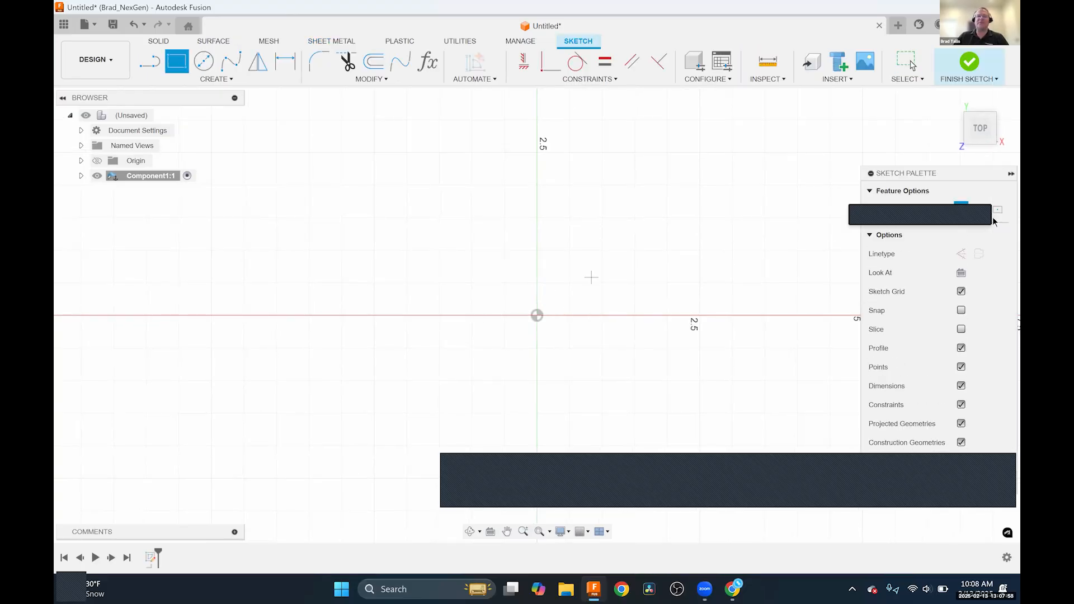
{"action": "left_click", "coordinate": [998, 211]}
{"action": "left_click", "coordinate": [537, 315]}
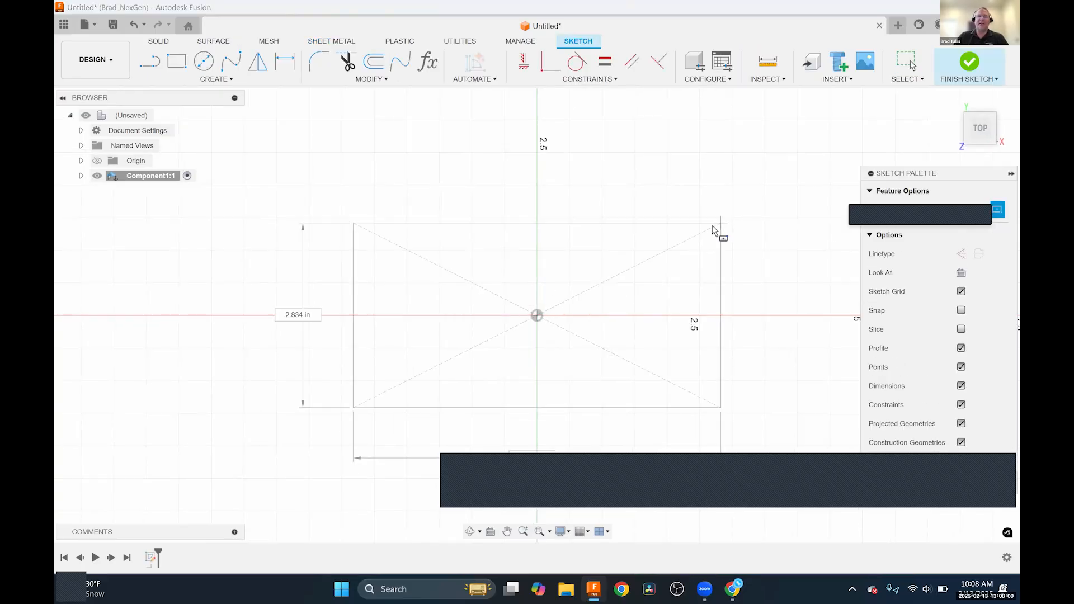
{"action": "type", "text": "6"}
{"action": "key", "text": "Tab"}
{"action": "type", "text": "4"}
{"action": "key", "text": "Tab"}
{"action": "key", "text": "Return"}
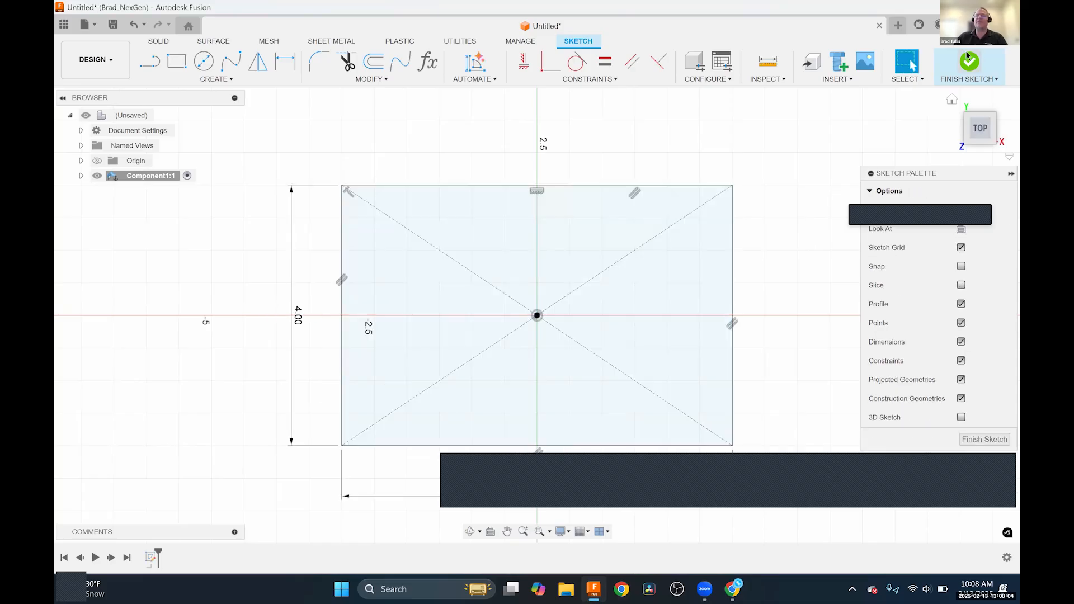
{"action": "left_click", "coordinate": [971, 69]}
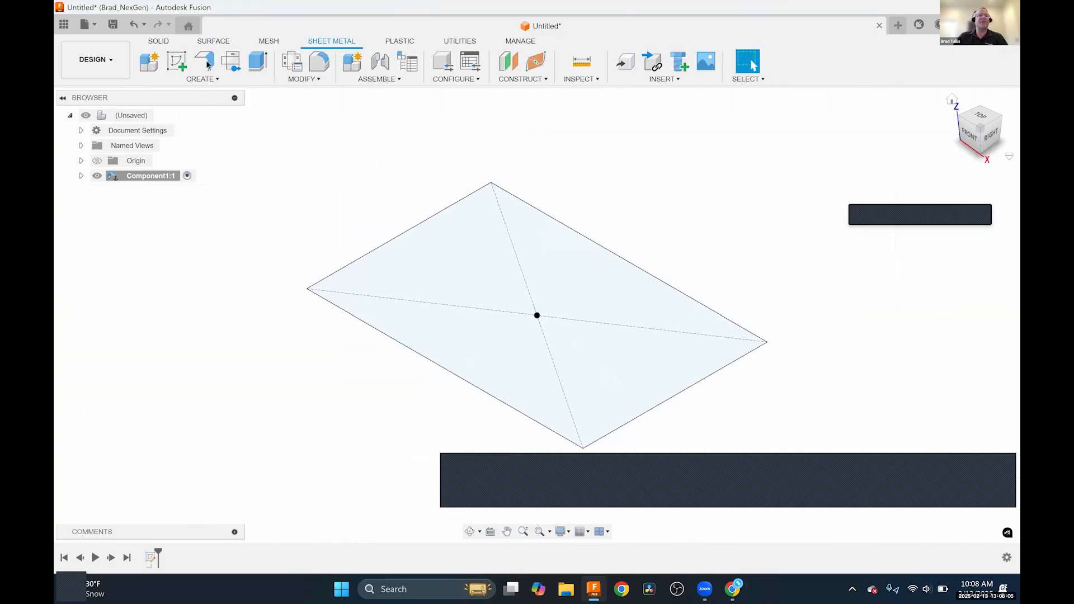
Create a base flange from the rectangle profile as a new body and check the plate's thickness at its front corner edge.
{"action": "left_click", "coordinate": [208, 68]}
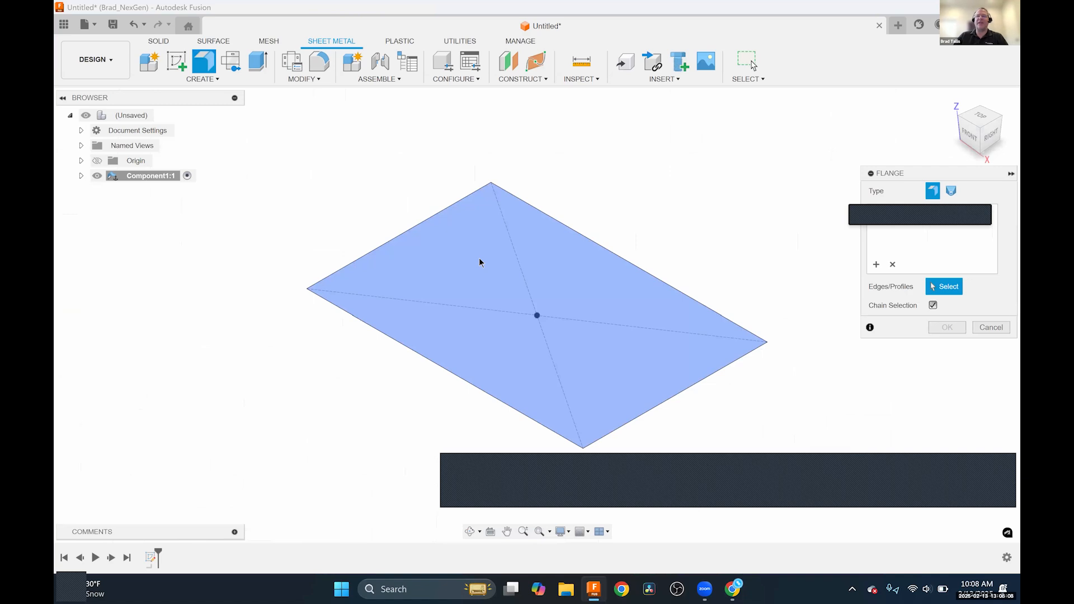
{"action": "left_click", "coordinate": [480, 263]}
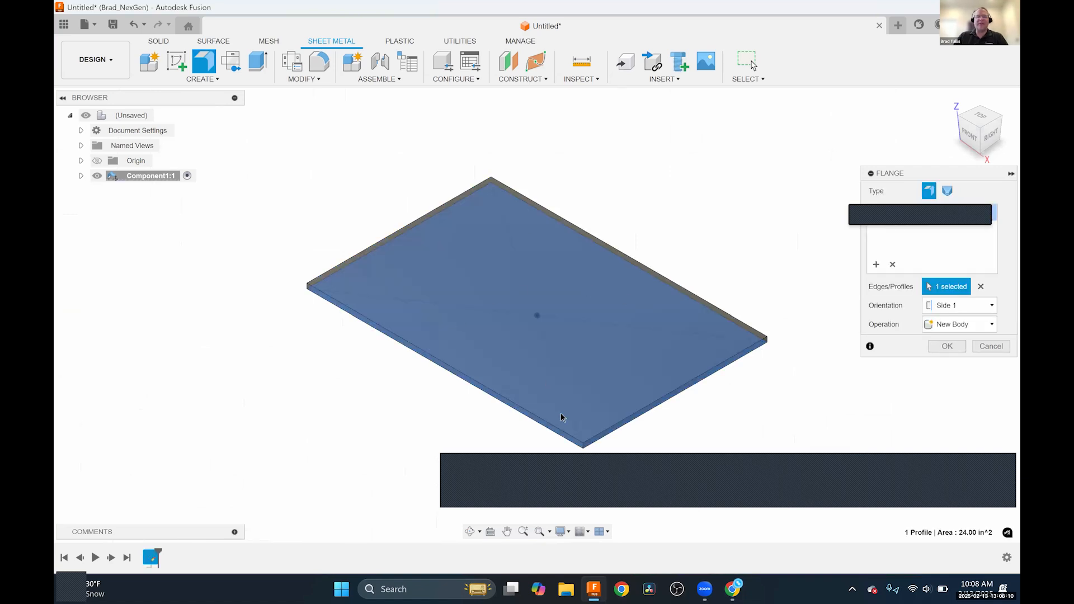
{"action": "left_click", "coordinate": [938, 347]}
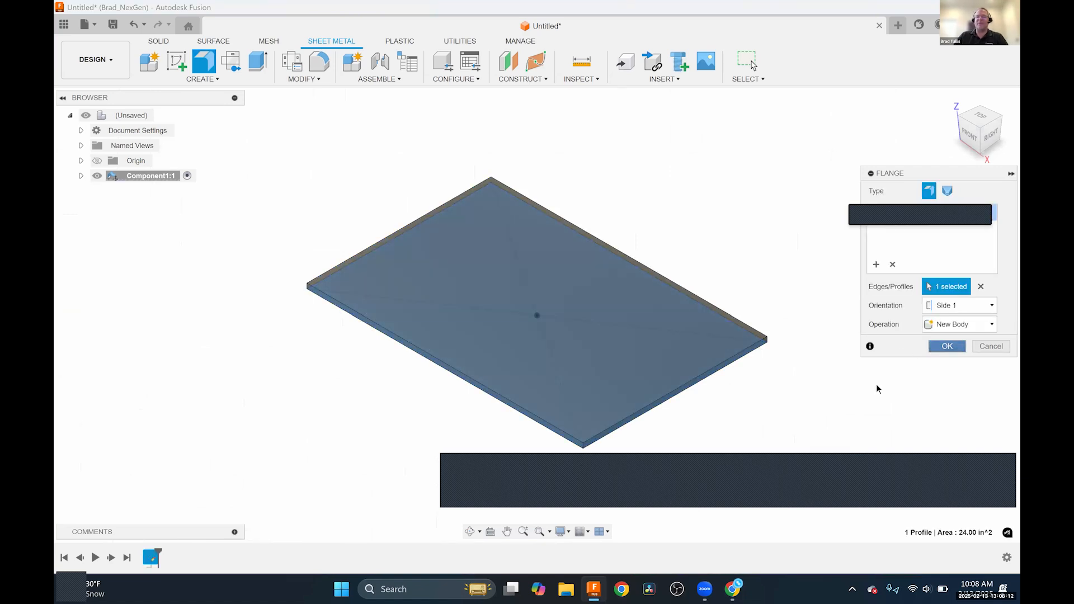
{"action": "scroll", "coordinate": [570, 456], "scroll_direction": "up", "scroll_amount": 5}
{"action": "left_click", "coordinate": [556, 419]}
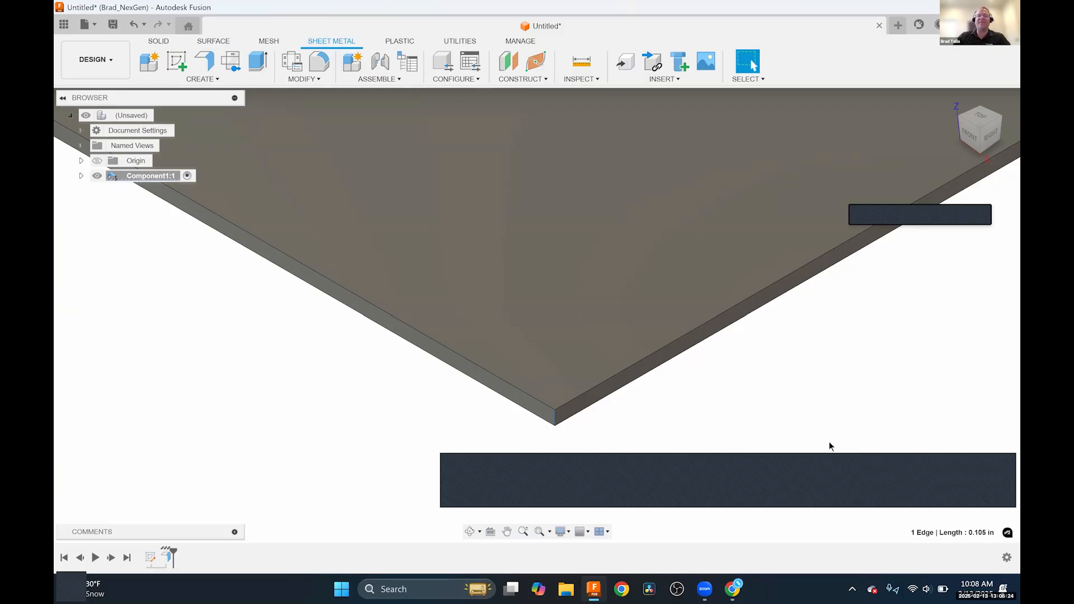
Expand the sheet metal component in the browser tree and check which rule is assigned to it.
{"action": "scroll", "coordinate": [731, 403], "scroll_direction": "down", "scroll_amount": 3}
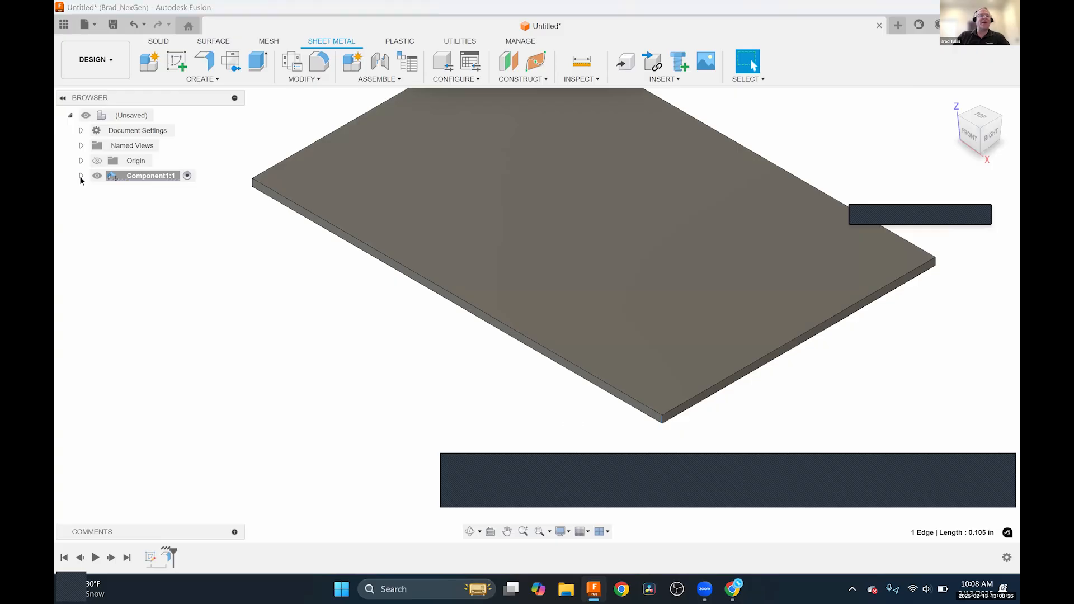
{"action": "left_click", "coordinate": [81, 176]}
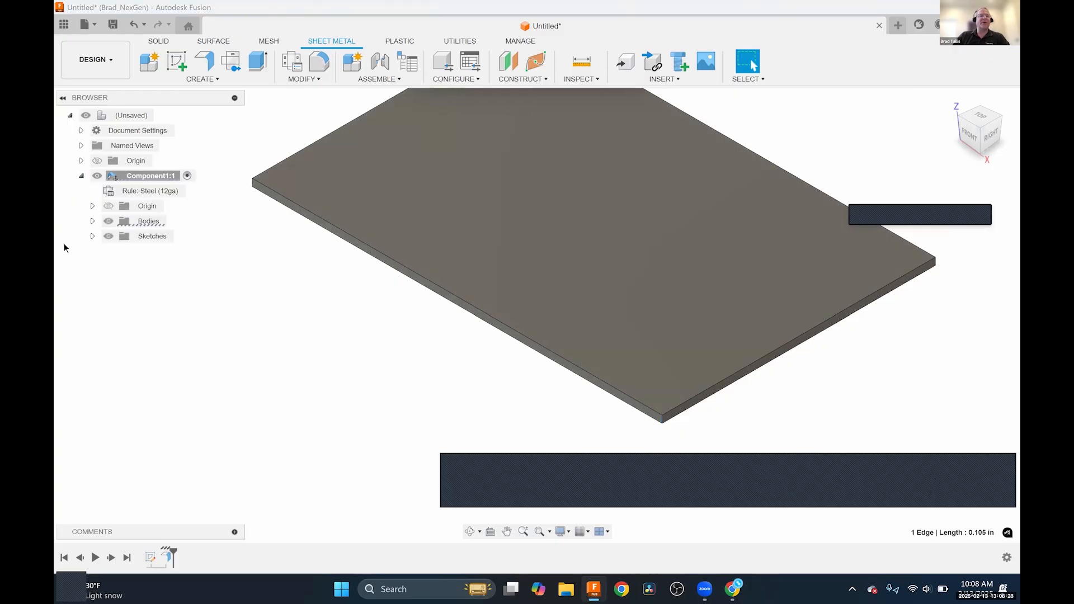
{"action": "mouse_move", "coordinate": [127, 196]}
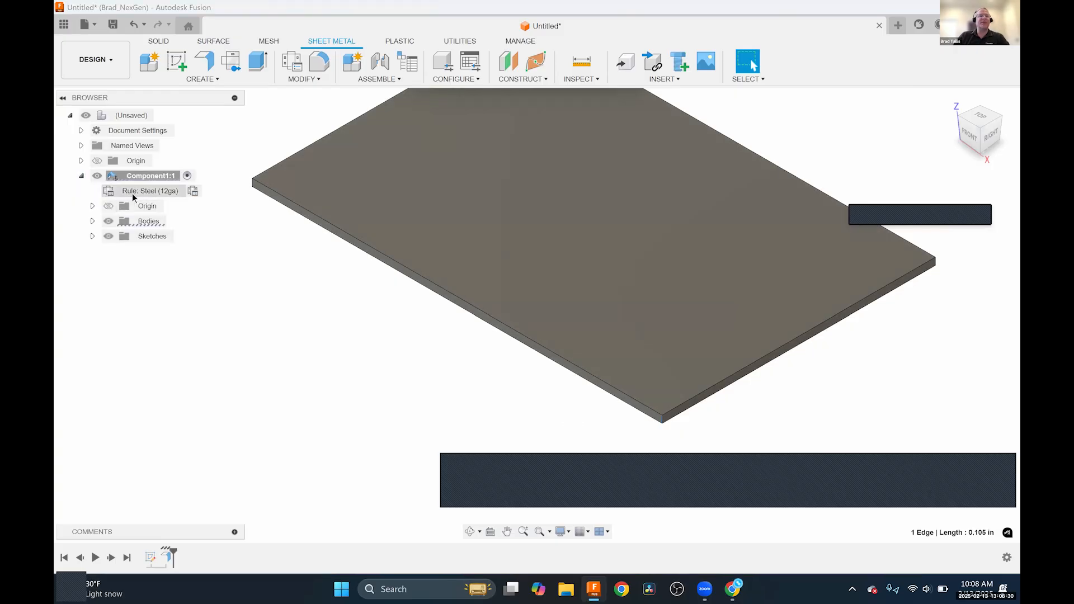
Add 2 in high, 90-degree flanges with mitered corners along the plate's two upper edges that meet at the front corner.
{"action": "scroll", "coordinate": [291, 333], "scroll_direction": "down", "scroll_amount": 2}
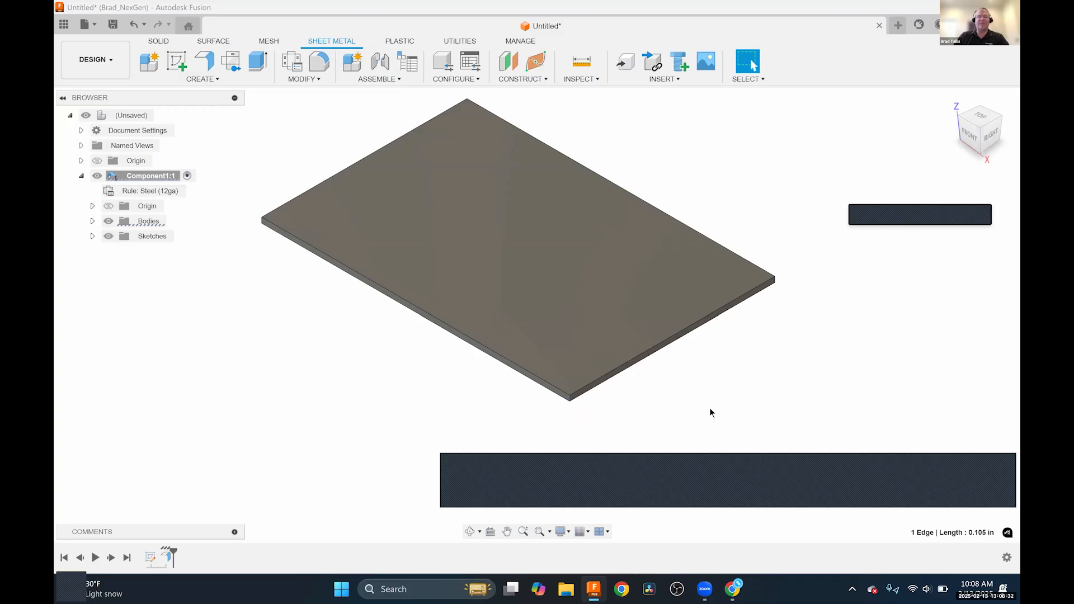
{"action": "left_click", "coordinate": [605, 381]}
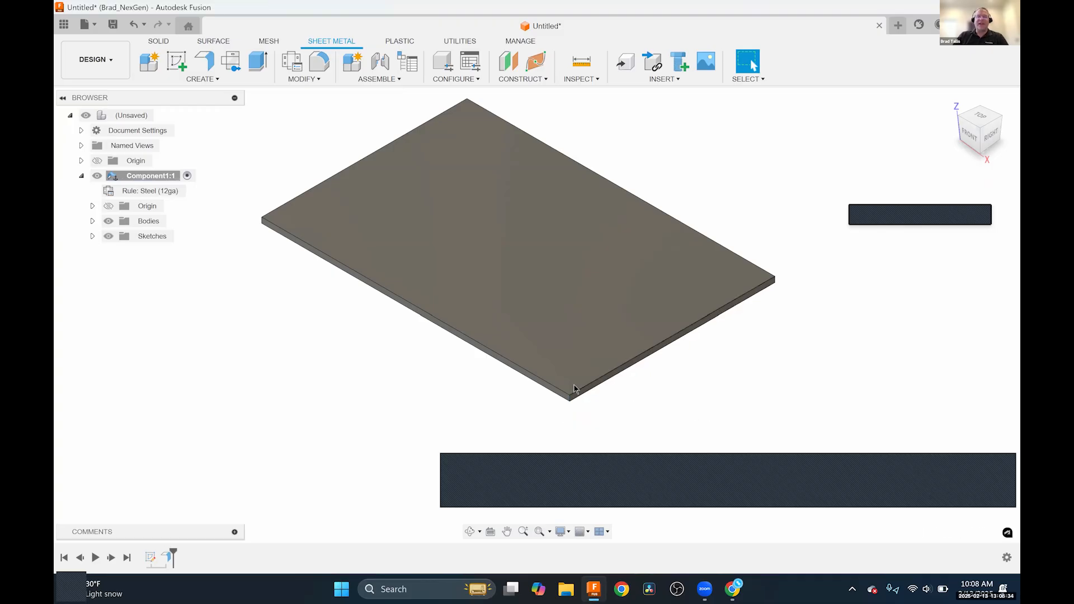
{"action": "left_click", "coordinate": [546, 385], "text": "ctrl"}
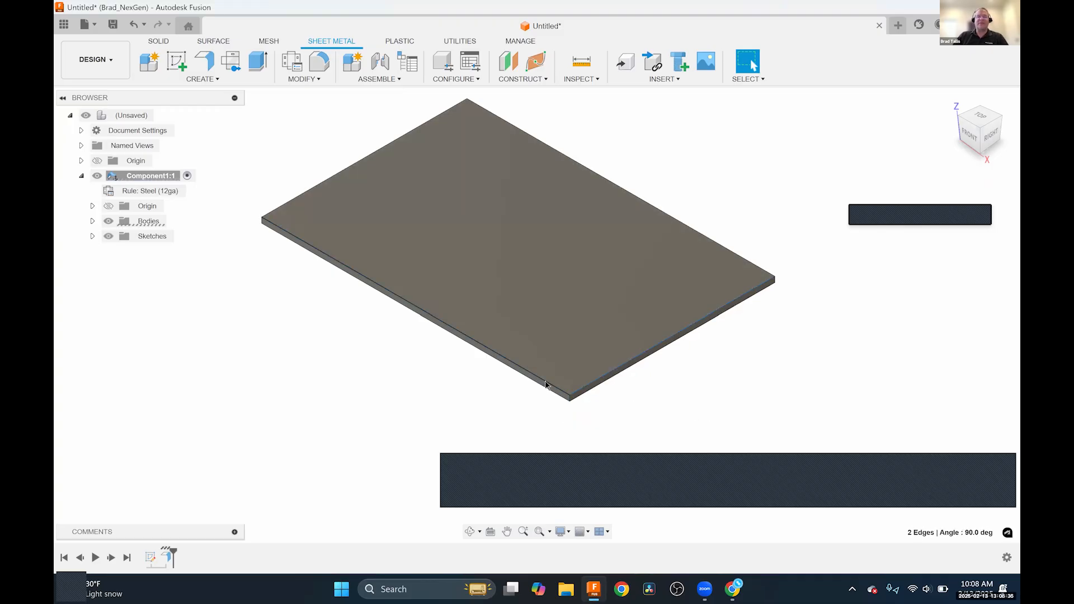
{"action": "right_click", "coordinate": [545, 385]}
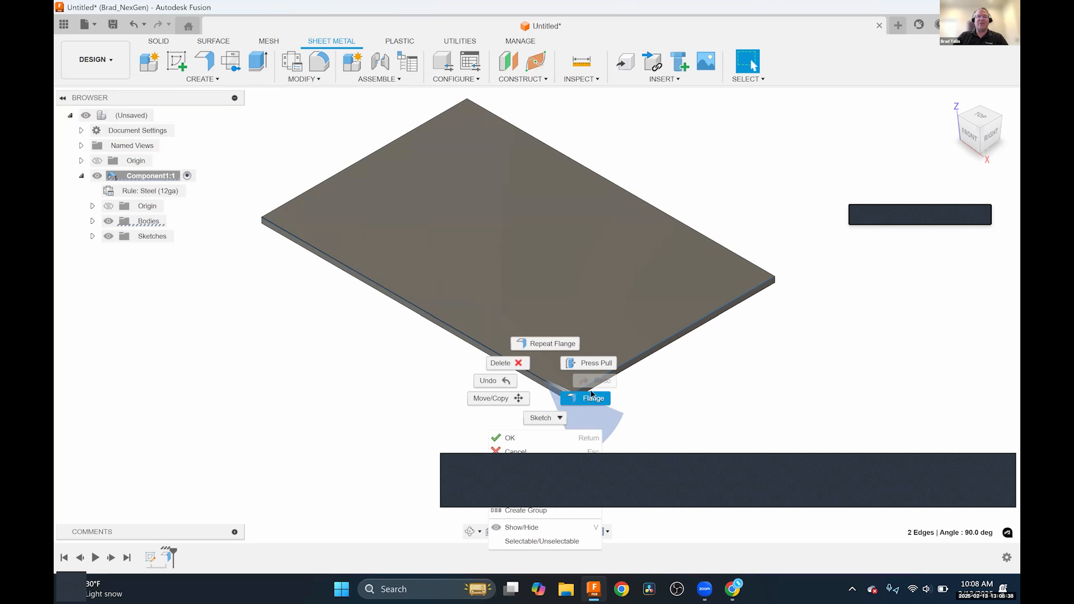
{"action": "left_click", "coordinate": [588, 402]}
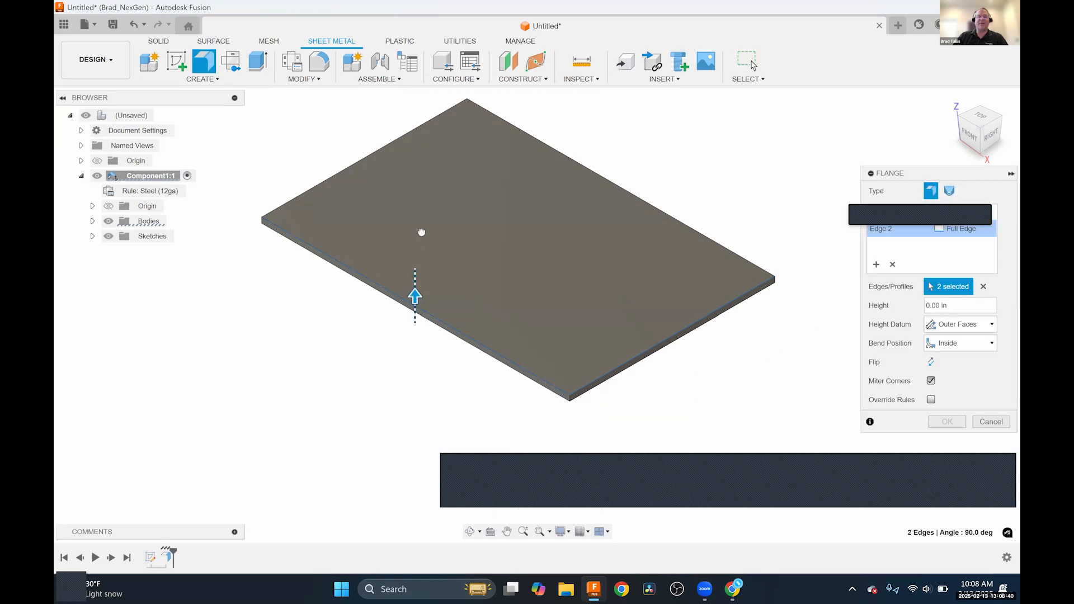
{"action": "left_click_drag", "start_coordinate": [424, 176], "coordinate": [415, 128]}
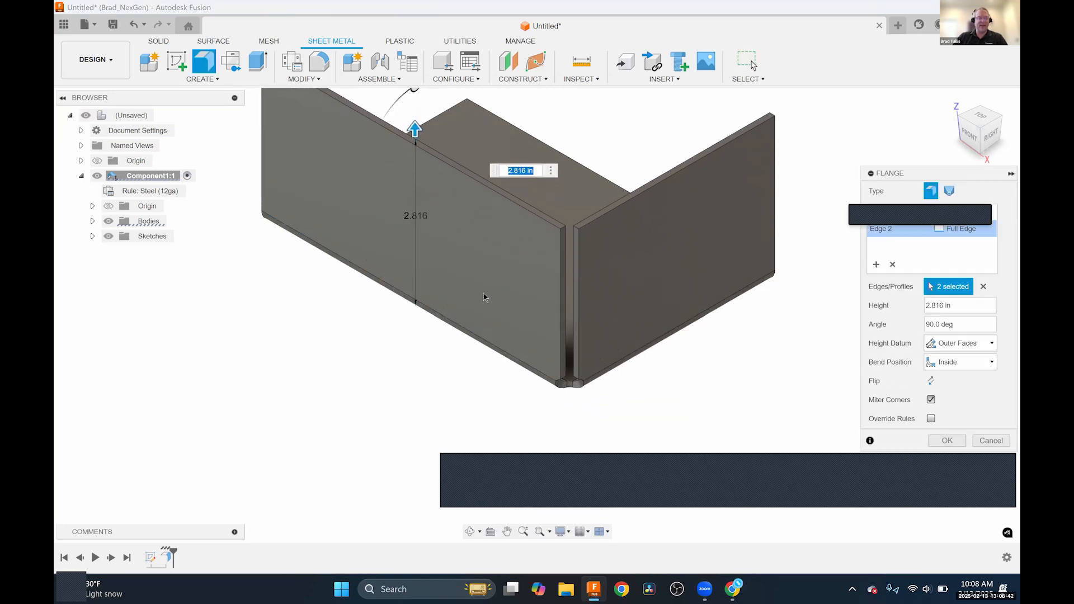
{"action": "middle_click_drag", "start_coordinate": [584, 321], "coordinate": [612, 330]}
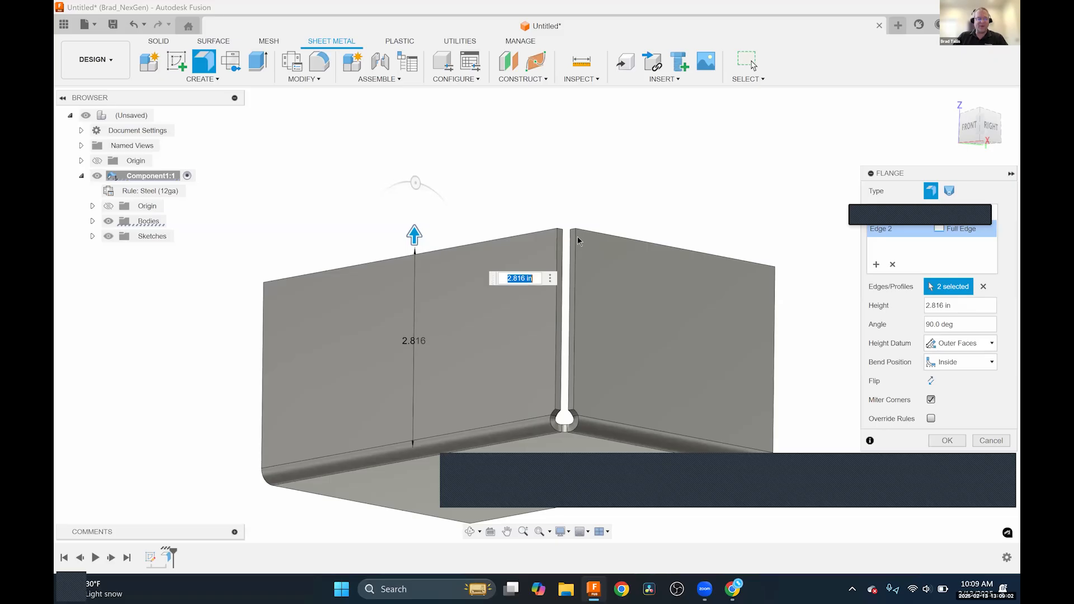
{"action": "middle_click_drag", "start_coordinate": [578, 232], "coordinate": [587, 151], "text": "shift"}
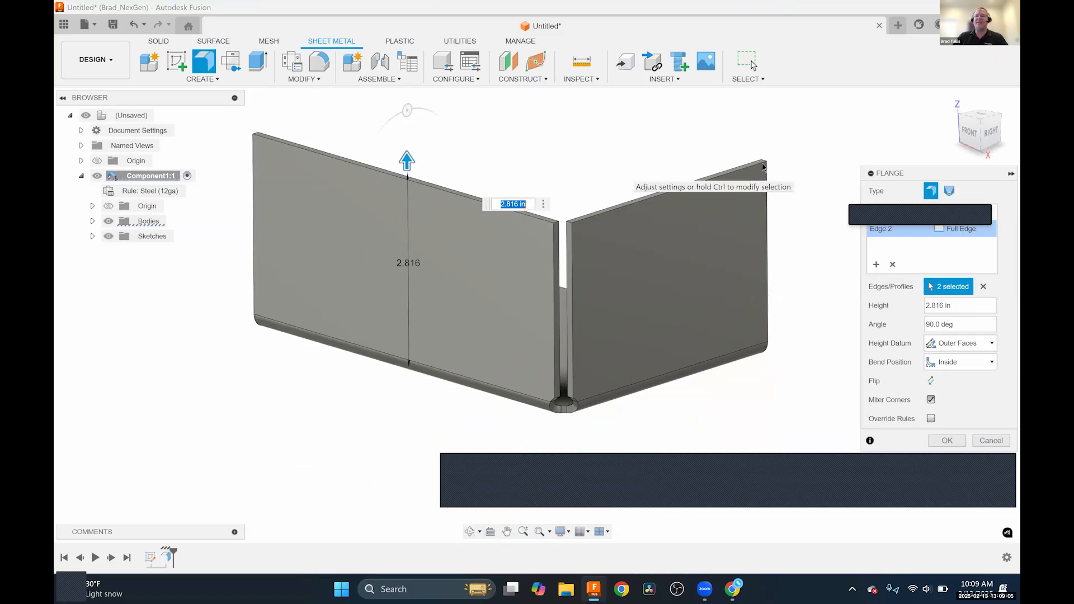
{"action": "left_click", "coordinate": [926, 307]}
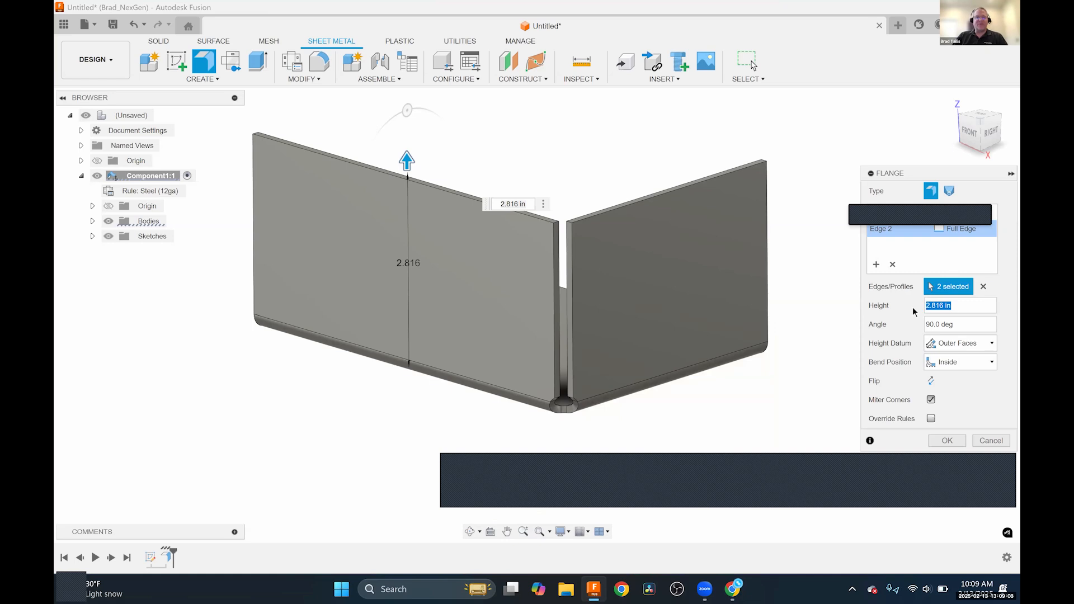
{"action": "type", "text": "2"}
{"action": "left_click", "coordinate": [946, 441]}
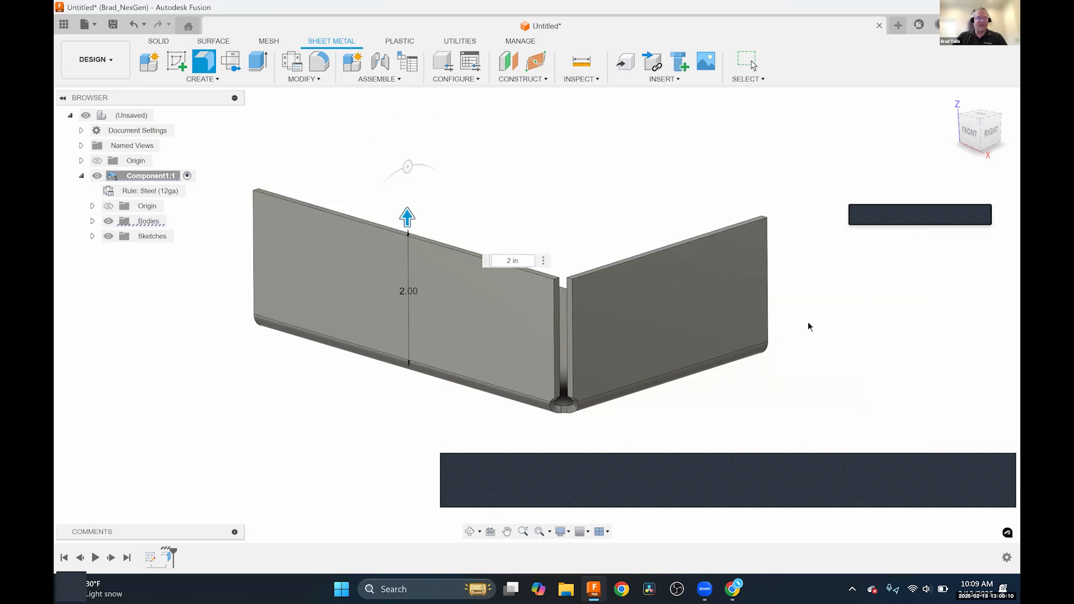
Add 1 in return flanges at 90 degrees, turned inward, along the top outer edges of both upright flanges.
{"action": "middle_click_drag", "start_coordinate": [686, 218], "coordinate": [679, 230], "text": "shift"}
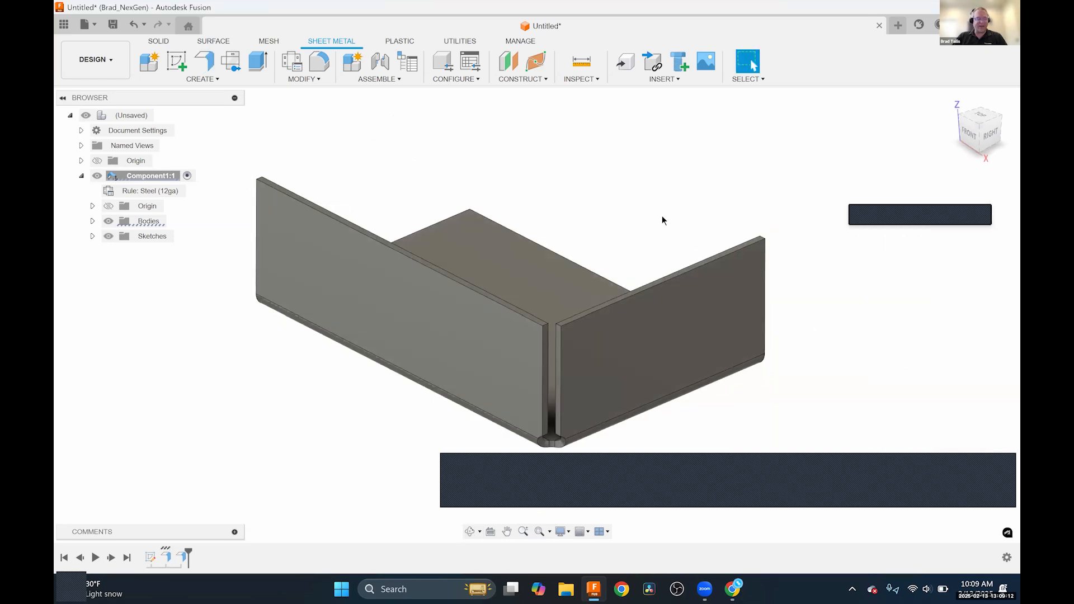
{"action": "left_click", "coordinate": [519, 310]}
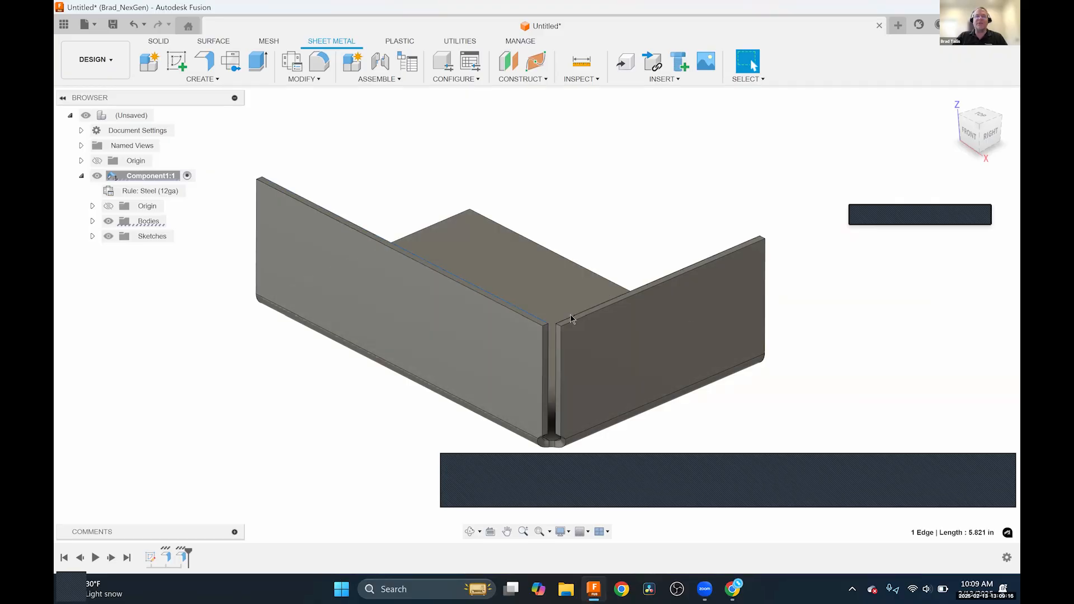
{"action": "left_click", "coordinate": [571, 316], "text": "ctrl"}
{"action": "right_click", "coordinate": [571, 315]}
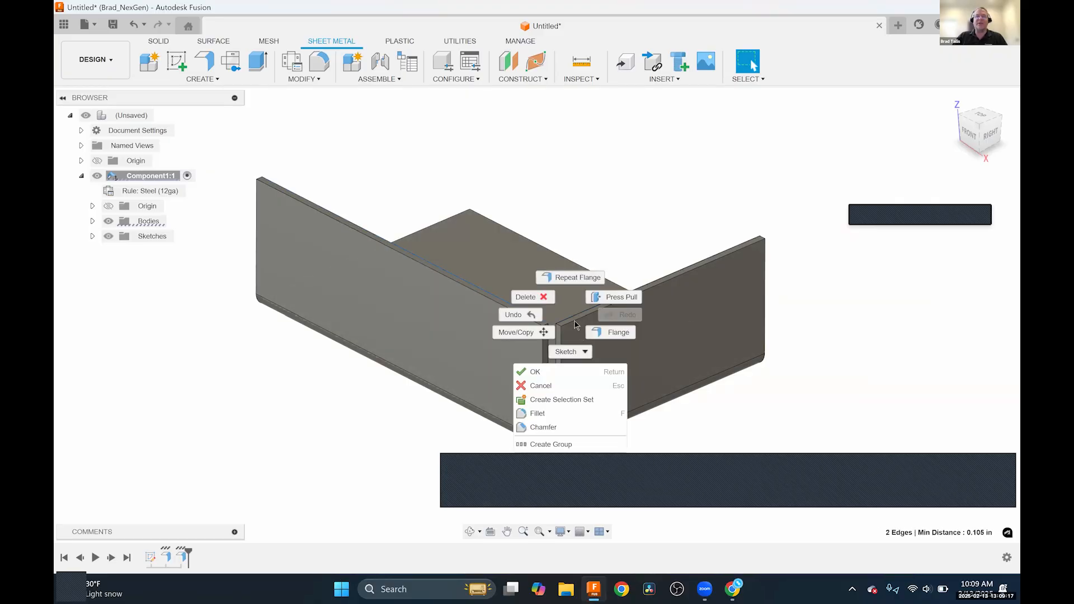
{"action": "left_click", "coordinate": [602, 331]}
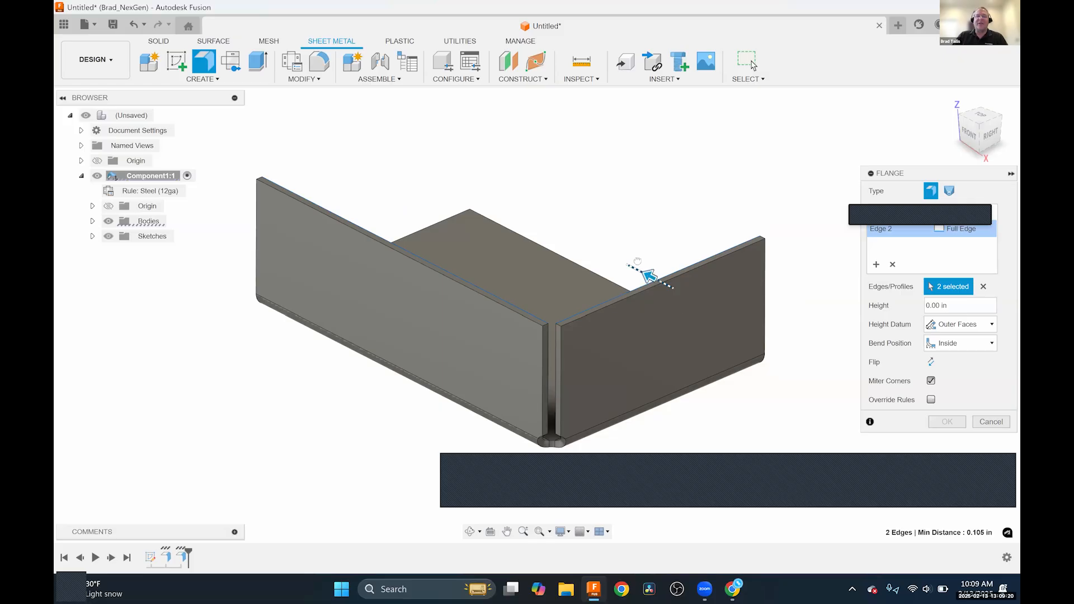
{"action": "left_click_drag", "start_coordinate": [620, 239], "coordinate": [672, 214]}
{"action": "mouse_move", "coordinate": [669, 218]}
{"action": "middle_mouse_down", "text": "shift"}
{"action": "mouse_move", "coordinate": [664, 237]}
{"action": "mouse_move", "coordinate": [664, 223]}
{"action": "middle_mouse_up", "text": "shift"}
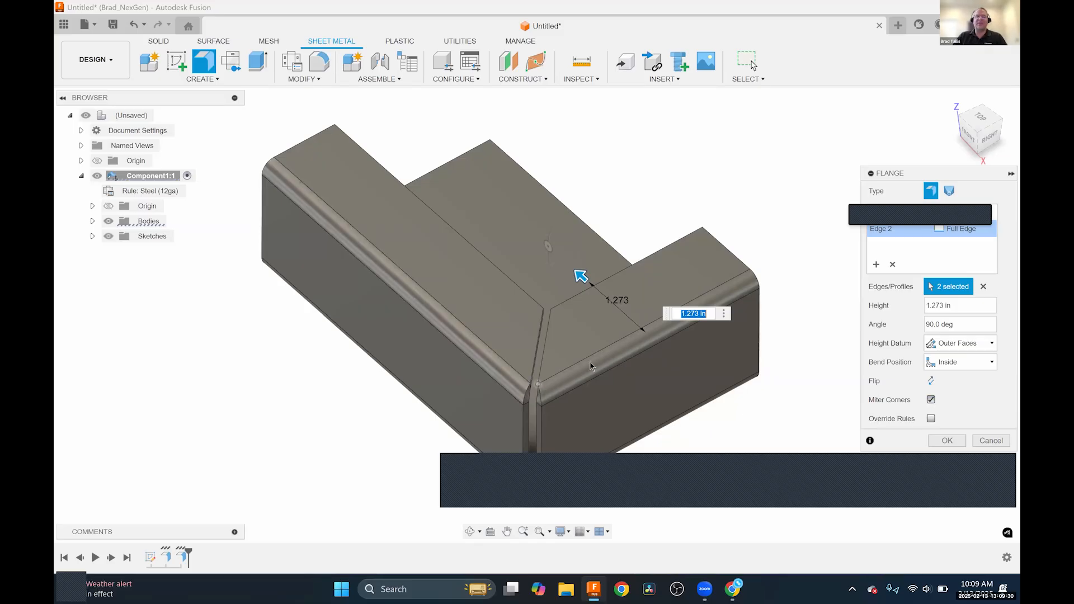
{"action": "middle_click_drag", "start_coordinate": [581, 276], "coordinate": [586, 244], "text": "shift"}
{"action": "middle_click_drag", "start_coordinate": [579, 310], "coordinate": [517, 295], "text": "shift"}
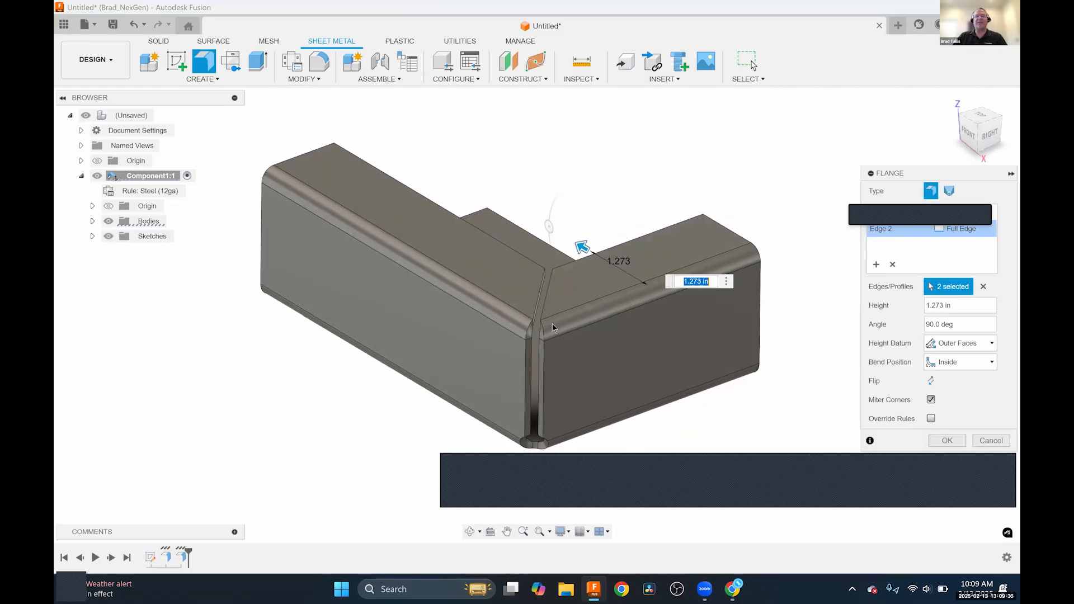
{"action": "left_click", "coordinate": [932, 305]}
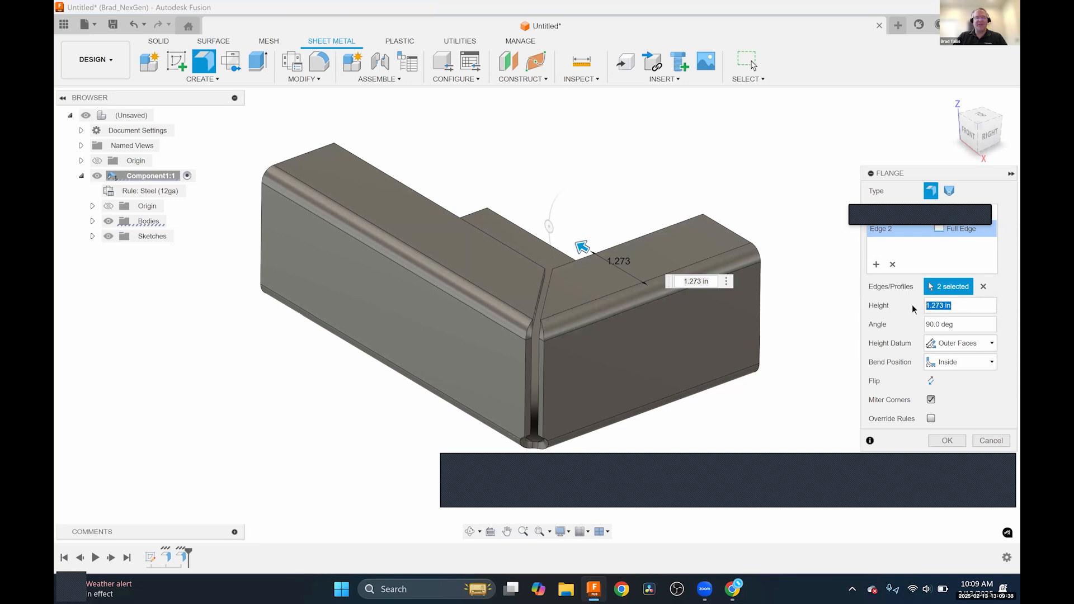
{"action": "type", "text": "1"}
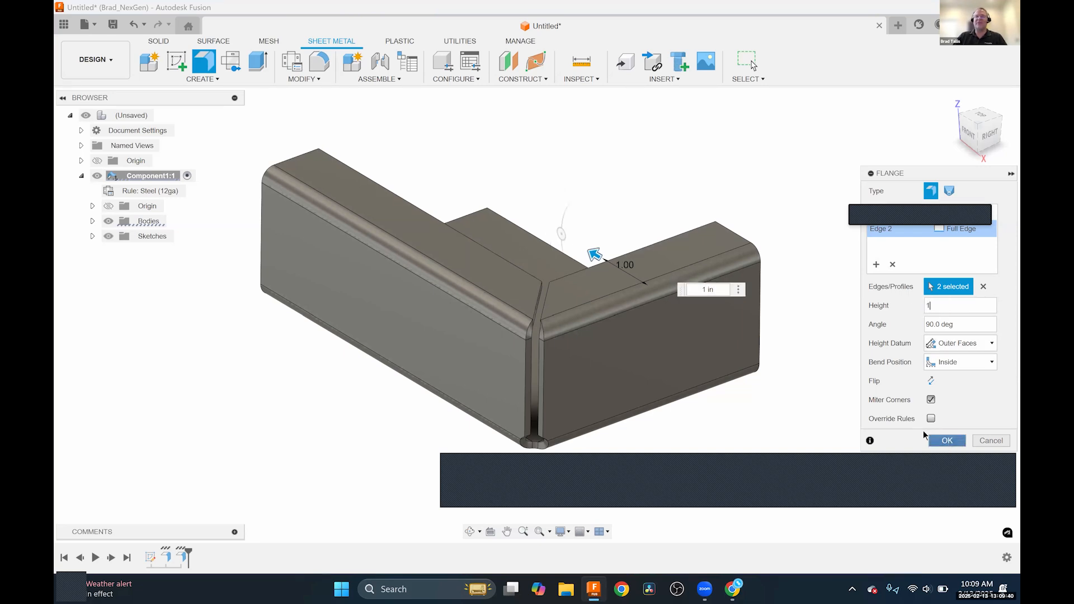
{"action": "left_click", "coordinate": [937, 442]}
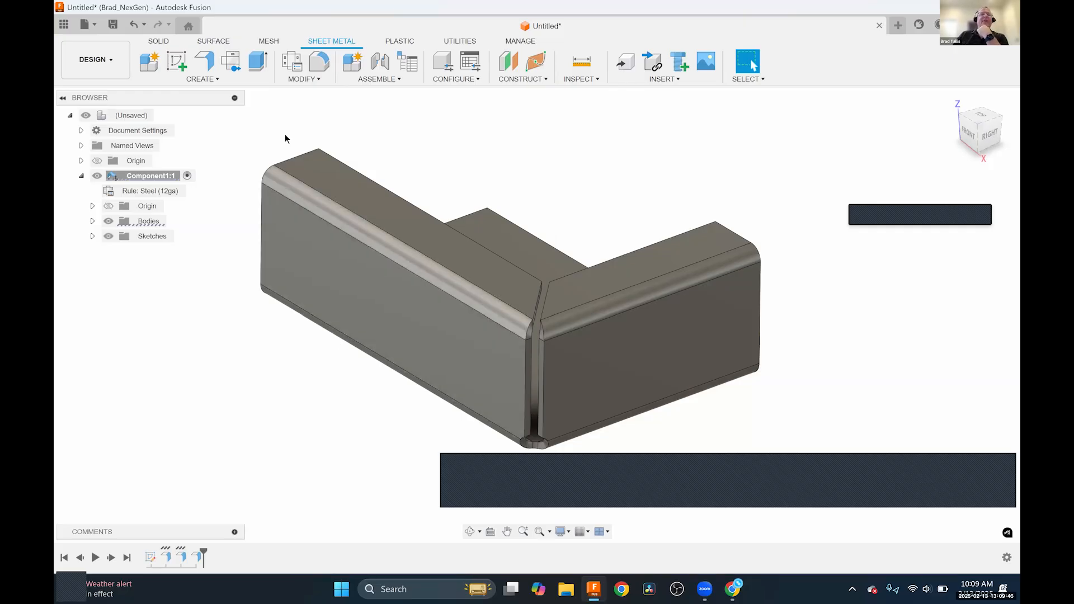
Edit the design's Steel (12ga) sheet metal rule, set its miter/rip/seam gap to Thickness/4 and save it.
{"action": "left_click", "coordinate": [292, 63]}
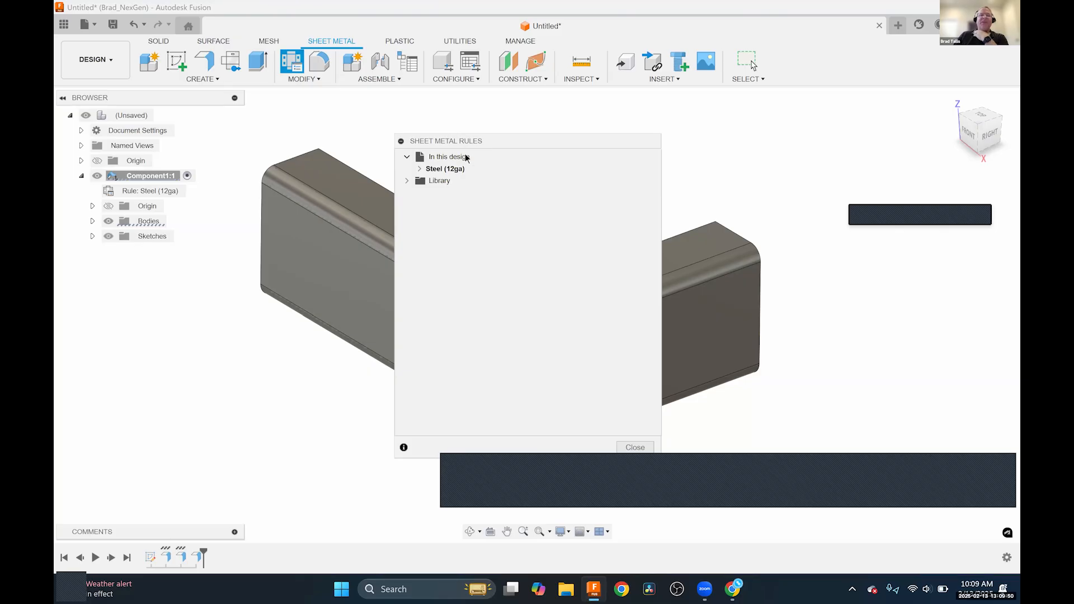
{"action": "left_click_drag", "start_coordinate": [498, 142], "coordinate": [686, 120]}
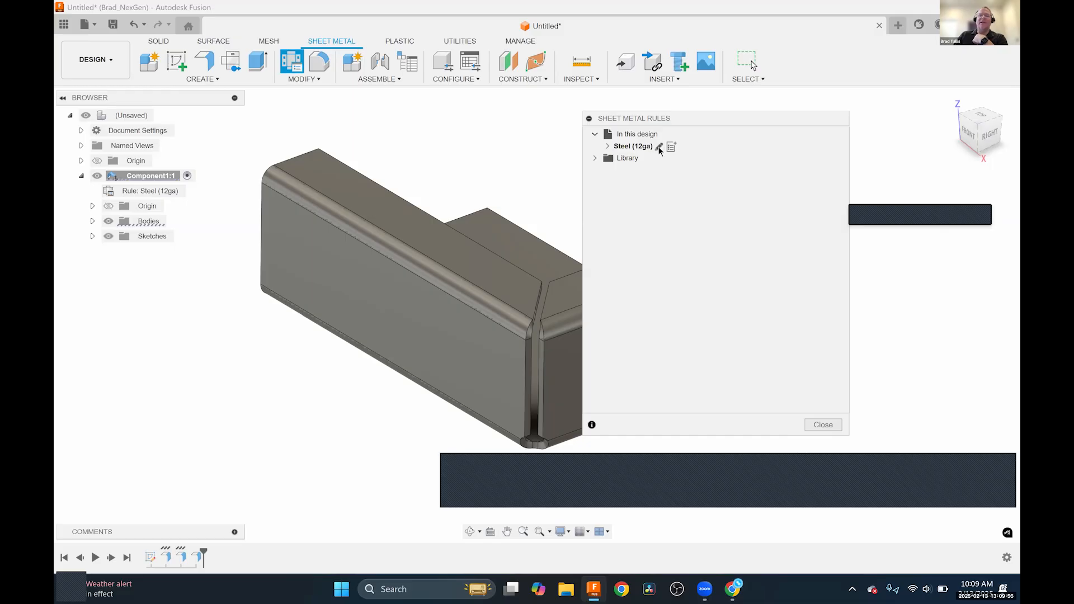
{"action": "left_click", "coordinate": [659, 148]}
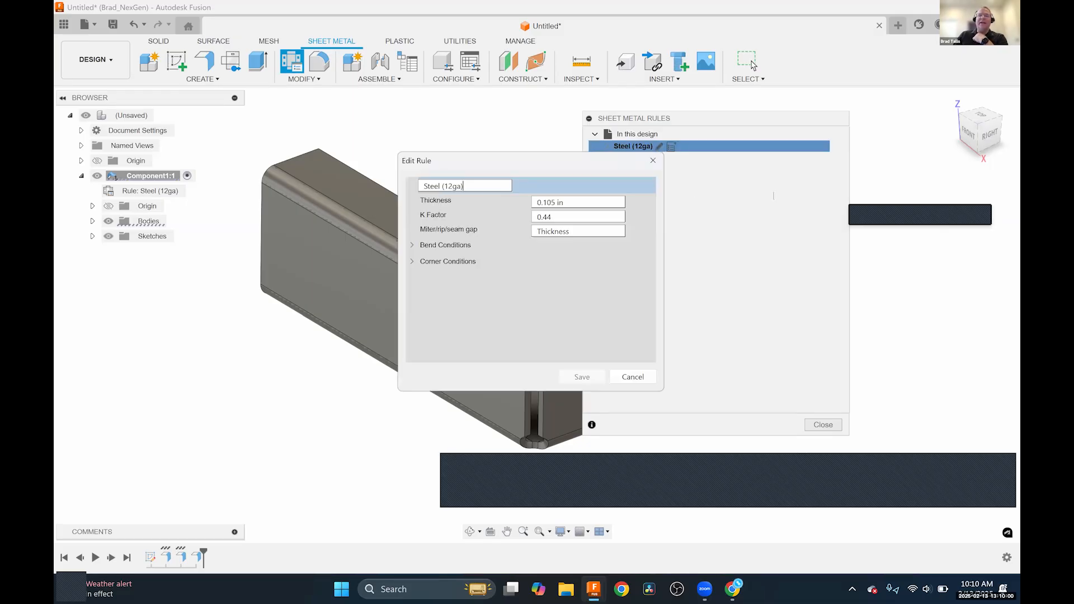
{"action": "left_click_drag", "start_coordinate": [694, 188], "coordinate": [694, 188]}
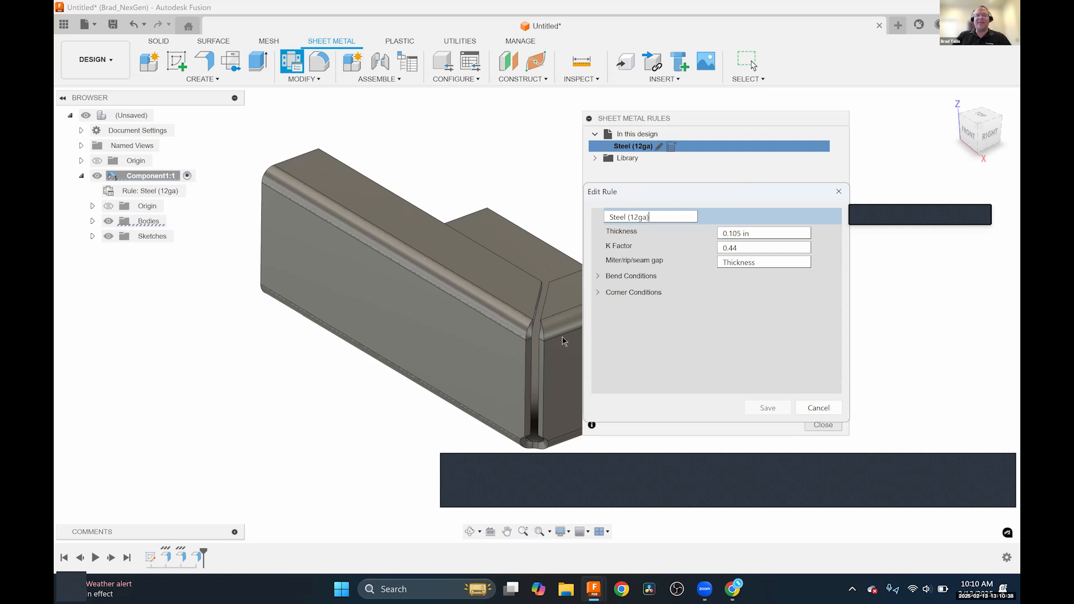
{"action": "left_click", "coordinate": [764, 262]}
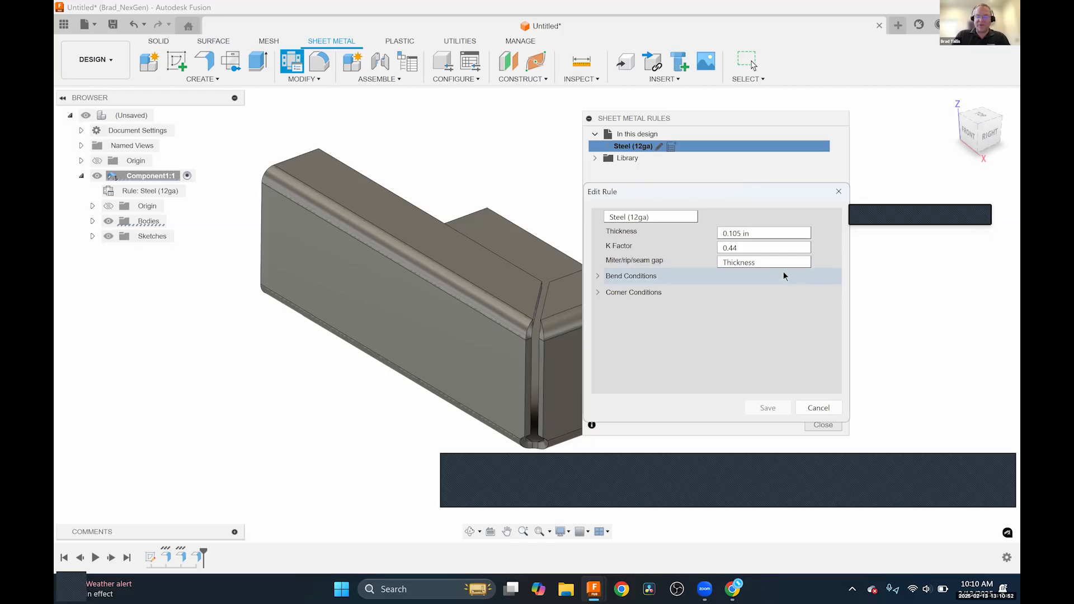
{"action": "type", "text": "4"}
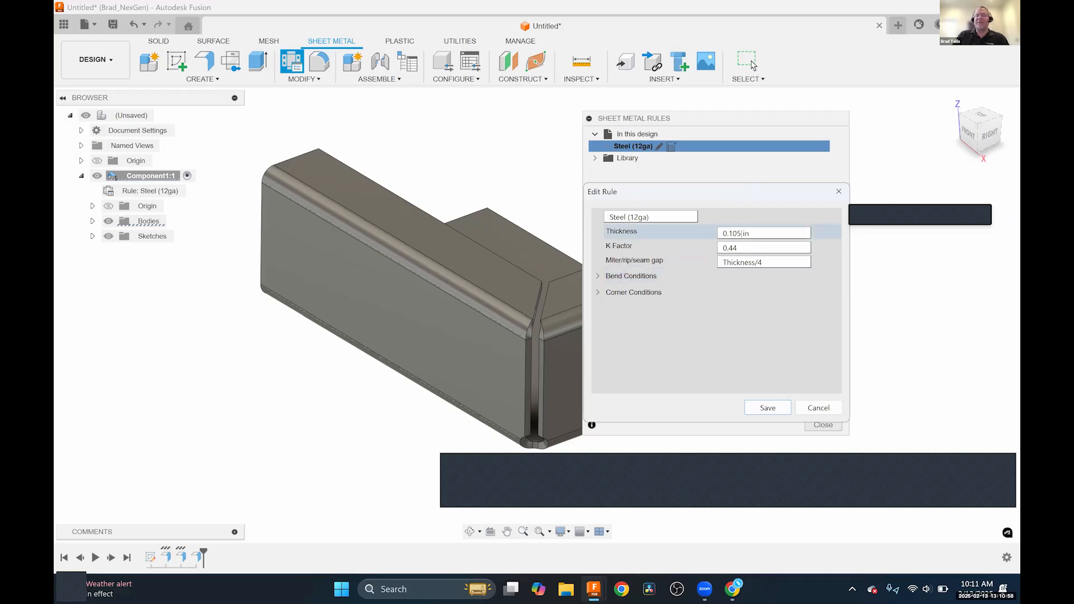
{"action": "left_click", "coordinate": [762, 263]}
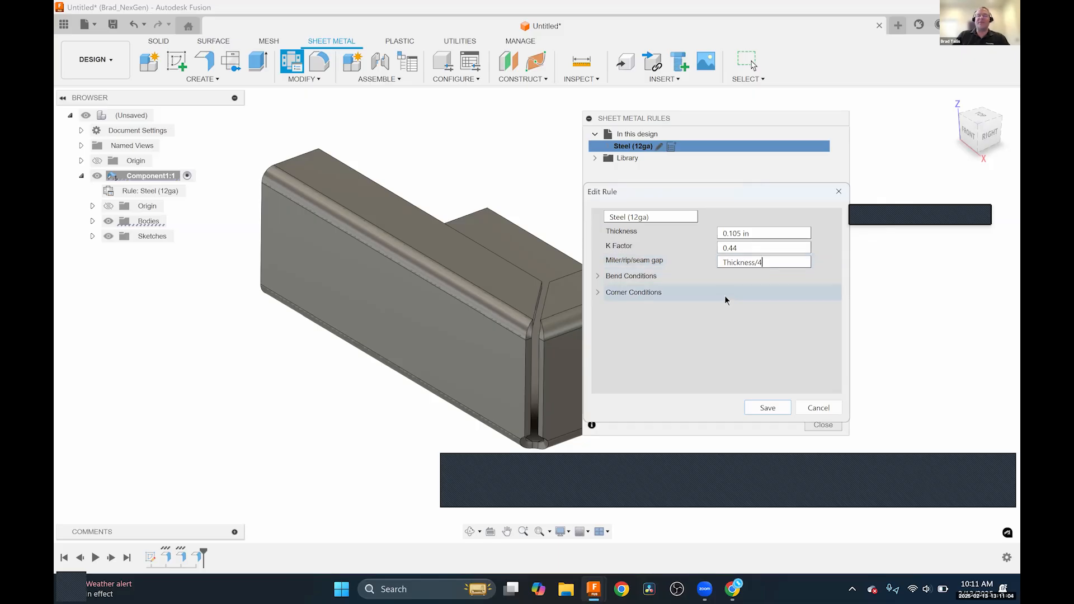
{"action": "left_click", "coordinate": [776, 407]}
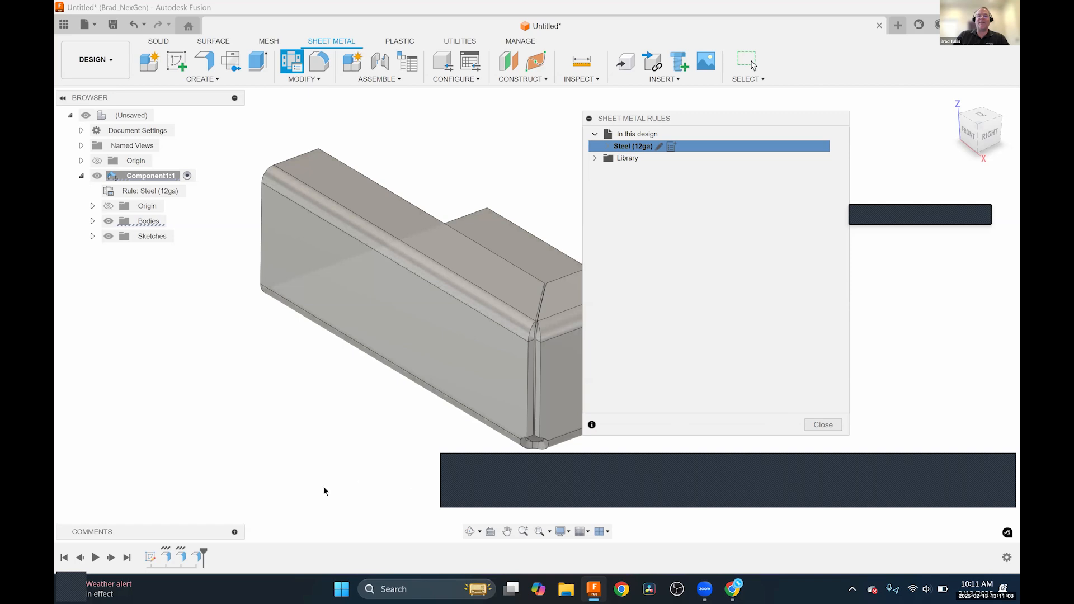
Set the miter/rip/seam gap of the Steel (12ga) rule to Thickness/10, save the rule and close the rules list.
{"action": "middle_click_drag", "start_coordinate": [357, 446], "coordinate": [366, 431], "text": "shift"}
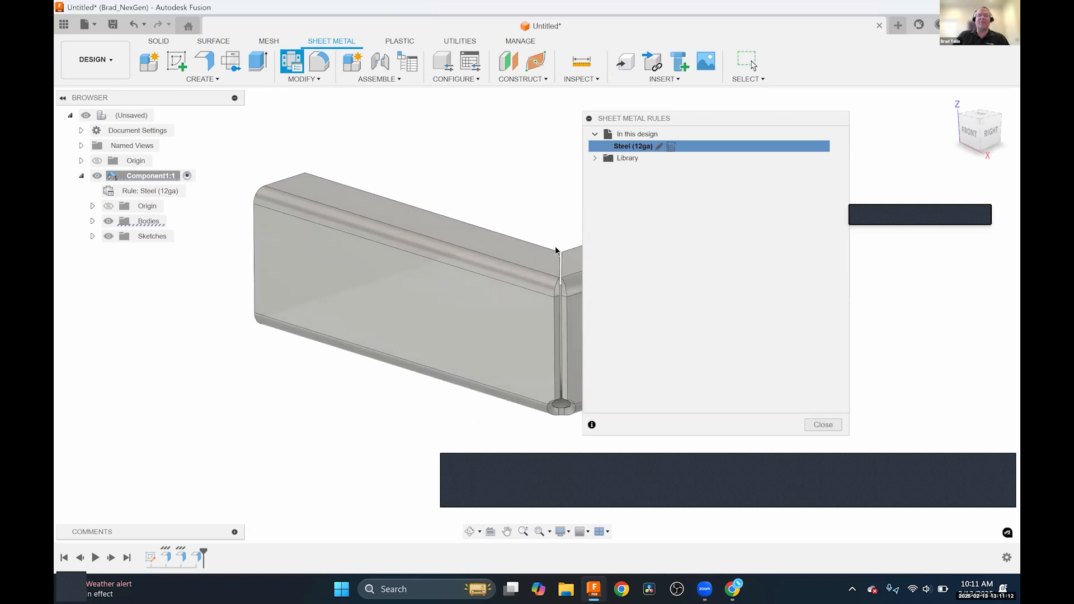
{"action": "scroll", "coordinate": [557, 324], "scroll_direction": "up", "scroll_amount": 5}
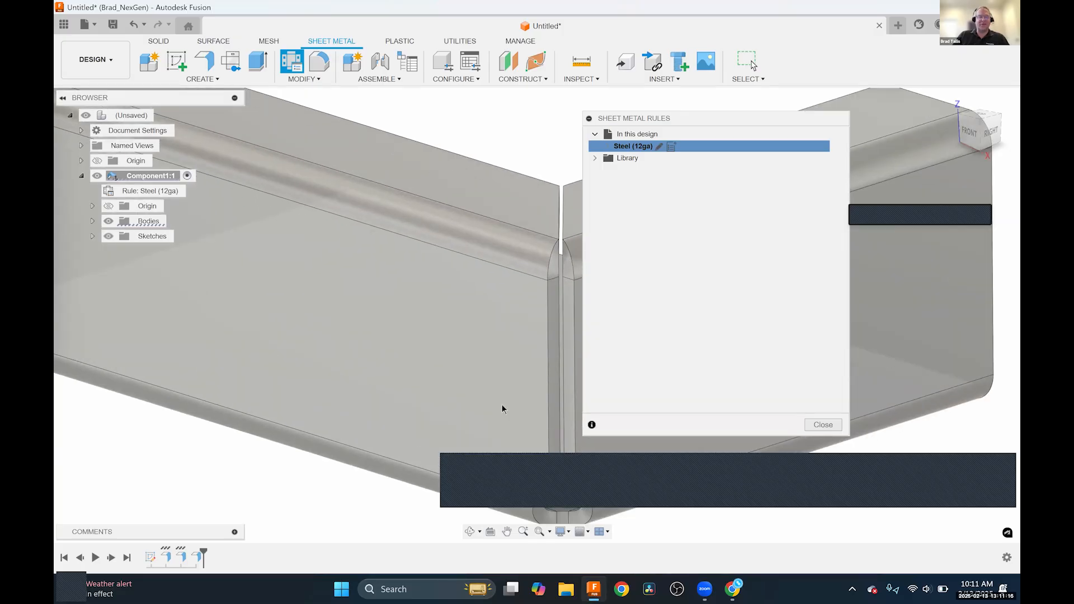
{"action": "scroll", "coordinate": [457, 395], "scroll_direction": "down", "scroll_amount": 3}
{"action": "middle_click_drag", "start_coordinate": [390, 433], "coordinate": [461, 231], "text": "shift"}
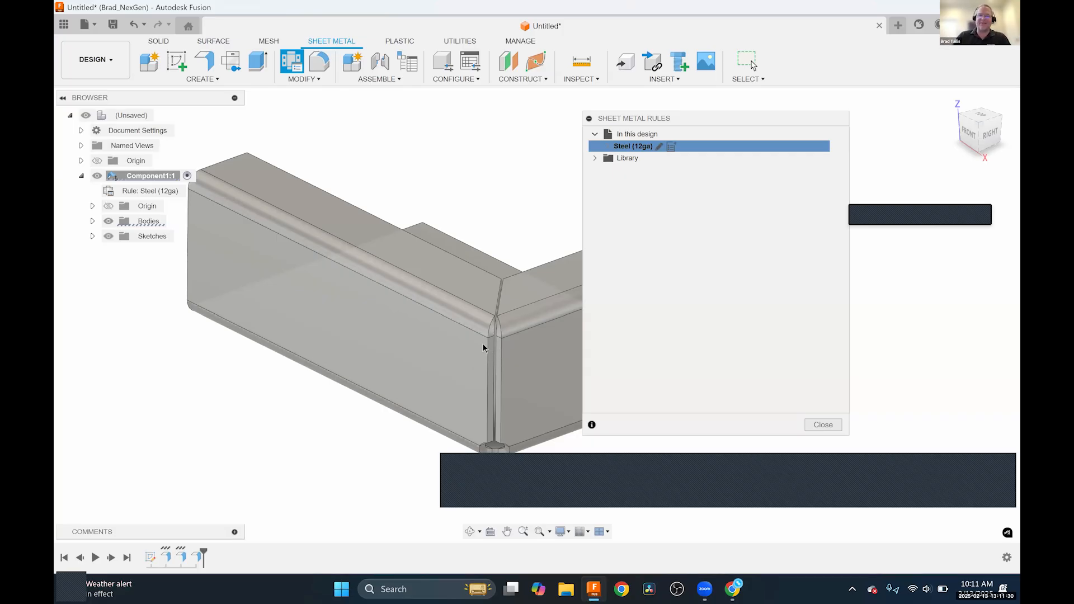
{"action": "left_click", "coordinate": [659, 146]}
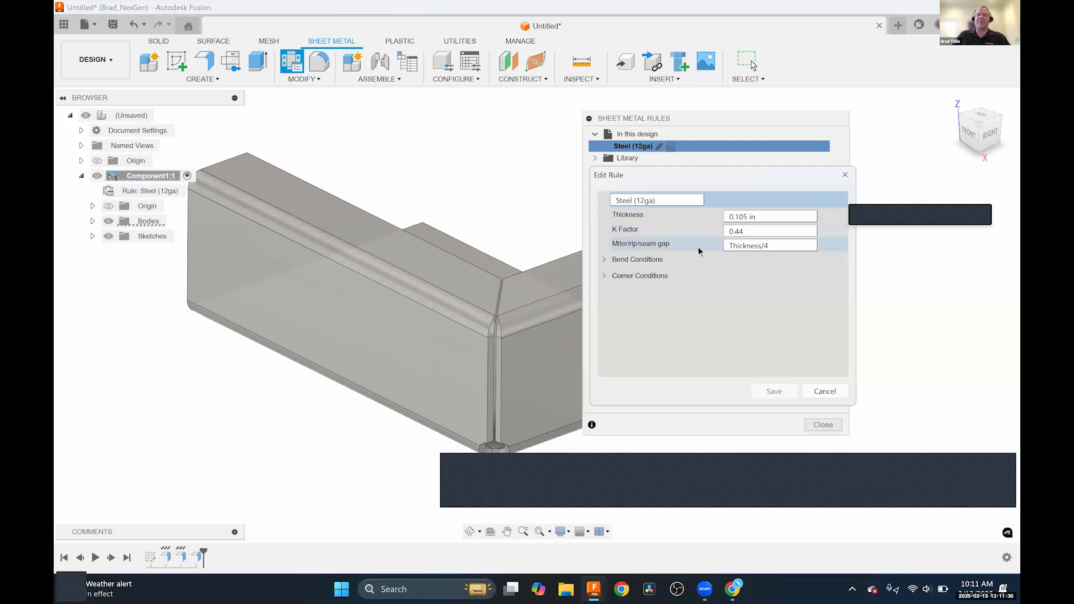
{"action": "left_click", "coordinate": [788, 247]}
{"action": "key", "text": "BackSpace"}
{"action": "type", "text": "10"}
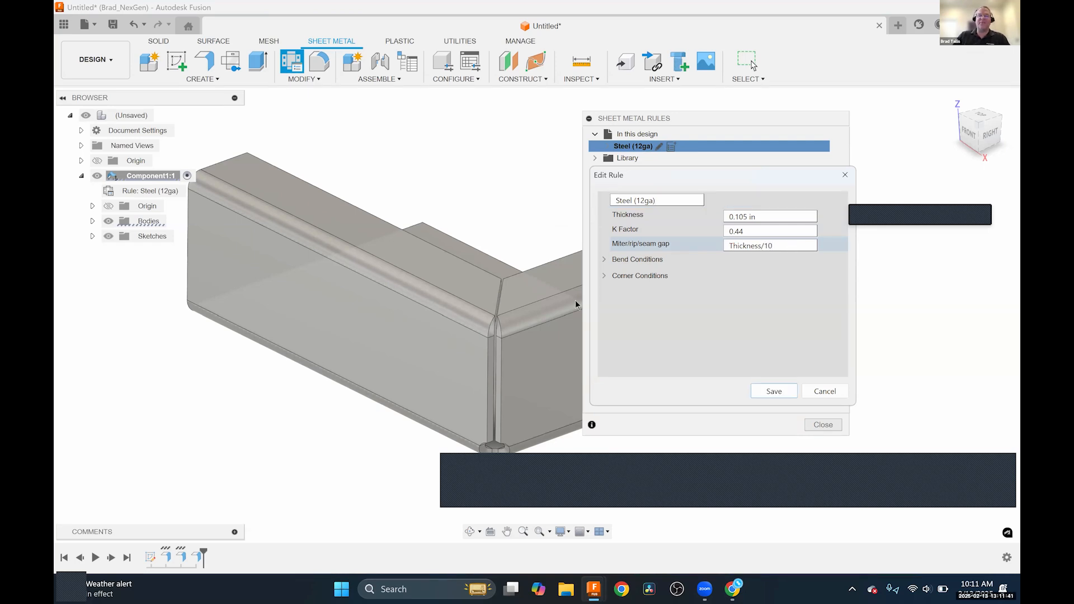
{"action": "left_click", "coordinate": [770, 392]}
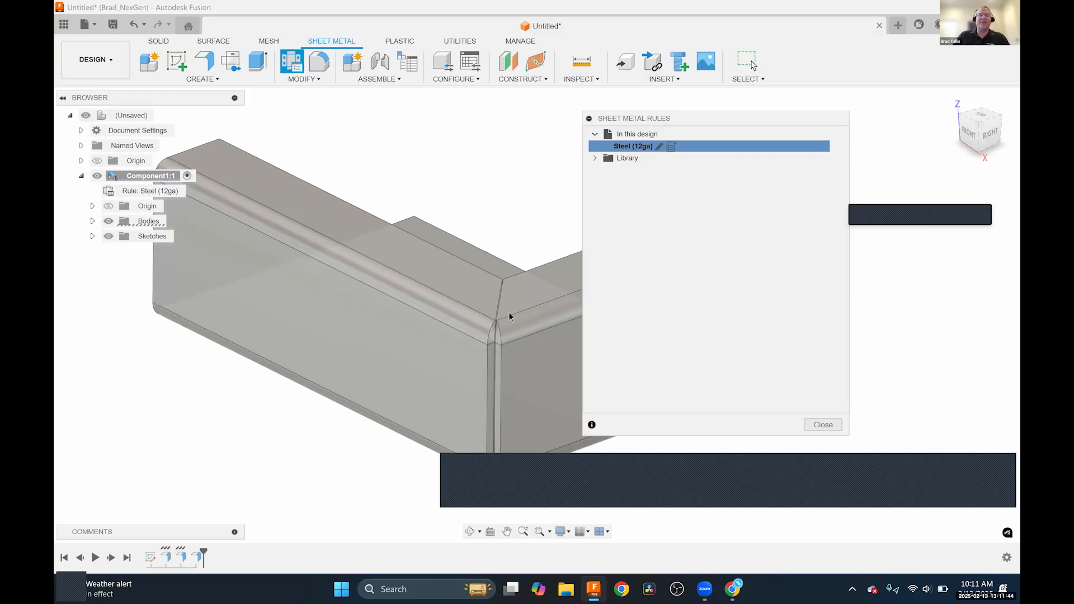
{"action": "scroll", "coordinate": [507, 312], "scroll_direction": "up", "scroll_amount": 3}
{"action": "middle_click_drag", "start_coordinate": [498, 389], "coordinate": [495, 341], "text": "shift"}
{"action": "left_click", "coordinate": [809, 425]}
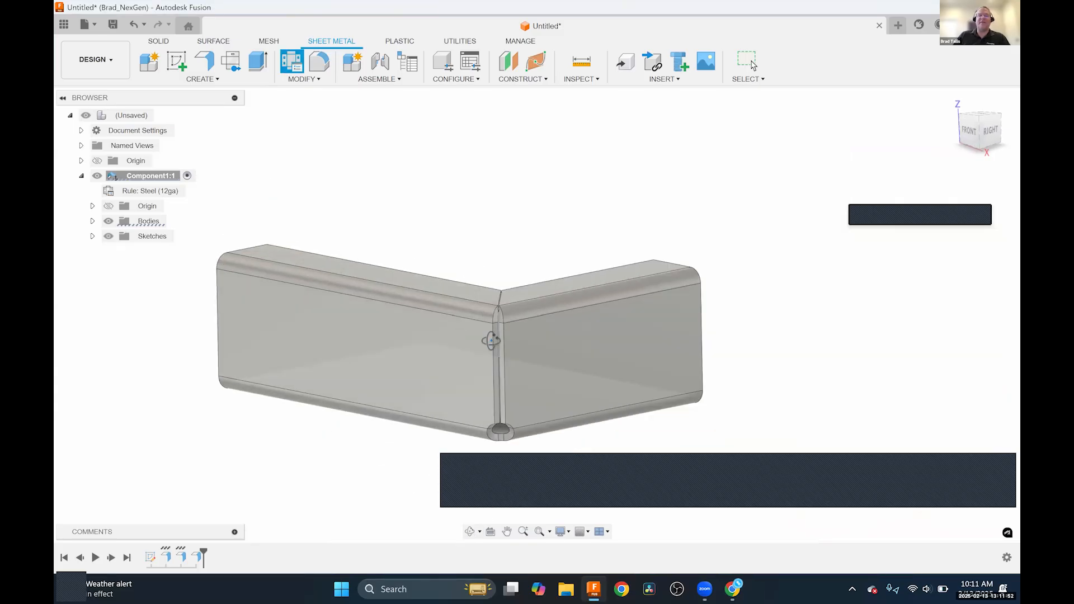
Preview unfolding all bends with the base plate's upper face as the stationary entity, and cancel the unfold.
{"action": "left_click", "coordinate": [321, 79]}
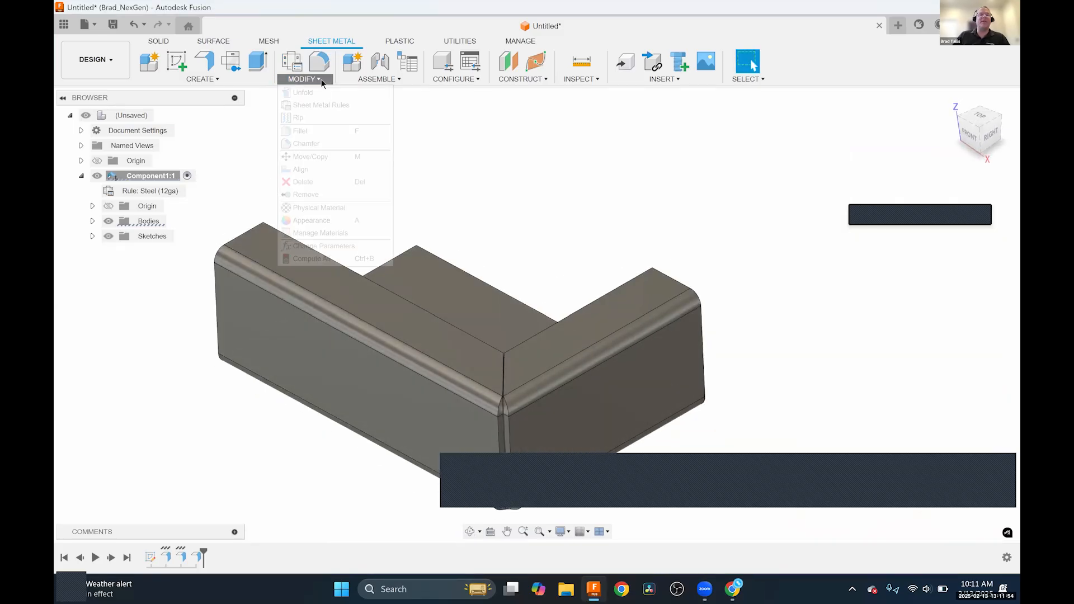
{"action": "left_click", "coordinate": [322, 93]}
{"action": "left_click", "coordinate": [481, 274]}
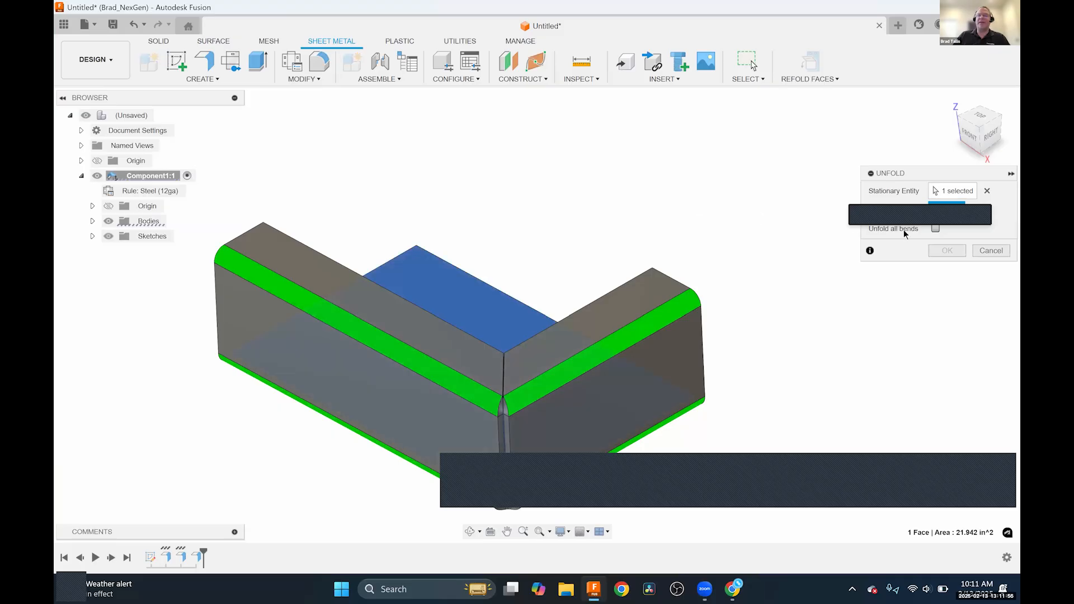
{"action": "left_click", "coordinate": [934, 229]}
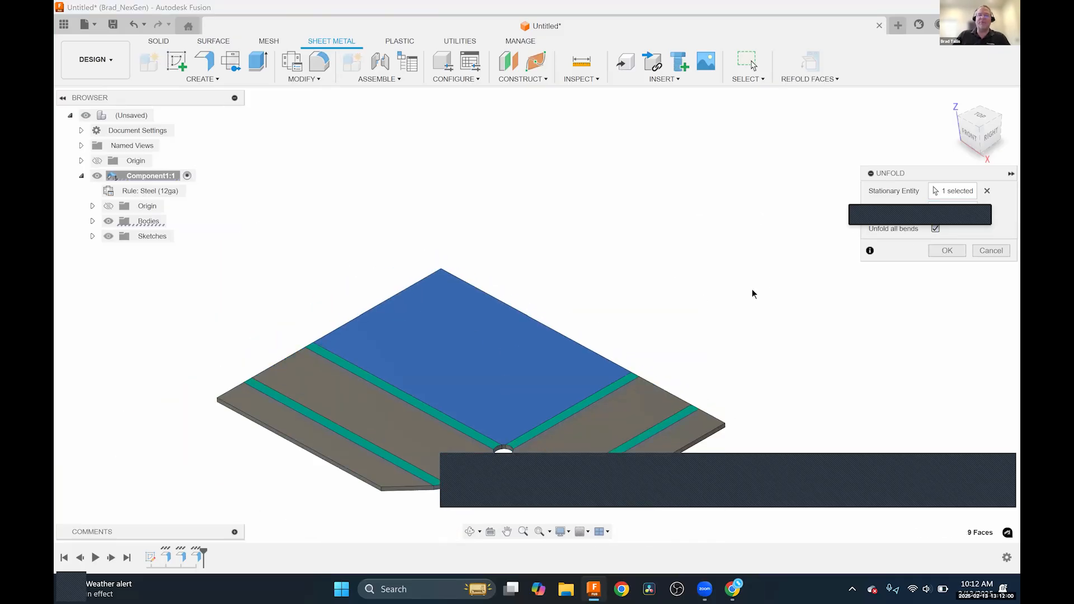
{"action": "left_click", "coordinate": [993, 251]}
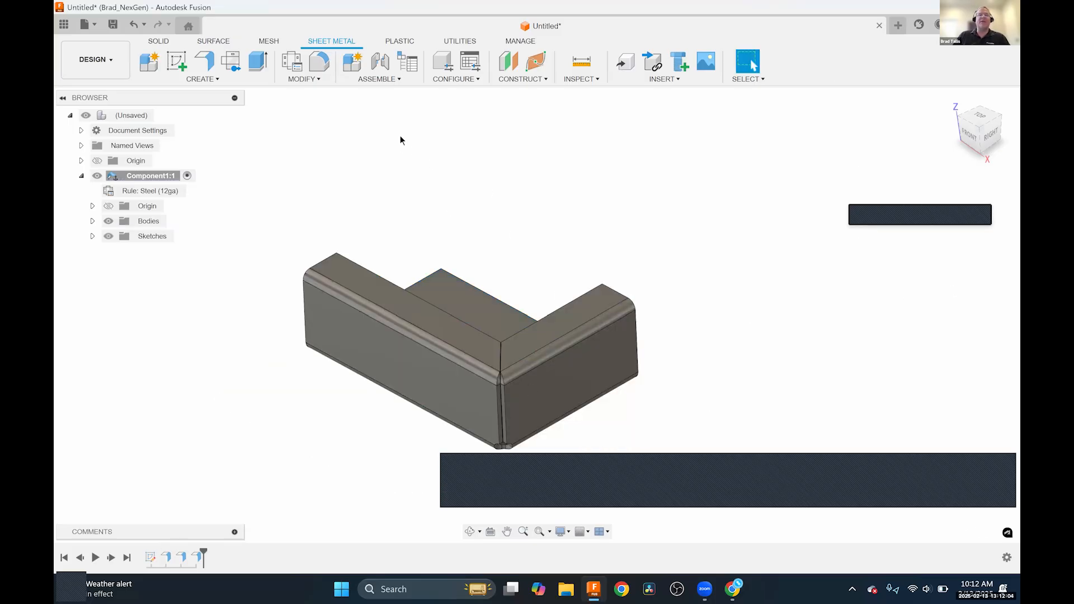
Set the 2 Bend Intersection relief shape of the Steel (12ga) rule to Arc Weld and save the rule.
{"action": "middle_click_drag", "start_coordinate": [511, 344], "coordinate": [508, 293], "text": "shift"}
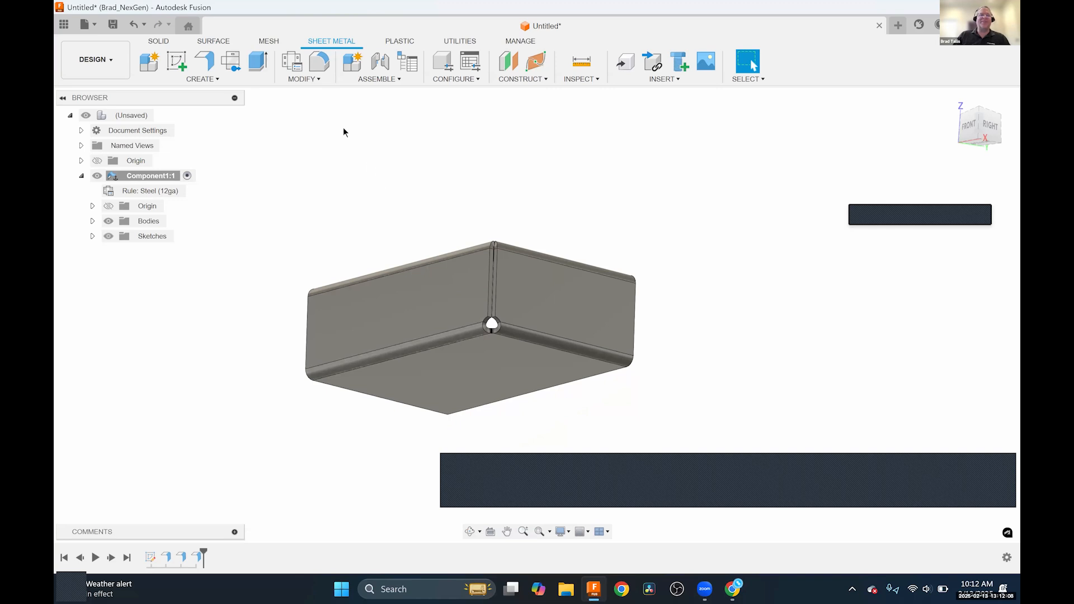
{"action": "left_click", "coordinate": [307, 82]}
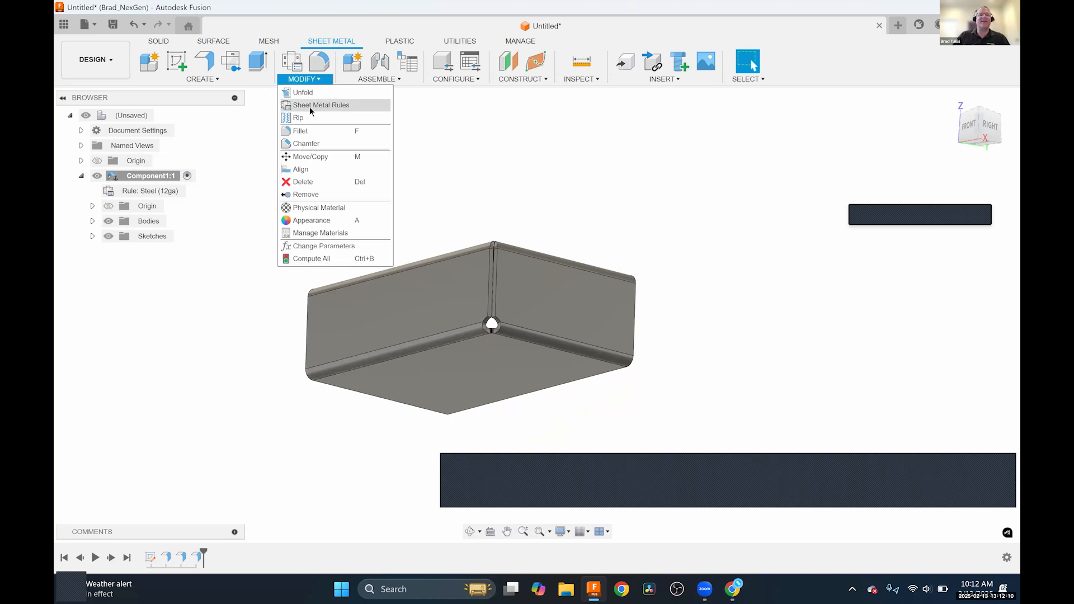
{"action": "left_click", "coordinate": [310, 106]}
{"action": "left_click_drag", "start_coordinate": [702, 124], "coordinate": [758, 127]}
{"action": "mouse_move", "coordinate": [667, 152]}
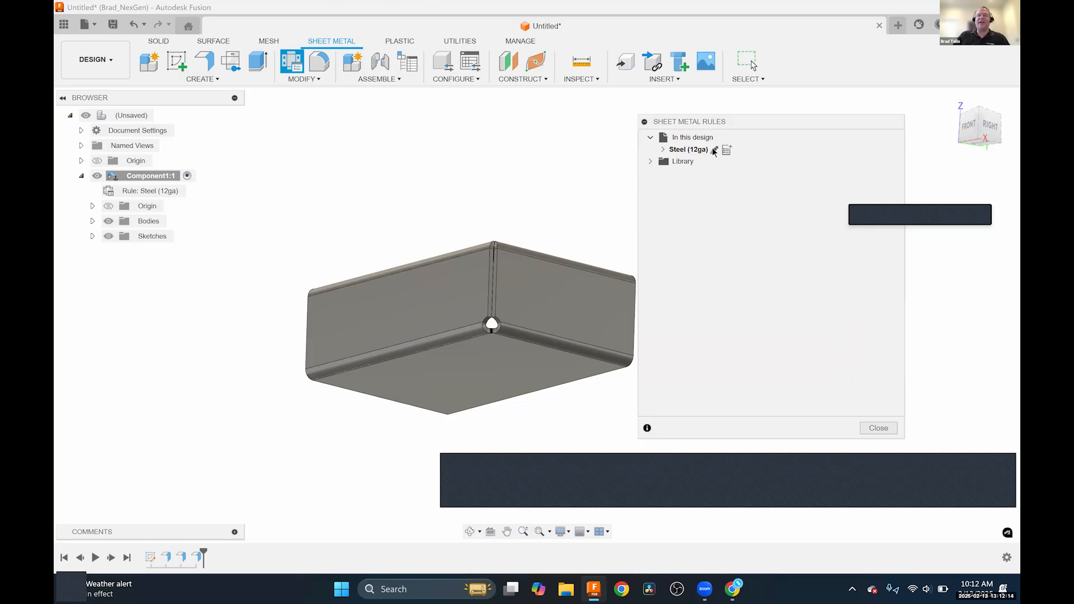
{"action": "left_click", "coordinate": [714, 149]}
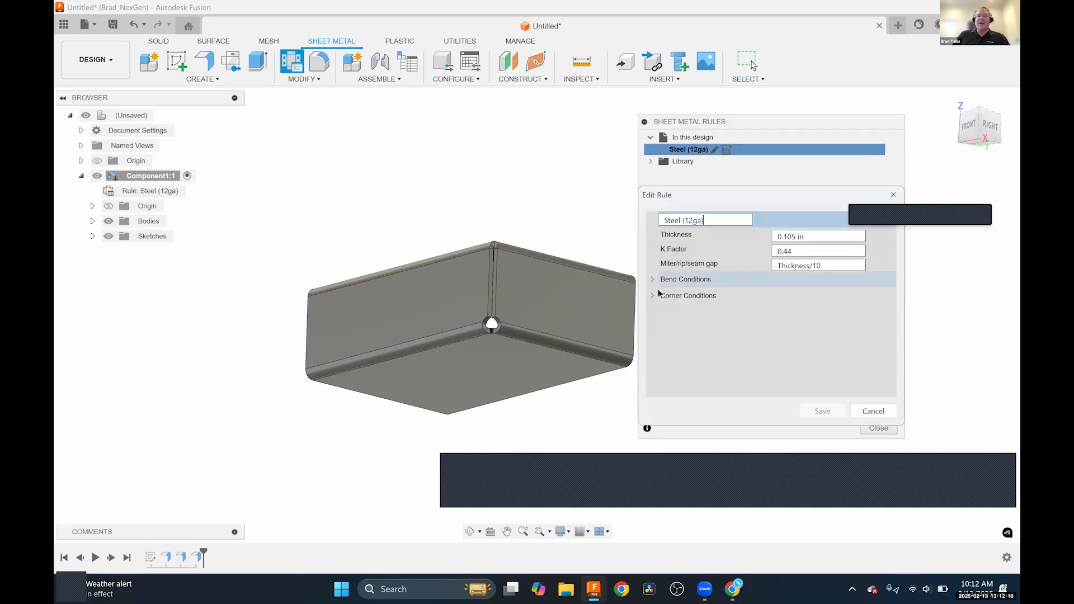
{"action": "left_click", "coordinate": [652, 295]}
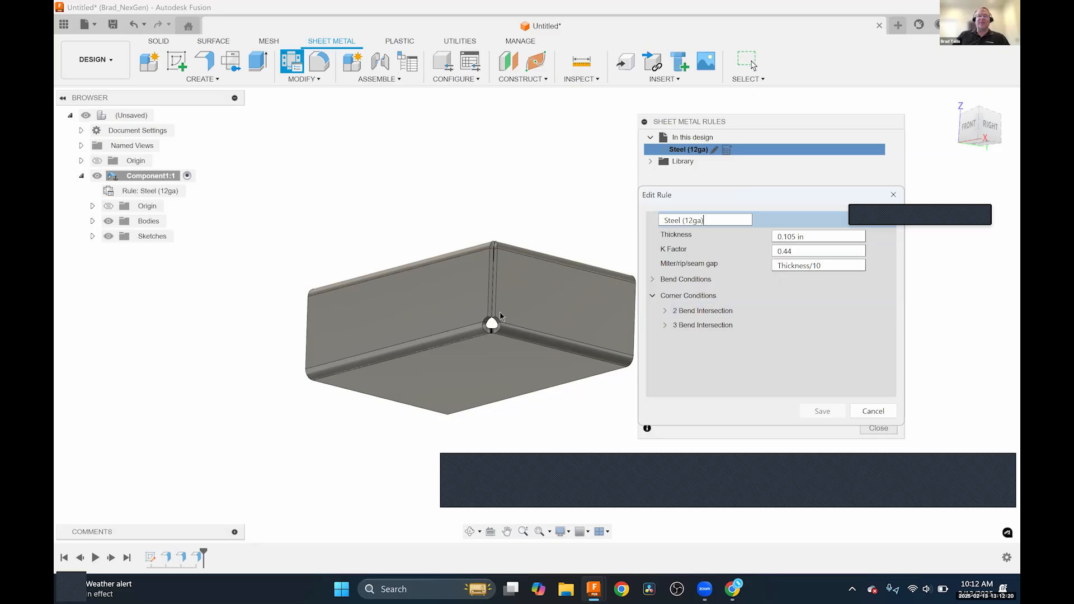
{"action": "left_click", "coordinate": [665, 311]}
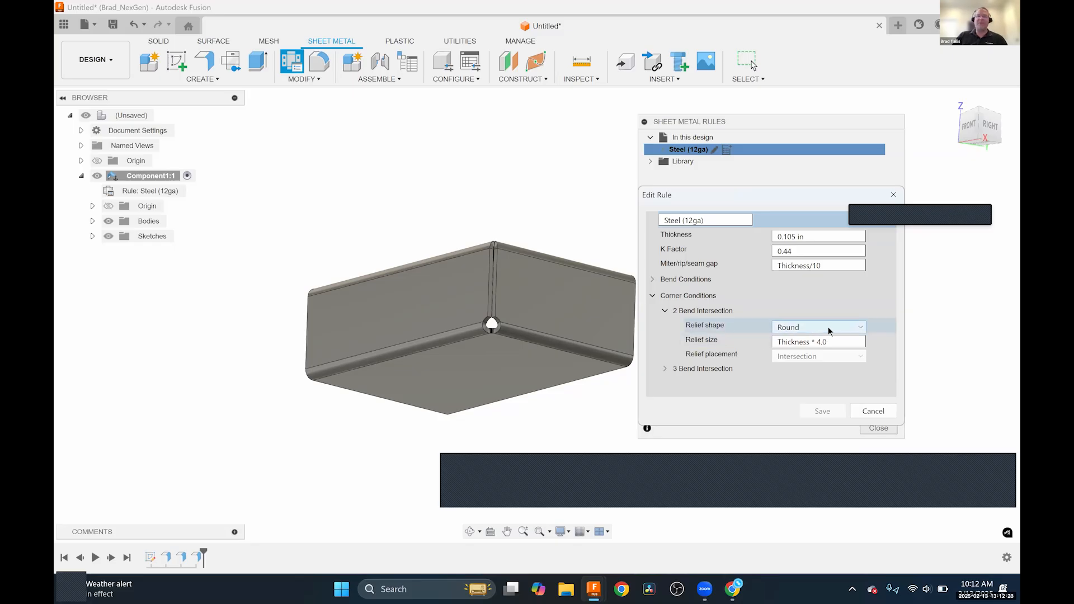
{"action": "left_click", "coordinate": [860, 330]}
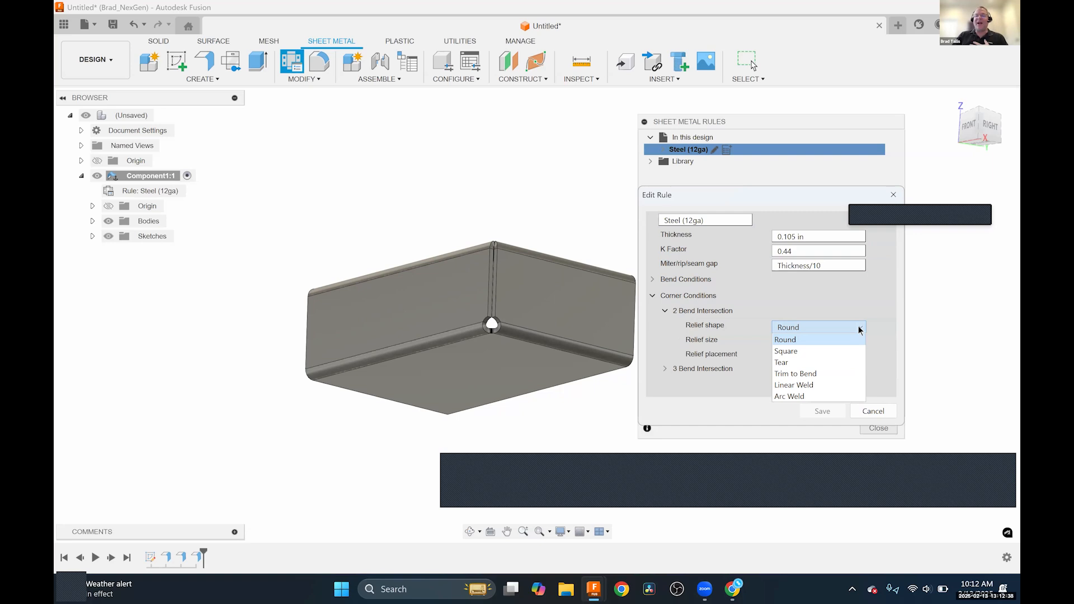
{"action": "left_click", "coordinate": [788, 396]}
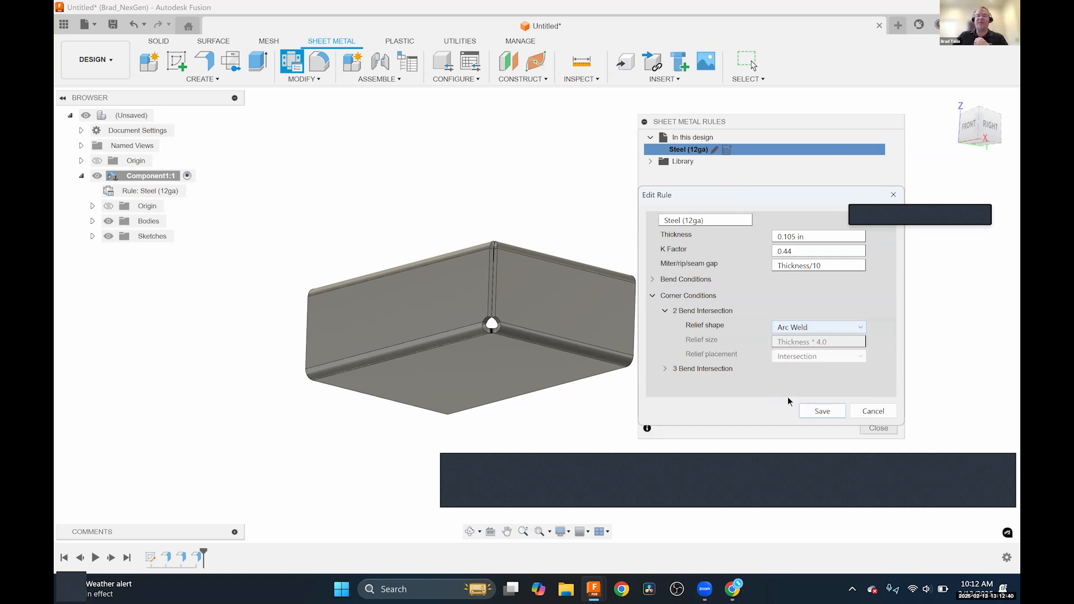
{"action": "left_click", "coordinate": [823, 412]}
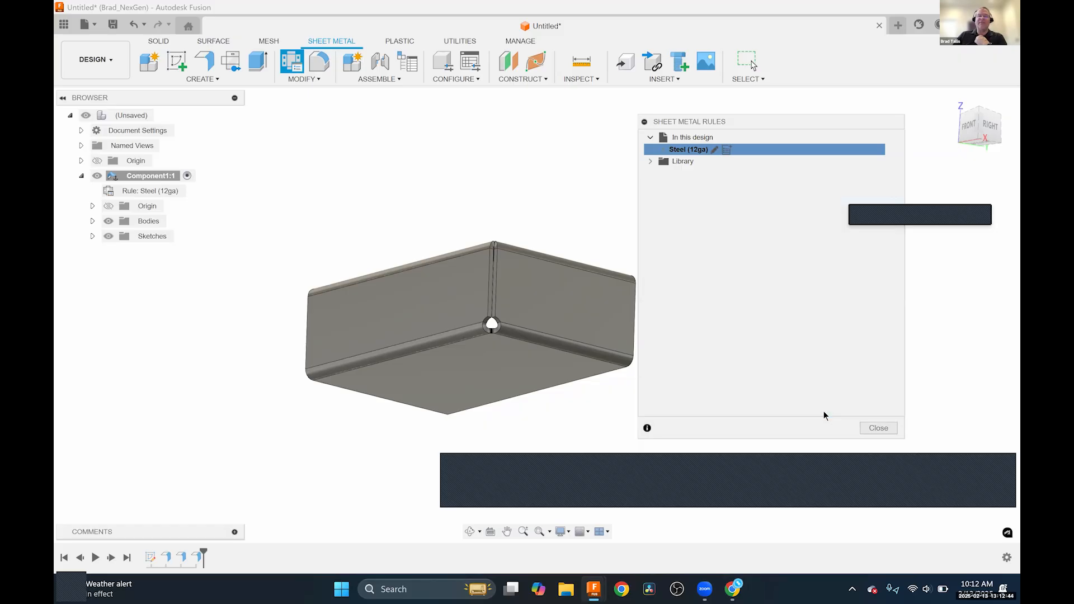
Examine the relief and flange gap at the front corner from below and above, and close the rules list.
{"action": "scroll", "coordinate": [479, 358], "scroll_direction": "up", "scroll_amount": 10}
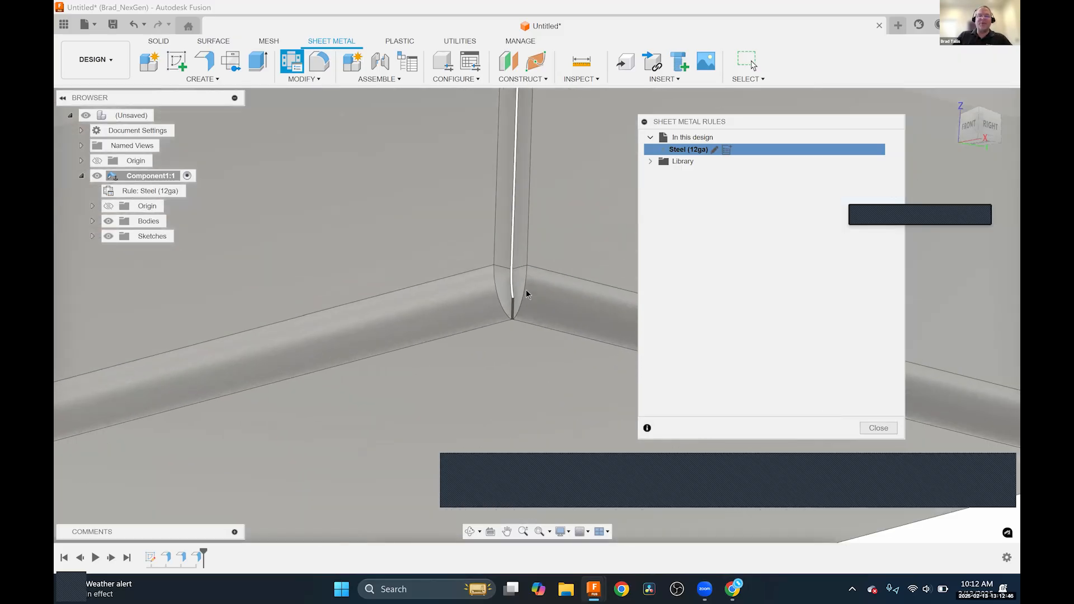
{"action": "middle_click_drag", "start_coordinate": [505, 302], "coordinate": [510, 267], "text": "shift"}
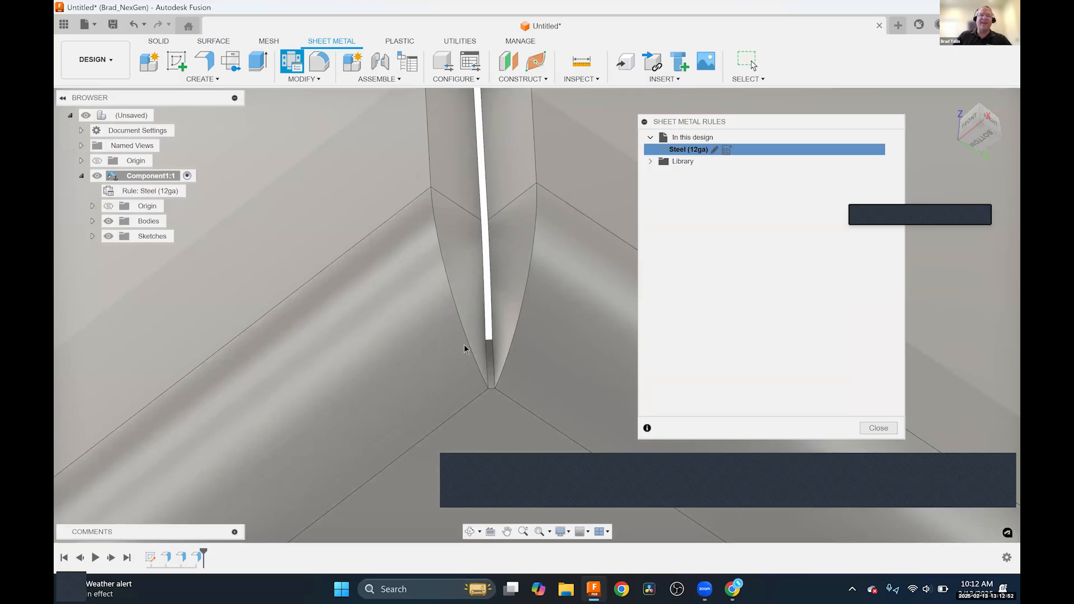
{"action": "scroll", "coordinate": [465, 347], "scroll_direction": "down", "scroll_amount": 3}
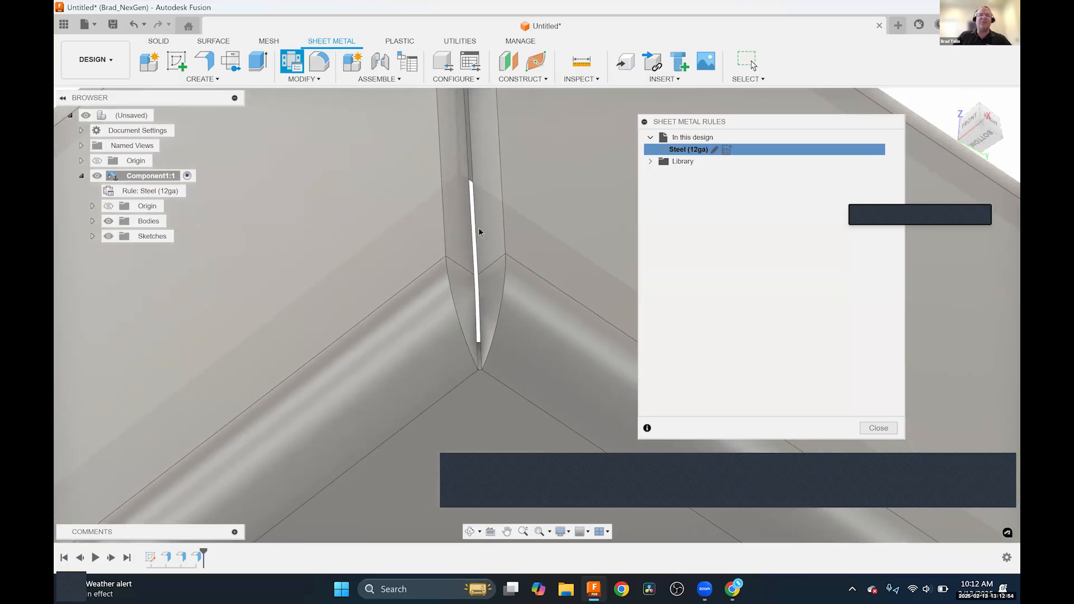
{"action": "middle_click_drag", "start_coordinate": [499, 242], "coordinate": [476, 331], "text": "shift"}
{"action": "scroll", "coordinate": [476, 329], "scroll_direction": "down", "scroll_amount": 4}
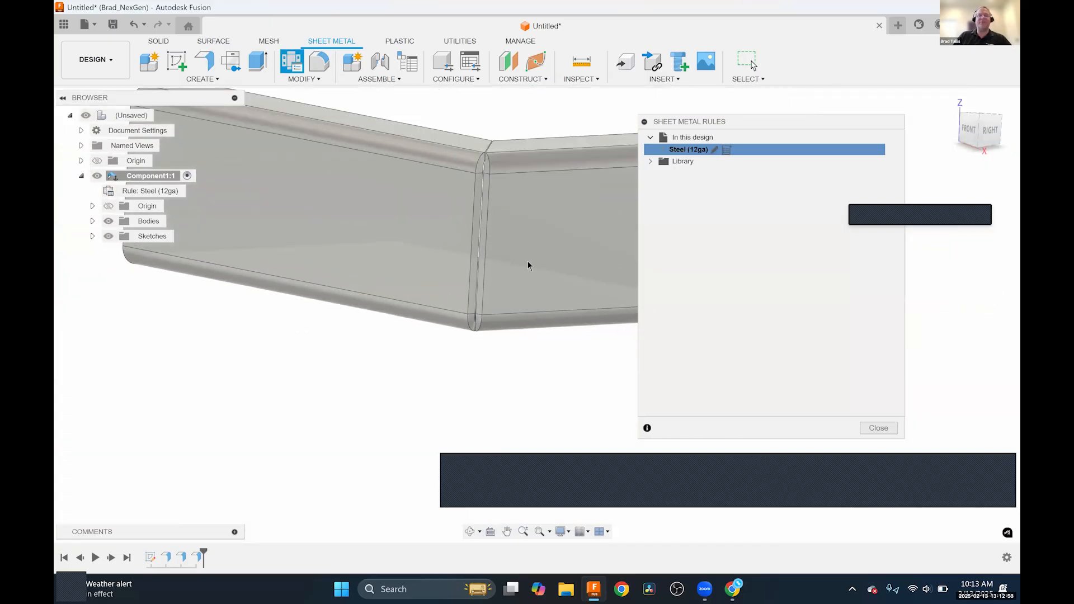
{"action": "middle_click_drag", "start_coordinate": [519, 261], "coordinate": [528, 280], "text": "shift"}
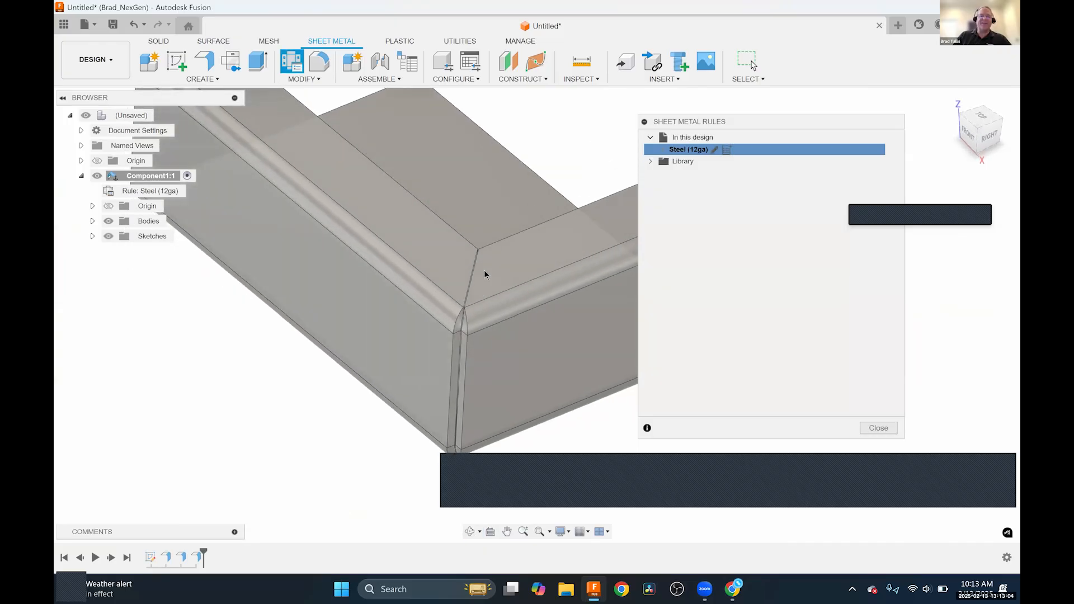
{"action": "middle_click_drag", "start_coordinate": [487, 409], "coordinate": [464, 273], "text": "shift"}
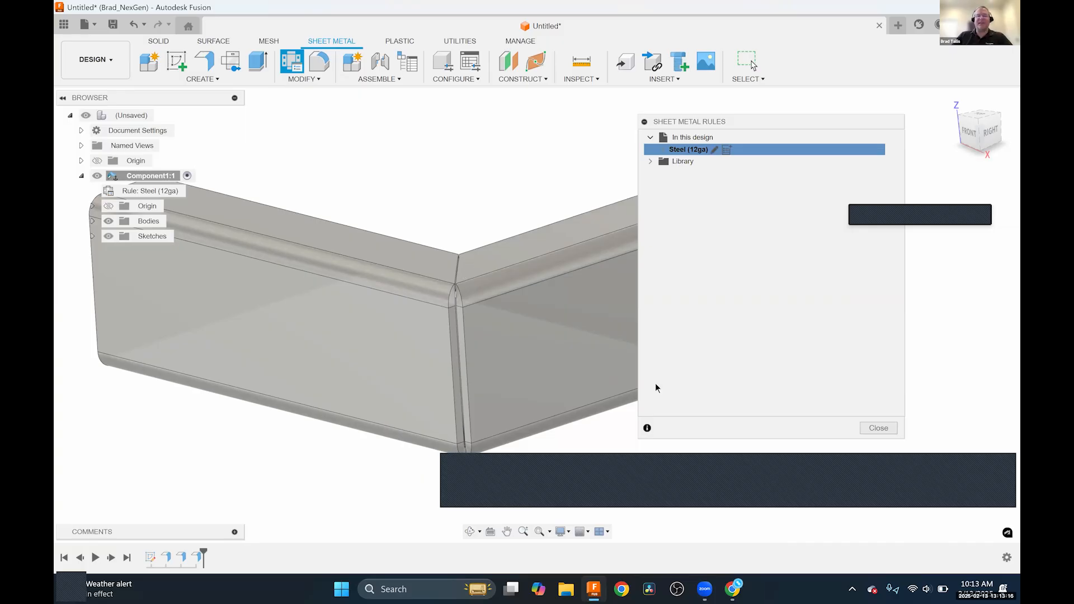
{"action": "left_click", "coordinate": [881, 429]}
Preview all bends unfolded about the base face, examine the flattened corner relief up close, and cancel the unfold.
{"action": "left_click", "coordinate": [300, 81]}
{"action": "left_click", "coordinate": [303, 91]}
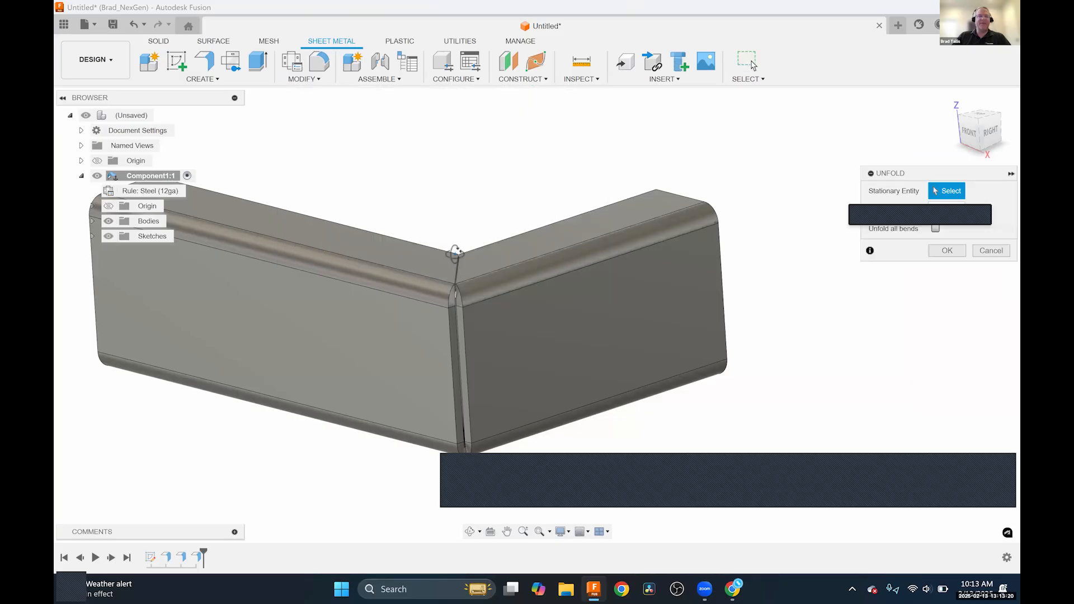
{"action": "middle_click_drag", "start_coordinate": [456, 241], "coordinate": [461, 252], "text": "shift"}
{"action": "left_click", "coordinate": [461, 252]}
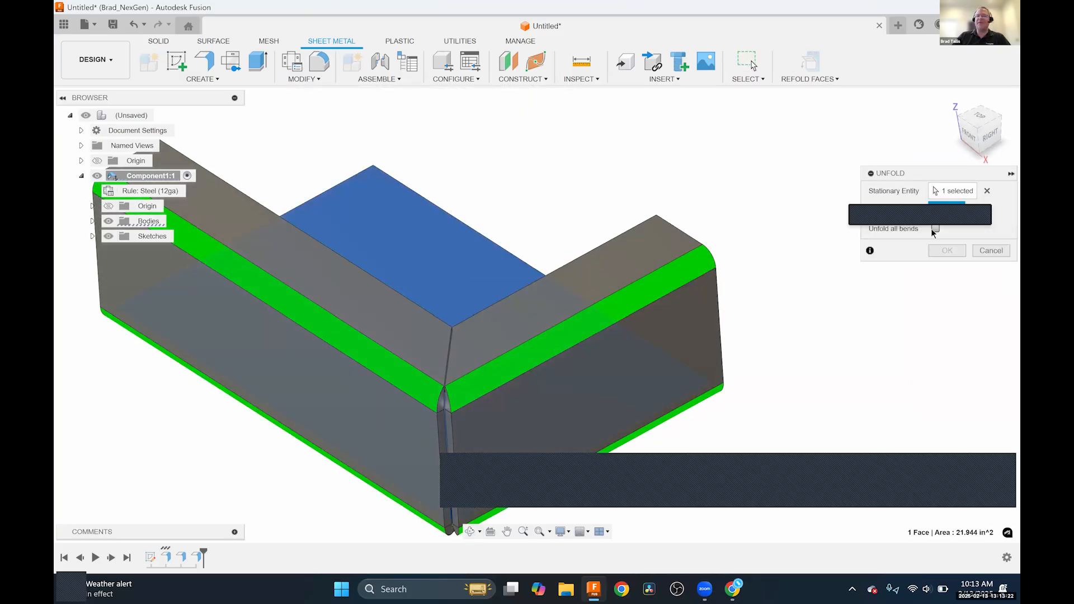
{"action": "middle_click_drag", "start_coordinate": [421, 352], "coordinate": [463, 223]}
{"action": "scroll", "coordinate": [495, 431], "scroll_direction": "up", "scroll_amount": 6}
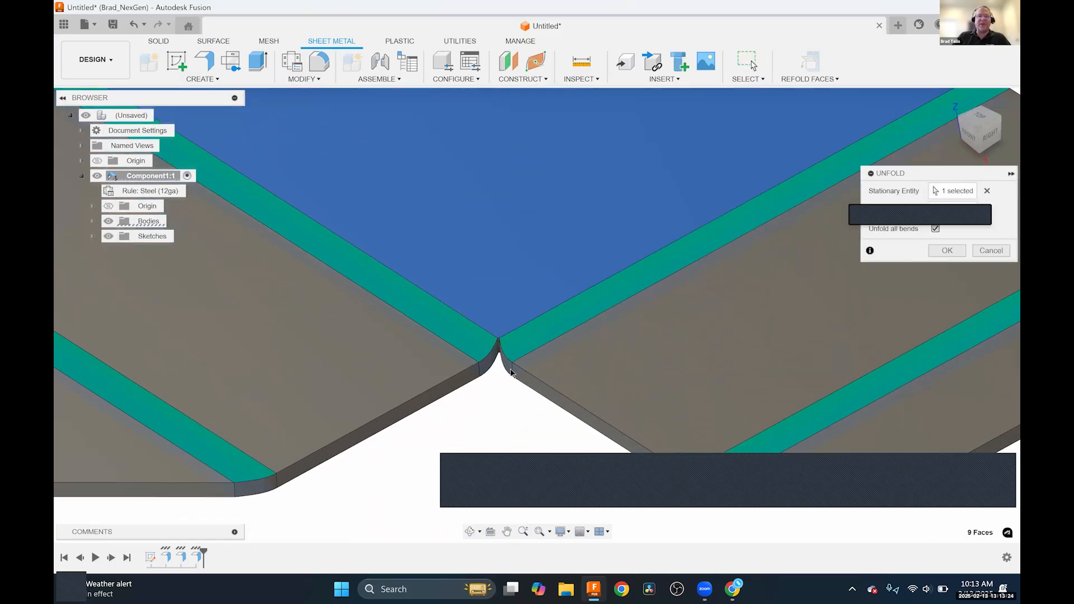
{"action": "middle_click_drag", "start_coordinate": [538, 264], "coordinate": [558, 417], "text": "shift"}
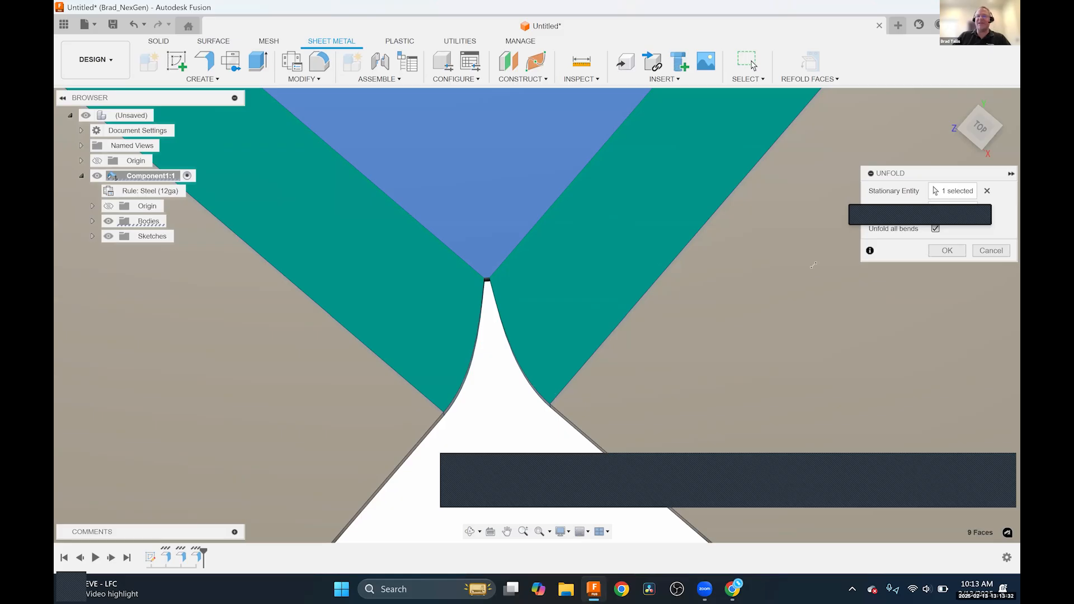
{"action": "left_click", "coordinate": [990, 251]}
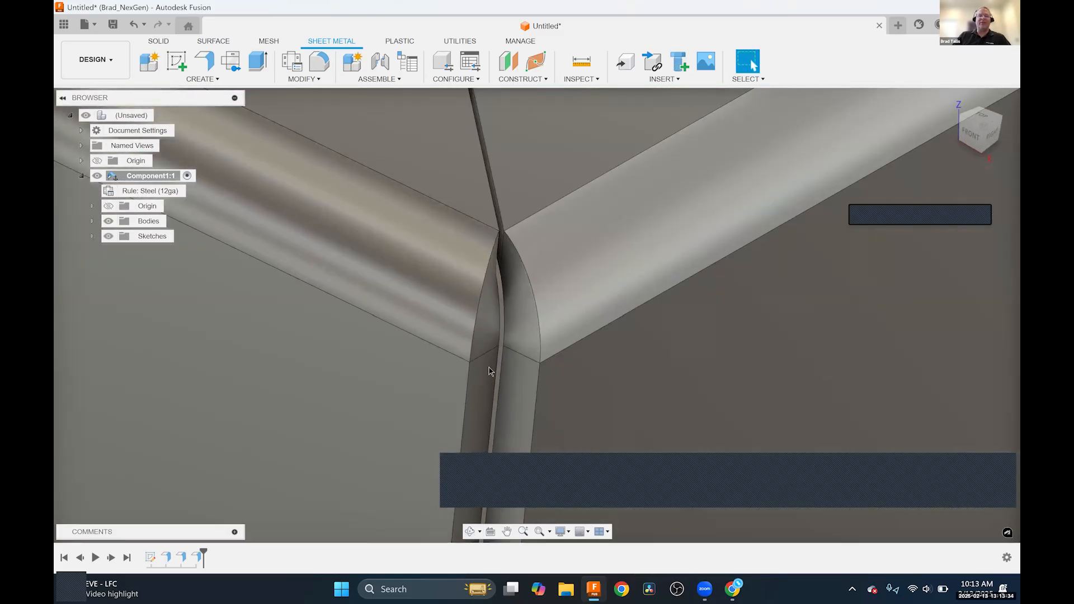
Set the 2 Bend Intersection relief shape of the Steel (12ga) rule to Linear Weld and save the rule.
{"action": "scroll", "coordinate": [484, 369], "scroll_direction": "down", "scroll_amount": 8}
{"action": "middle_click_drag", "start_coordinate": [504, 370], "coordinate": [510, 314], "text": "shift"}
{"action": "middle_click_drag", "start_coordinate": [492, 451], "coordinate": [526, 256]}
{"action": "middle_click_drag", "start_coordinate": [512, 392], "coordinate": [498, 331], "text": "shift"}
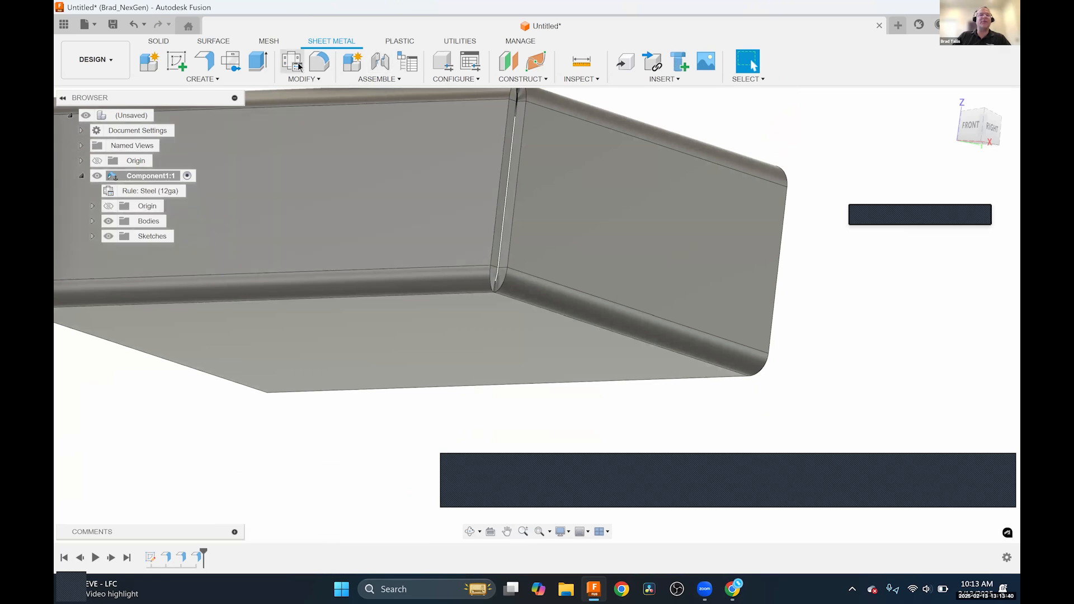
{"action": "left_click", "coordinate": [716, 149]}
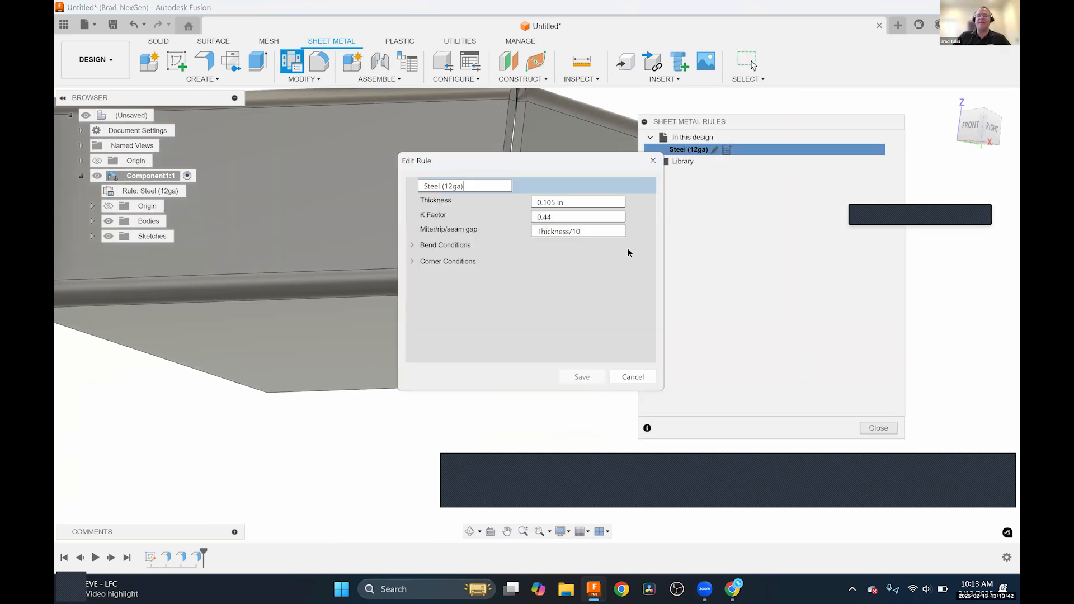
{"action": "left_click_drag", "start_coordinate": [567, 169], "coordinate": [785, 200]}
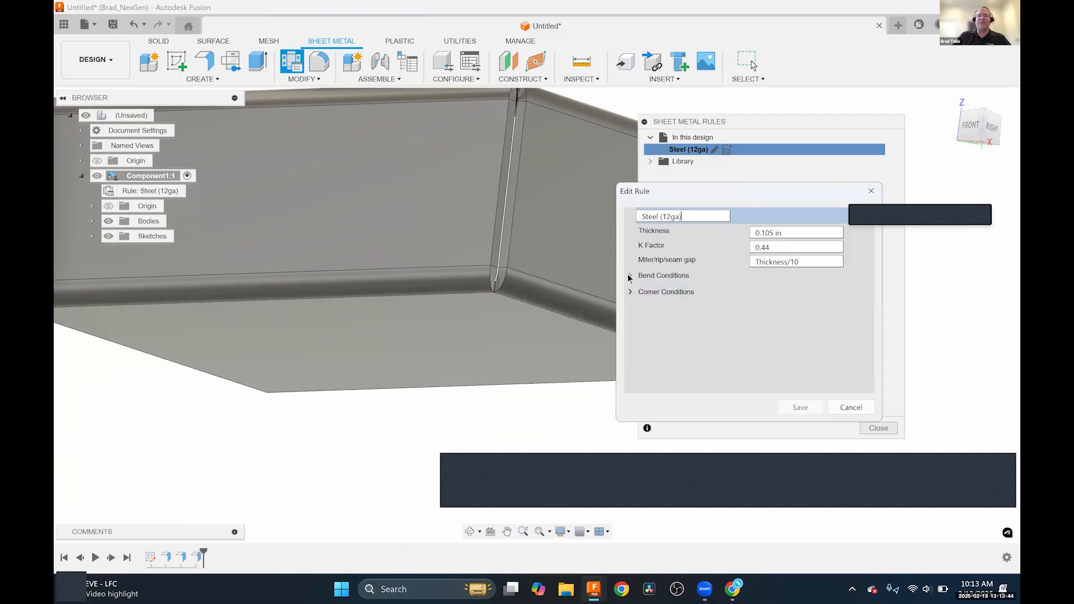
{"action": "left_click", "coordinate": [630, 292]}
{"action": "left_click", "coordinate": [644, 308]}
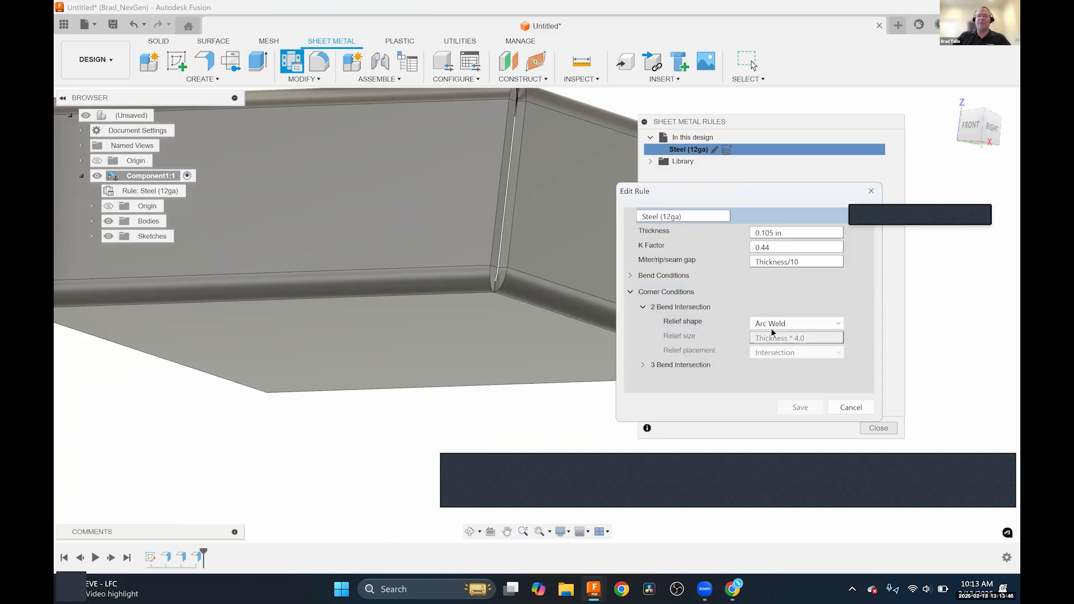
{"action": "left_click", "coordinate": [770, 324]}
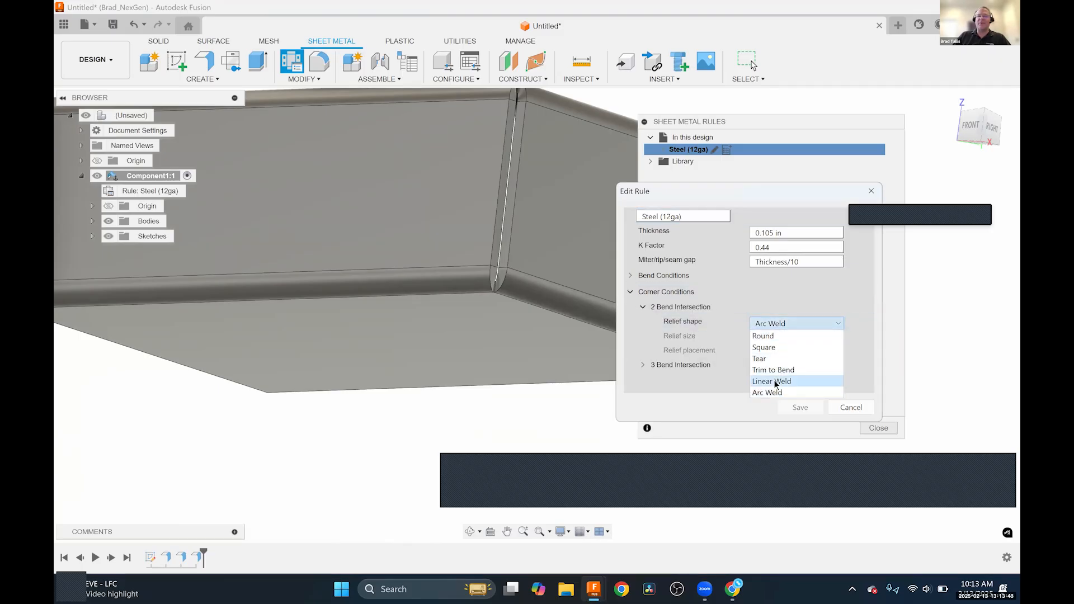
{"action": "left_click", "coordinate": [775, 384]}
{"action": "left_click", "coordinate": [802, 407]}
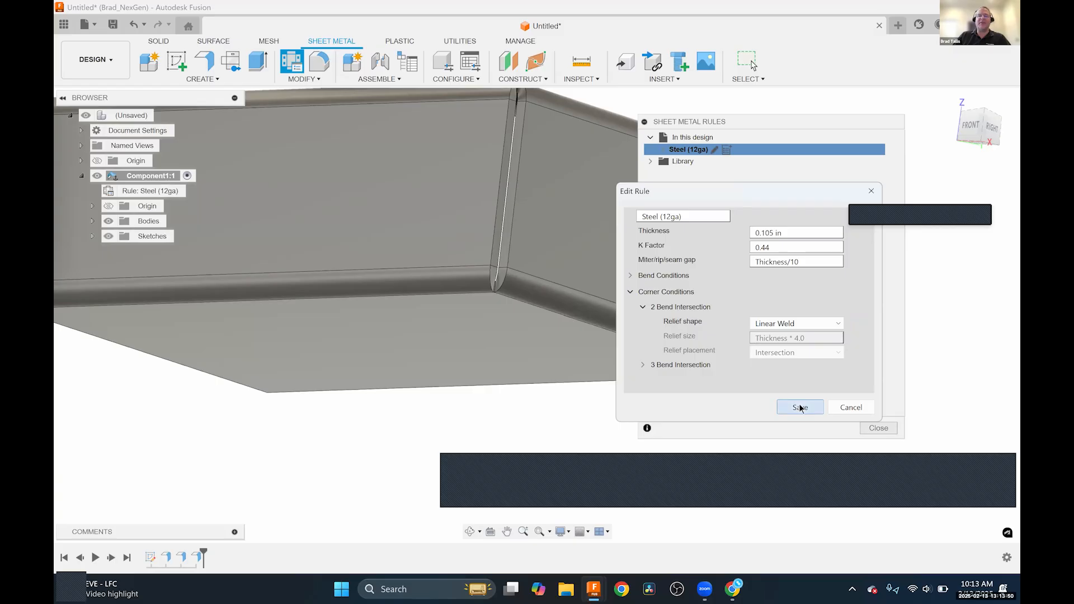
Examine the relief opening where the two base bends meet at the front corner up close, and close the rules list.
{"action": "scroll", "coordinate": [498, 293], "scroll_direction": "up", "scroll_amount": 3}
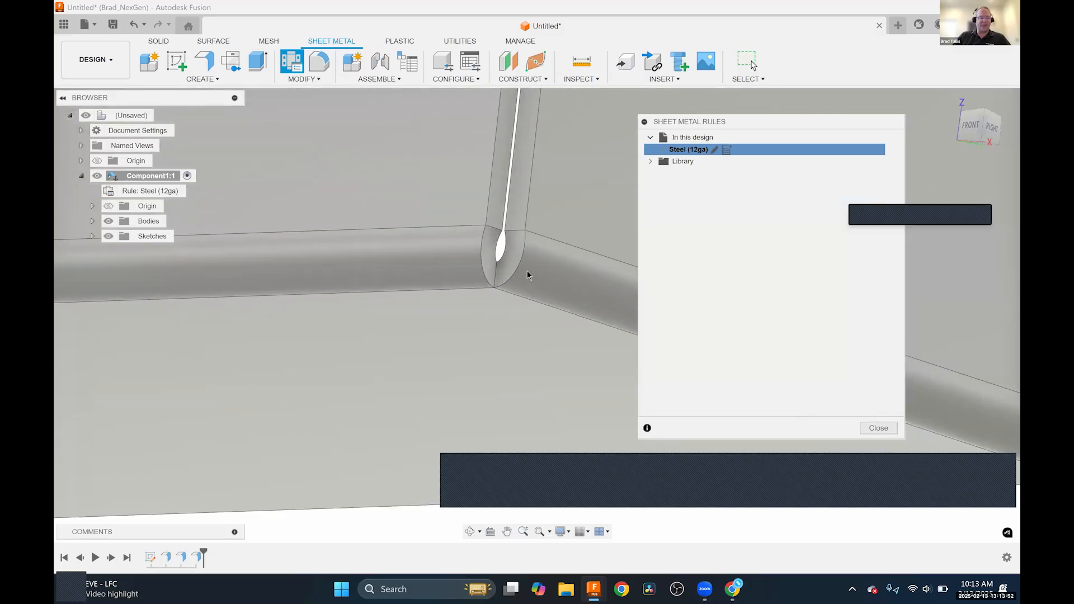
{"action": "mouse_move", "coordinate": [525, 253]}
{"action": "middle_mouse_down", "text": "shift"}
{"action": "mouse_move", "coordinate": [511, 223]}
{"action": "mouse_move", "coordinate": [542, 230]}
{"action": "mouse_move", "coordinate": [510, 243]}
{"action": "middle_mouse_up", "text": "shift"}
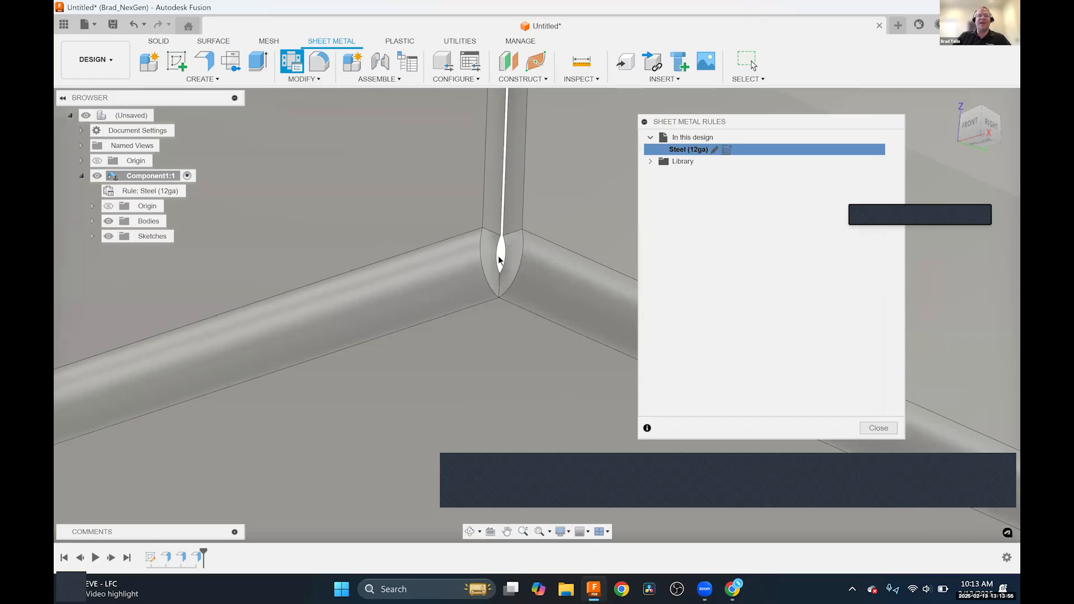
{"action": "scroll", "coordinate": [502, 293], "scroll_direction": "up", "scroll_amount": 3}
{"action": "scroll", "coordinate": [503, 294], "scroll_direction": "up", "scroll_amount": 1}
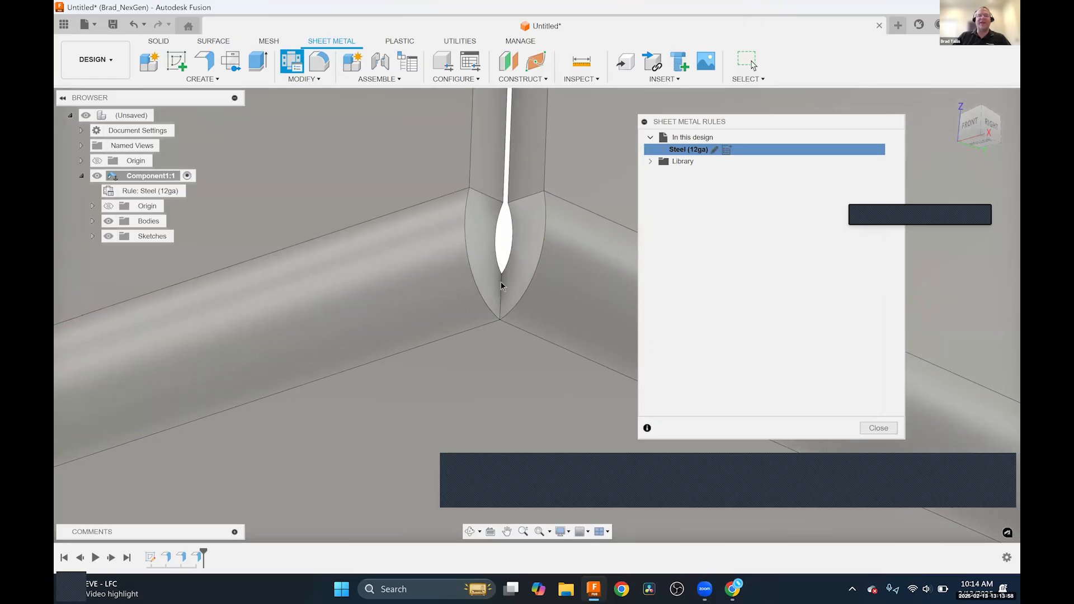
{"action": "left_click", "coordinate": [878, 428]}
Preview all bends unfolded with the base face stationary, examine the flattened corner notch from above, and cancel the unfold.
{"action": "scroll", "coordinate": [662, 359], "scroll_direction": "down", "scroll_amount": 5}
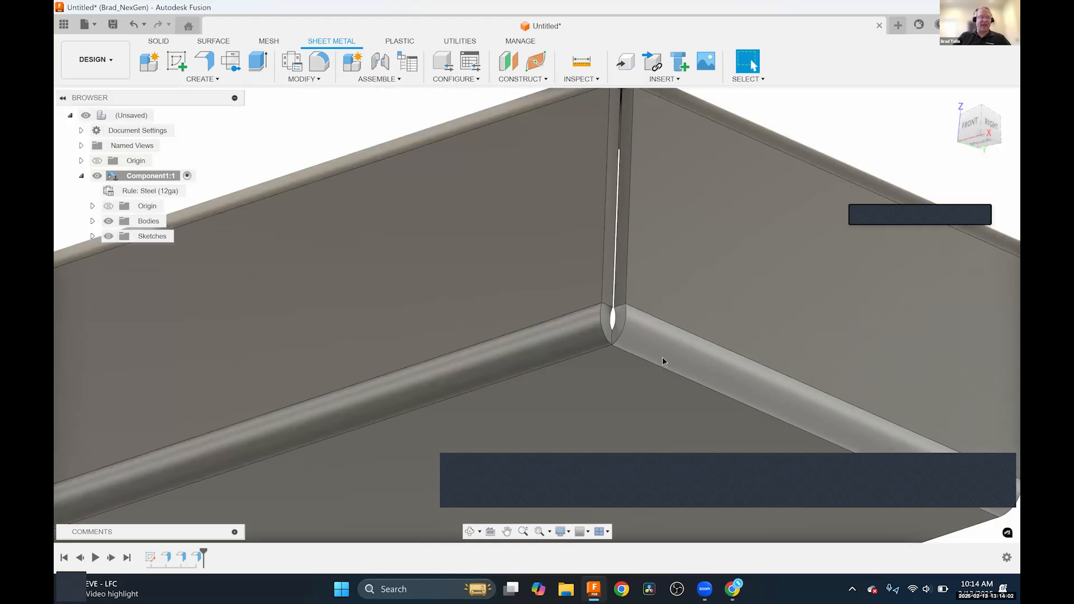
{"action": "scroll", "coordinate": [663, 357], "scroll_direction": "down", "scroll_amount": 3}
{"action": "middle_click_drag", "start_coordinate": [650, 313], "coordinate": [582, 252], "text": "shift"}
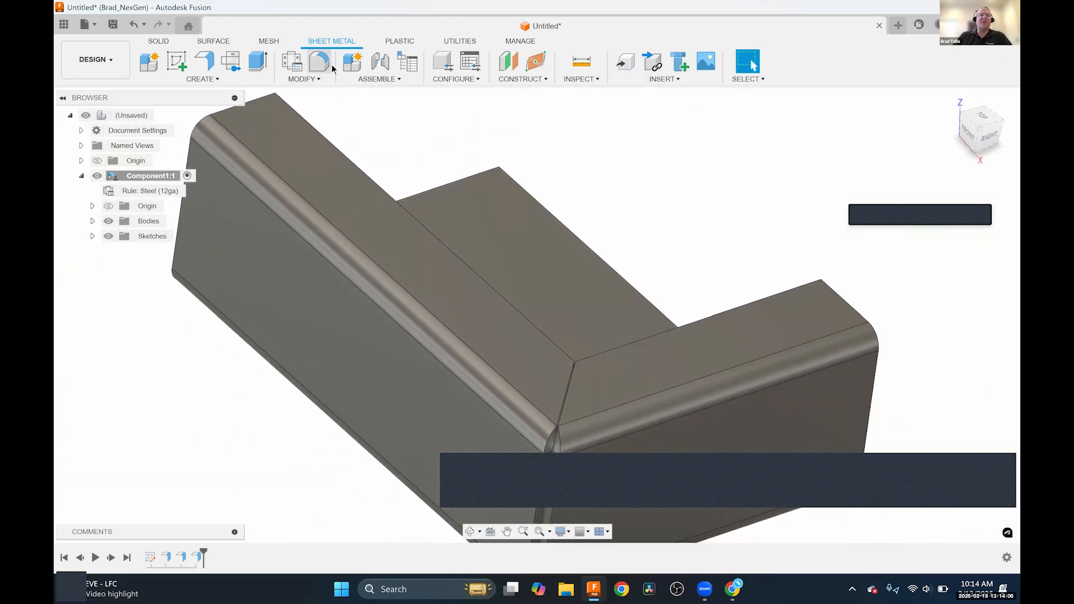
{"action": "left_click", "coordinate": [304, 79]}
{"action": "left_click", "coordinate": [302, 90]}
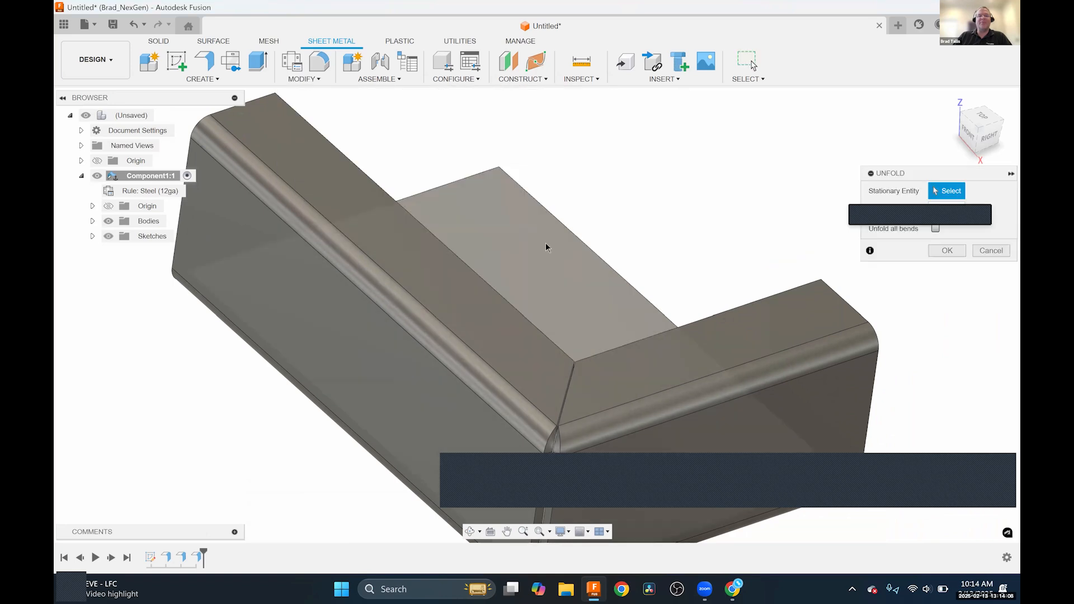
{"action": "left_click", "coordinate": [547, 247]}
{"action": "scroll", "coordinate": [599, 310], "scroll_direction": "down", "scroll_amount": 3}
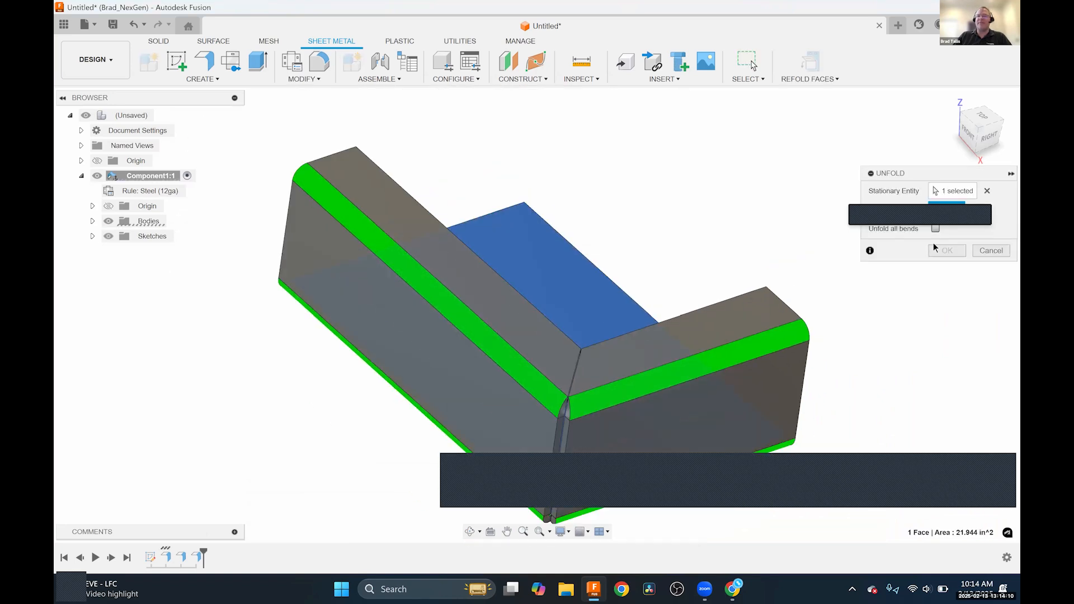
{"action": "left_click", "coordinate": [935, 228]}
{"action": "scroll", "coordinate": [607, 349], "scroll_direction": "down", "scroll_amount": 2}
{"action": "scroll", "coordinate": [615, 437], "scroll_direction": "up", "scroll_amount": 2}
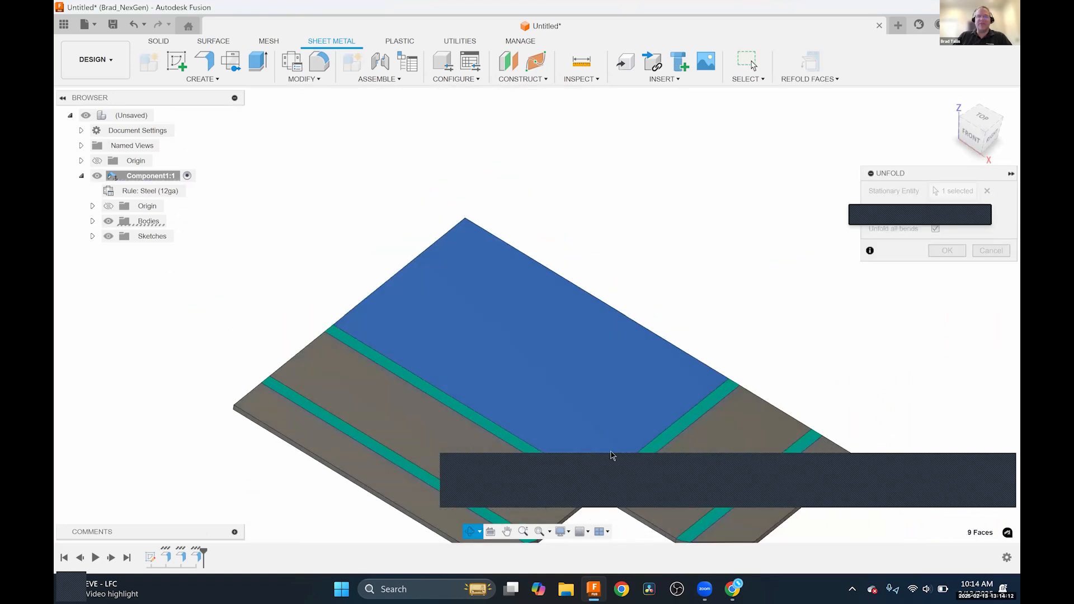
{"action": "scroll", "coordinate": [561, 343], "scroll_direction": "up", "scroll_amount": 6}
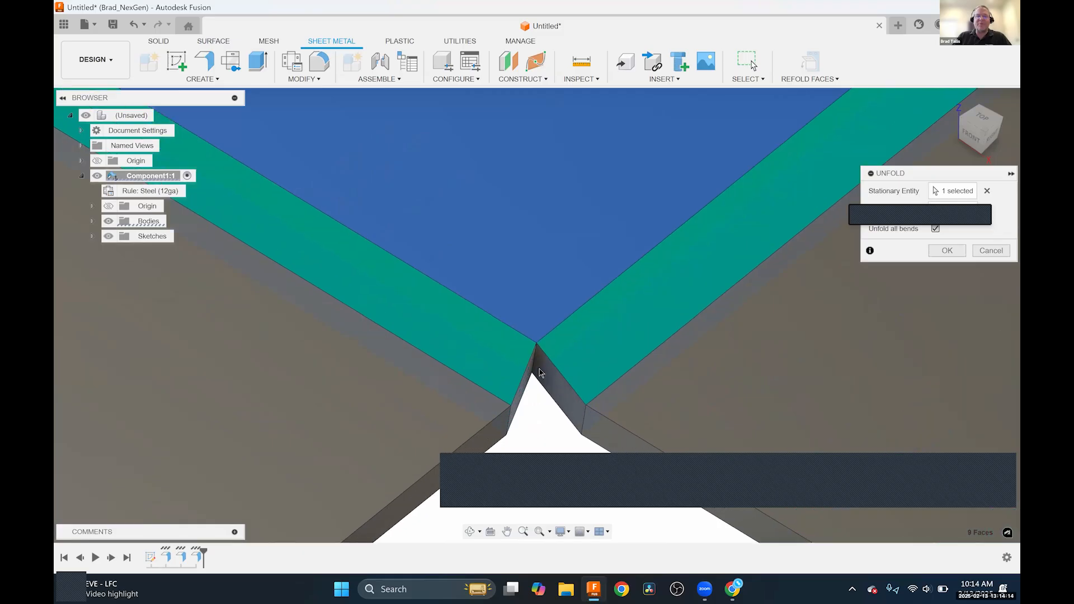
{"action": "scroll", "coordinate": [537, 374], "scroll_direction": "up", "scroll_amount": 3}
{"action": "middle_click_drag", "start_coordinate": [535, 353], "coordinate": [560, 436], "text": "shift"}
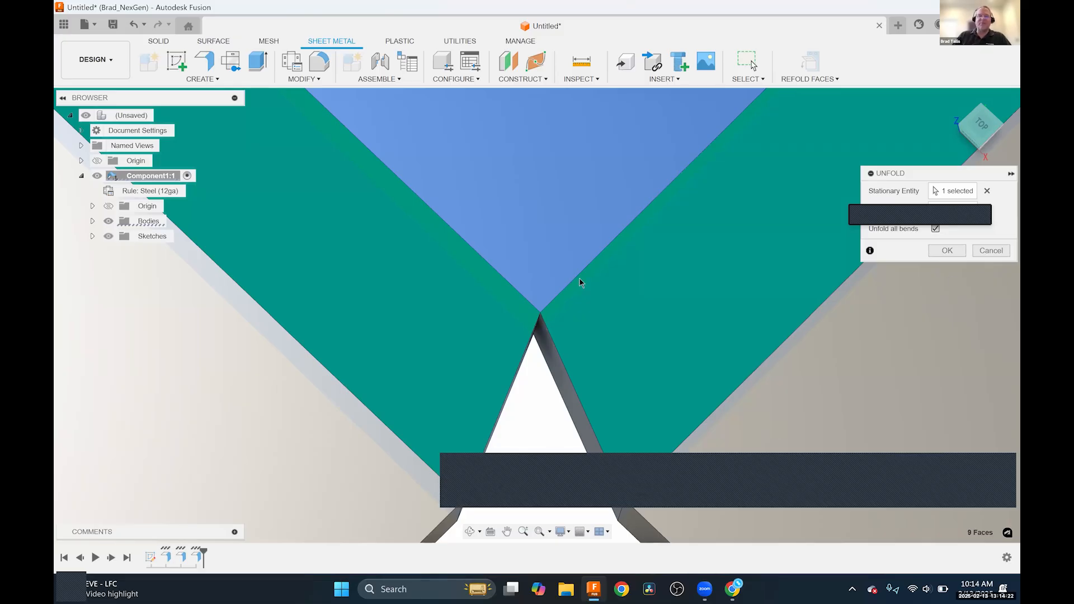
{"action": "left_click", "coordinate": [982, 252]}
Change the Steel (12ga) rule's 2 Bend Intersection relief shape back to Arc Weld, save it and close the rules list.
{"action": "scroll", "coordinate": [618, 348], "scroll_direction": "down", "scroll_amount": 4}
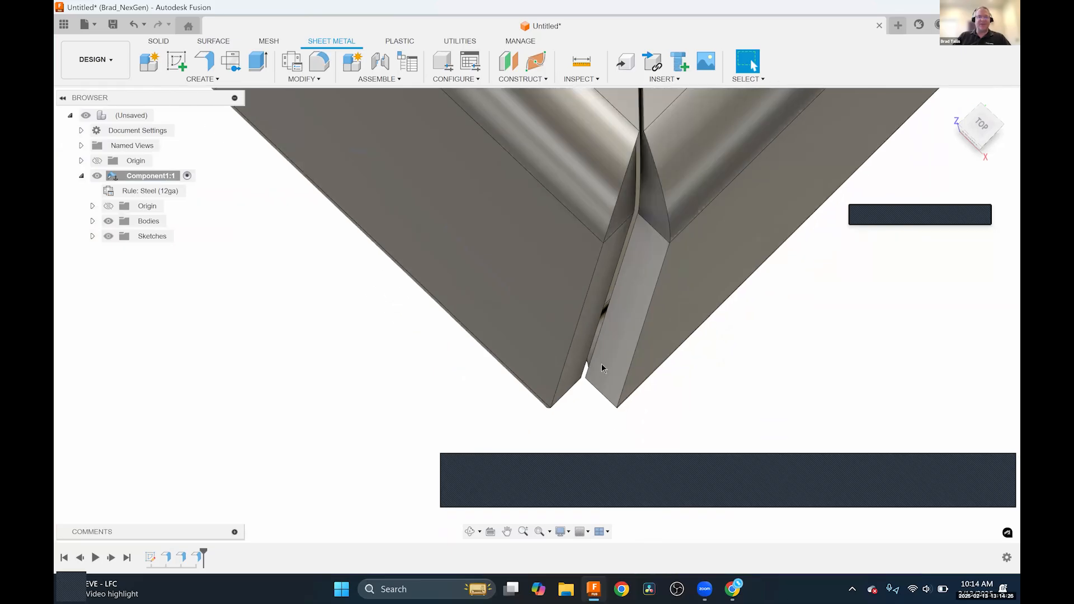
{"action": "middle_click_drag", "start_coordinate": [591, 432], "coordinate": [581, 252], "text": "shift"}
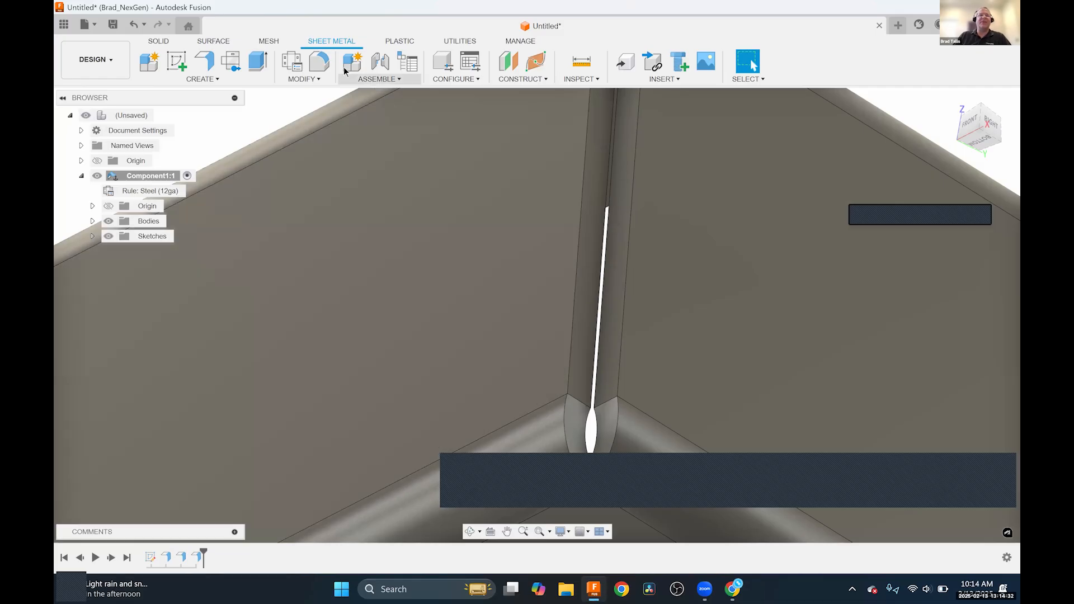
{"action": "left_click", "coordinate": [295, 65]}
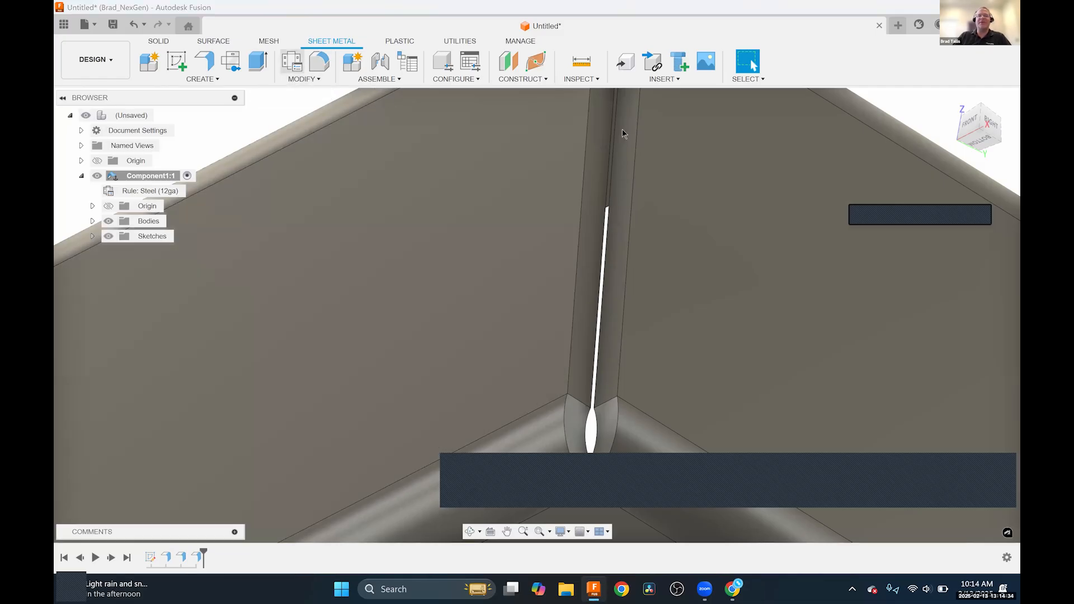
{"action": "left_click", "coordinate": [714, 151]}
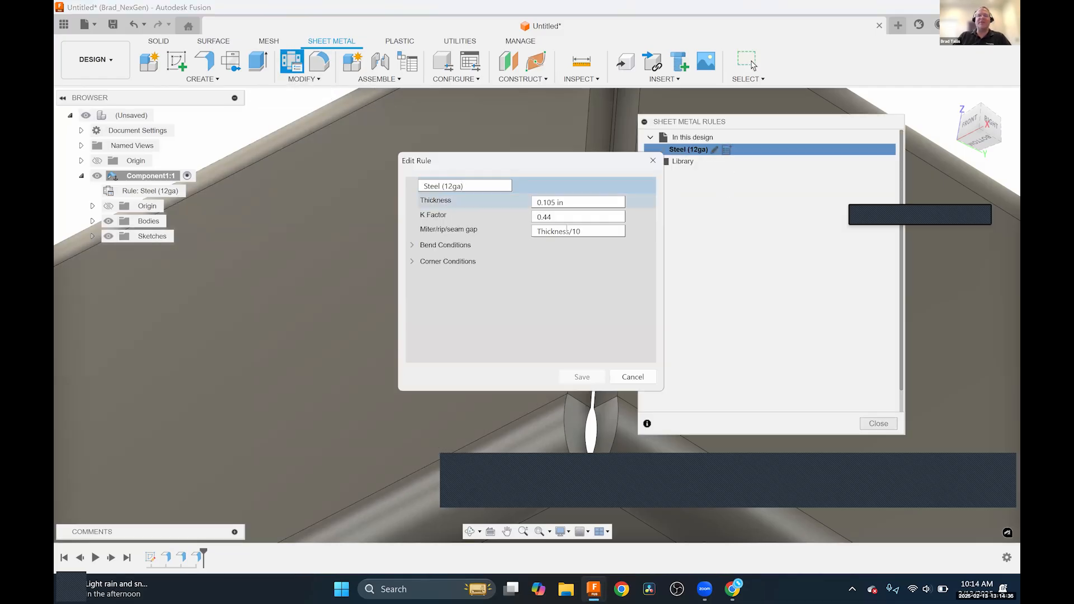
{"action": "left_click", "coordinate": [412, 261]}
{"action": "left_click", "coordinate": [424, 276]}
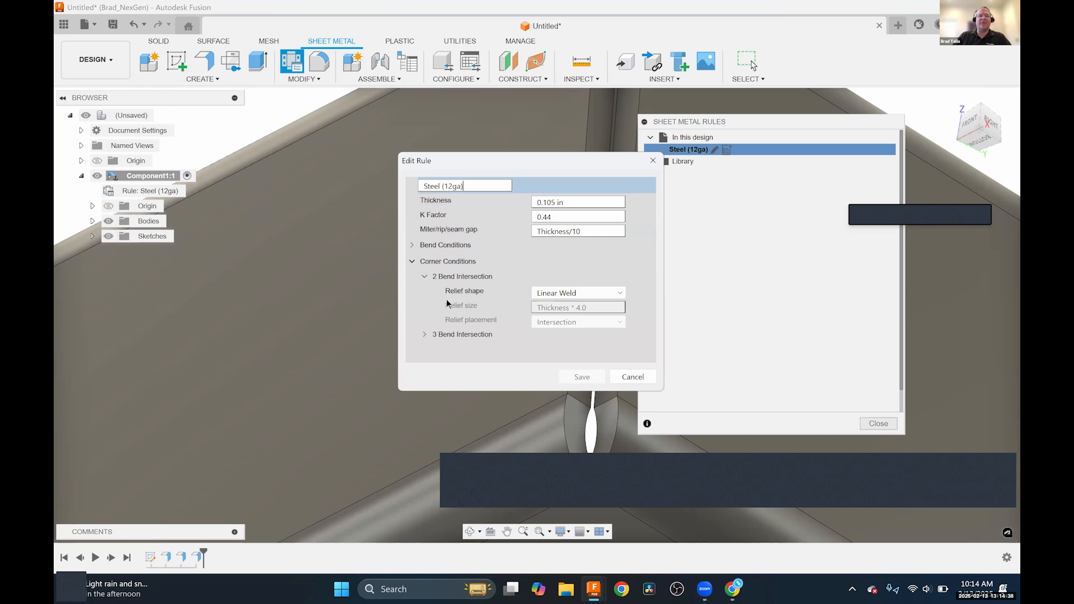
{"action": "left_click", "coordinate": [563, 292]}
{"action": "left_click", "coordinate": [554, 362]}
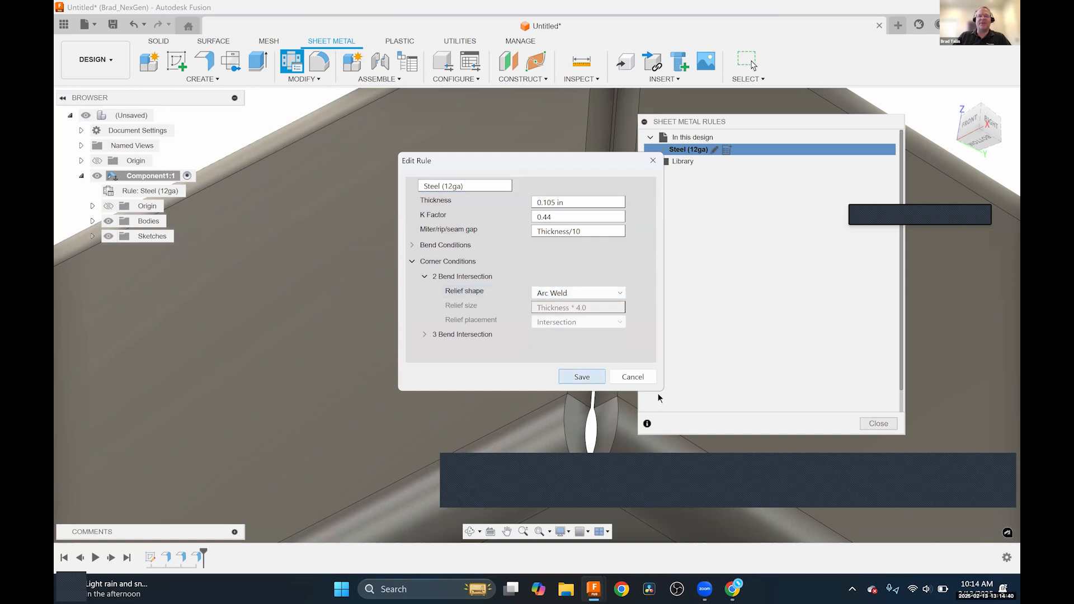
{"action": "left_click", "coordinate": [582, 376]}
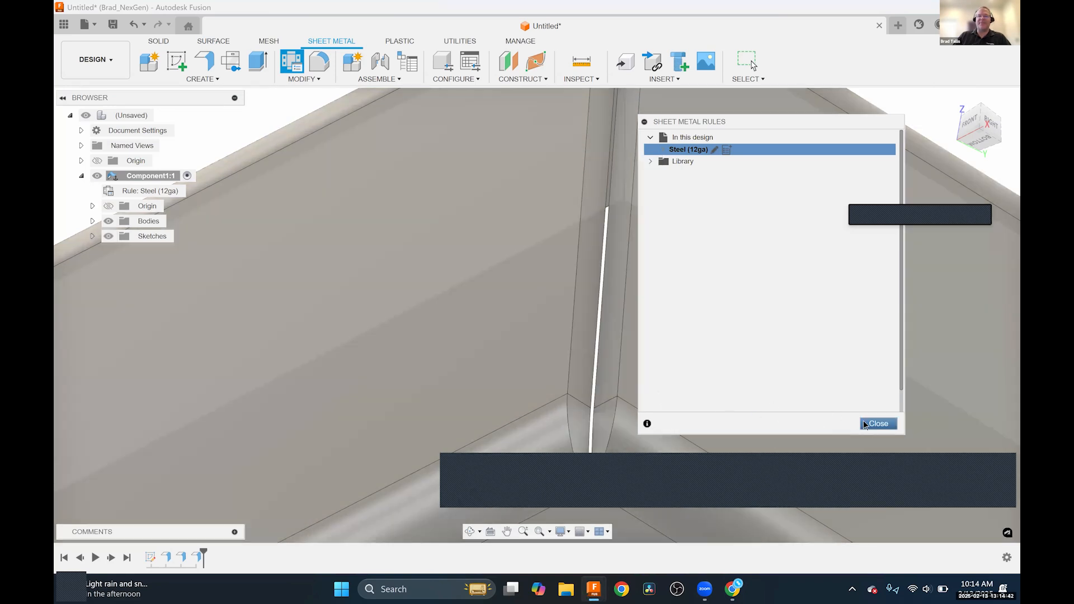
{"action": "left_click", "coordinate": [877, 424]}
{"action": "scroll", "coordinate": [563, 351], "scroll_direction": "down", "scroll_amount": 6}
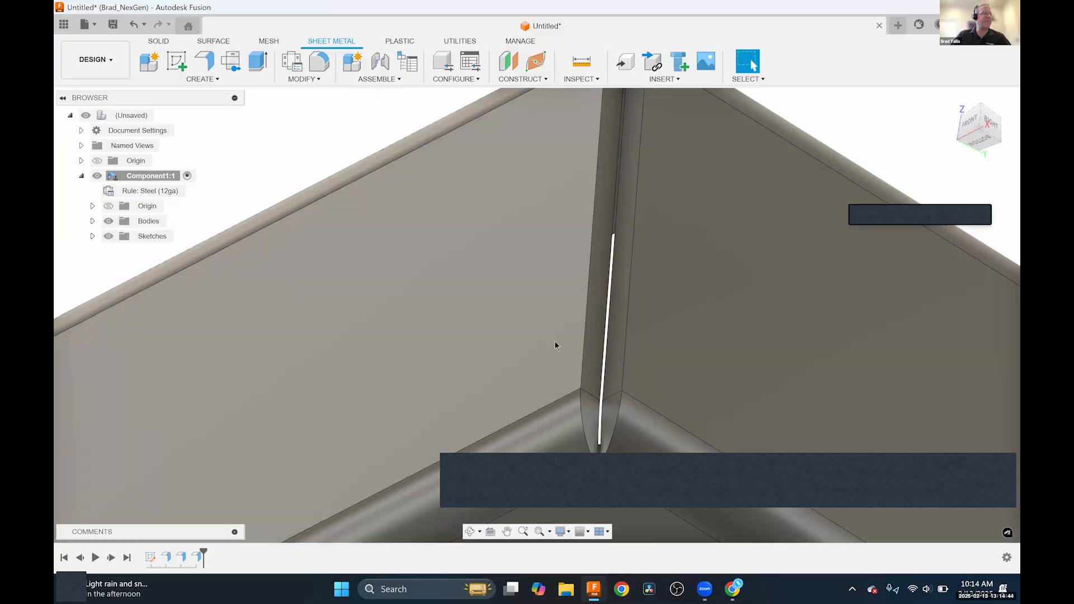
{"action": "middle_click_drag", "start_coordinate": [532, 289], "coordinate": [539, 377], "text": "shift"}
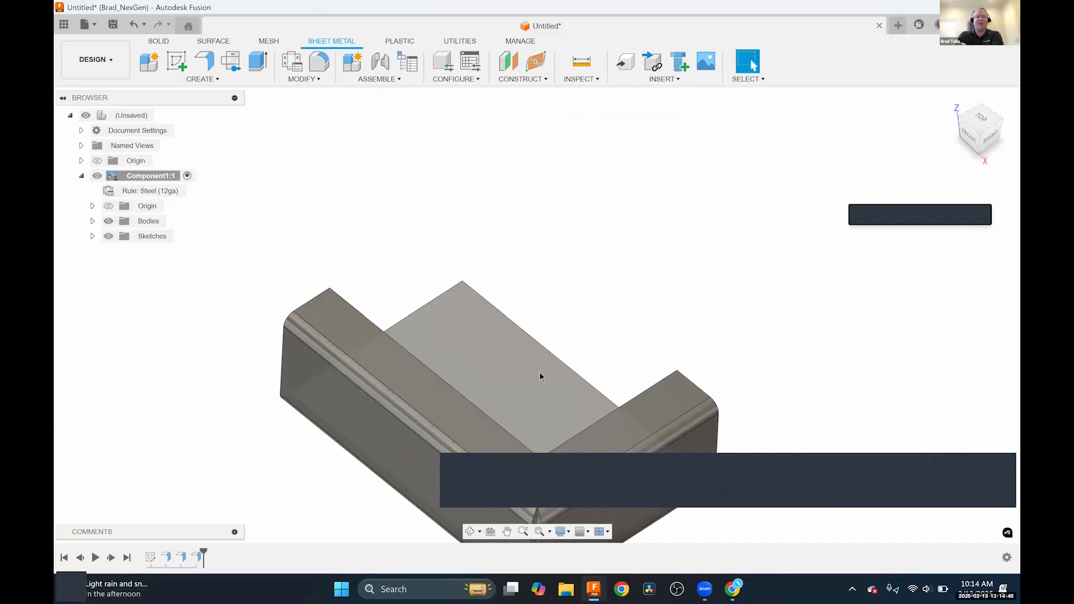
{"action": "middle_click_drag", "start_coordinate": [508, 247], "coordinate": [517, 186]}
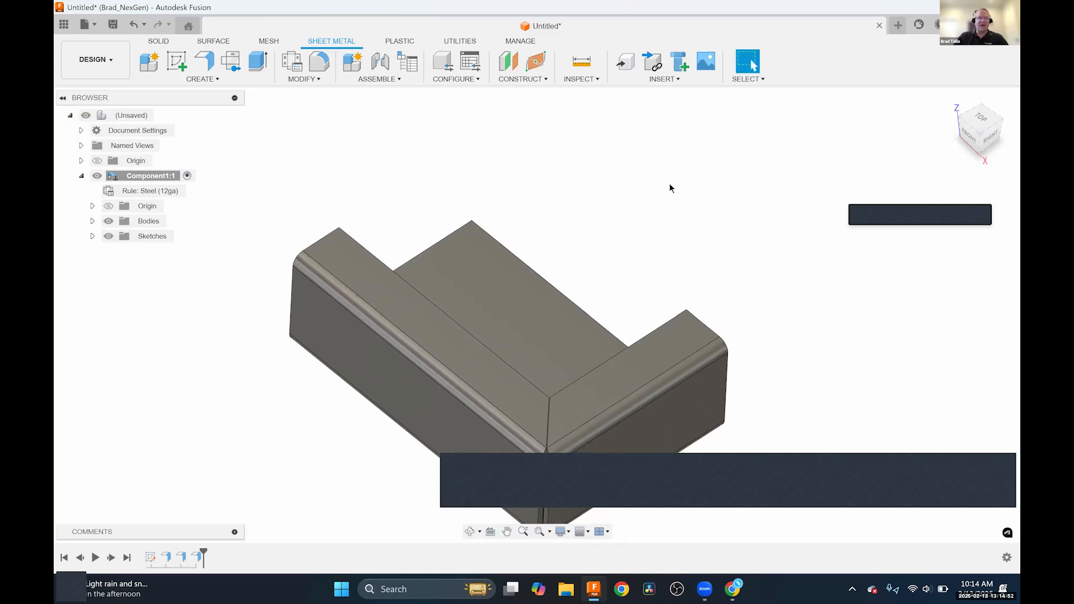
Start a new design and create an active internal sheet metal component in it with the Steel (12ga) rule.
{"action": "left_click", "coordinate": [898, 26]}
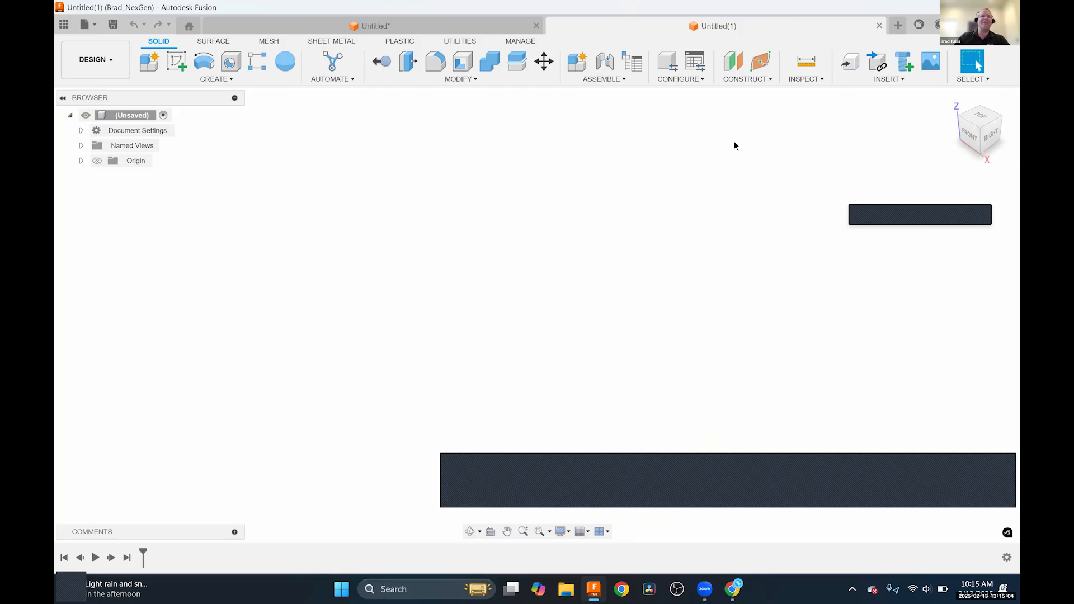
{"action": "left_click", "coordinate": [317, 41]}
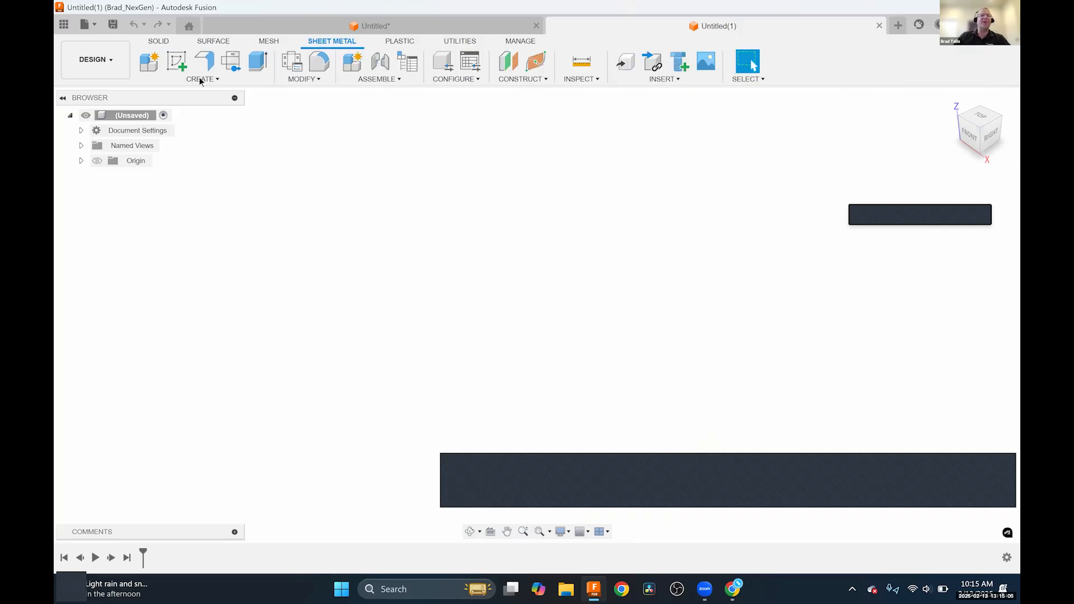
{"action": "left_click", "coordinate": [149, 61]}
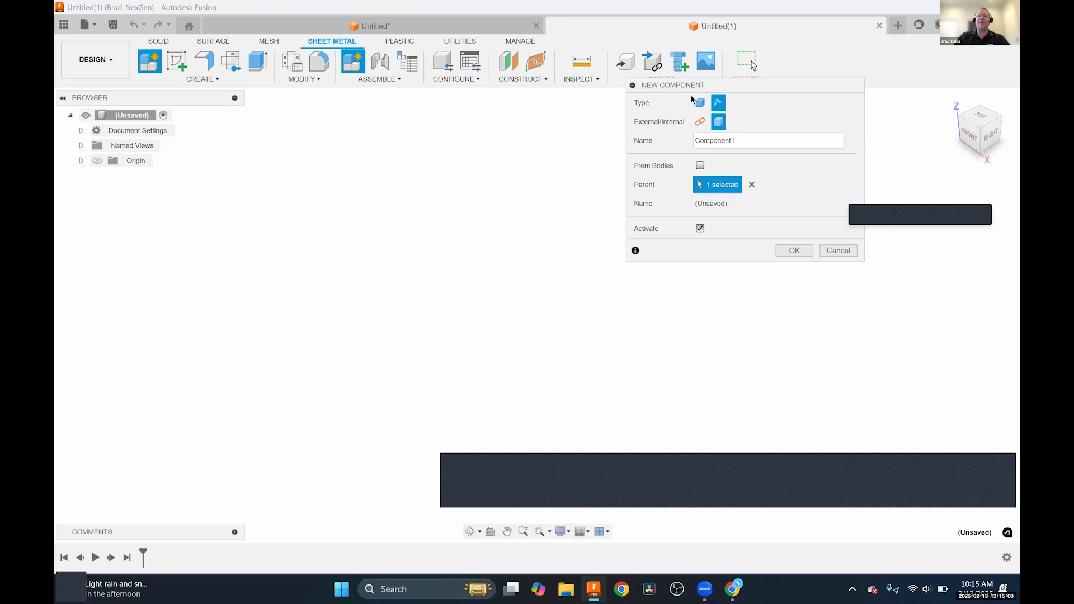
{"action": "left_click", "coordinate": [718, 105]}
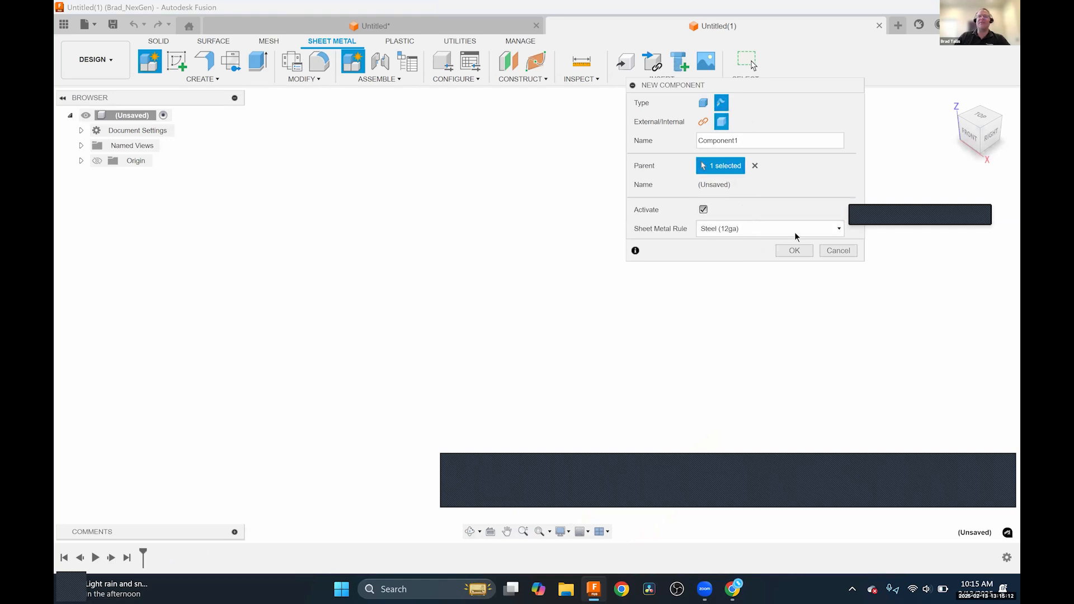
{"action": "left_click", "coordinate": [790, 251]}
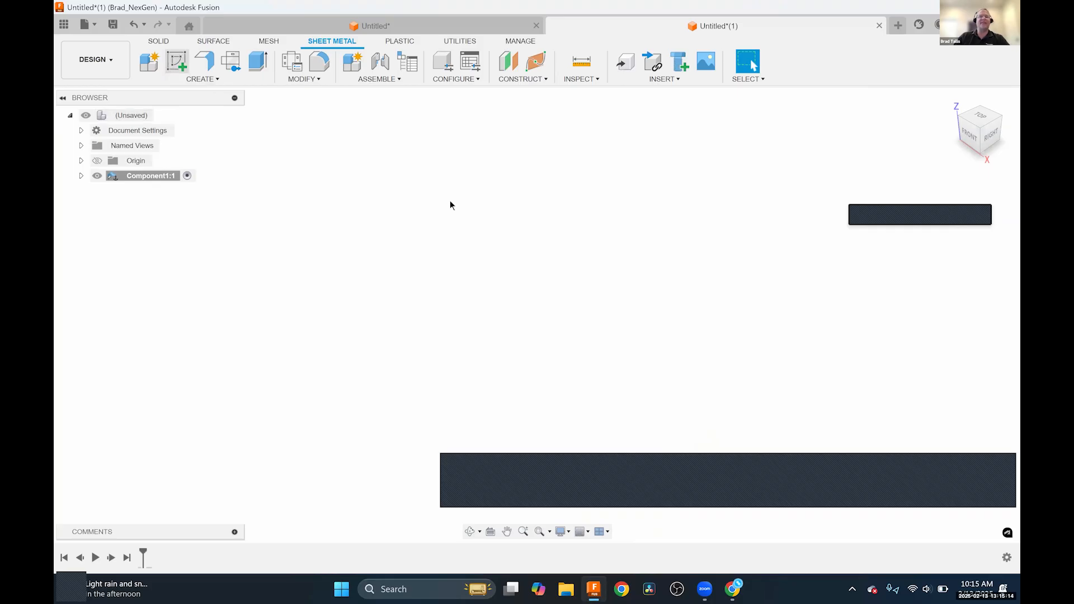
Sketch a 6 by 4 in center rectangle at the origin on the horizontal plane and finish the sketch.
{"action": "left_click", "coordinate": [600, 308]}
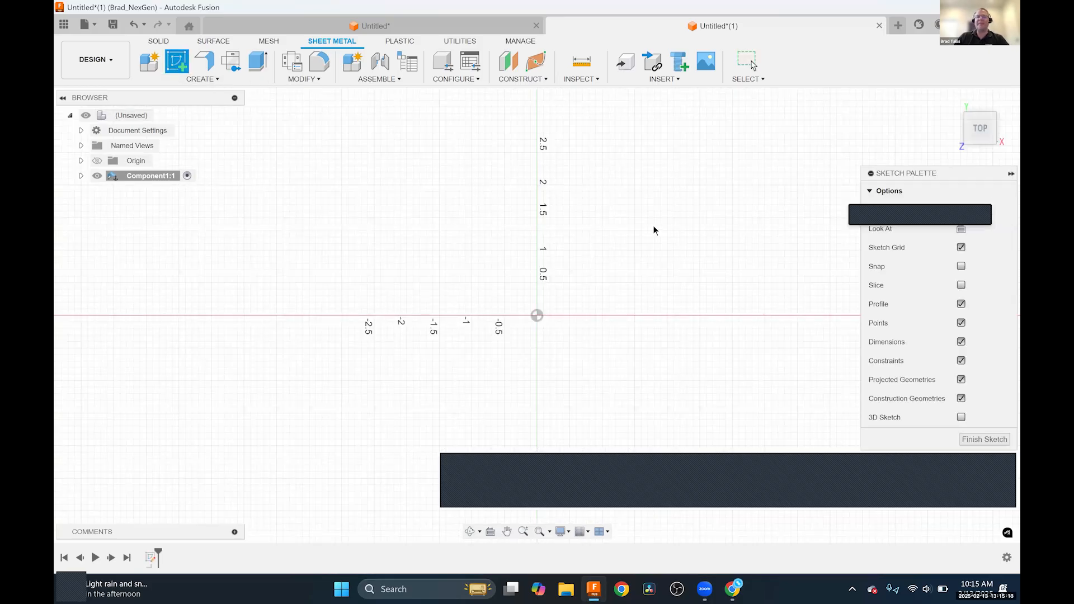
{"action": "key", "text": "r"}
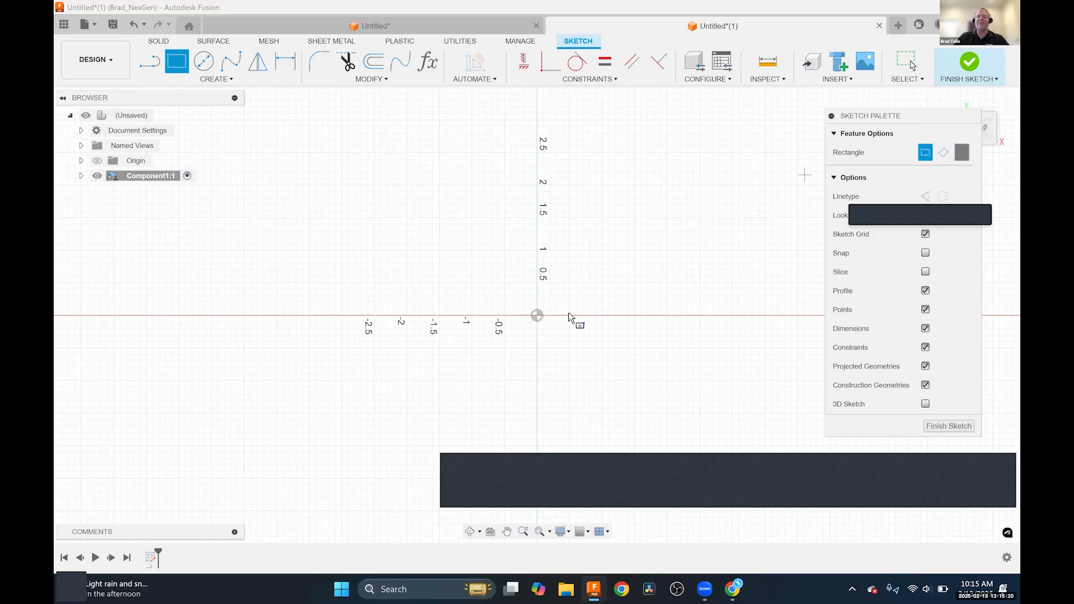
{"action": "left_click", "coordinate": [537, 316]}
{"action": "type", "text": "6"}
{"action": "key", "text": "Tab"}
{"action": "type", "text": "4"}
{"action": "key", "text": "Return"}
{"action": "left_click", "coordinate": [970, 62]}
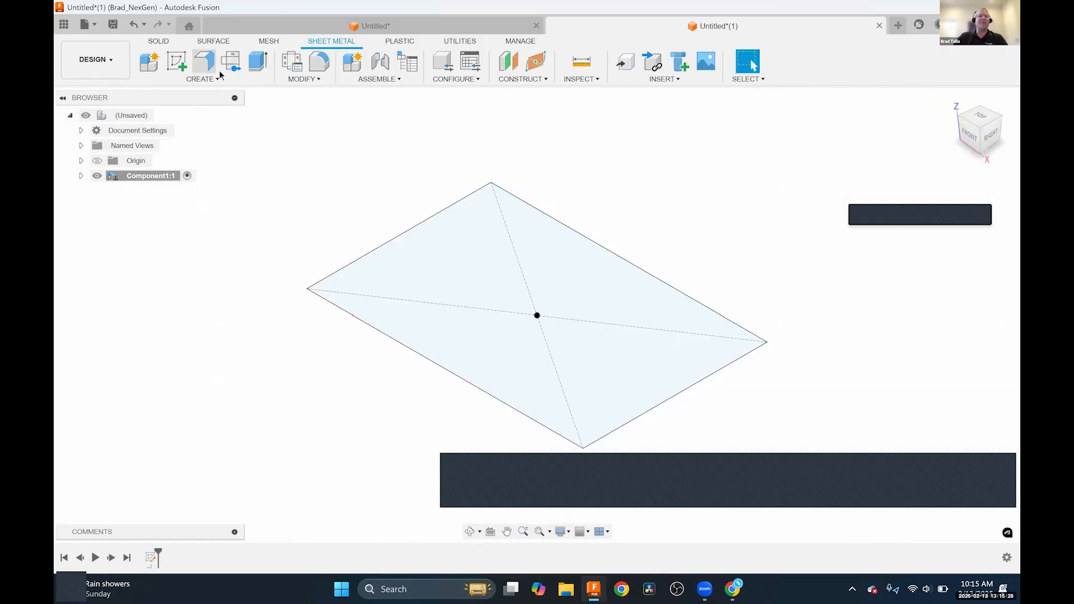
Create a flat base plate from the rectangle profile with the Flange command.
{"action": "left_click", "coordinate": [205, 62]}
{"action": "left_click", "coordinate": [478, 261]}
{"action": "left_click", "coordinate": [947, 347]}
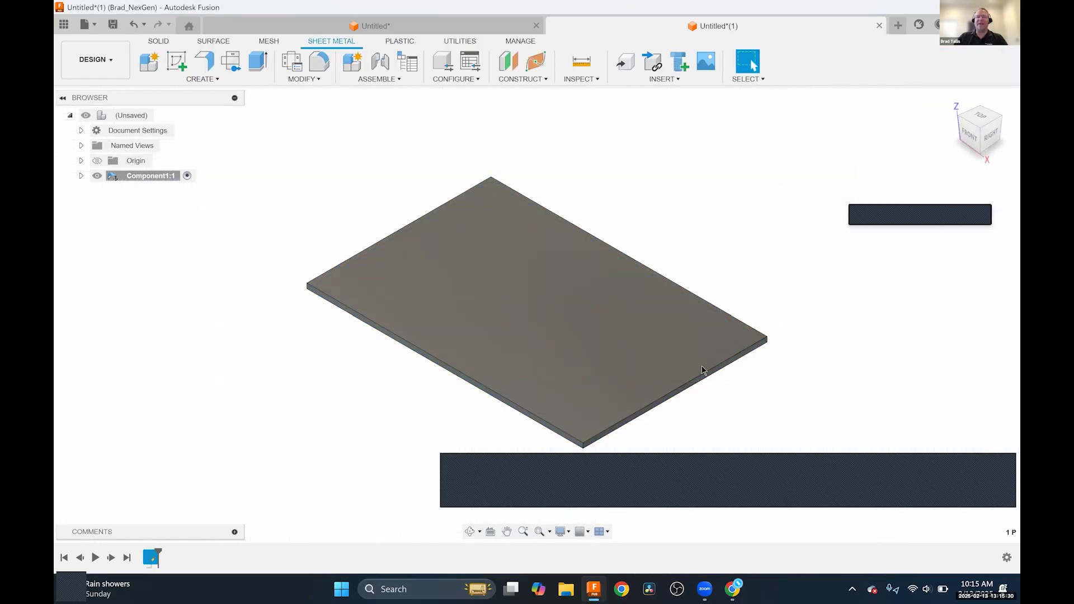
Start a flange on the 4 in edge at the right end of the plate and pull it up about 1.785 in.
{"action": "left_click", "coordinate": [702, 377]}
{"action": "right_click", "coordinate": [702, 377]}
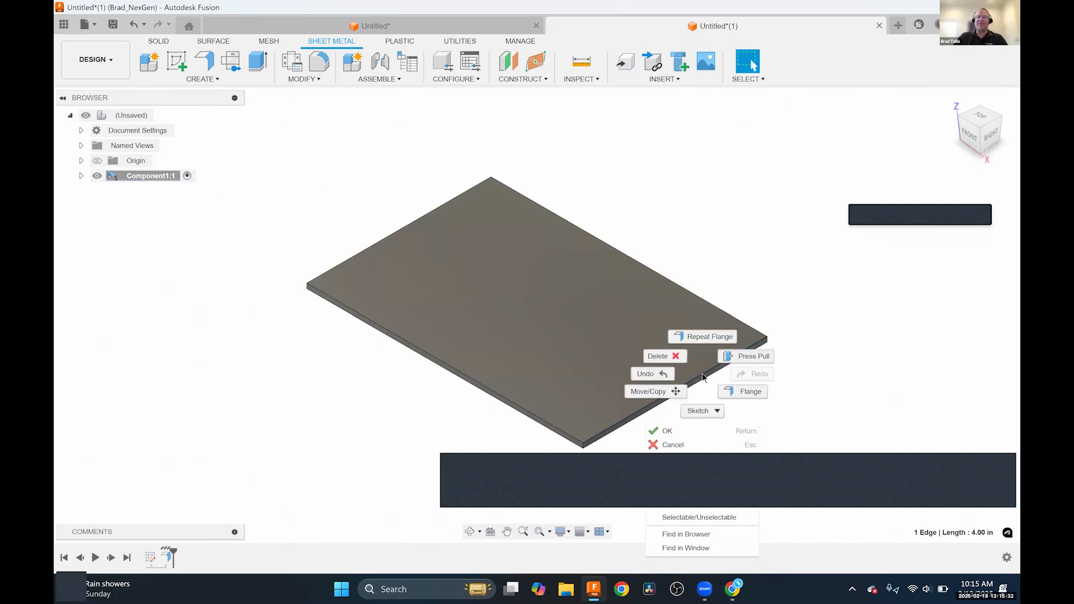
{"action": "left_click", "coordinate": [744, 391]}
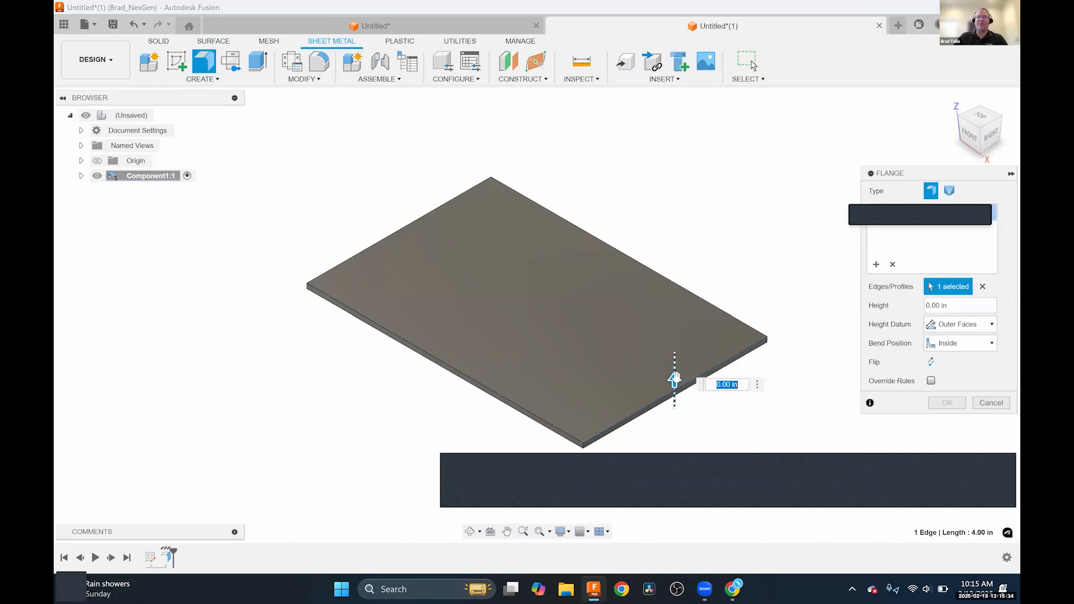
{"action": "left_click_drag", "start_coordinate": [677, 326], "coordinate": [675, 282]}
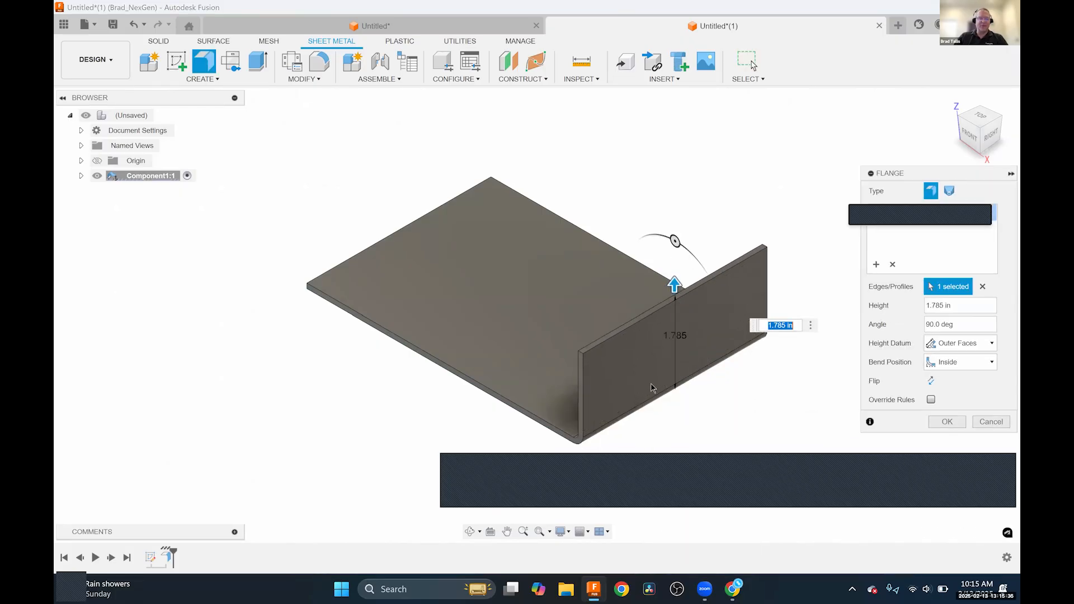
Set the height of the end flange to 1 in.
{"action": "middle_click_drag", "start_coordinate": [646, 398], "coordinate": [689, 352], "text": "shift"}
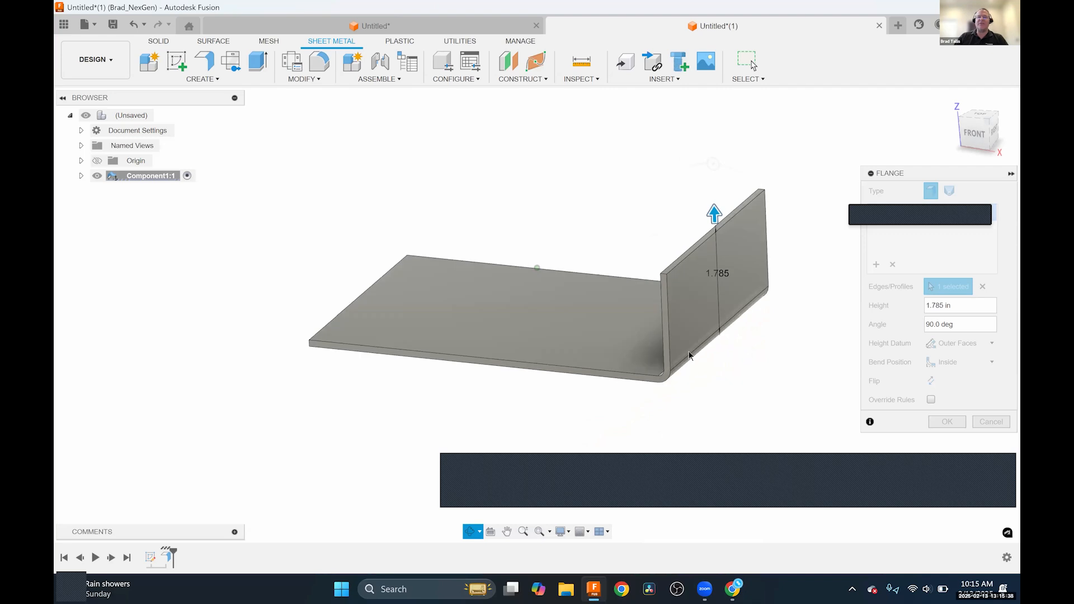
{"action": "scroll", "coordinate": [689, 349], "scroll_direction": "down", "scroll_amount": 2}
{"action": "scroll", "coordinate": [670, 371], "scroll_direction": "up", "scroll_amount": 8}
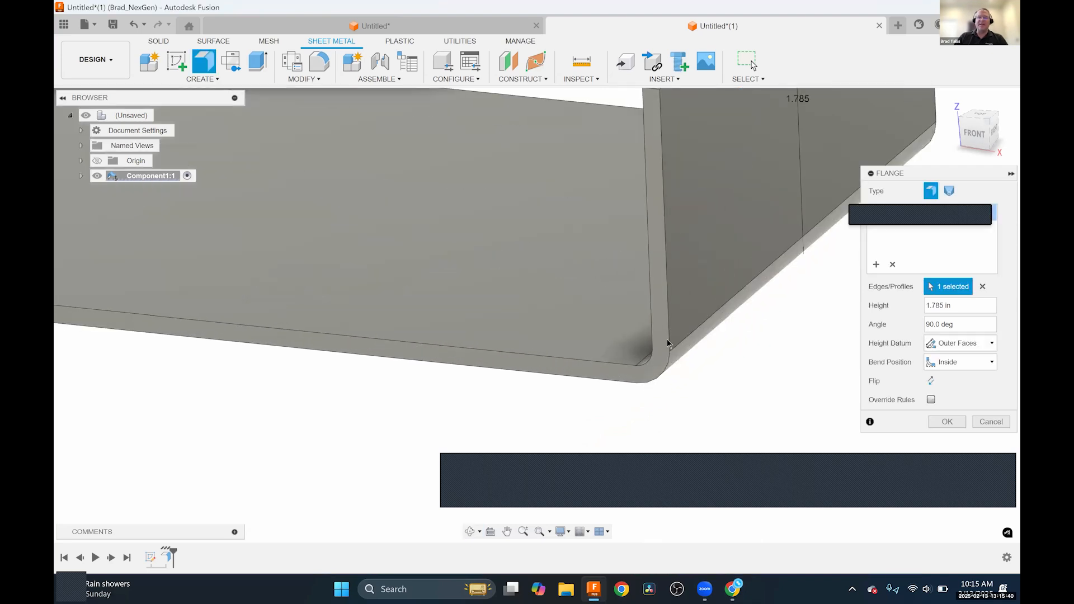
{"action": "scroll", "coordinate": [658, 365], "scroll_direction": "up", "scroll_amount": 3}
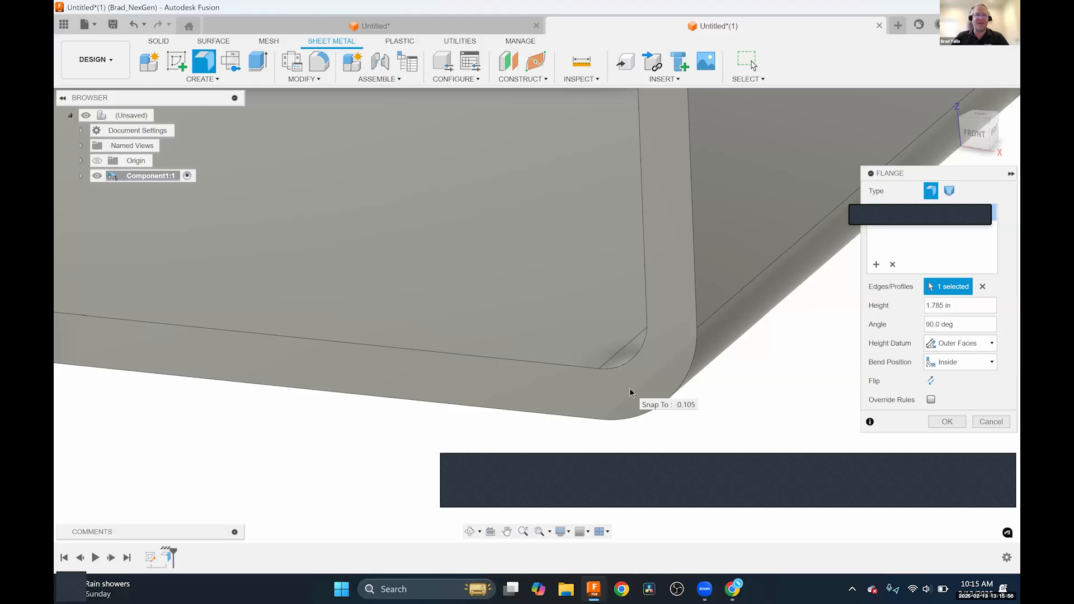
{"action": "scroll", "coordinate": [677, 389], "scroll_direction": "down", "scroll_amount": 4}
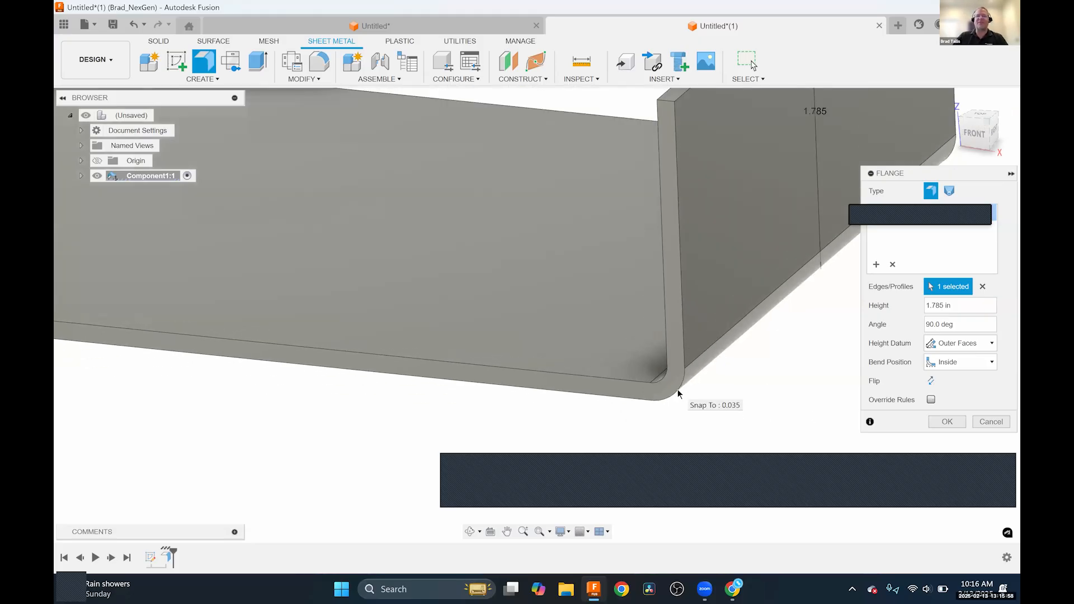
{"action": "scroll", "coordinate": [727, 337], "scroll_direction": "down", "scroll_amount": 2}
{"action": "middle_click_drag", "start_coordinate": [730, 355], "coordinate": [709, 372]}
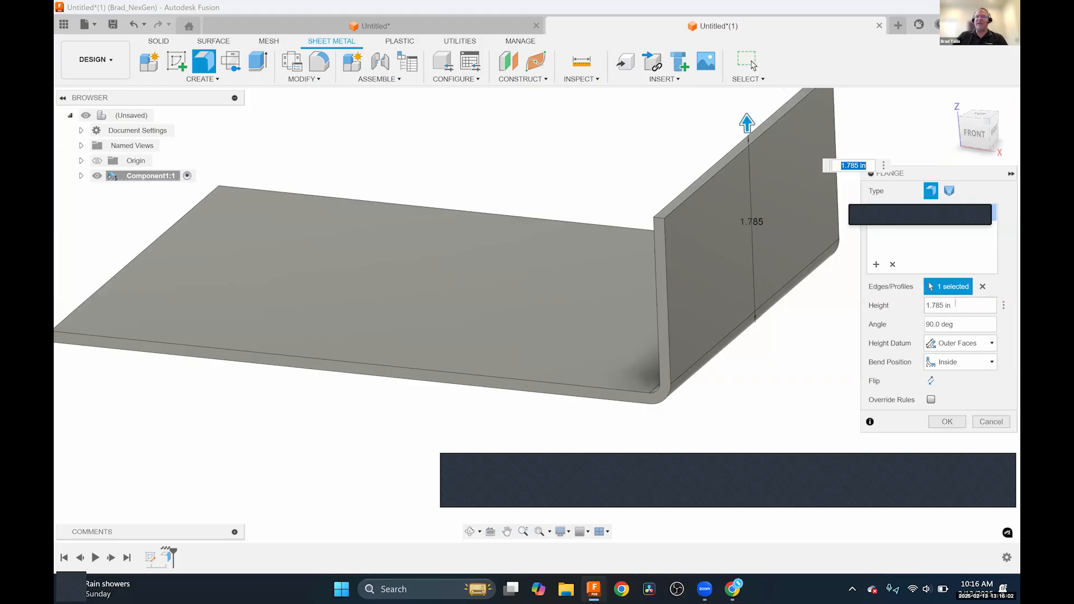
{"action": "left_click", "coordinate": [918, 305]}
{"action": "type", "text": "1"}
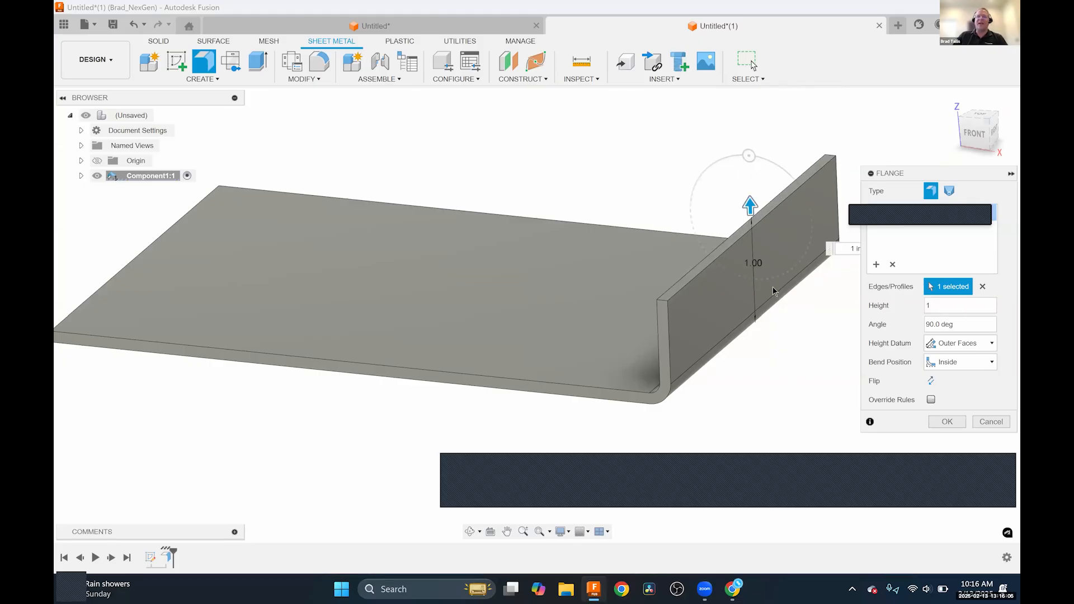
Bend the end flange inward to about 142.3 degrees and set its height datum to Tangent To Bend.
{"action": "left_click_drag", "start_coordinate": [749, 155], "coordinate": [726, 157]}
{"action": "left_click_drag", "start_coordinate": [710, 164], "coordinate": [730, 197]}
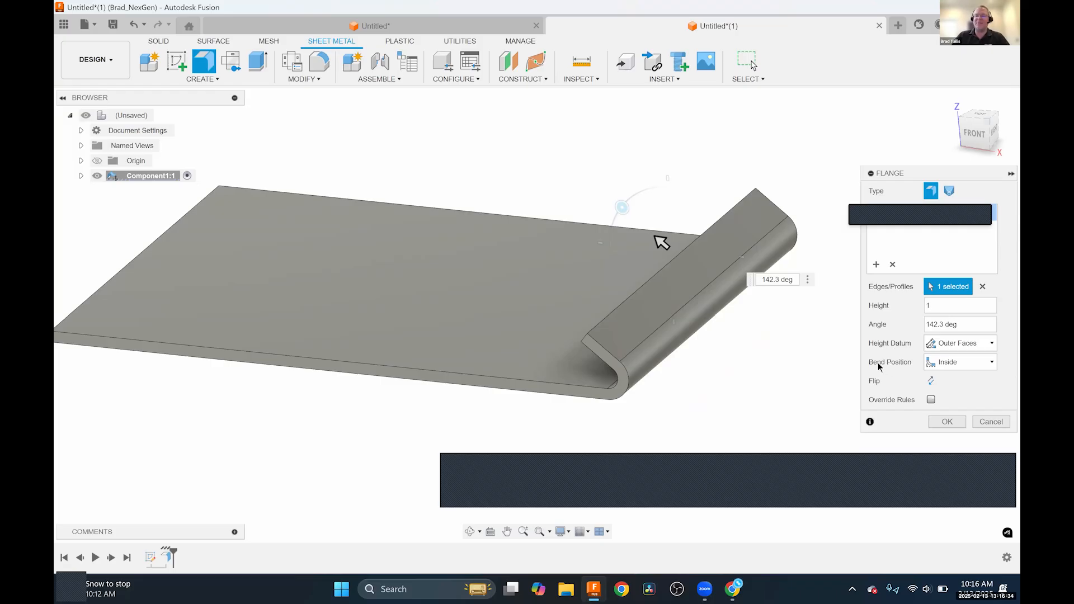
{"action": "left_click", "coordinate": [985, 346]}
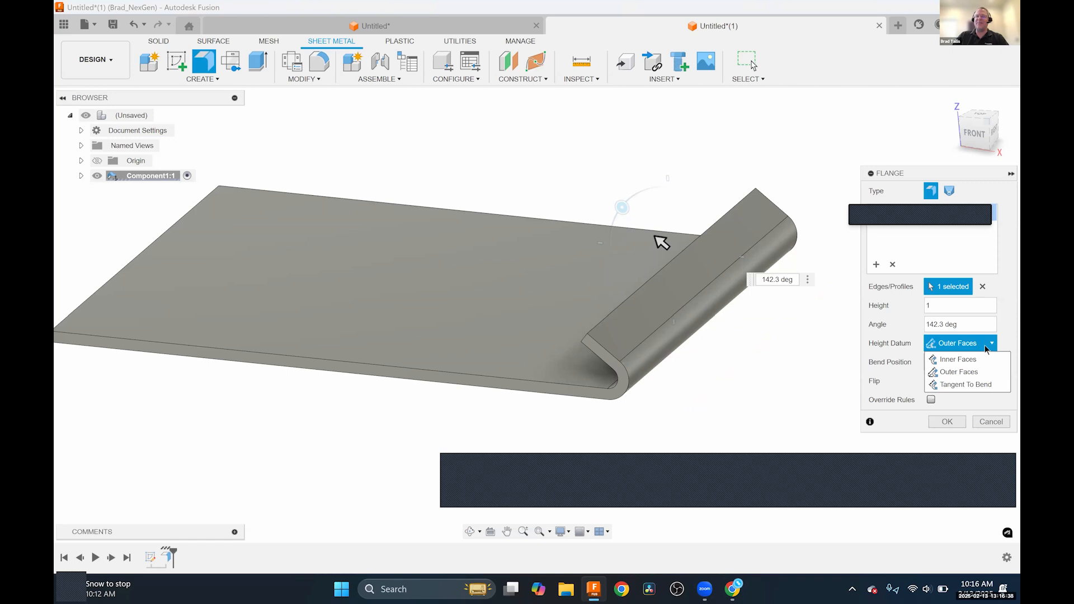
{"action": "left_click", "coordinate": [958, 386]}
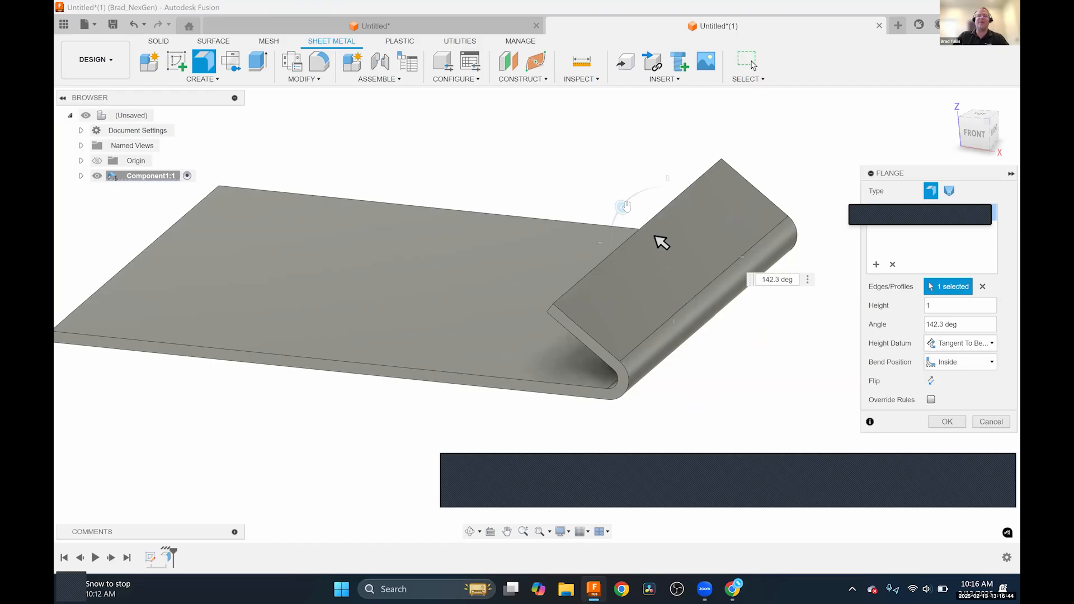
Try several bend angles on the end flange, between about 131 and 154.8 degrees.
{"action": "left_click_drag", "start_coordinate": [625, 207], "coordinate": [559, 311]}
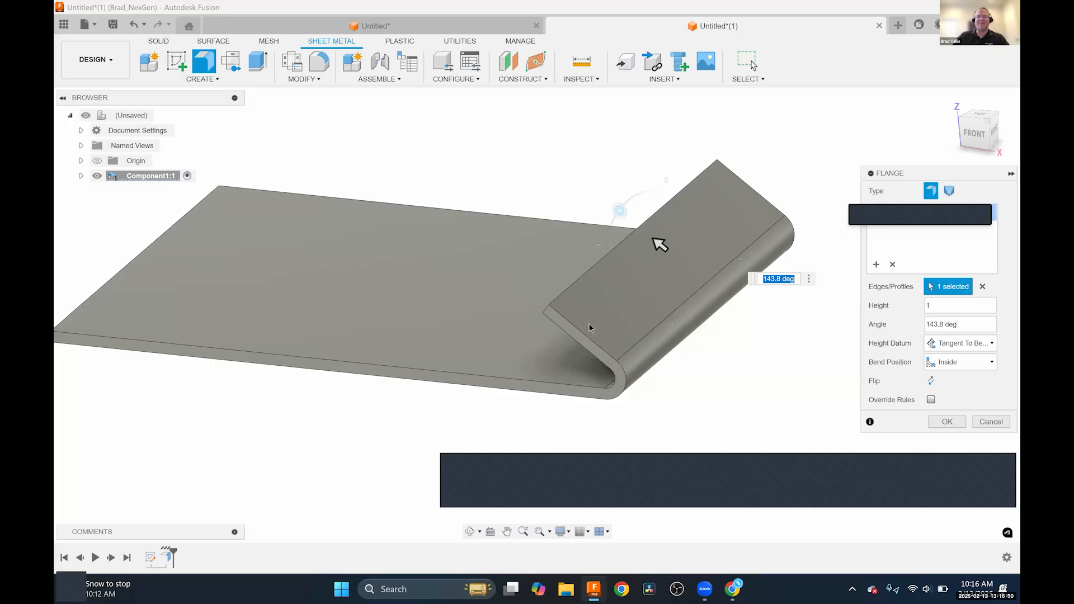
{"action": "type", "text": "150"}
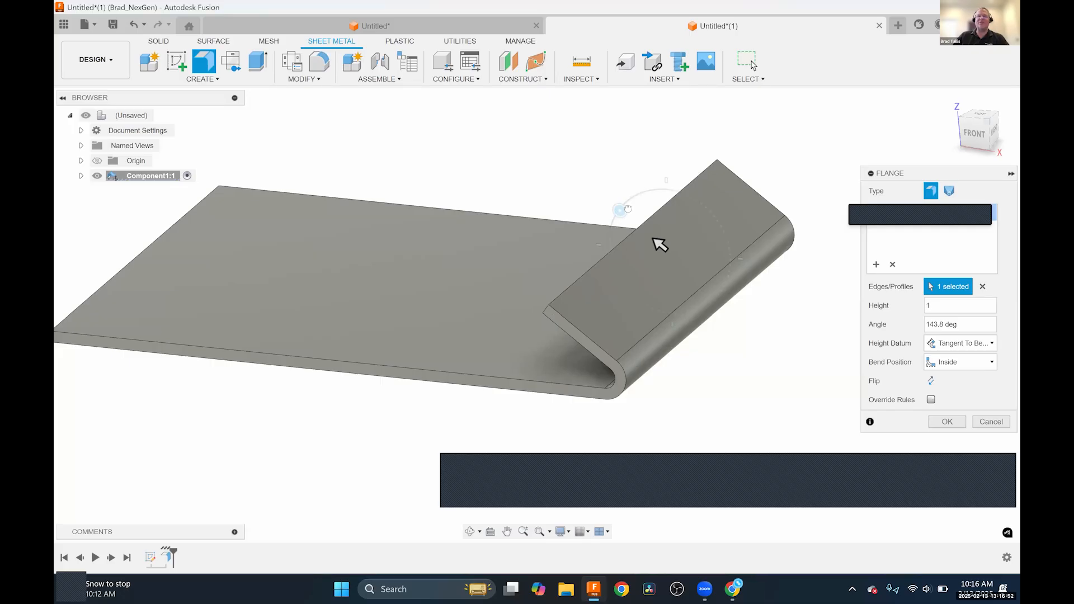
{"action": "key", "text": "Return"}
{"action": "left_click_drag", "start_coordinate": [615, 219], "coordinate": [605, 236]}
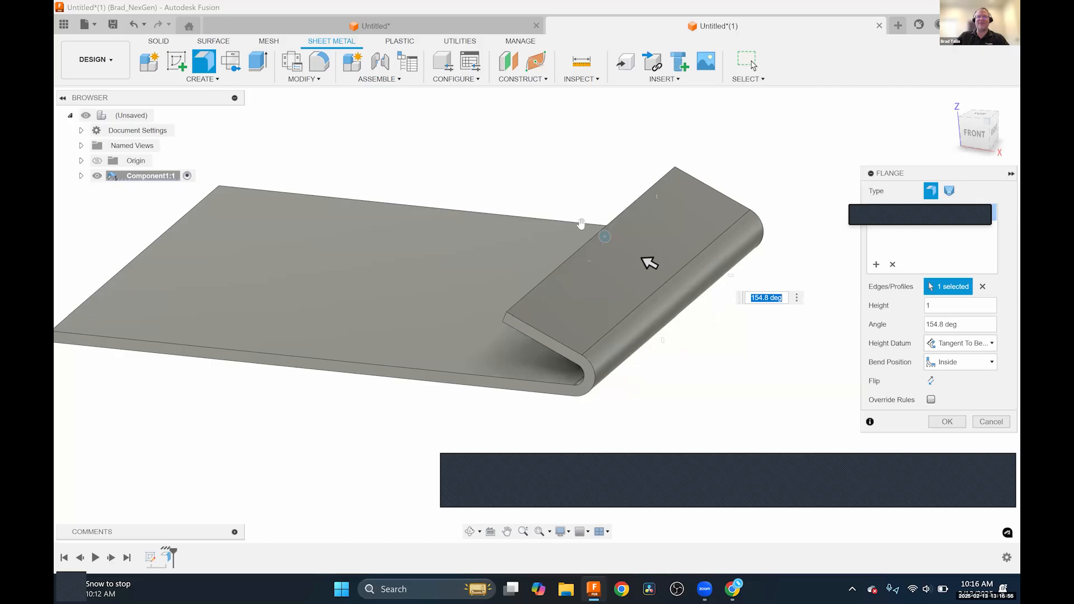
{"action": "left_click_drag", "start_coordinate": [626, 235], "coordinate": [671, 221]}
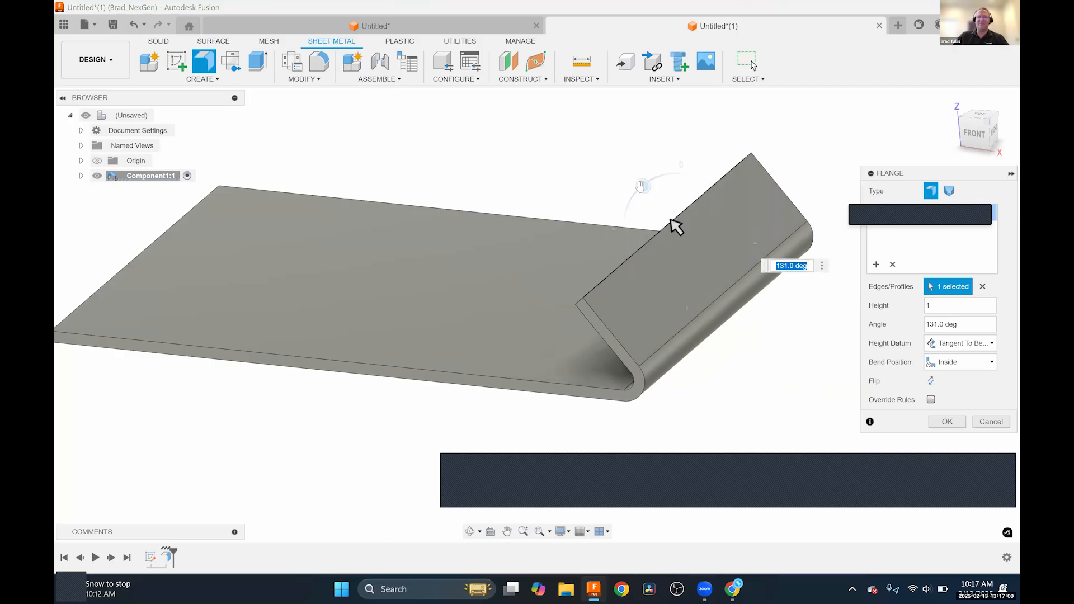
{"action": "left_click_drag", "start_coordinate": [642, 187], "coordinate": [658, 238]}
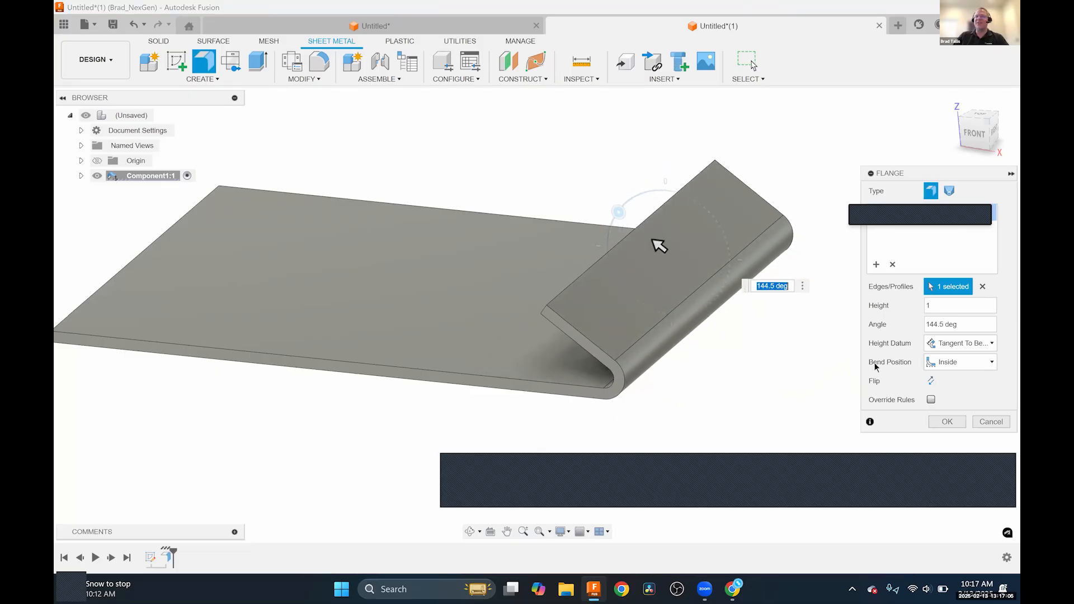
Set the flange's bend position to Tangent and fold it over at an angle of 179.999 degrees.
{"action": "left_click", "coordinate": [957, 366]}
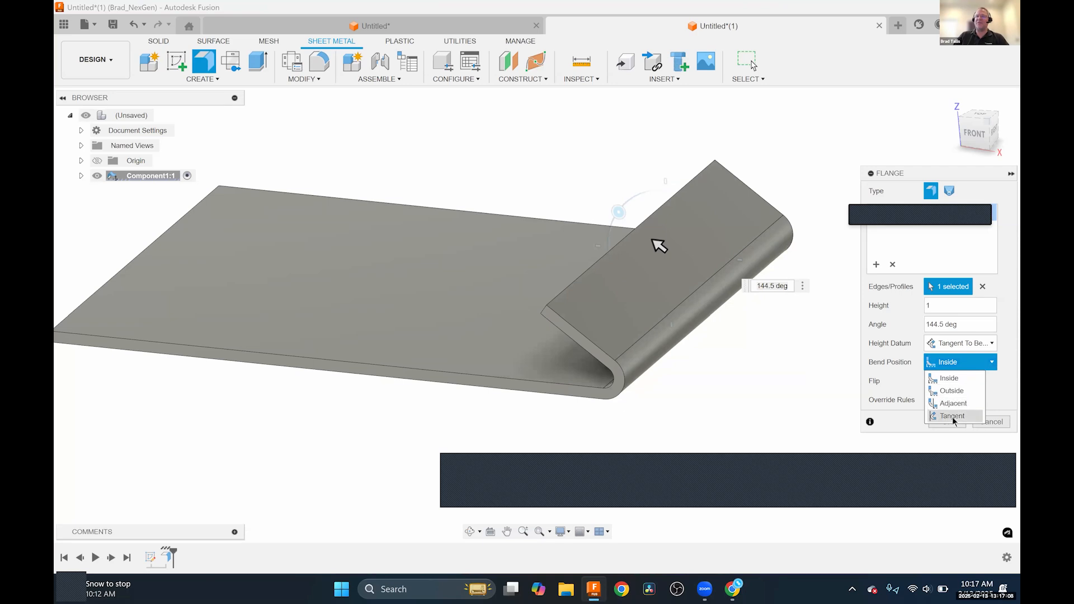
{"action": "left_click", "coordinate": [954, 421]}
{"action": "left_click_drag", "start_coordinate": [616, 212], "coordinate": [624, 249]}
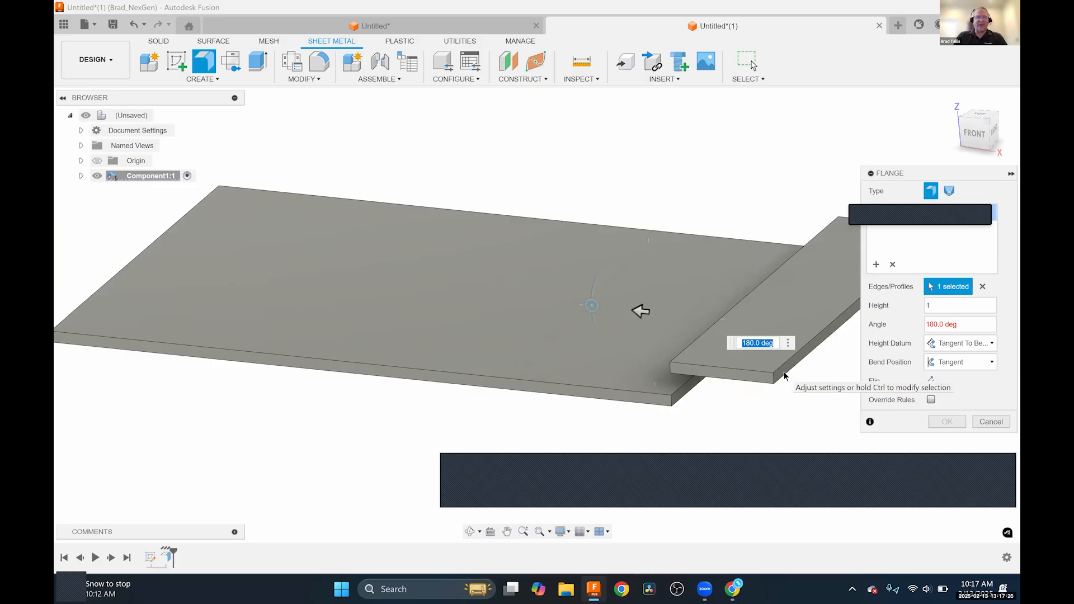
{"action": "type", "text": "179"}
{"action": "key", "text": "Return"}
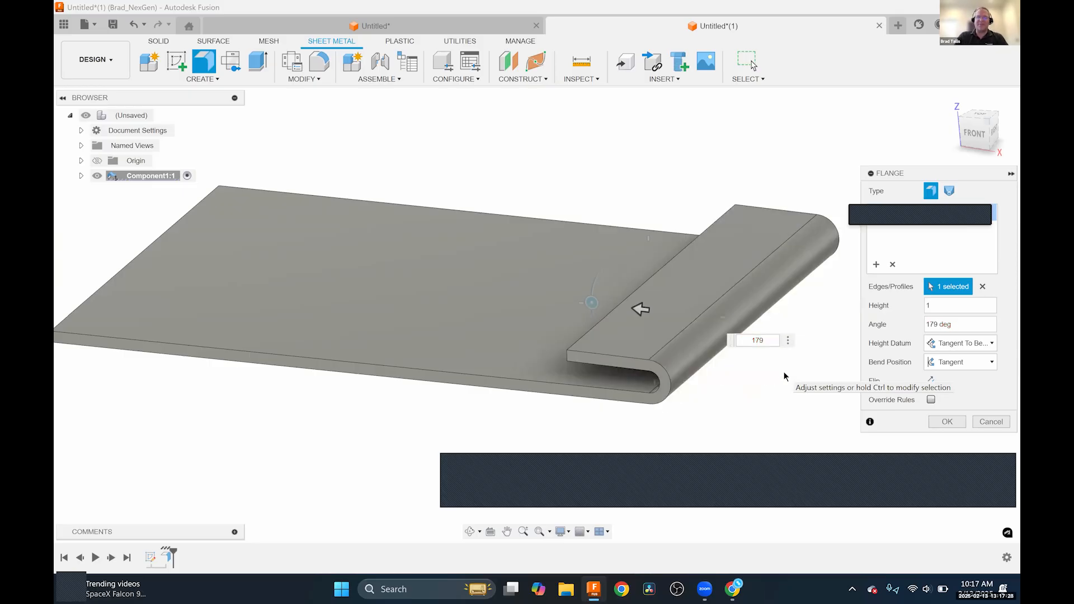
{"action": "key", "text": "Return"}
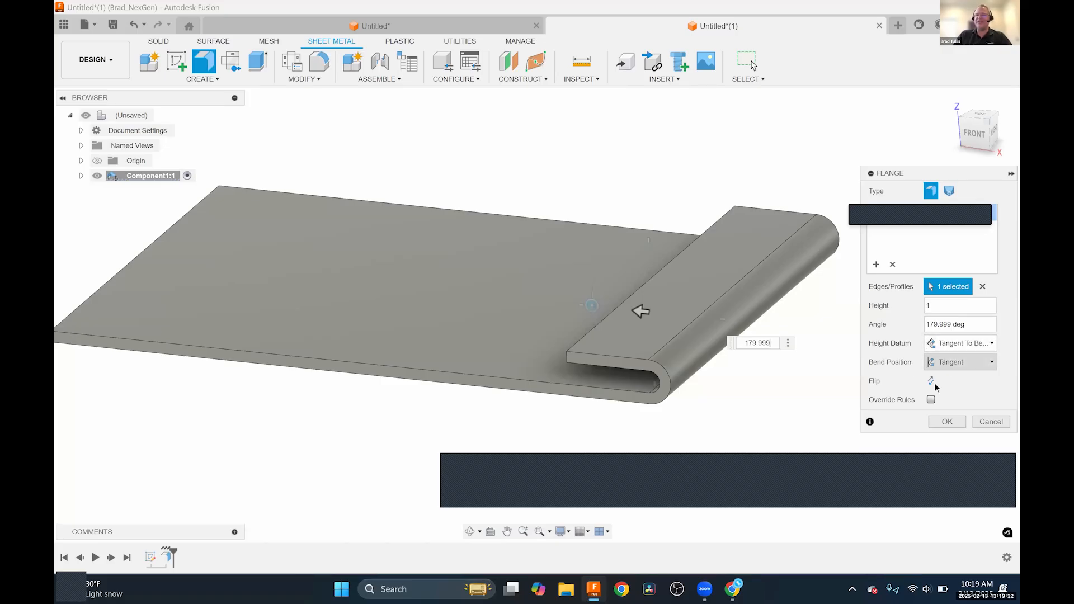
Override the sheet metal rule's bend settings for this flange with a bend radius of .01 in.
{"action": "left_click", "coordinate": [932, 400]}
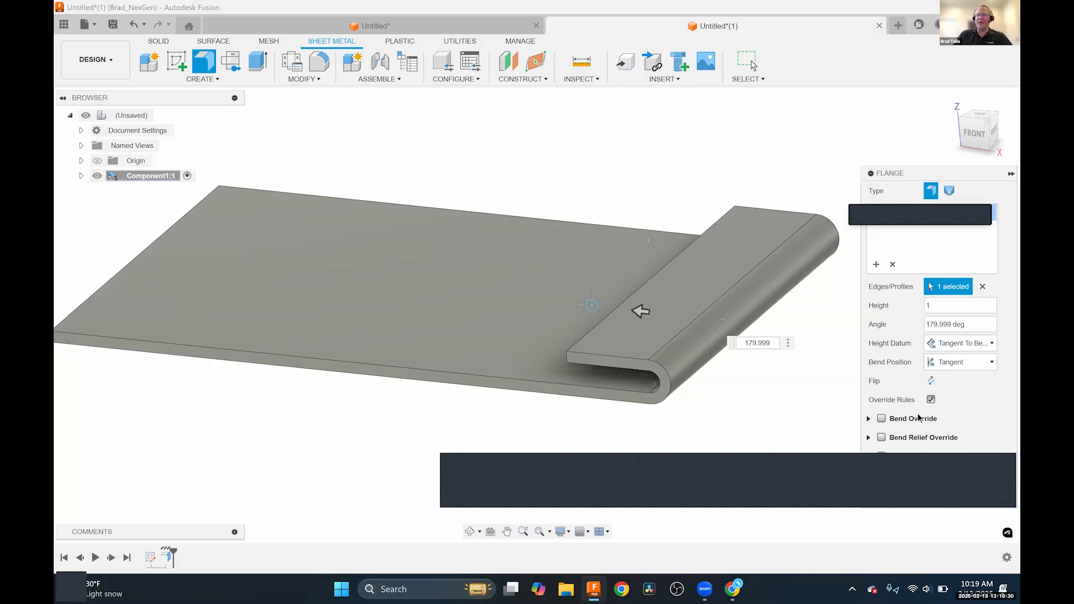
{"action": "left_click", "coordinate": [882, 420]}
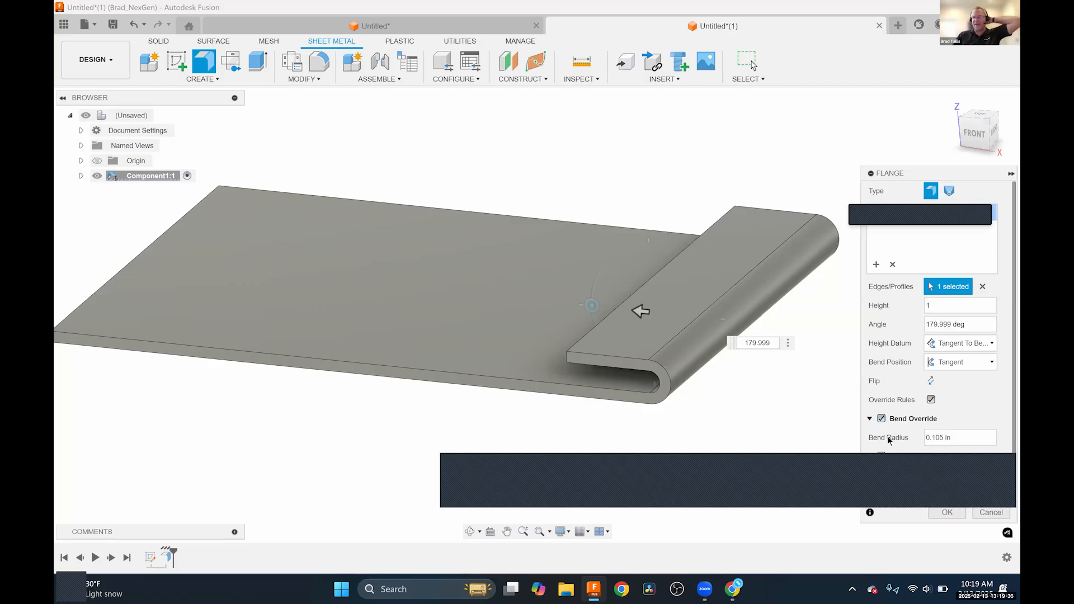
{"action": "double_click", "coordinate": [954, 438]}
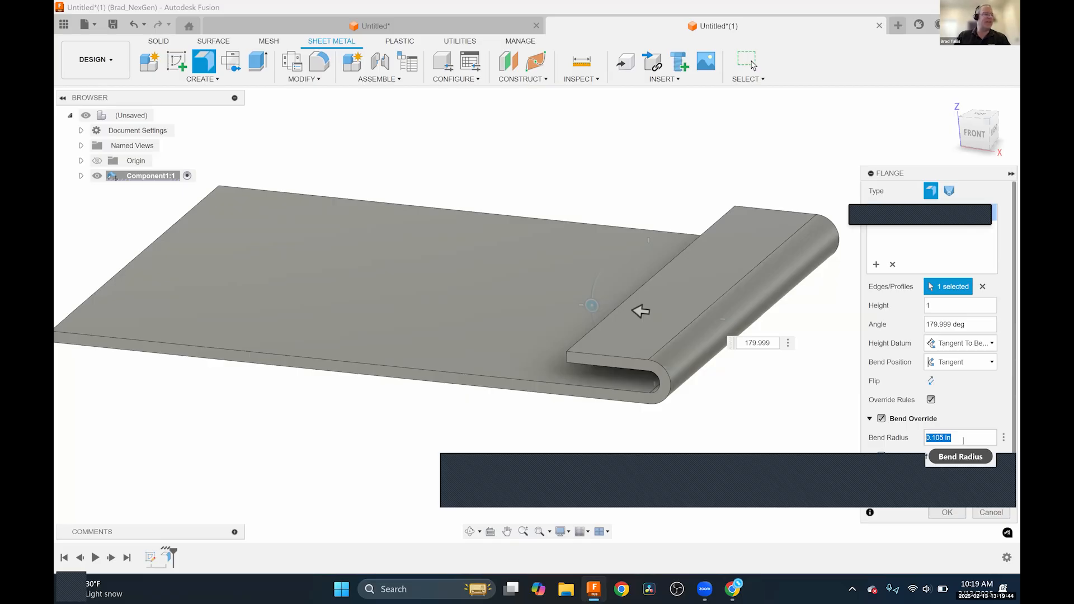
{"action": "type", "text": ".01"}
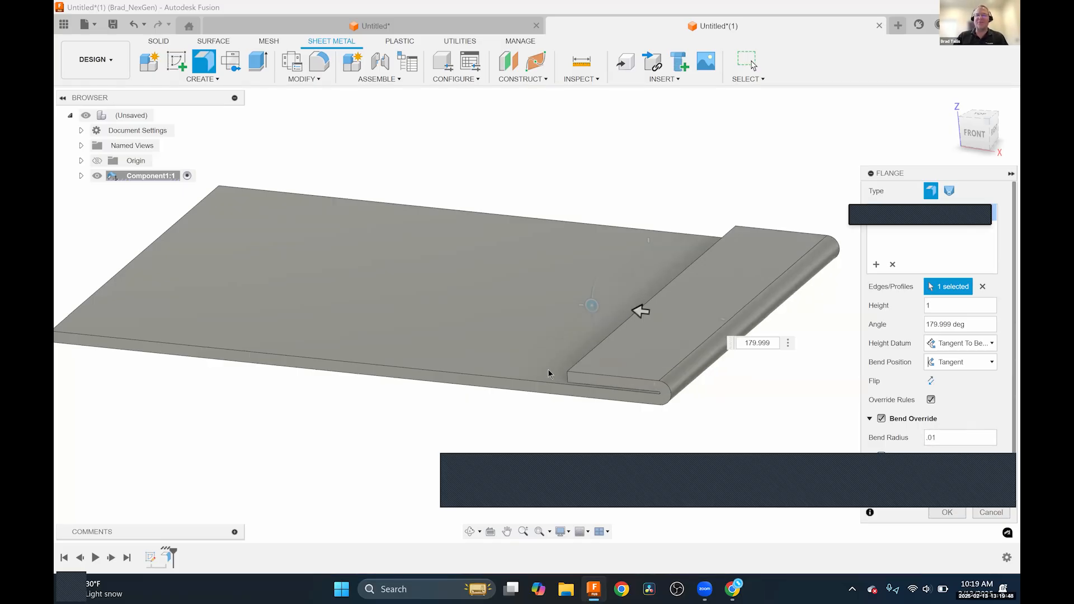
{"action": "scroll", "coordinate": [663, 394], "scroll_direction": "up", "scroll_amount": 3}
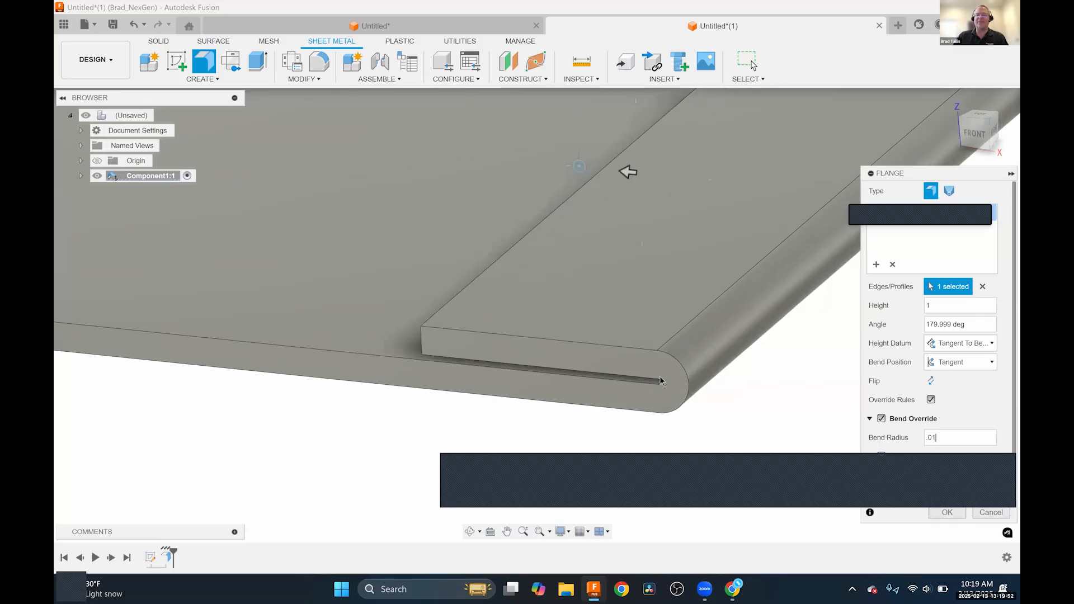
{"action": "scroll", "coordinate": [571, 408], "scroll_direction": "down", "scroll_amount": 3}
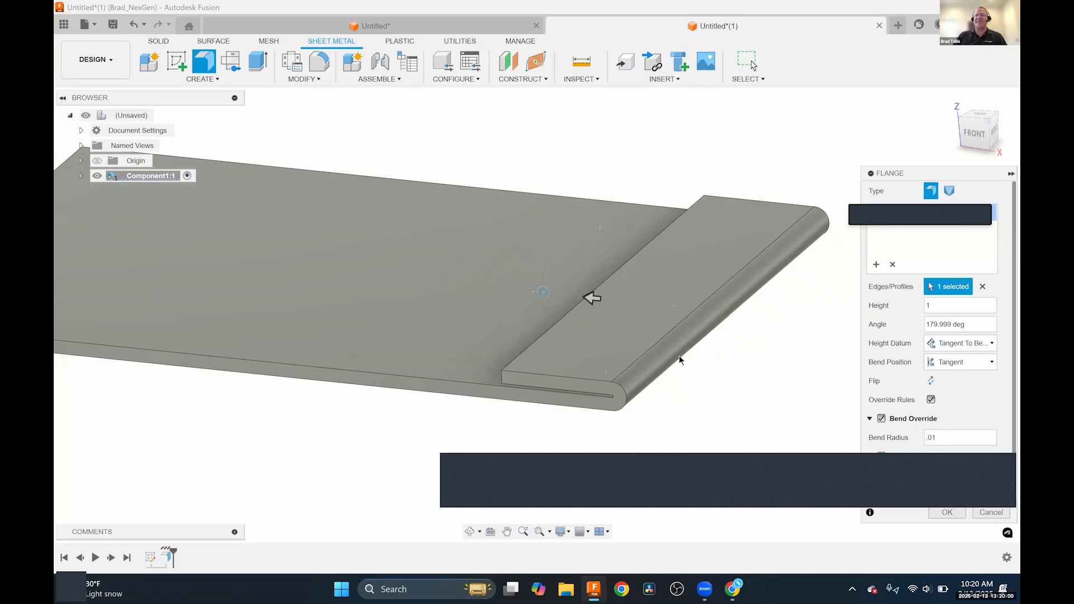
Add the adjacent long front edge of the plate to the folded flange and complete the flange on both edges.
{"action": "left_click", "coordinate": [877, 265]}
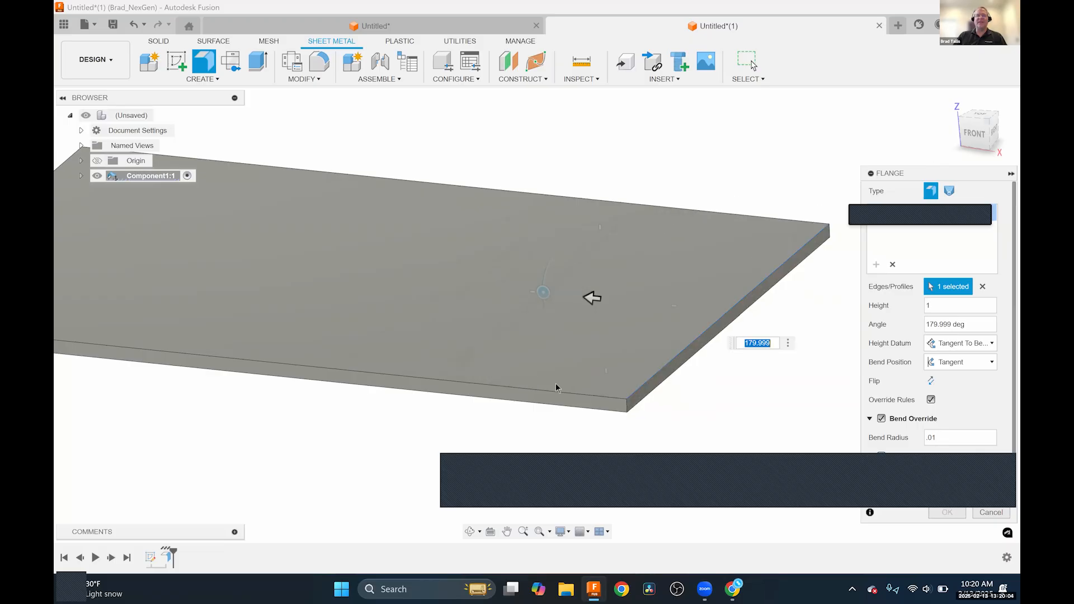
{"action": "left_click", "coordinate": [541, 395]}
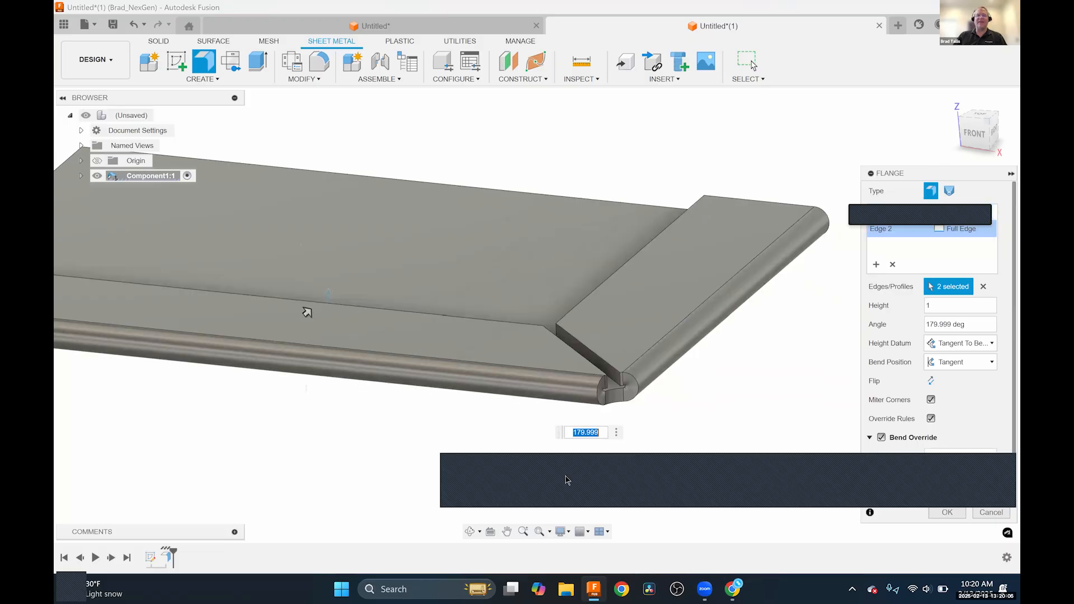
{"action": "middle_click_drag", "start_coordinate": [596, 370], "coordinate": [590, 388], "text": "shift"}
{"action": "middle_click_drag", "start_coordinate": [299, 348], "coordinate": [313, 328], "text": "shift"}
{"action": "middle_click_drag", "start_coordinate": [608, 356], "coordinate": [536, 371], "text": "shift"}
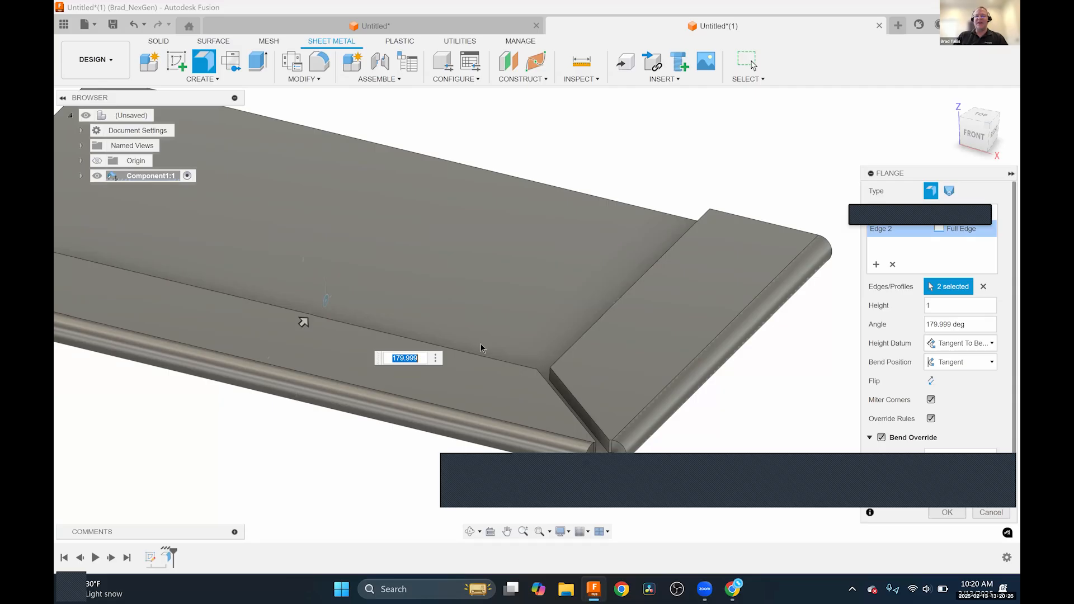
{"action": "left_click", "coordinate": [945, 513]}
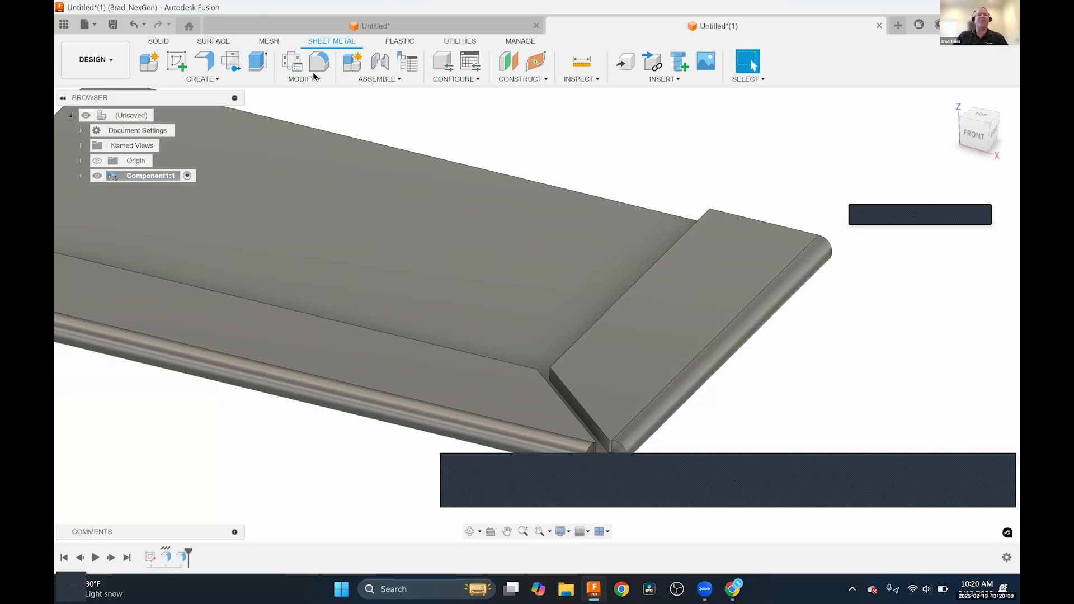
Edit the Steel (12ga) rule to set its miter/rip/seam gap to Thickness/4 and save it.
{"action": "left_click", "coordinate": [292, 63]}
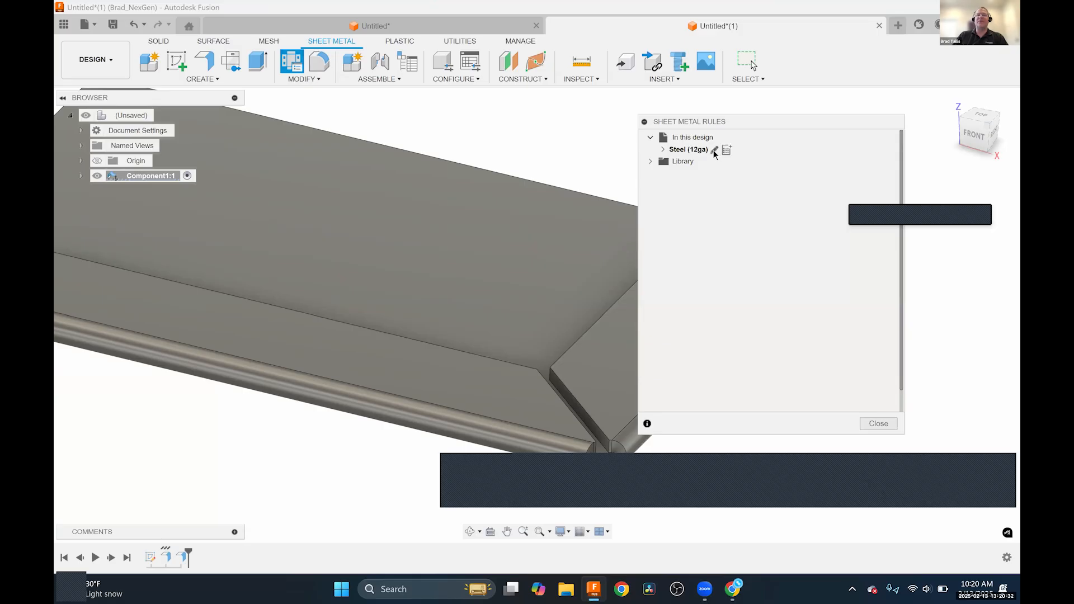
{"action": "left_click", "coordinate": [714, 150]}
{"action": "left_click", "coordinate": [583, 233]}
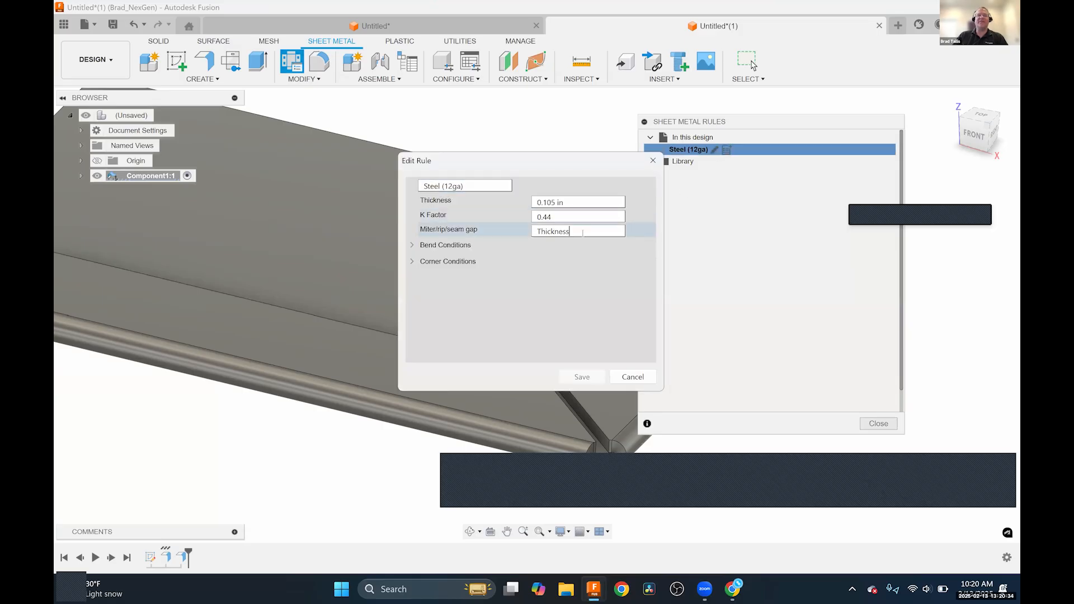
{"action": "type", "text": "/4"}
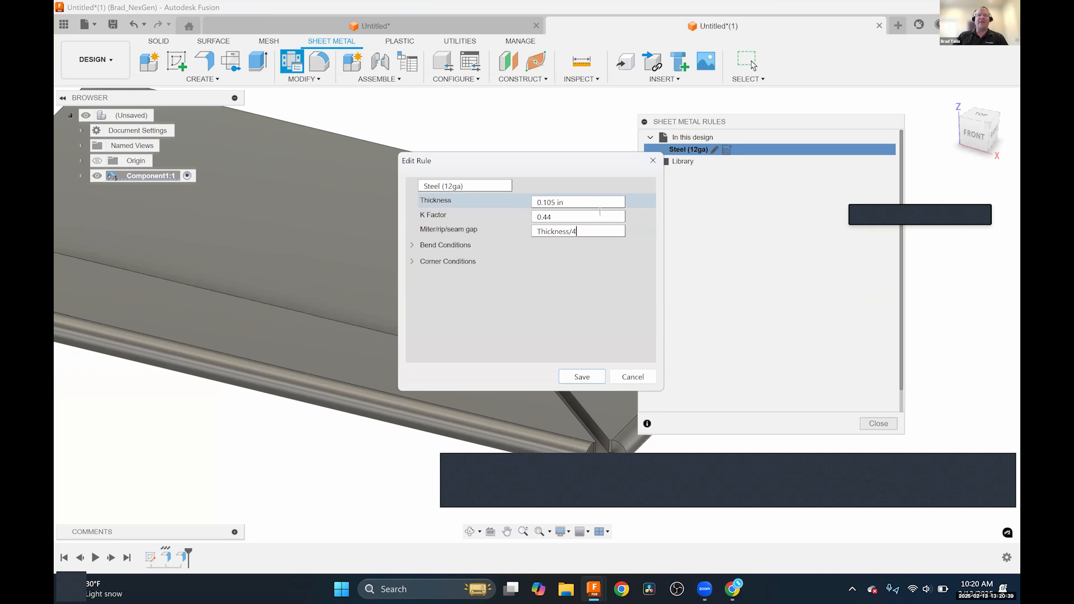
{"action": "left_click", "coordinate": [562, 377]}
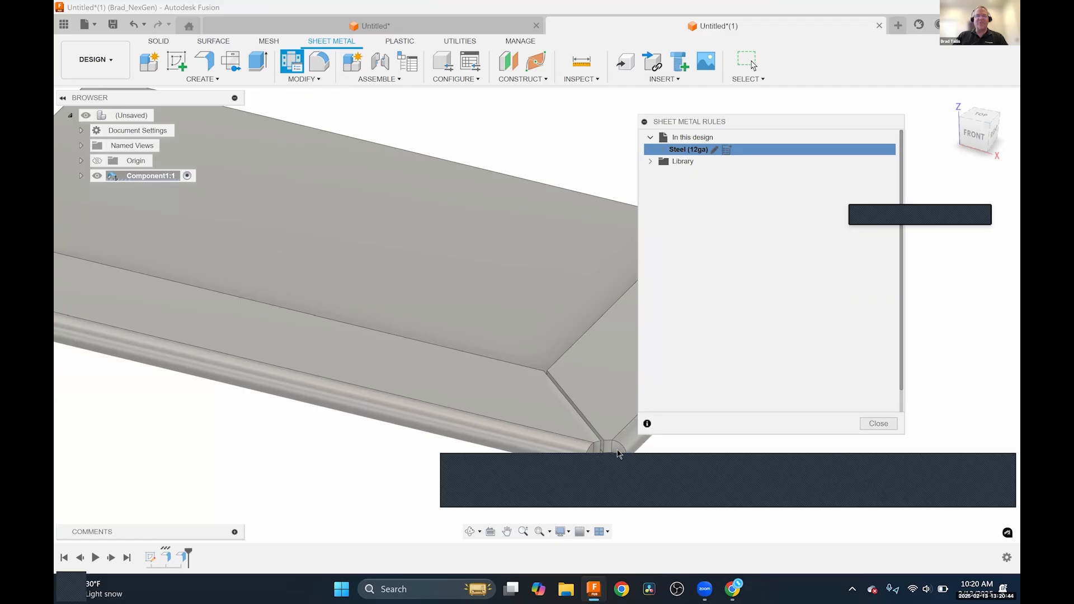
Edit the Steel (12ga) rule to use the Arc Weld relief shape for two-bend intersections, save it and close the rules.
{"action": "middle_click_drag", "start_coordinate": [571, 396], "coordinate": [556, 201], "text": "shift"}
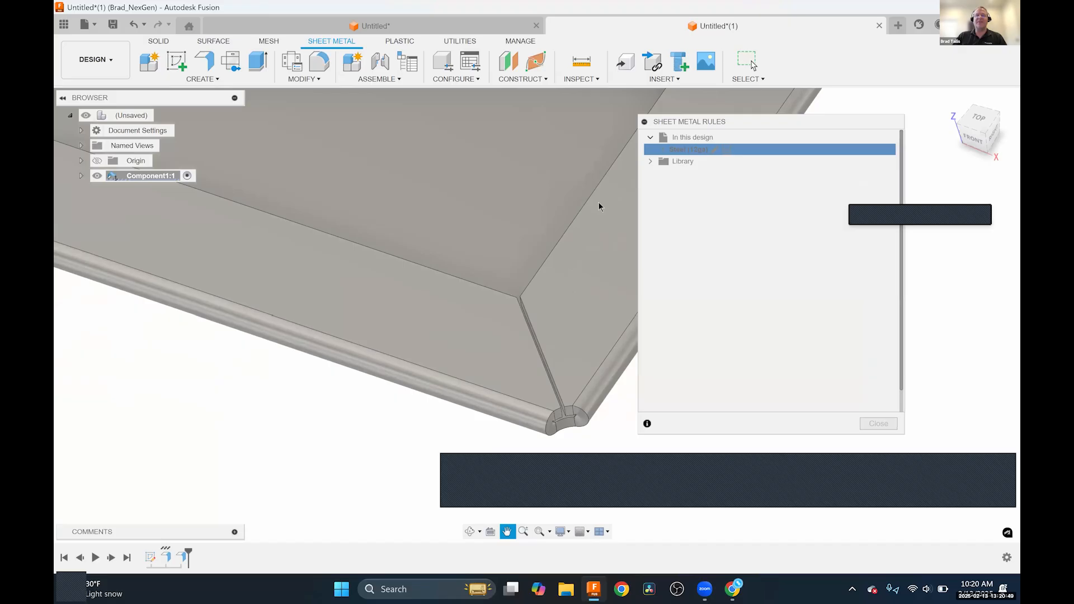
{"action": "left_click", "coordinate": [714, 150]}
{"action": "left_click", "coordinate": [414, 261]}
{"action": "left_click", "coordinate": [425, 277]}
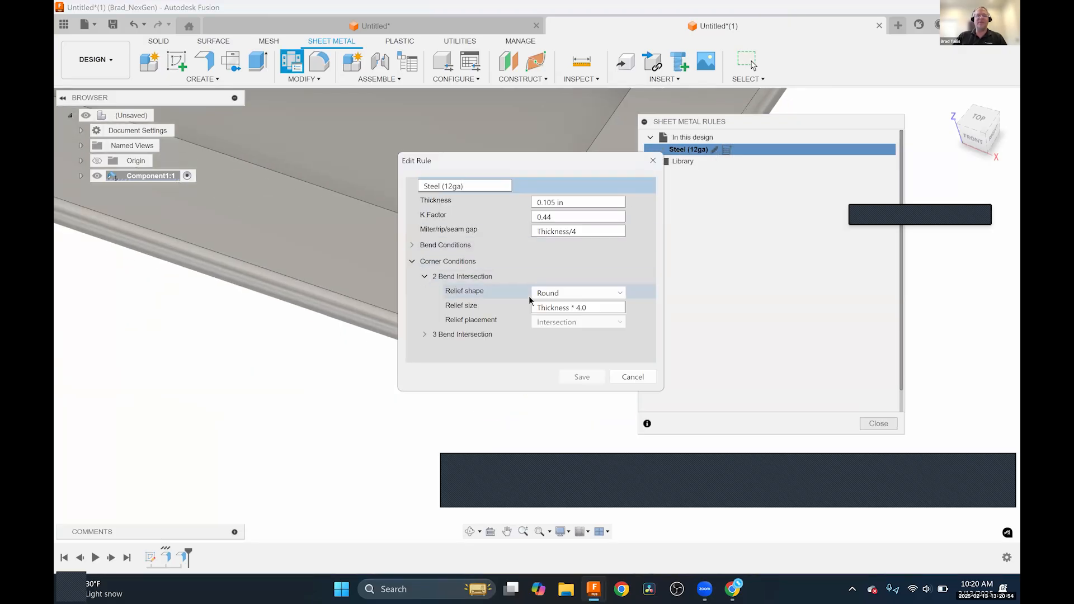
{"action": "left_click", "coordinate": [556, 300]}
{"action": "left_click", "coordinate": [557, 362]}
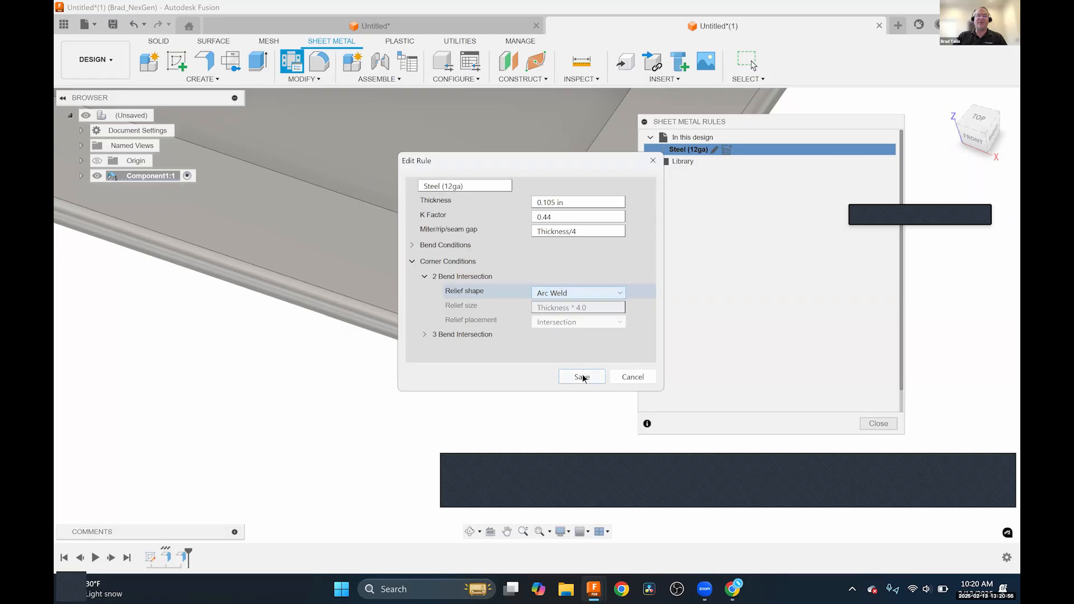
{"action": "left_click", "coordinate": [581, 377]}
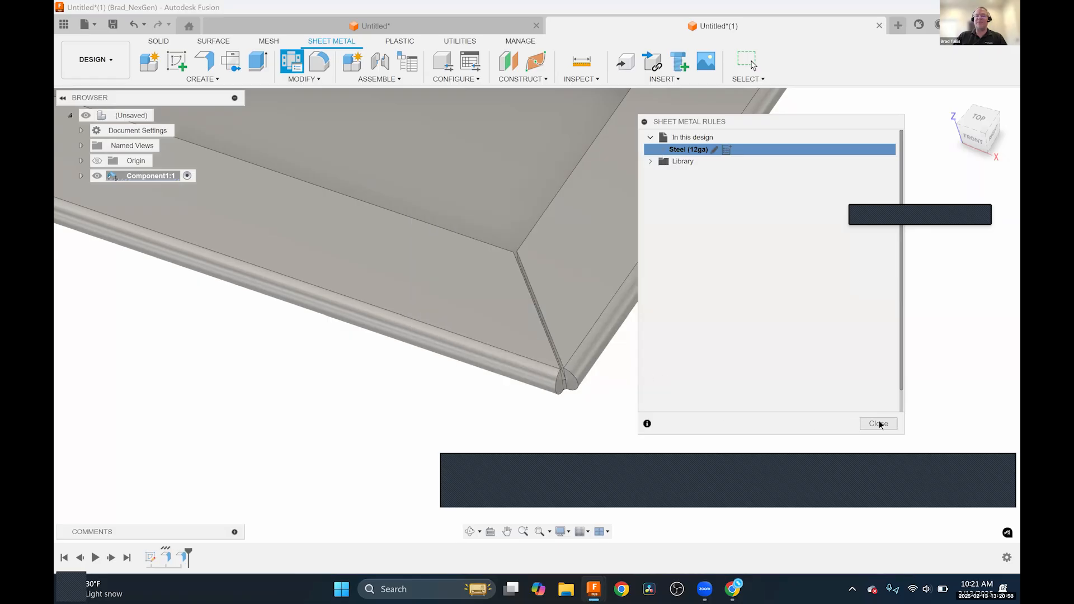
{"action": "left_click", "coordinate": [878, 424]}
Try a height of .5 in on the folded two-edge flange and cancel the edit.
{"action": "middle_click_drag", "start_coordinate": [667, 381], "coordinate": [652, 343], "text": "shift"}
{"action": "scroll", "coordinate": [610, 288], "scroll_direction": "down", "scroll_amount": 3}
{"action": "middle_click_drag", "start_coordinate": [610, 287], "coordinate": [638, 128], "text": "shift"}
{"action": "middle_click_drag", "start_coordinate": [686, 174], "coordinate": [693, 235], "text": "shift"}
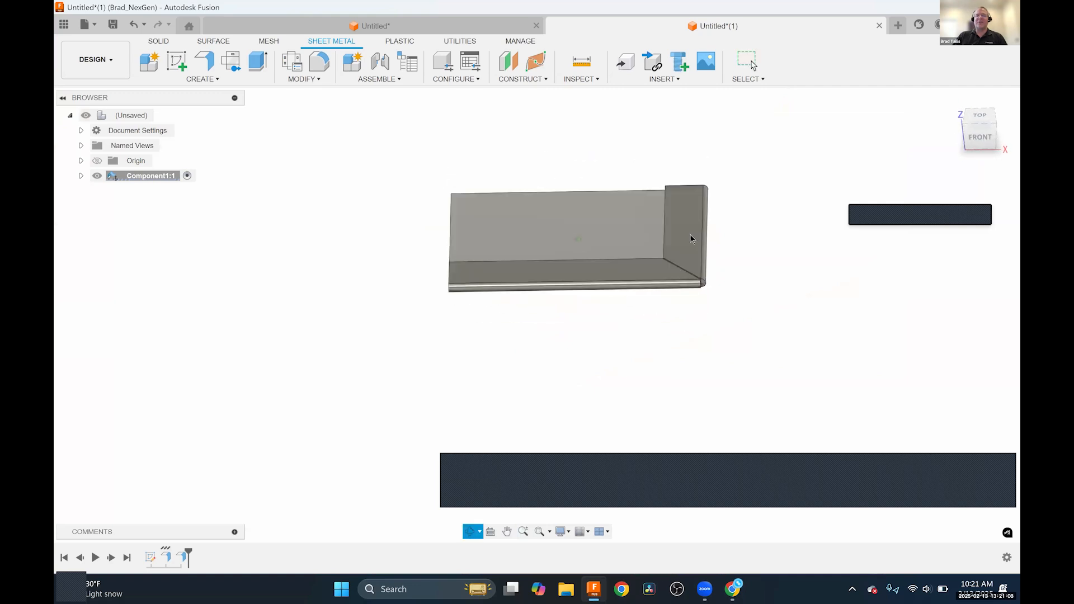
{"action": "double_click", "coordinate": [185, 558]}
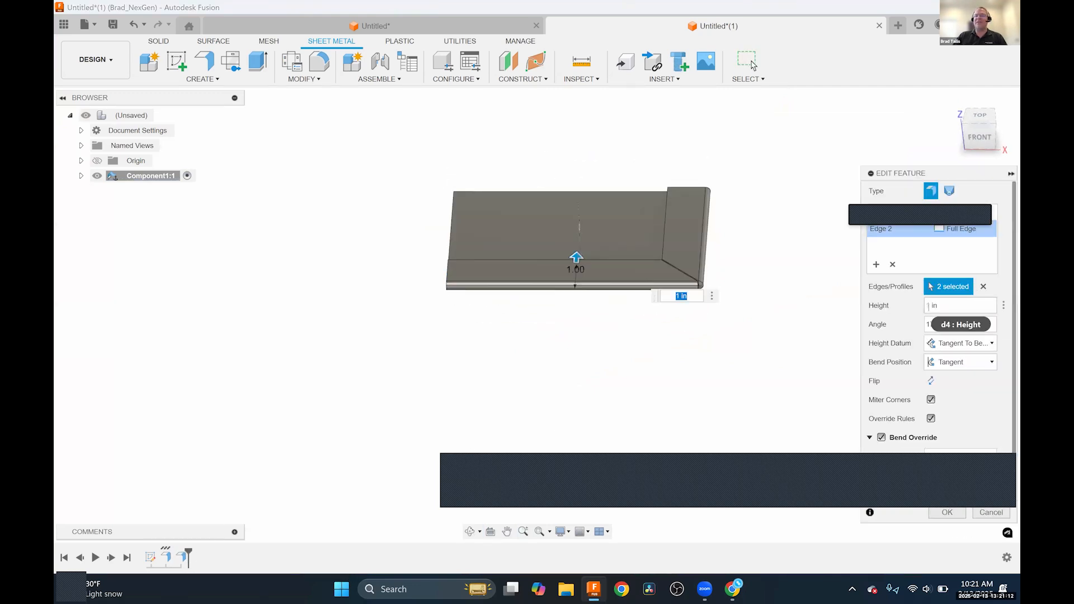
{"action": "double_click", "coordinate": [928, 305]}
{"action": "type", "text": ".5"}
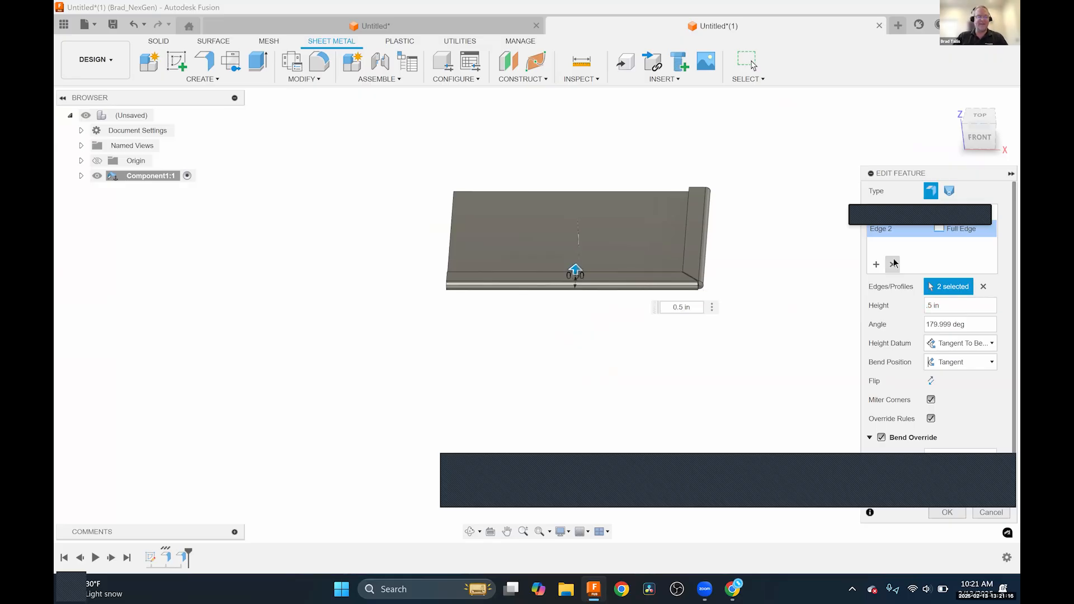
{"action": "mouse_move", "coordinate": [755, 263]}
{"action": "middle_mouse_down", "text": "shift"}
{"action": "mouse_move", "coordinate": [748, 287]}
{"action": "mouse_move", "coordinate": [750, 256]}
{"action": "mouse_move", "coordinate": [753, 276]}
{"action": "middle_mouse_up", "text": "shift"}
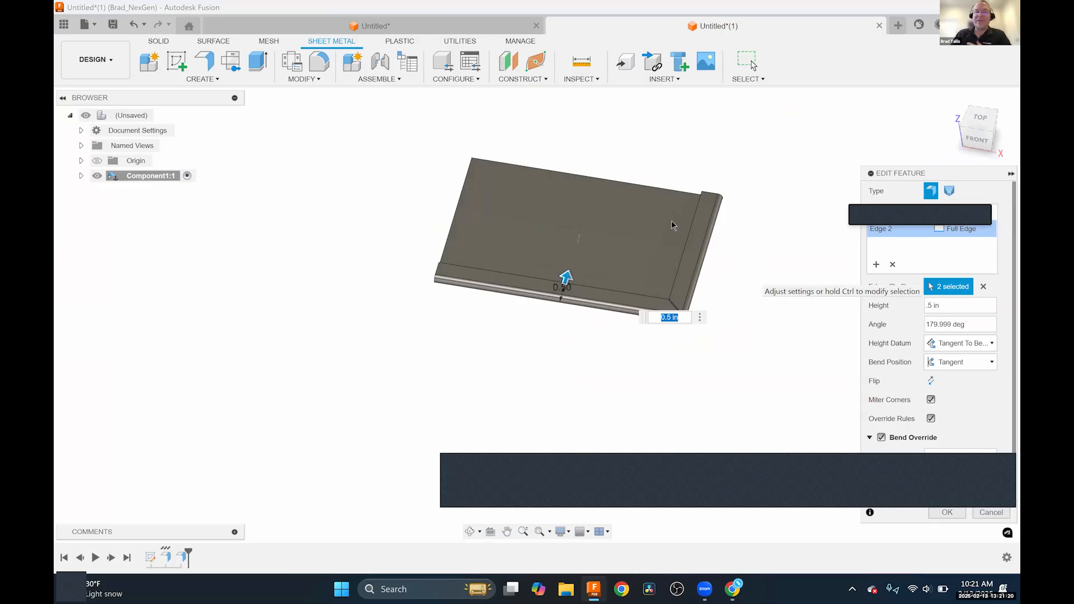
{"action": "left_click", "coordinate": [988, 514]}
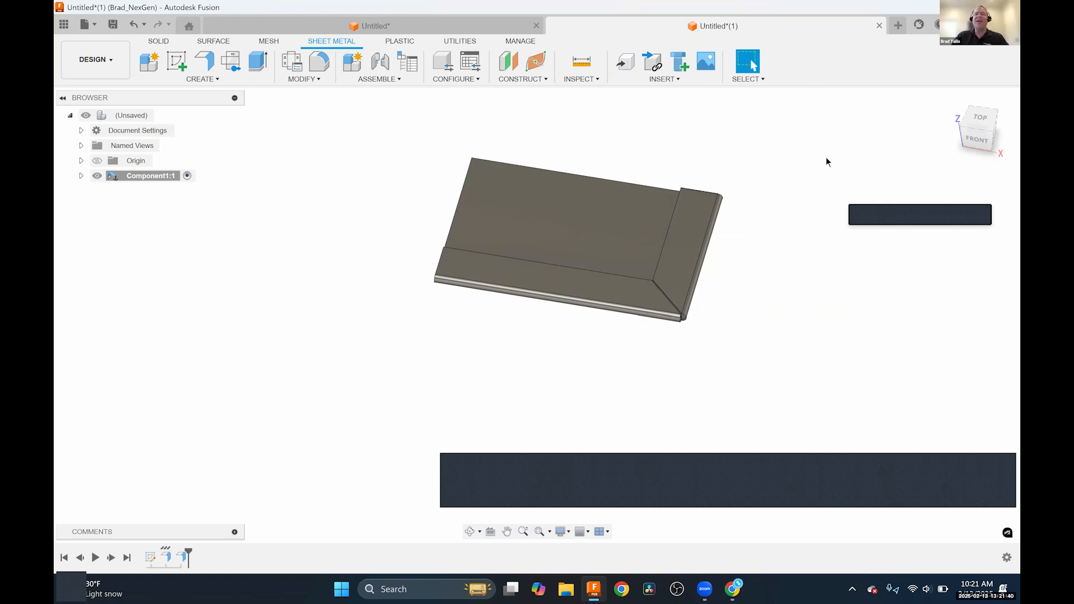
Create a new design with an active internal sheet metal component using the Steel (12ga) rule.
{"action": "left_click", "coordinate": [898, 26]}
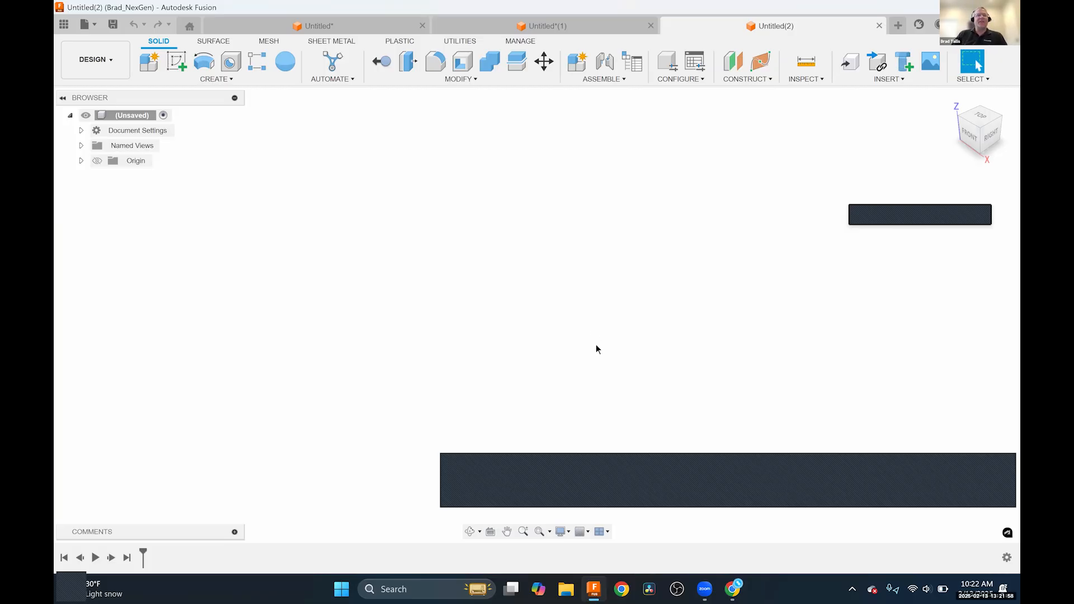
{"action": "left_click", "coordinate": [336, 43]}
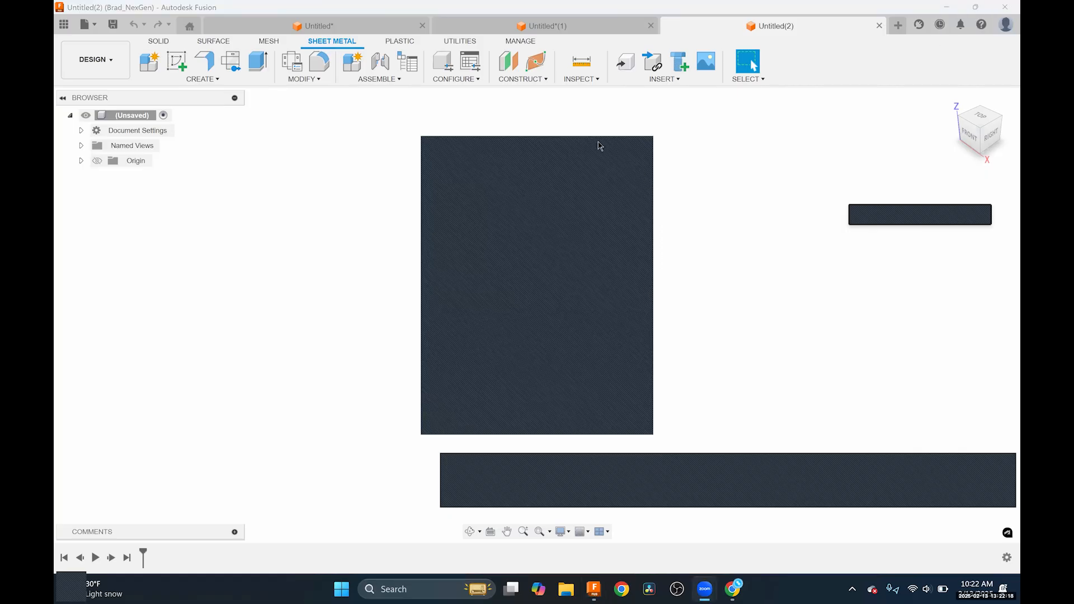
{"action": "left_click", "coordinate": [583, 145]}
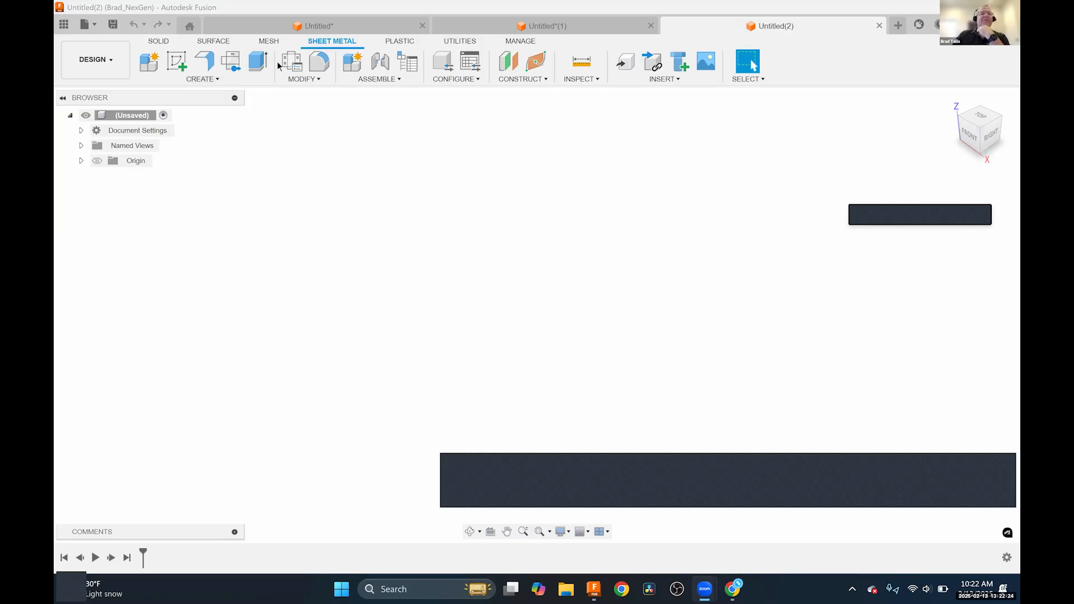
{"action": "left_click", "coordinate": [148, 63]}
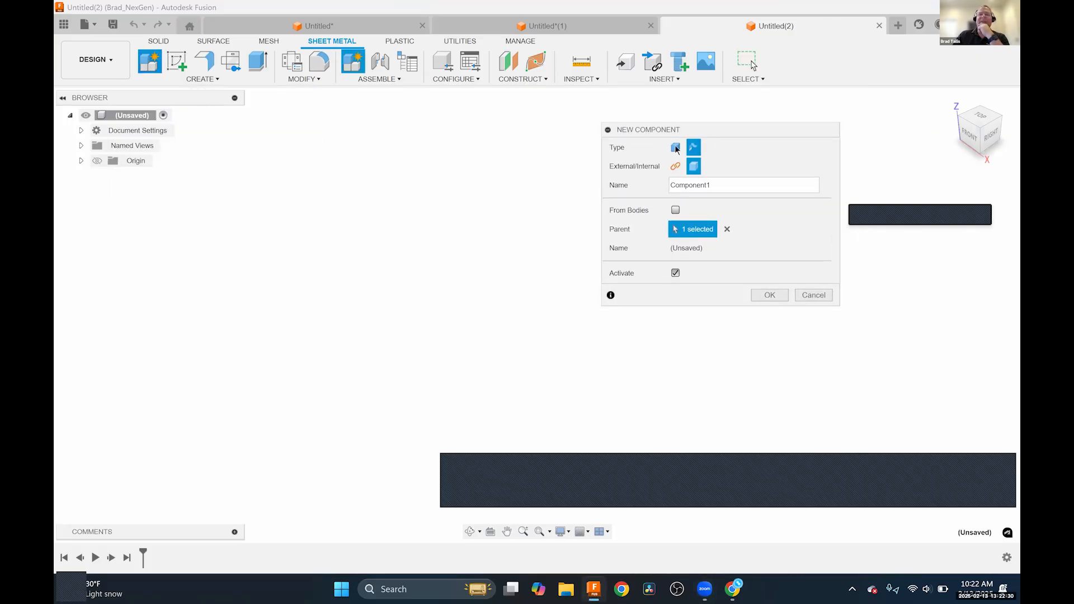
{"action": "left_click", "coordinate": [693, 147]}
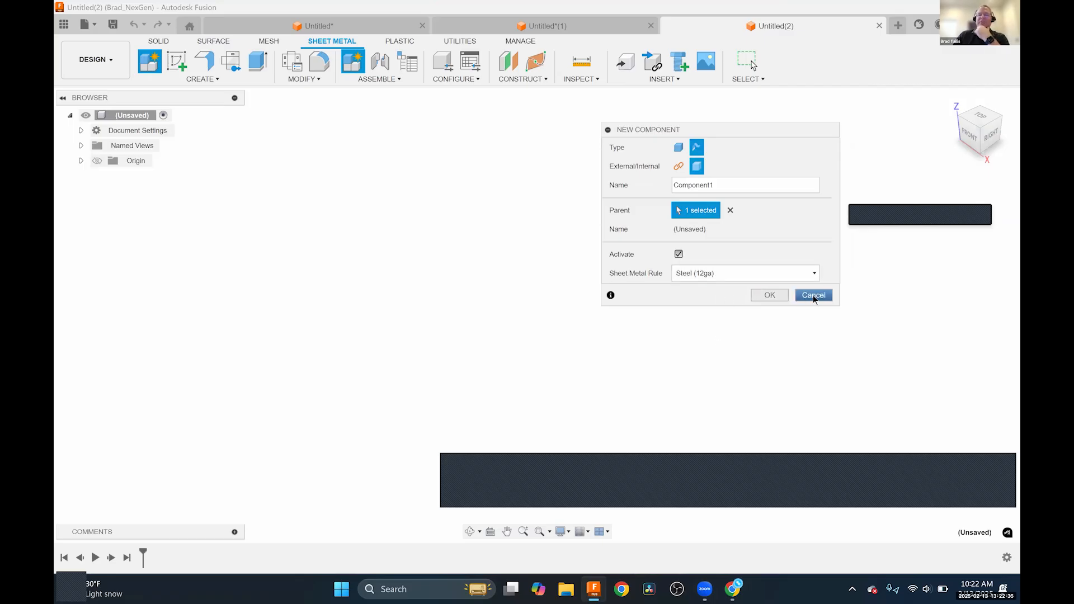
{"action": "left_click", "coordinate": [772, 297]}
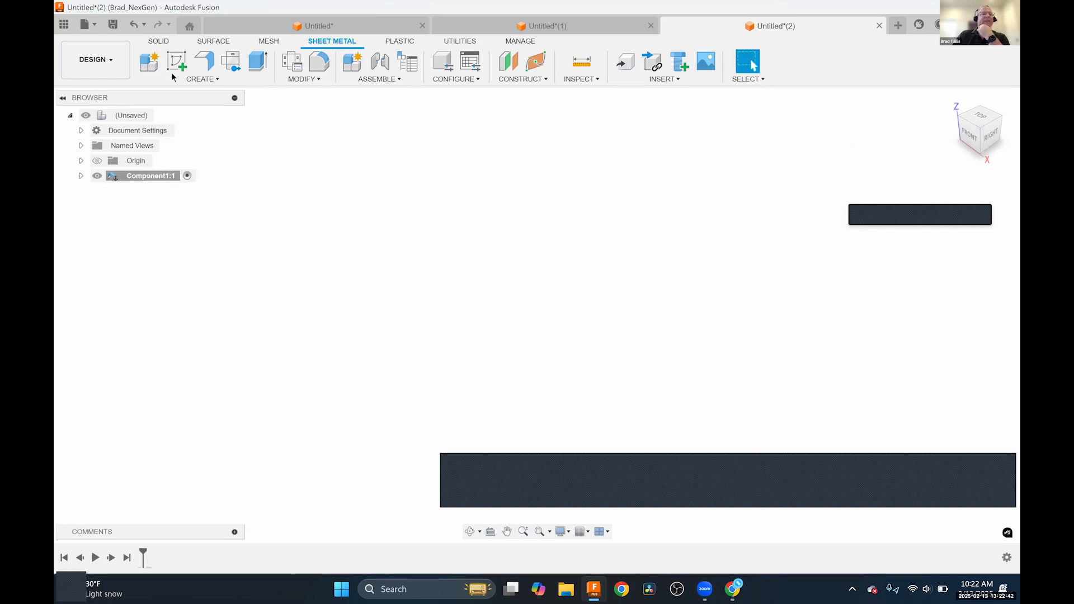
Open the Lofted Flange design from the Sheet Metal Manufacturing Webinar folder and expand Component1's contents.
{"action": "left_click", "coordinate": [64, 26]}
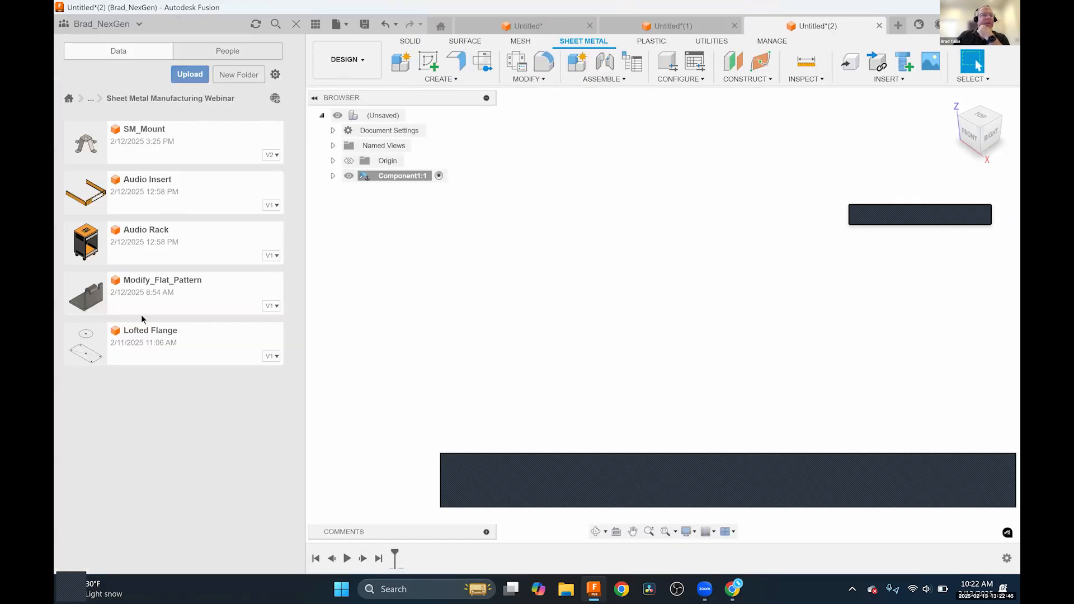
{"action": "double_click", "coordinate": [146, 336]}
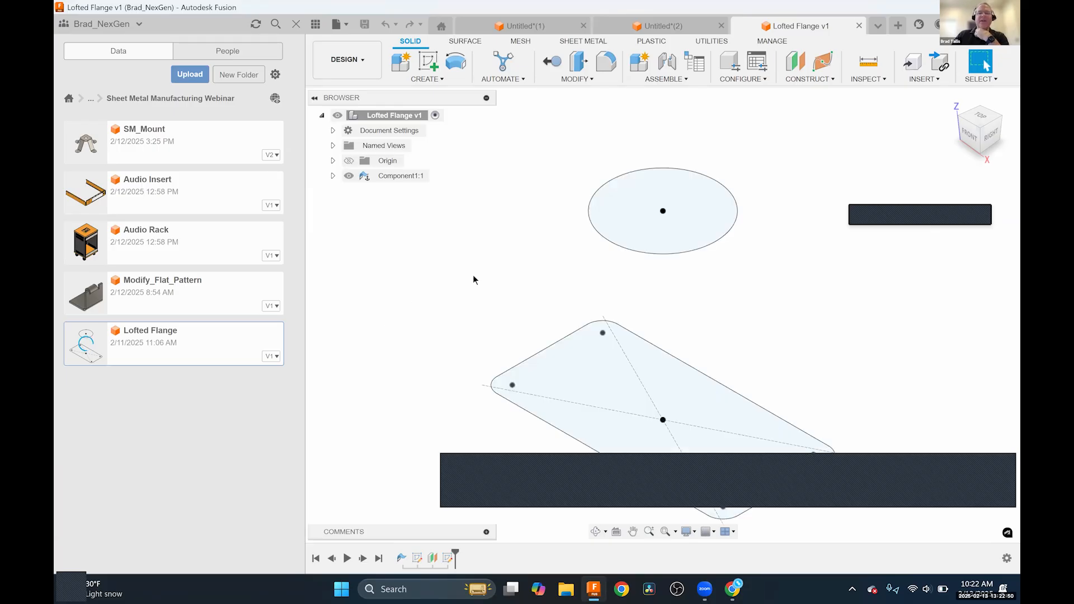
{"action": "left_click", "coordinate": [316, 25]}
{"action": "middle_click_drag", "start_coordinate": [600, 312], "coordinate": [591, 254]}
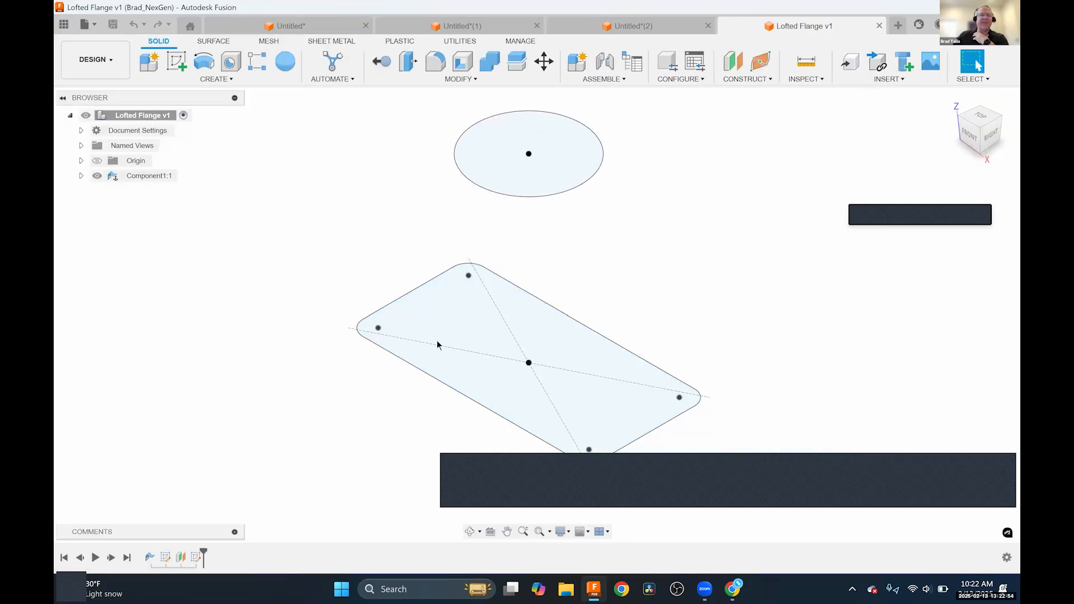
{"action": "left_click", "coordinate": [81, 176]}
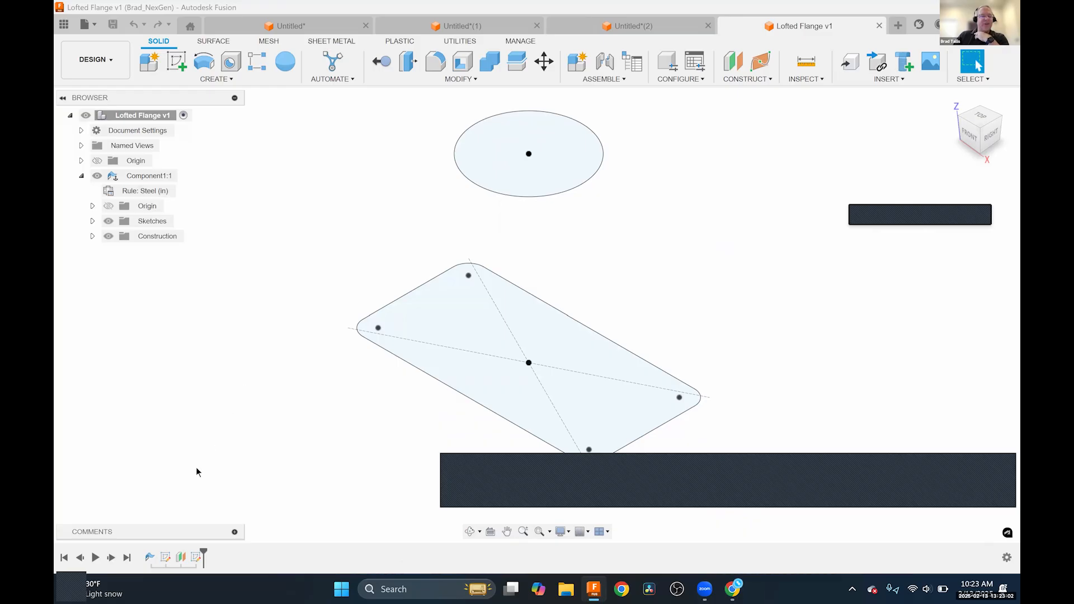
Open the rounded rectangle sketch, move its corner radius dimension clear of the corner, and finish the sketch.
{"action": "left_click", "coordinate": [165, 558]}
{"action": "key", "text": "Escape"}
{"action": "left_click_drag", "start_coordinate": [167, 557], "coordinate": [187, 541]}
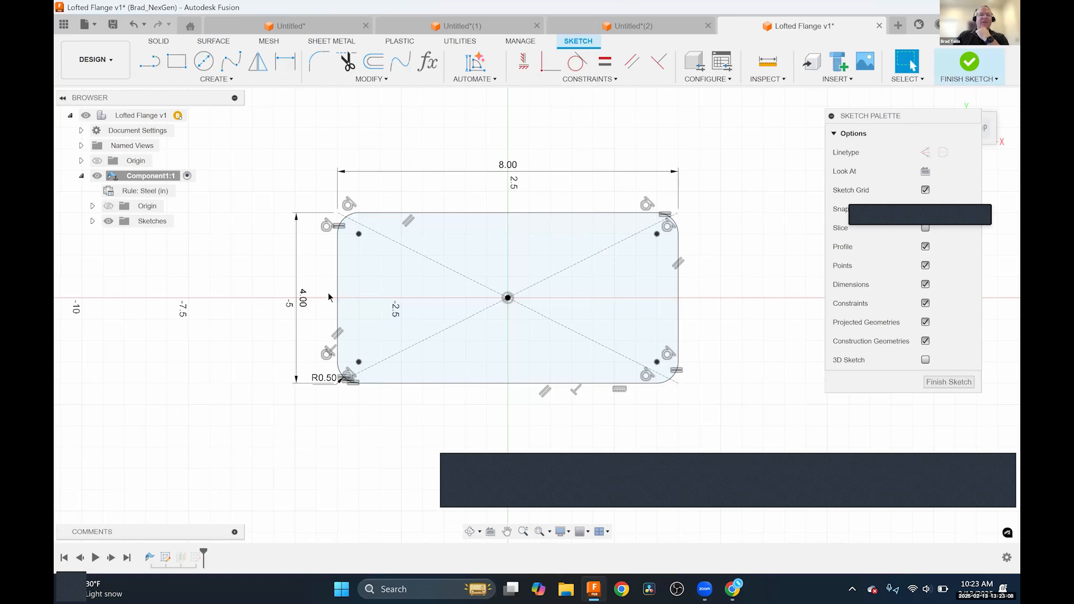
{"action": "left_click_drag", "start_coordinate": [326, 381], "coordinate": [318, 410]}
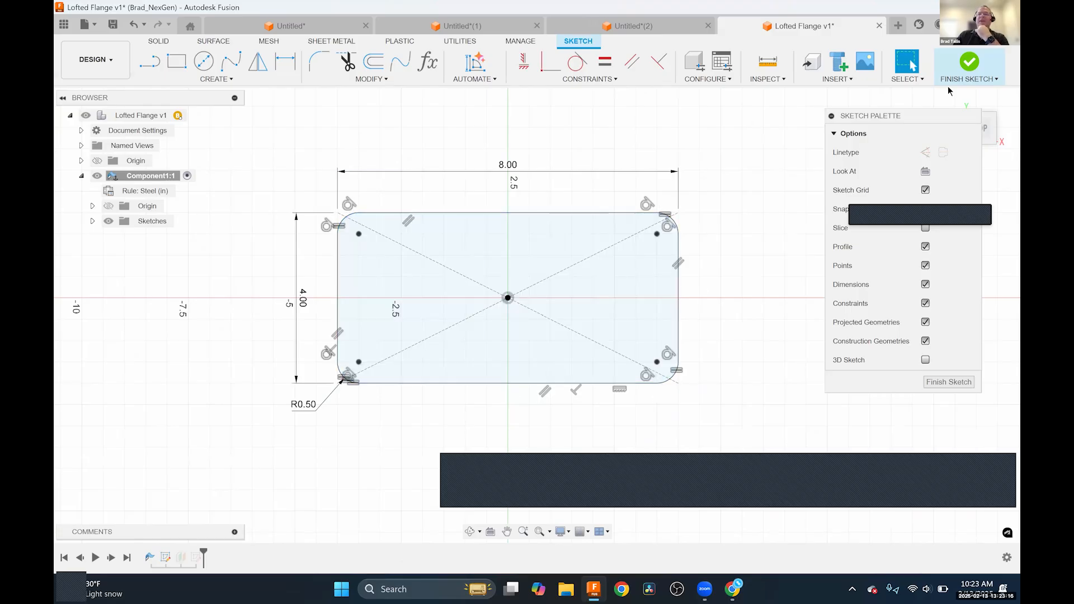
{"action": "left_click", "coordinate": [971, 63]}
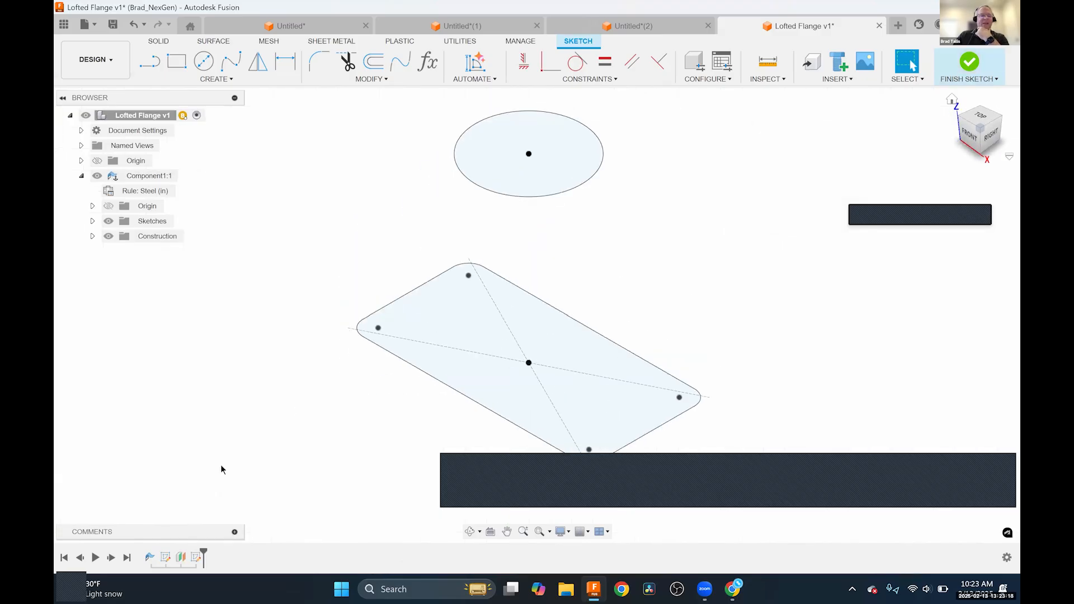
Try an offset plane about 4.7 in above the rounded rectangle profile and cancel it.
{"action": "double_click", "coordinate": [181, 558]}
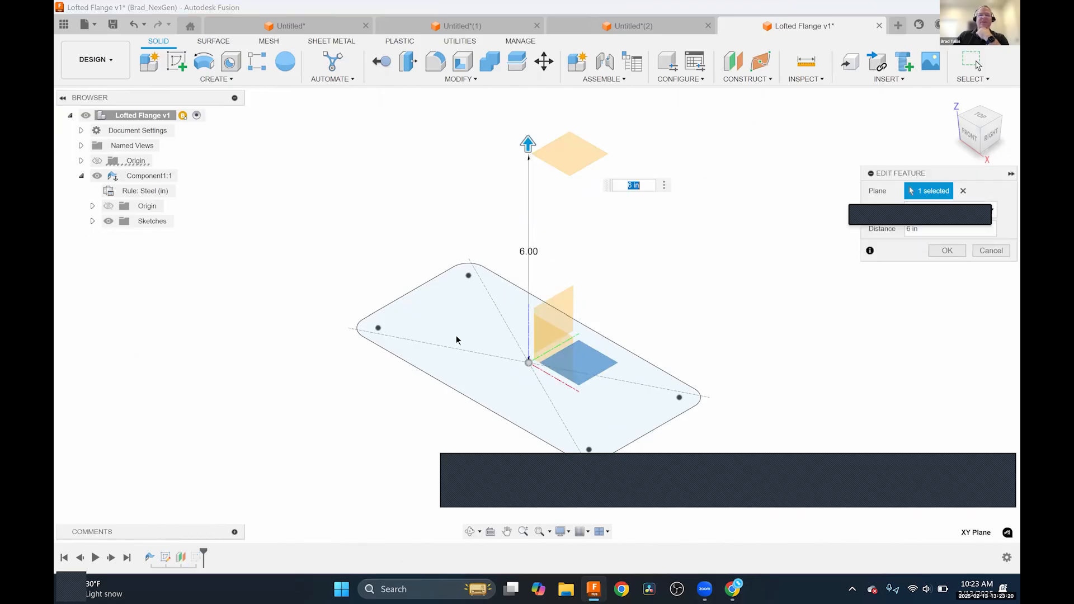
{"action": "left_click", "coordinate": [748, 81]}
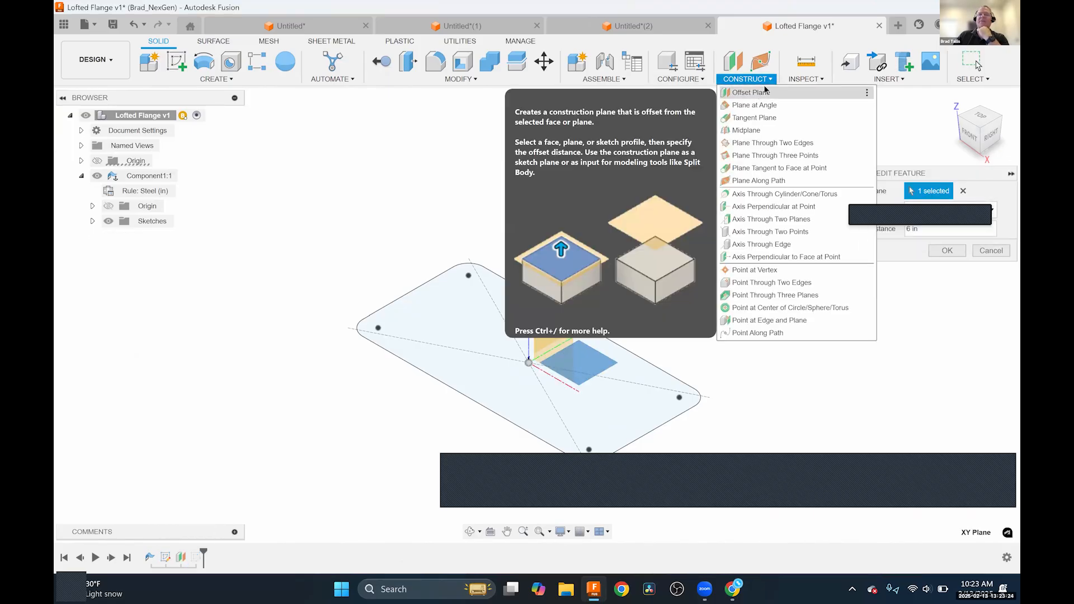
{"action": "left_click", "coordinate": [765, 91]}
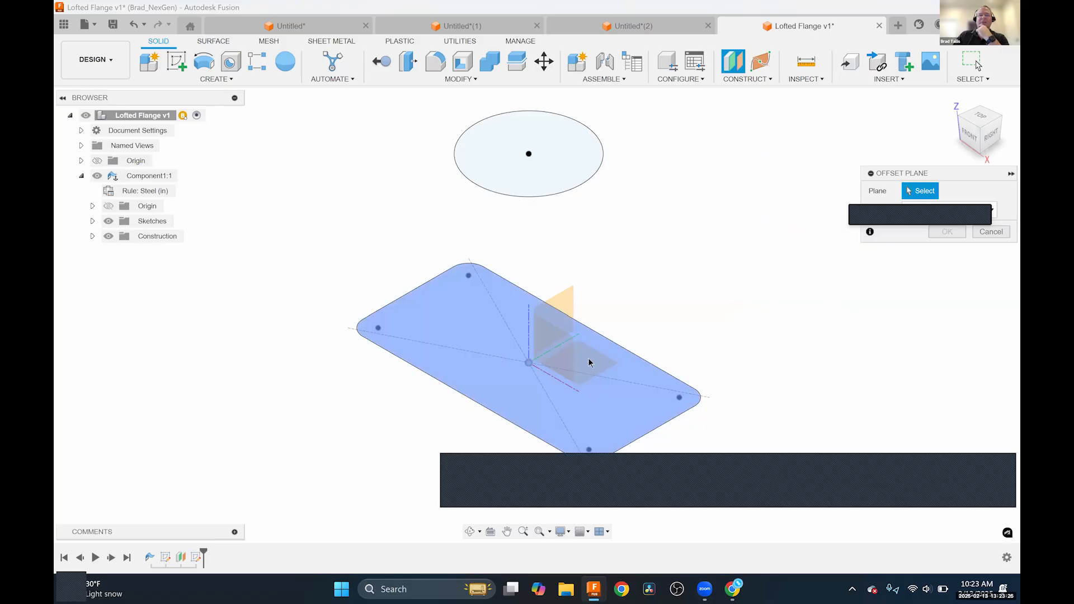
{"action": "left_click", "coordinate": [528, 352]}
{"action": "mouse_move", "coordinate": [528, 343]}
{"action": "left_mouse_down"}
{"action": "mouse_move", "coordinate": [577, 187]}
{"action": "mouse_move", "coordinate": [592, 191]}
{"action": "left_mouse_up"}
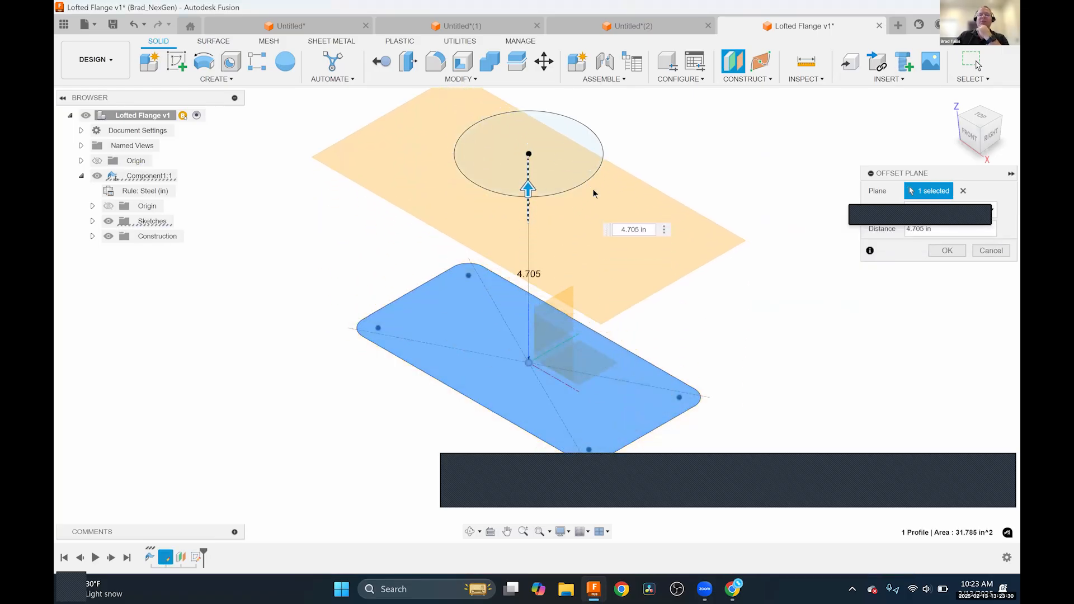
{"action": "left_click", "coordinate": [990, 250]}
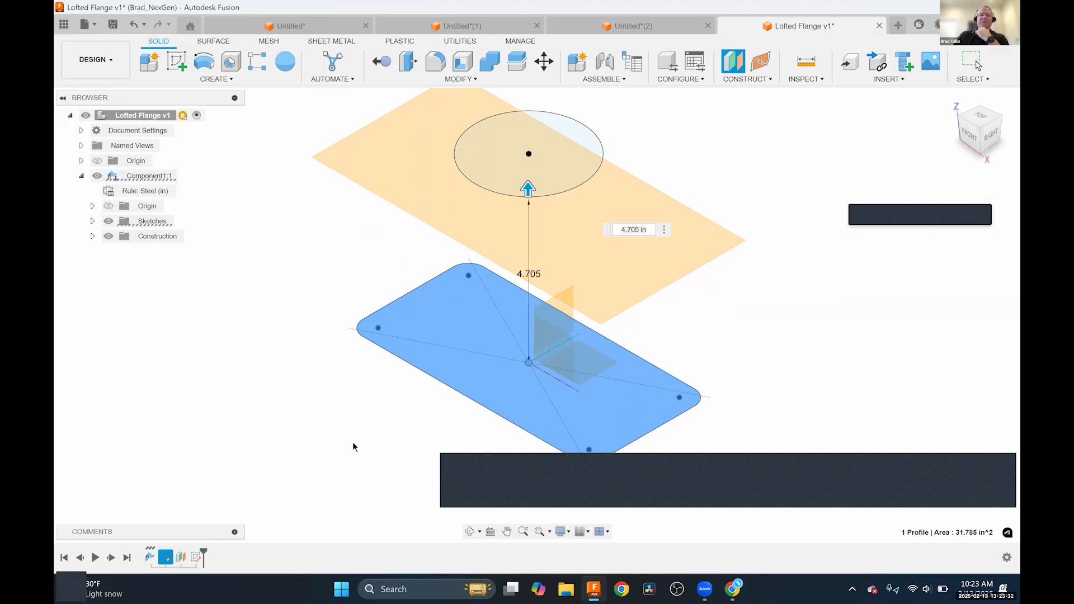
Review the existing offset plane's definition and the diameter dimension in the circle sketch above the rectangle.
{"action": "double_click", "coordinate": [181, 557]}
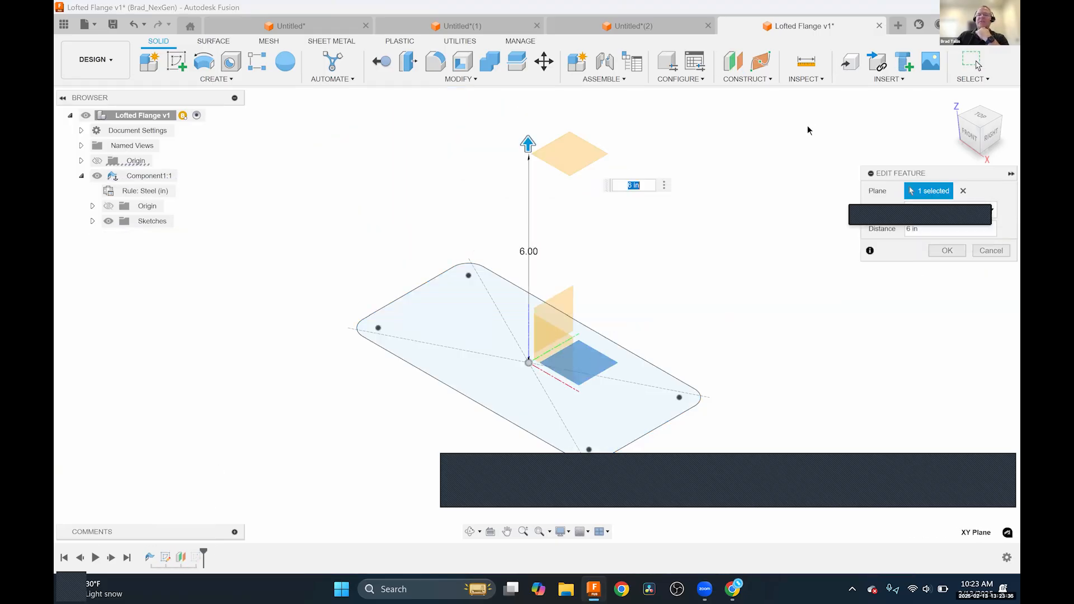
{"action": "left_click_drag", "start_coordinate": [954, 177], "coordinate": [809, 130]}
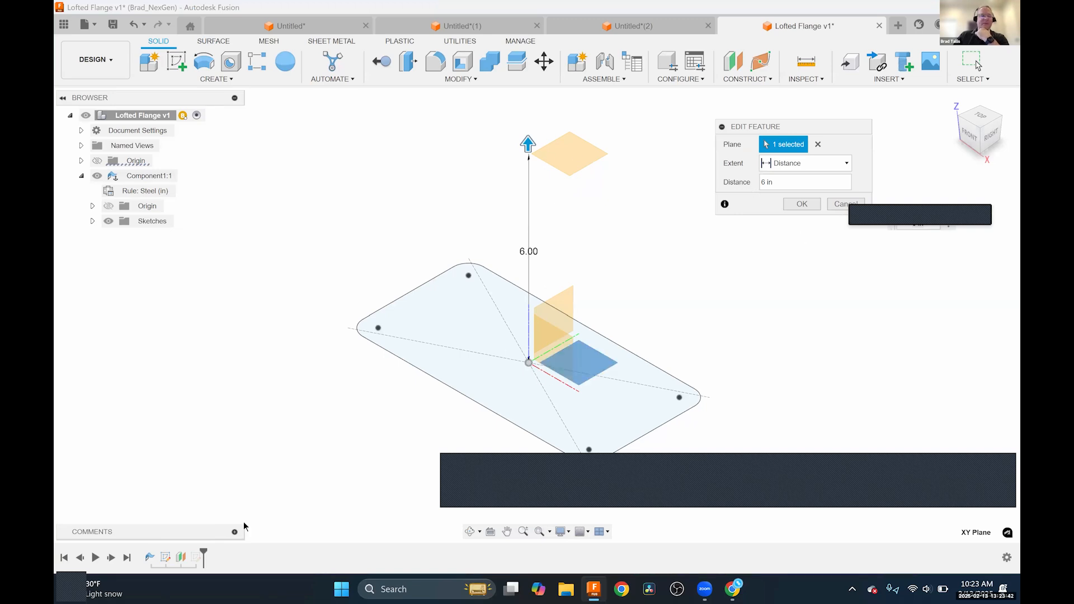
{"action": "key", "text": "Return"}
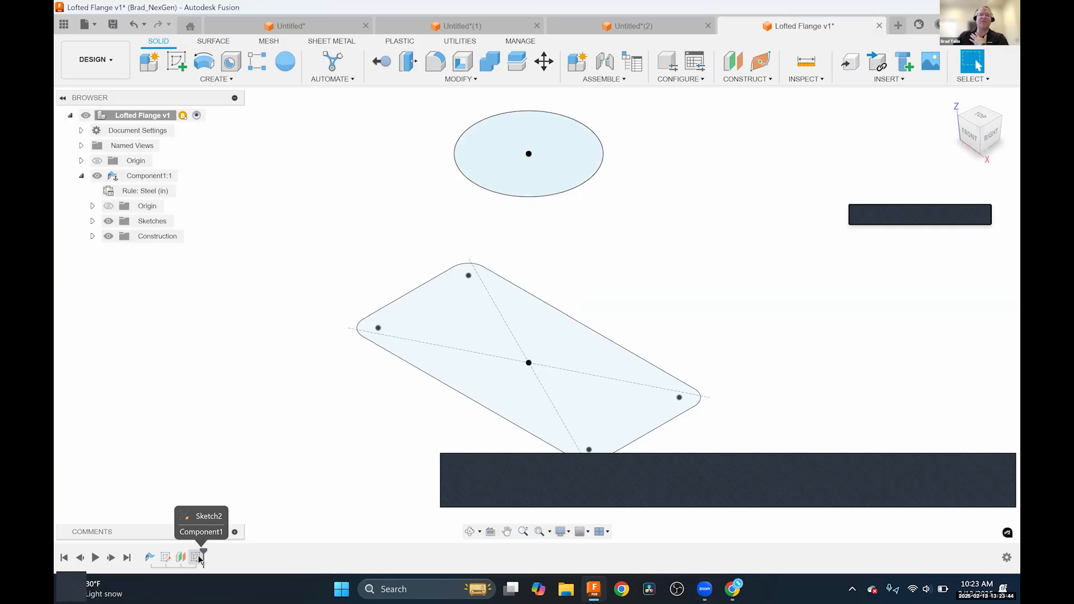
{"action": "double_click", "coordinate": [196, 557]}
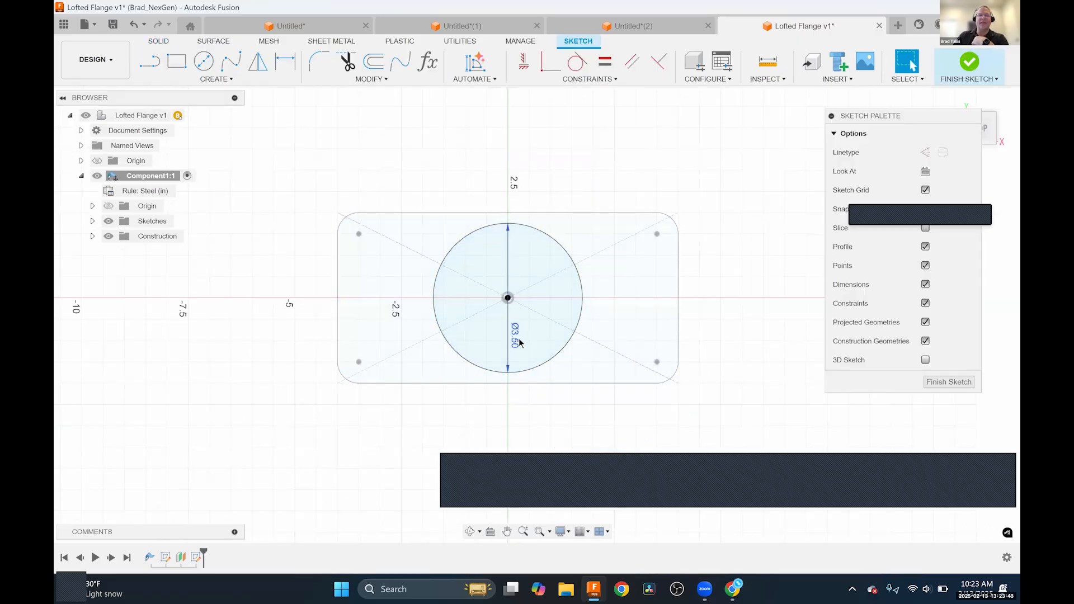
{"action": "left_click", "coordinate": [969, 62]}
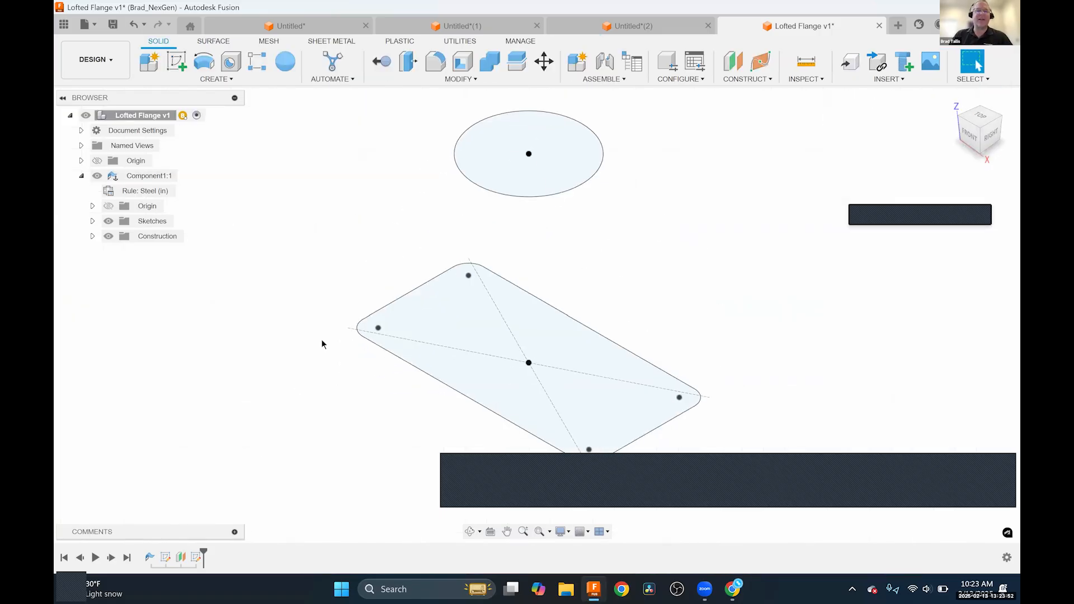
Start a lofted sheet metal flange with the rounded rectangle and the circle above it as profiles.
{"action": "left_click", "coordinate": [329, 42]}
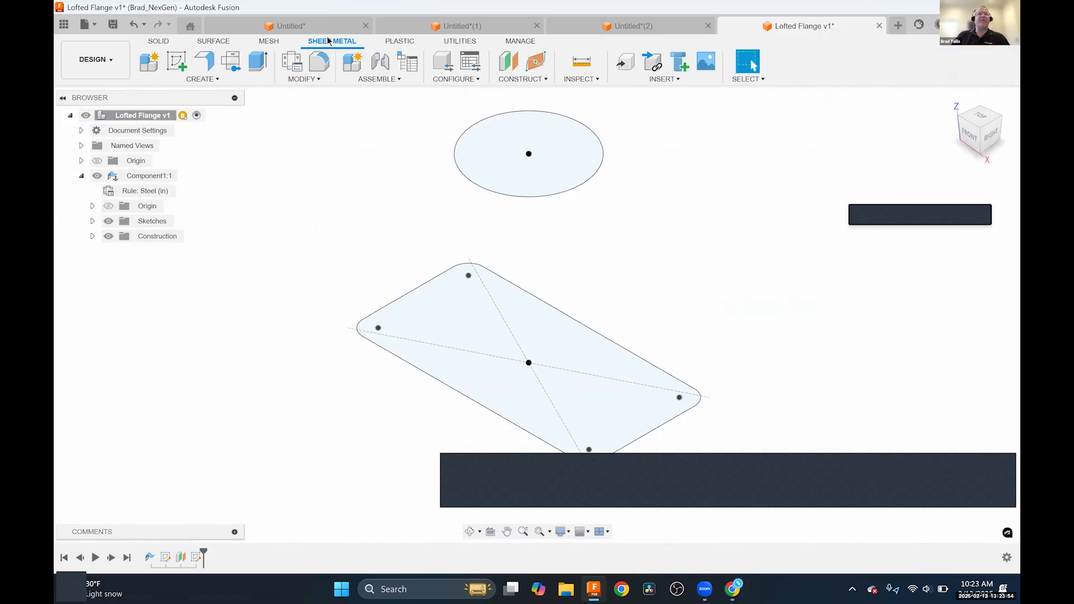
{"action": "left_click", "coordinate": [204, 61]}
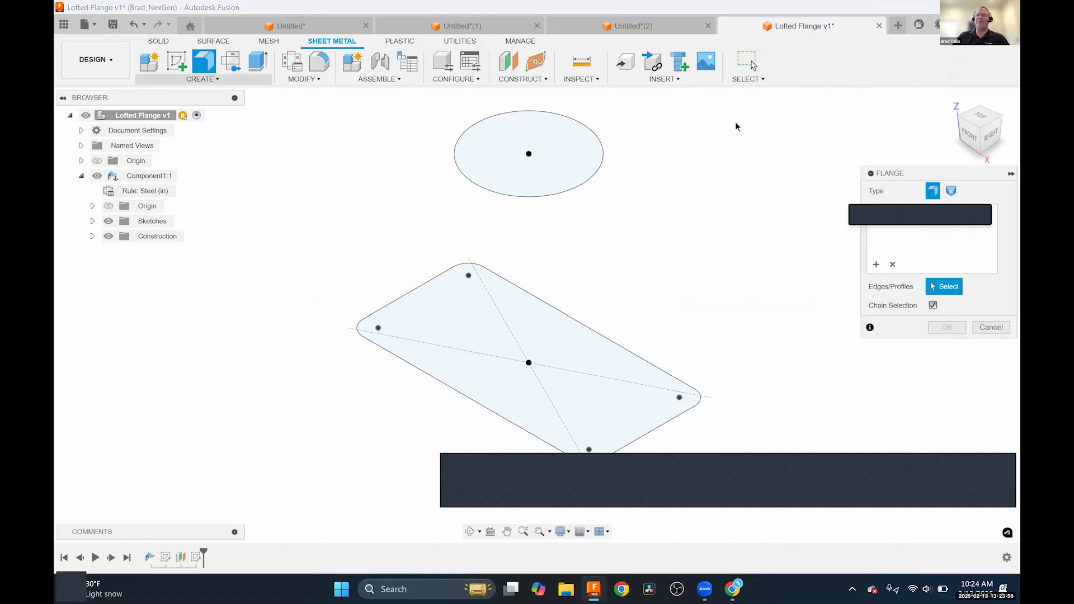
{"action": "left_click_drag", "start_coordinate": [934, 175], "coordinate": [766, 141]}
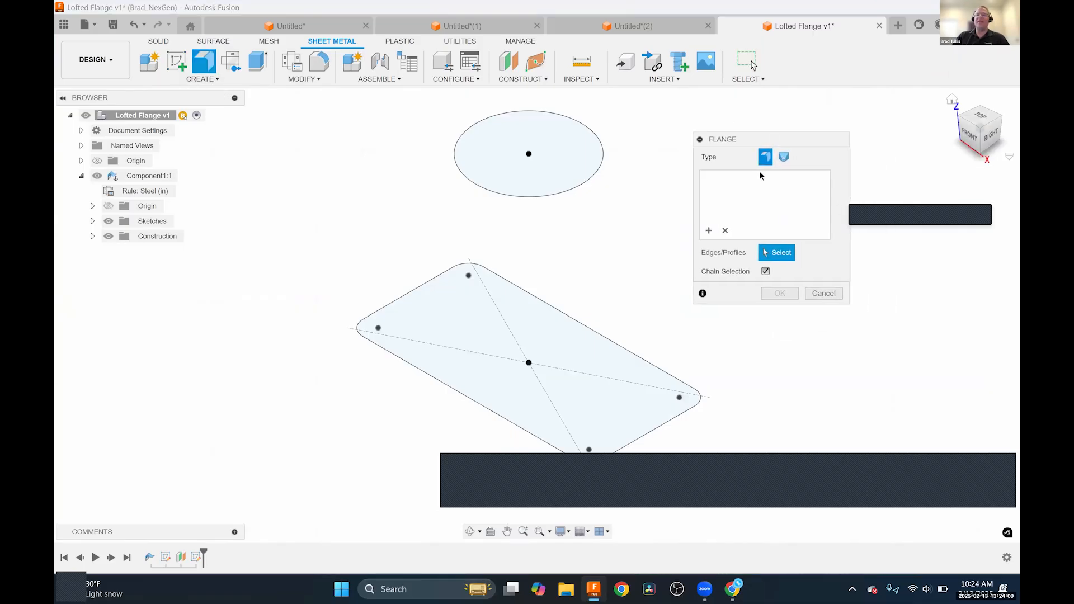
{"action": "left_click", "coordinate": [788, 160]}
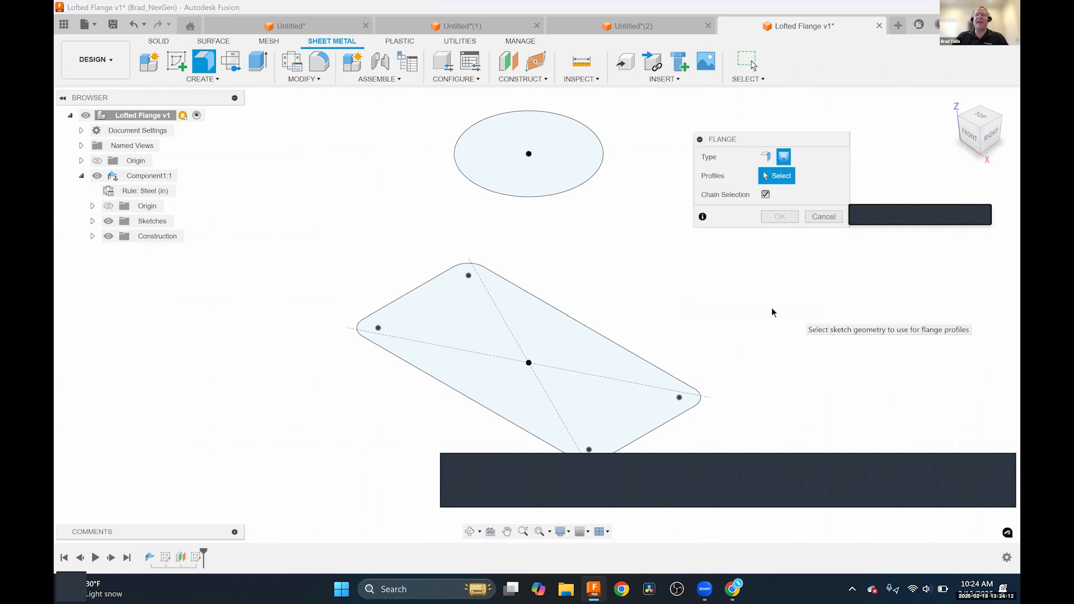
{"action": "left_click", "coordinate": [547, 336]}
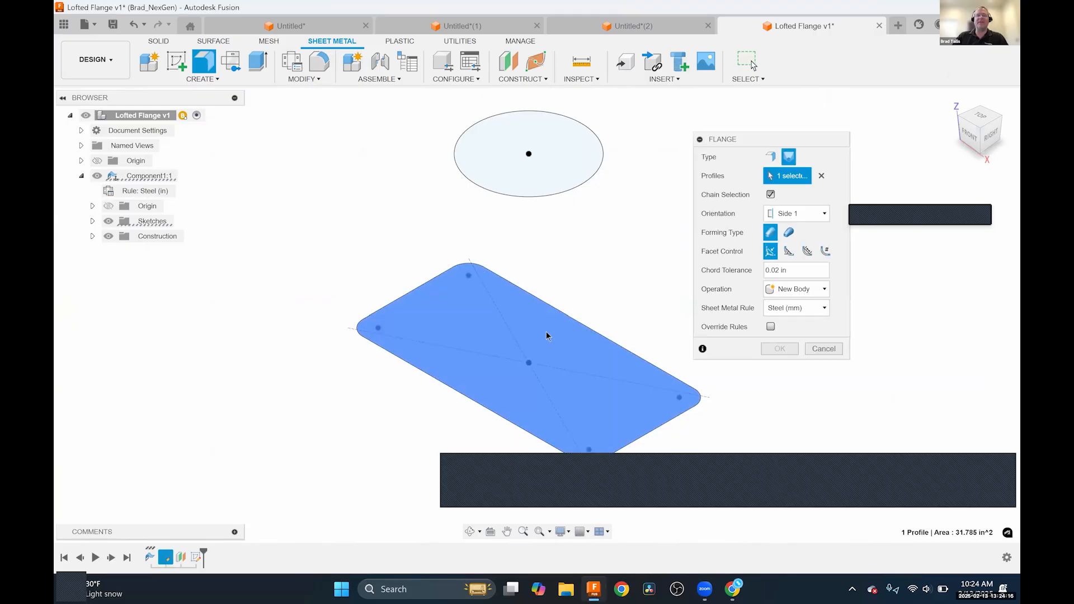
{"action": "left_click", "coordinate": [568, 173]}
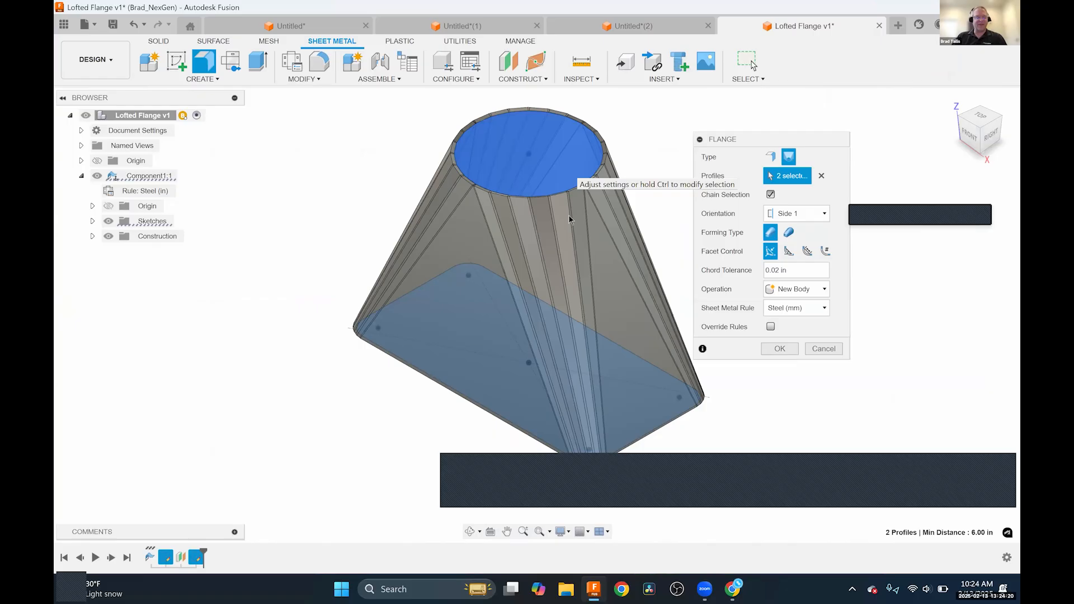
{"action": "middle_click_drag", "start_coordinate": [689, 460], "coordinate": [650, 453], "text": "shift"}
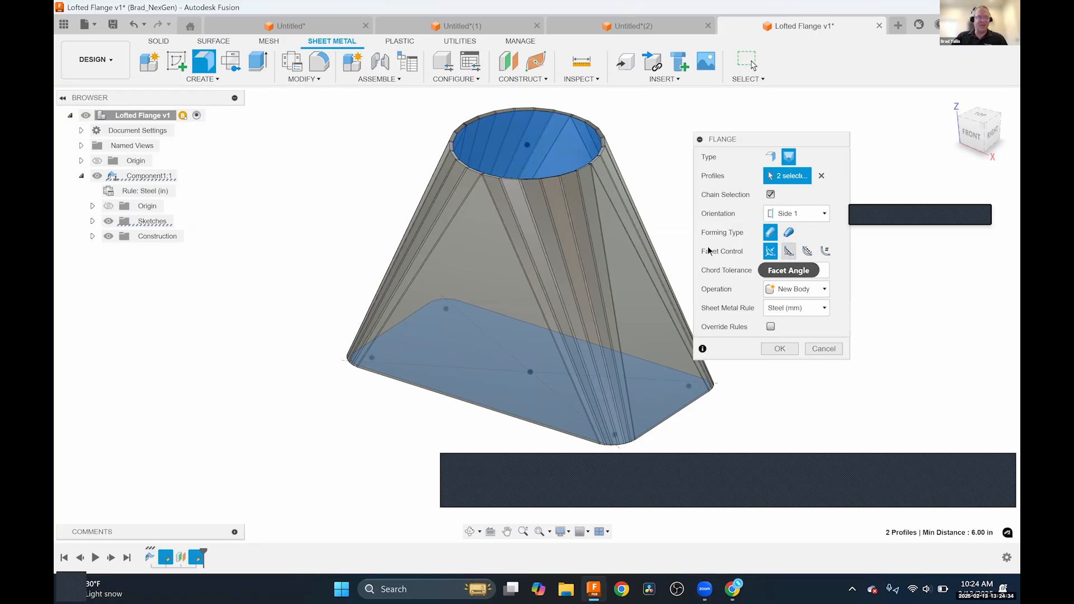
Compare the Side 2 and Center orientations of the lofted flange at the circular rim, and restore Side 1.
{"action": "middle_click_drag", "start_coordinate": [605, 174], "coordinate": [605, 145], "text": "shift"}
{"action": "scroll", "coordinate": [590, 164], "scroll_direction": "up", "scroll_amount": 5}
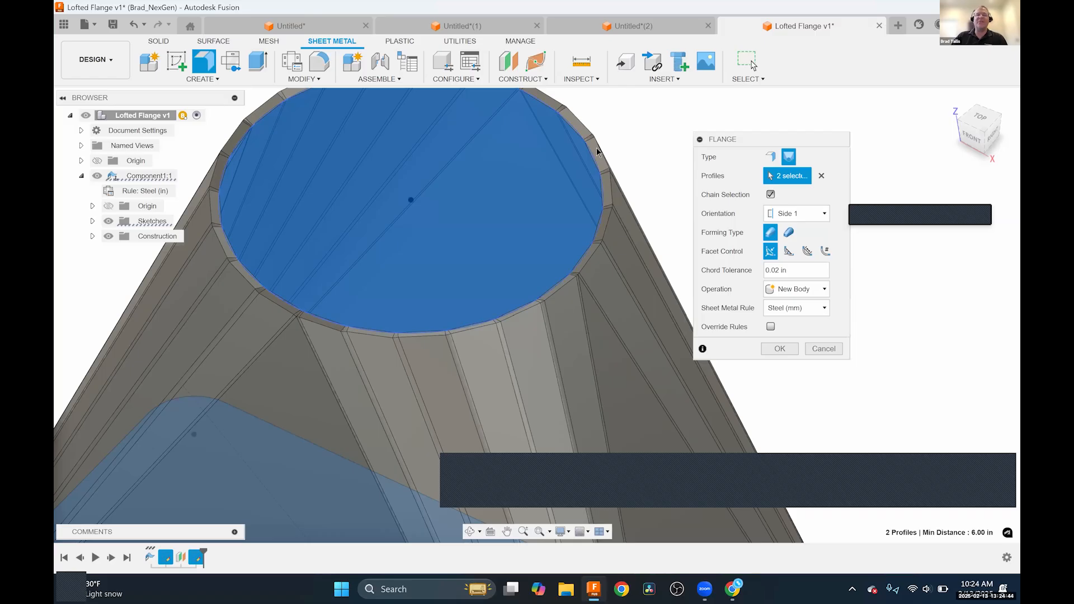
{"action": "left_click", "coordinate": [816, 215]}
{"action": "left_click", "coordinate": [795, 242]}
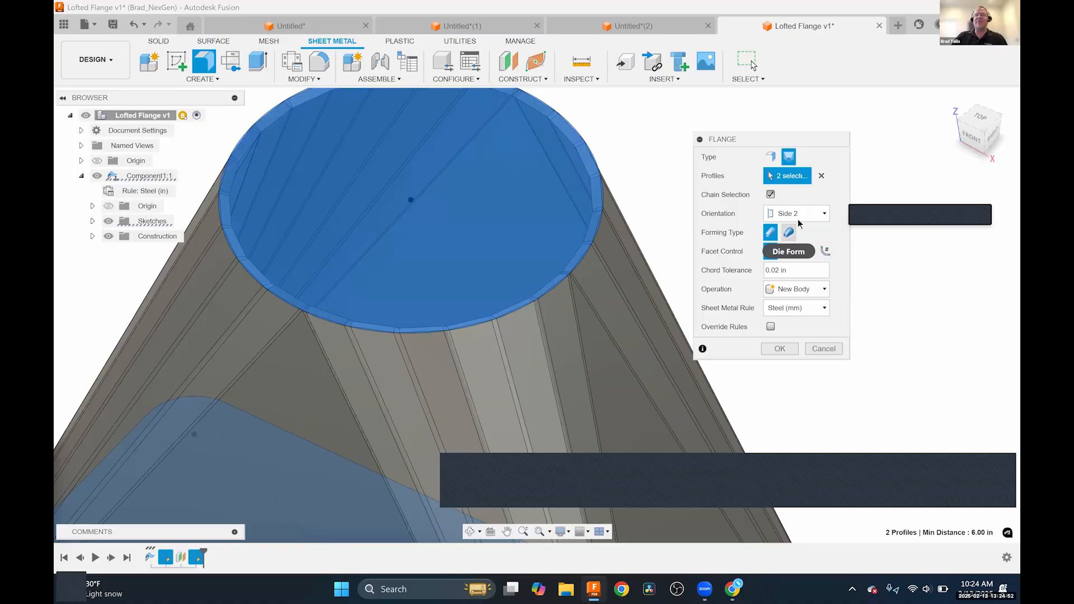
{"action": "left_click", "coordinate": [793, 215]}
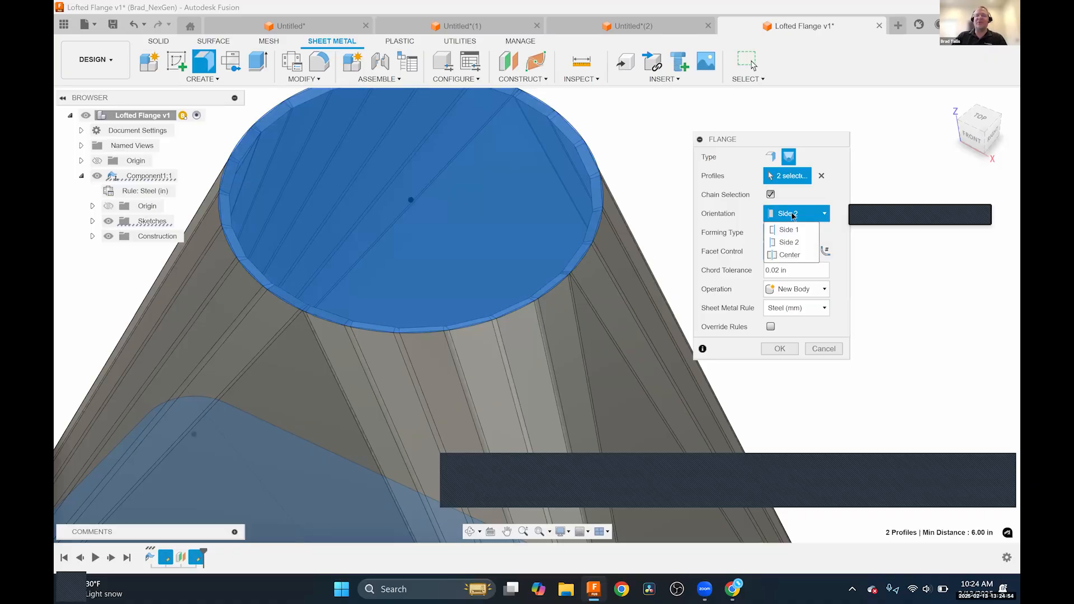
{"action": "left_click", "coordinate": [791, 255]}
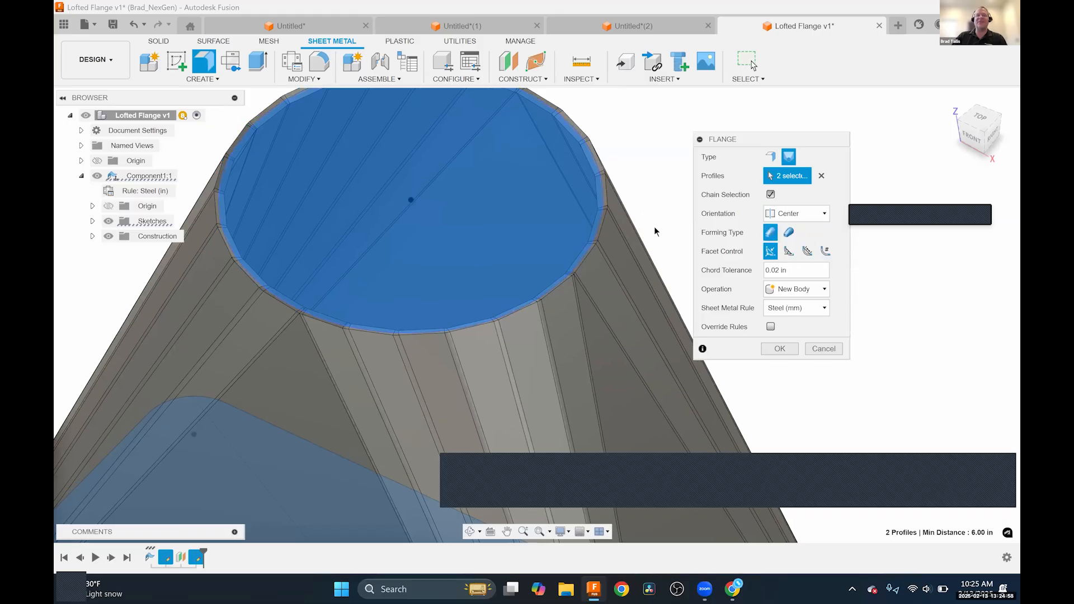
{"action": "left_click", "coordinate": [800, 213]}
{"action": "left_click", "coordinate": [790, 230]}
{"action": "scroll", "coordinate": [637, 295], "scroll_direction": "down", "scroll_amount": 3}
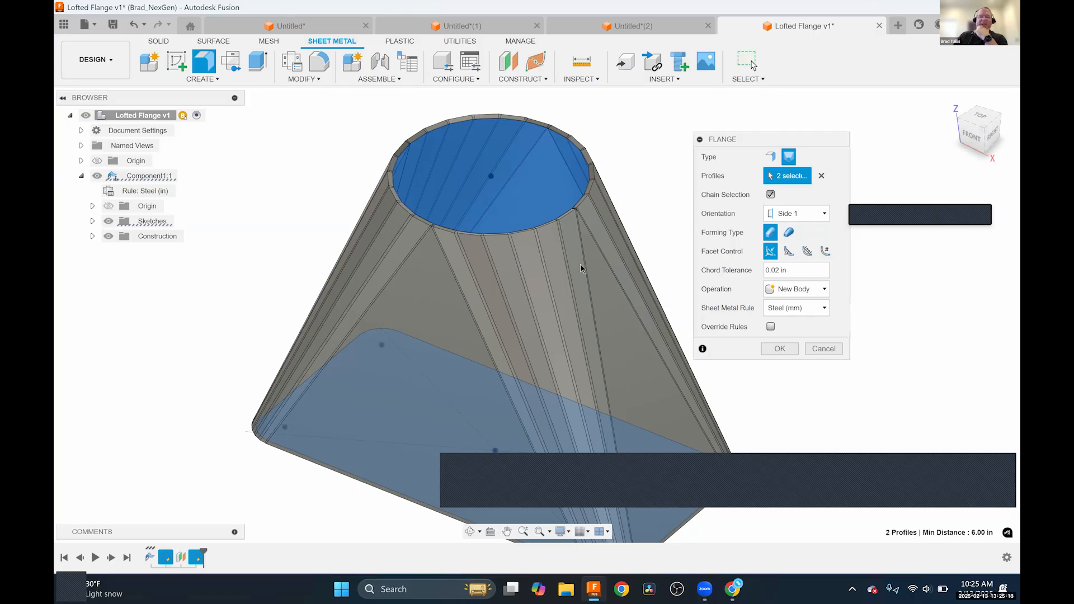
Preview the lofted flange with the Die Form forming type and switch back to the faceted forming type.
{"action": "left_click", "coordinate": [789, 232]}
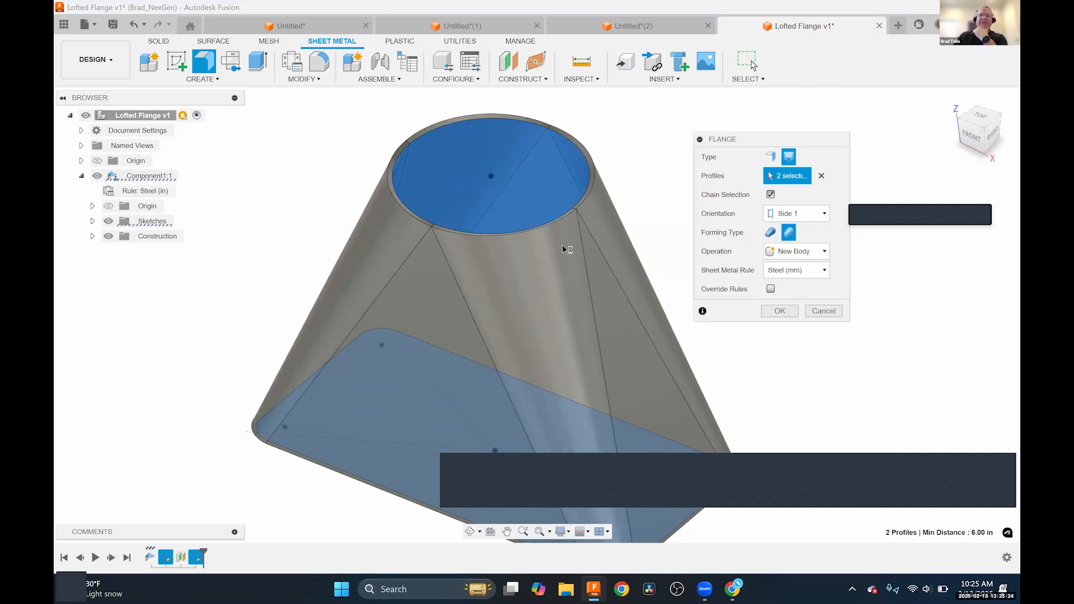
{"action": "scroll", "coordinate": [604, 318], "scroll_direction": "down", "scroll_amount": 1}
{"action": "middle_click_drag", "start_coordinate": [608, 314], "coordinate": [609, 290]}
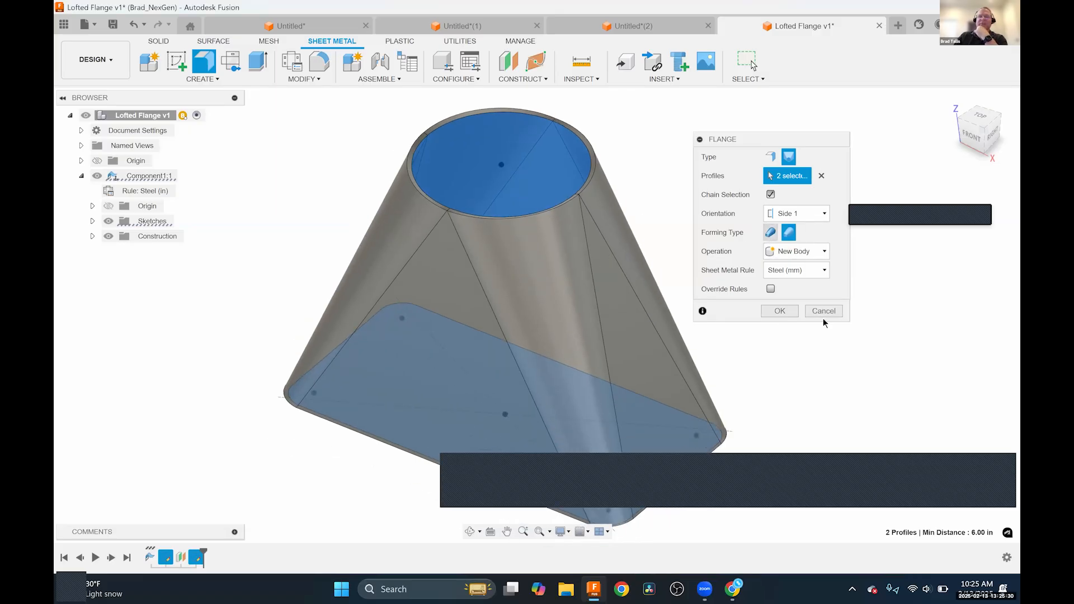
{"action": "left_click", "coordinate": [794, 351]}
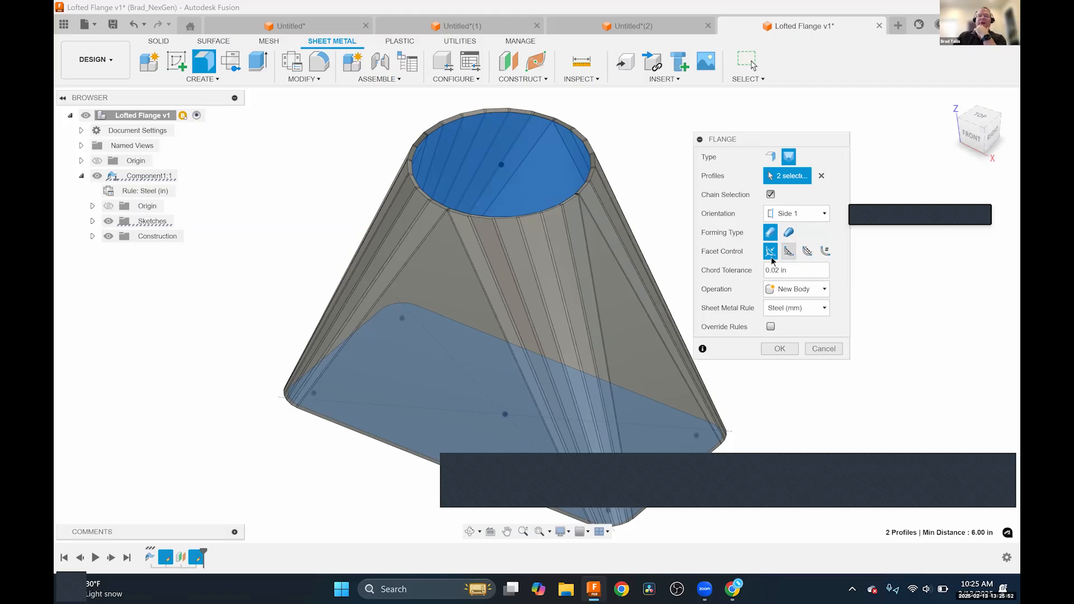
Try controlling the flange facets by a facet angle of 10 degrees and by a facet distance of 0.75 in.
{"action": "left_click", "coordinate": [788, 251]}
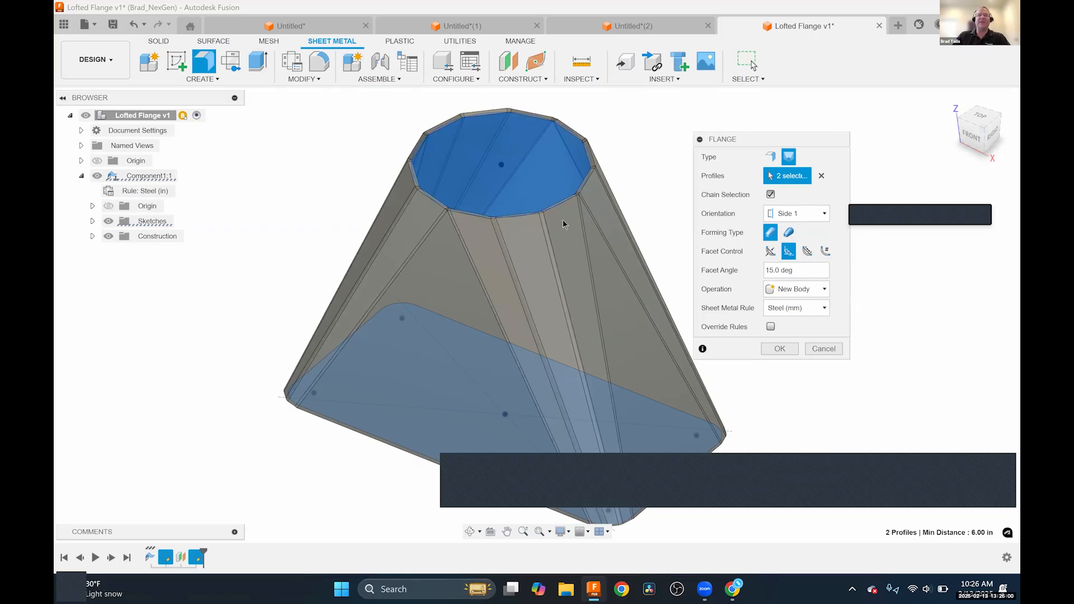
{"action": "left_click", "coordinate": [773, 270]}
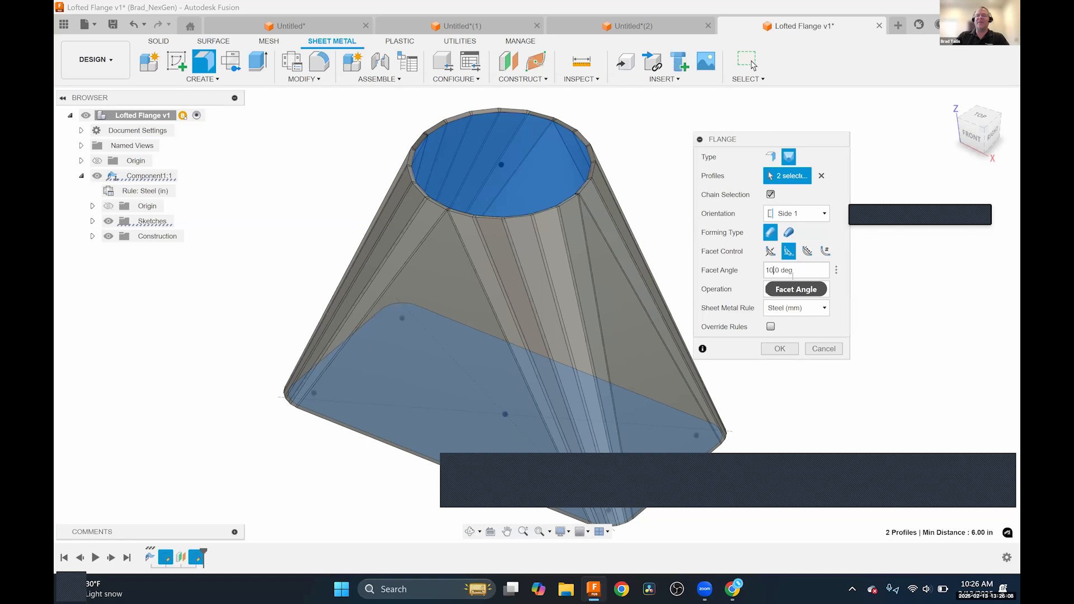
{"action": "left_click", "coordinate": [807, 253]}
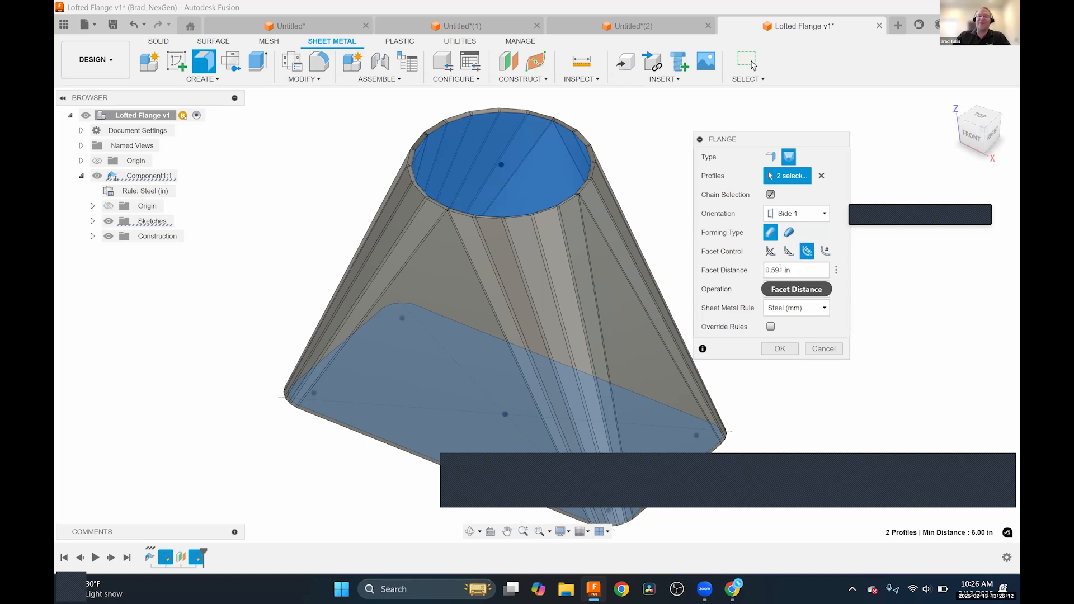
{"action": "key", "text": "BackSpace"}
{"action": "double_click", "coordinate": [772, 271]}
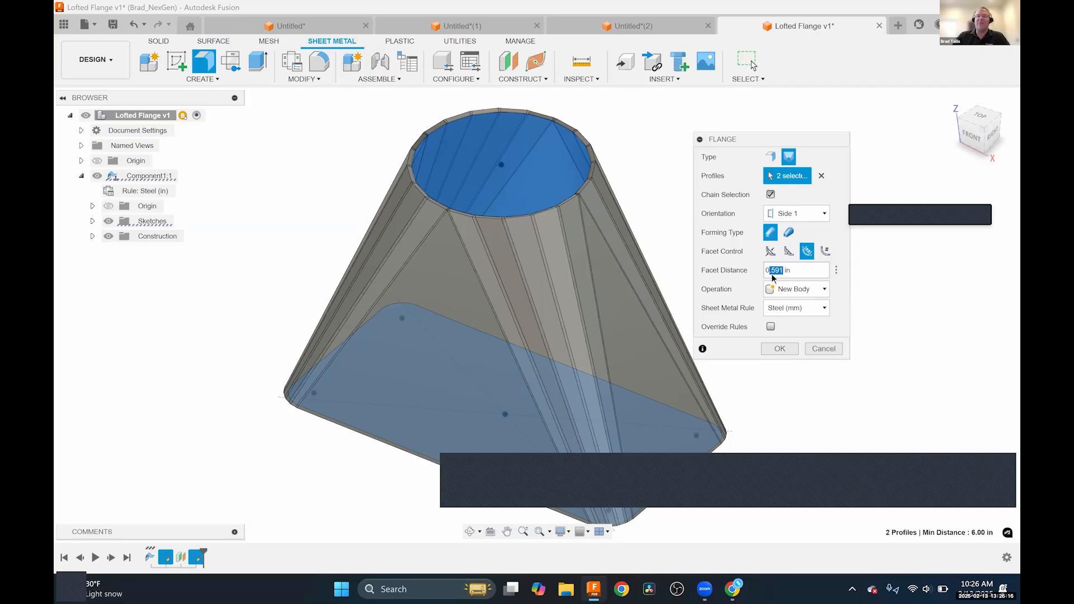
{"action": "type", "text": "75"}
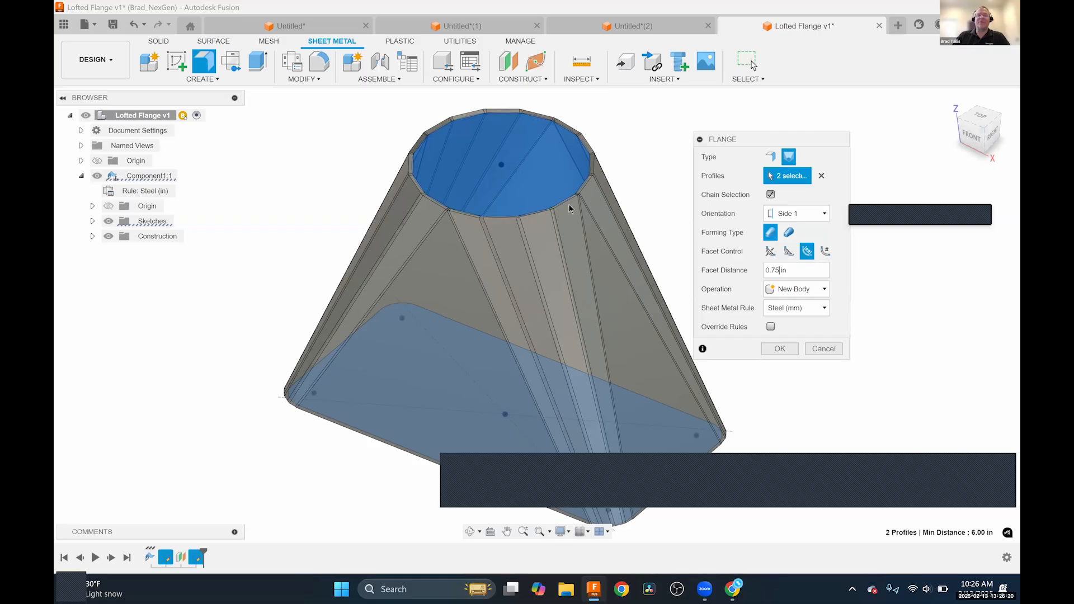
Control the facets by number, compare values down to 2, set the facet number to 5, and create the lofted flange.
{"action": "left_click", "coordinate": [827, 252]}
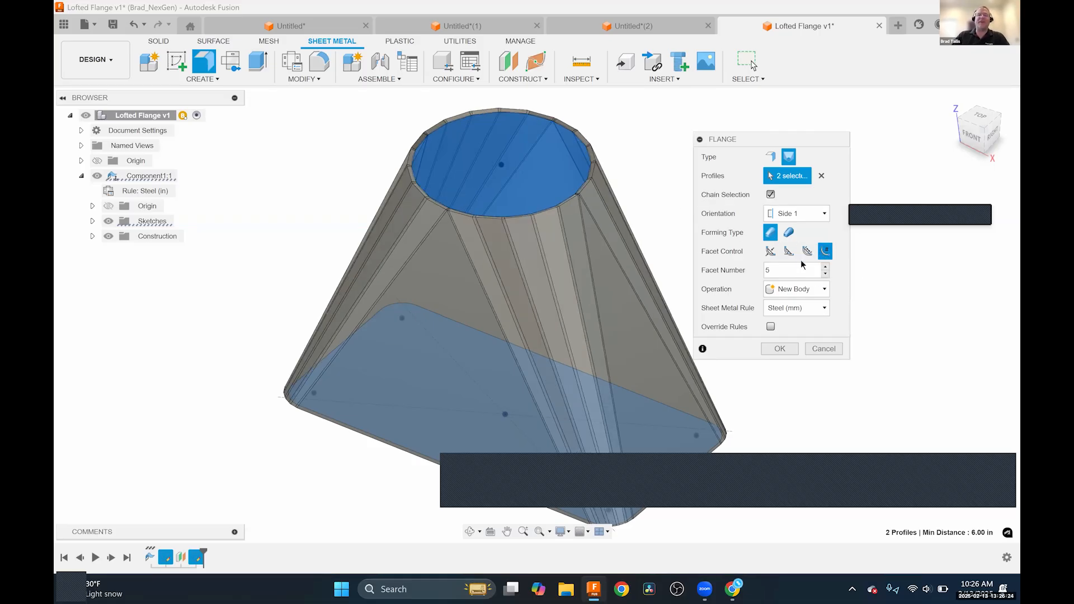
{"action": "left_click", "coordinate": [826, 275]}
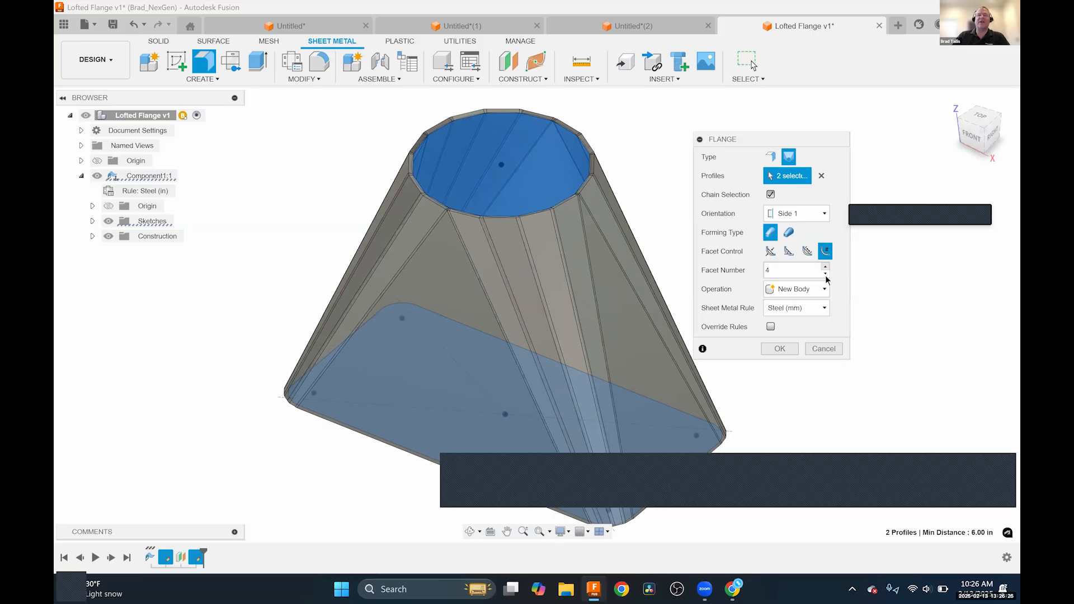
{"action": "left_click", "coordinate": [826, 275]}
{"action": "left_click", "coordinate": [826, 275]}
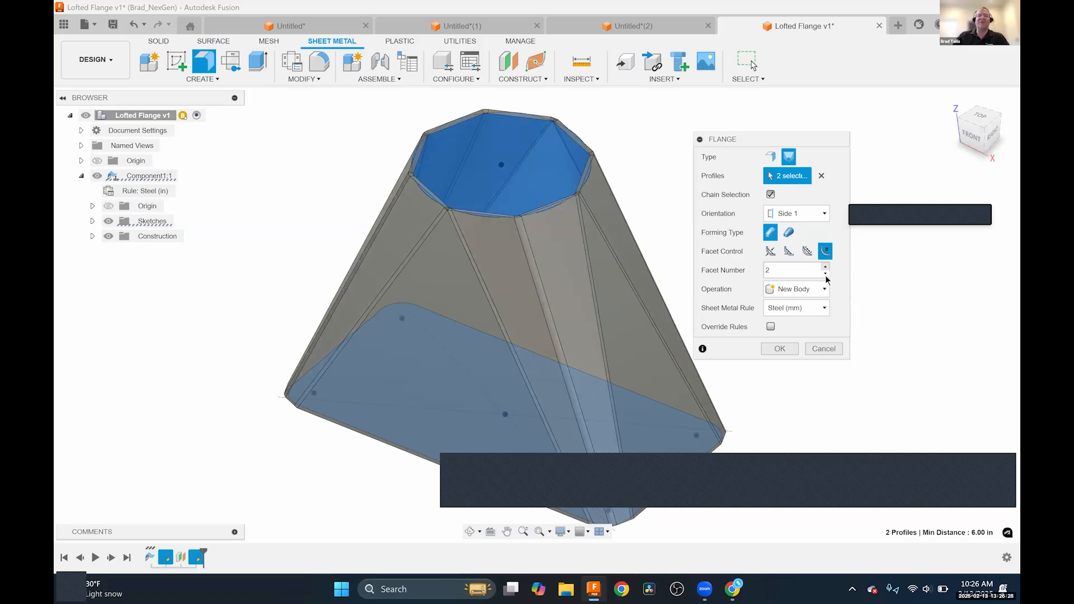
{"action": "left_click", "coordinate": [826, 268]}
{"action": "left_click", "coordinate": [826, 267]}
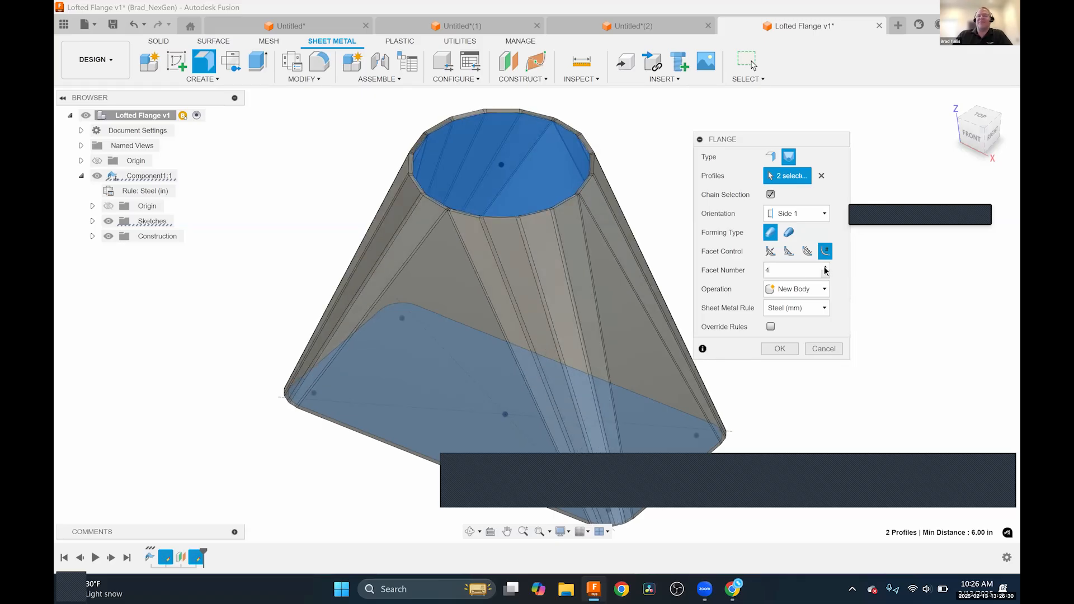
{"action": "left_click", "coordinate": [826, 267]}
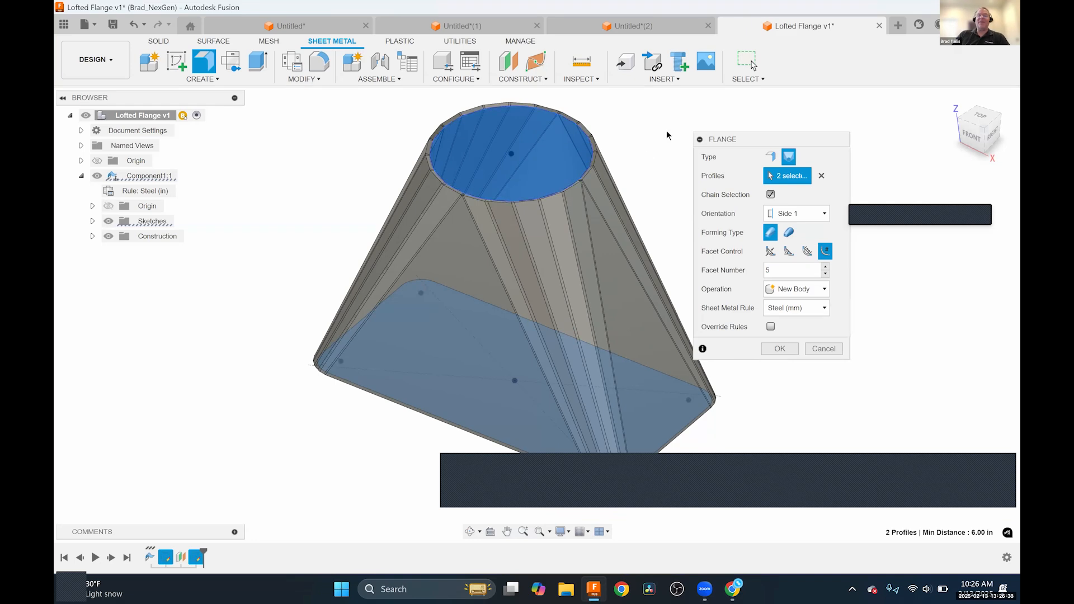
{"action": "left_click", "coordinate": [774, 352]}
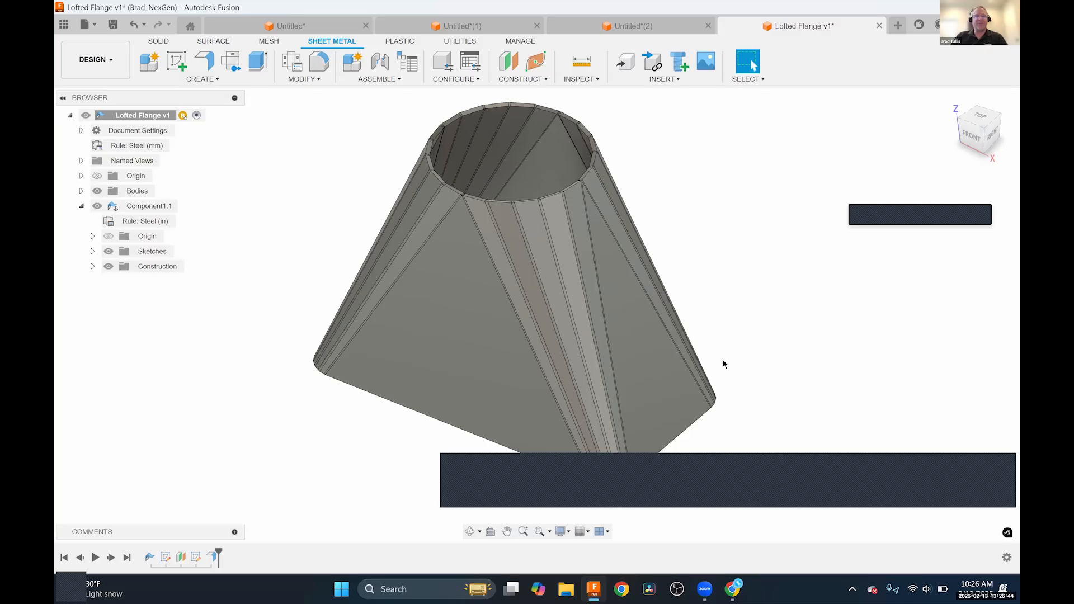
Try to unfold the lofted flange with its large triangular front face as the stationary entity, and cancel the command.
{"action": "mouse_move", "coordinate": [384, 395]}
{"action": "middle_mouse_down", "text": "shift"}
{"action": "mouse_move", "coordinate": [398, 350]}
{"action": "mouse_move", "coordinate": [391, 271]}
{"action": "mouse_move", "coordinate": [394, 381]}
{"action": "middle_mouse_up", "text": "shift"}
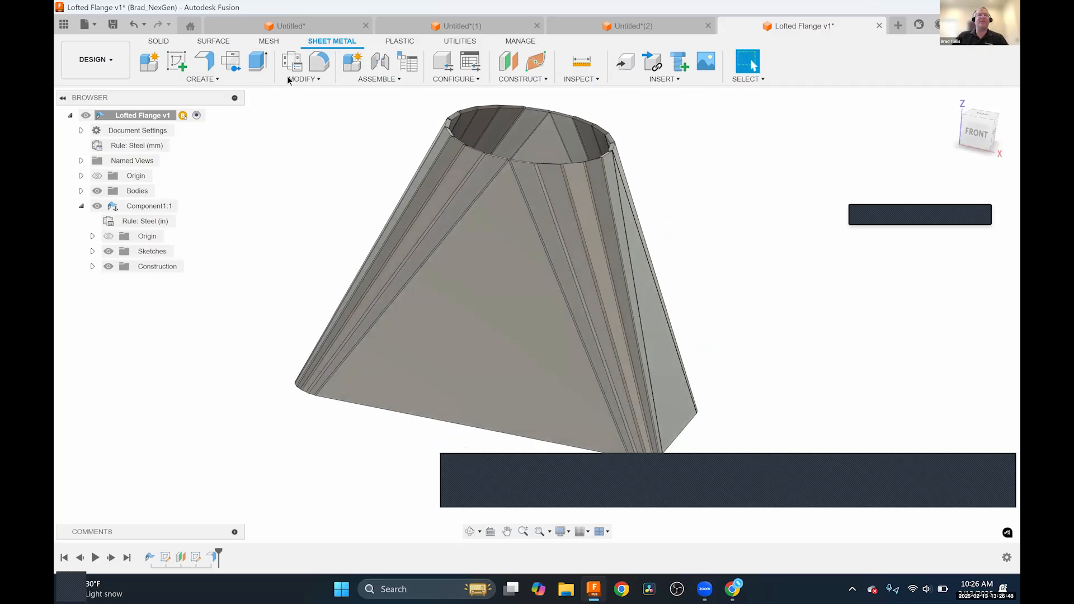
{"action": "left_click", "coordinate": [296, 83]}
{"action": "left_click", "coordinate": [305, 140]}
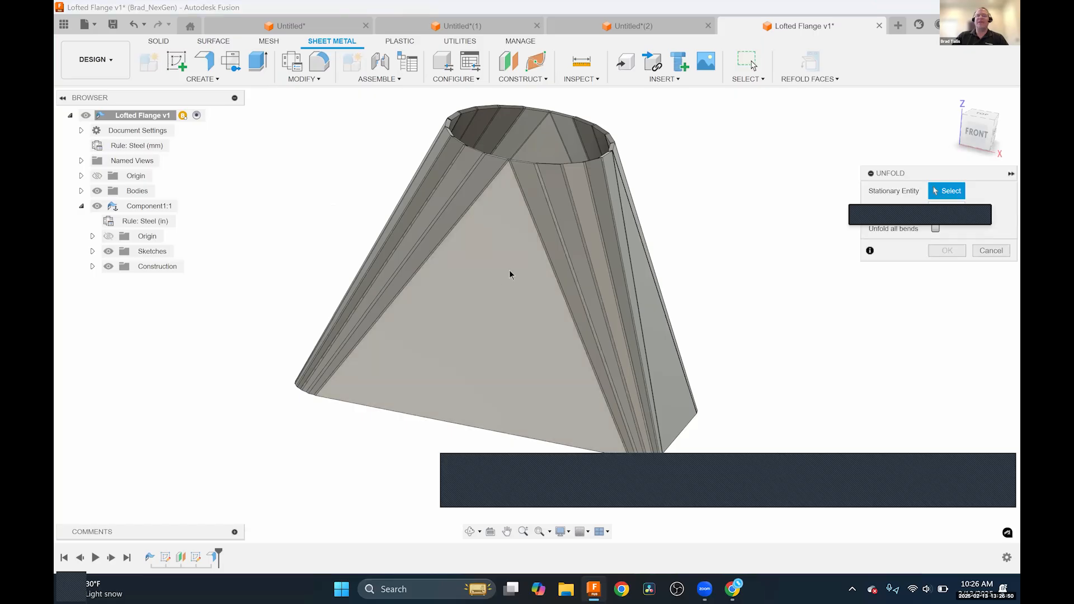
{"action": "left_click", "coordinate": [479, 282]}
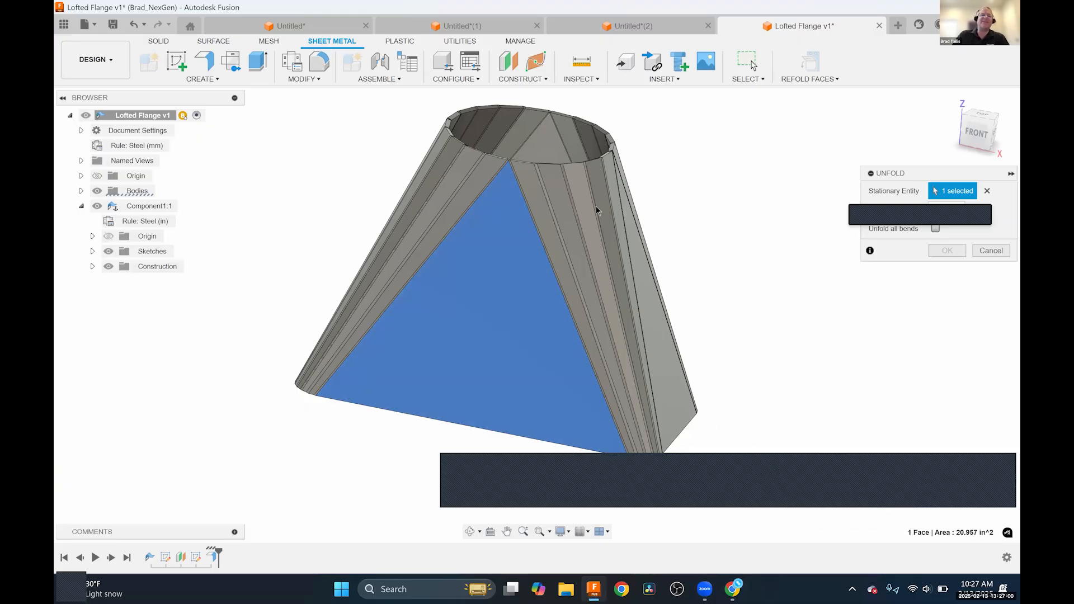
{"action": "left_click", "coordinate": [991, 251]}
{"action": "middle_click_drag", "start_coordinate": [503, 341], "coordinate": [495, 367], "text": "shift"}
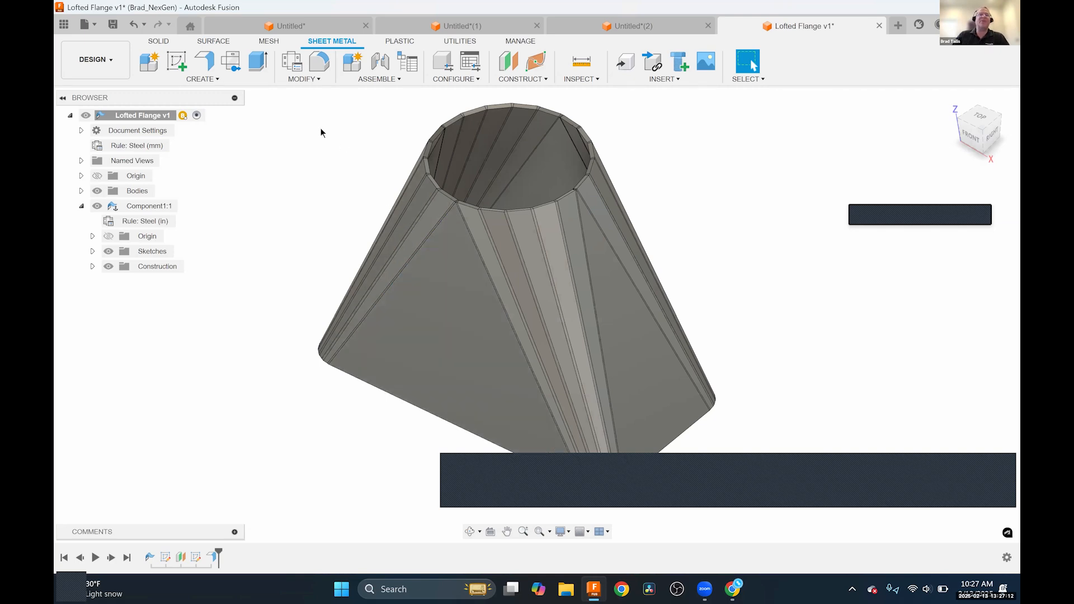
Rip the lofted flange open along one of the narrow bend faces at its front rounded corner.
{"action": "left_click", "coordinate": [302, 79]}
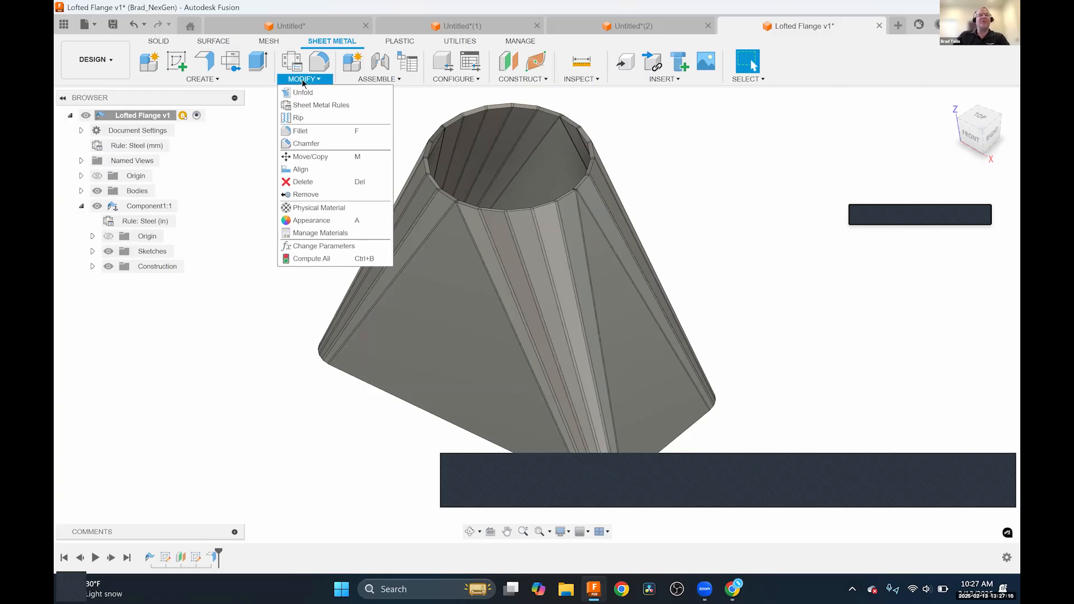
{"action": "left_click", "coordinate": [299, 118]}
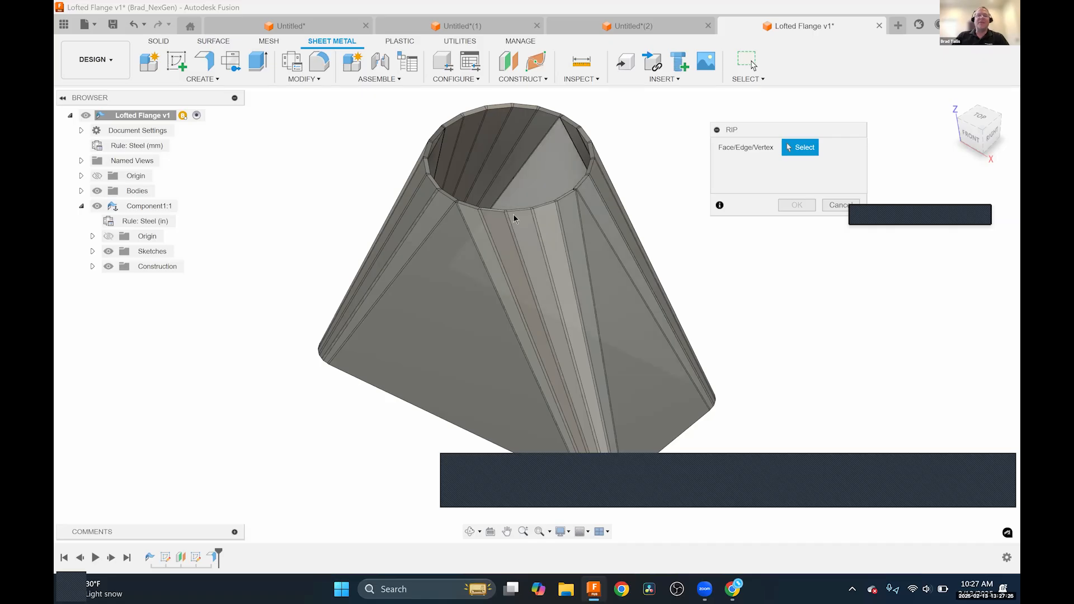
{"action": "scroll", "coordinate": [542, 219], "scroll_direction": "up", "scroll_amount": 4}
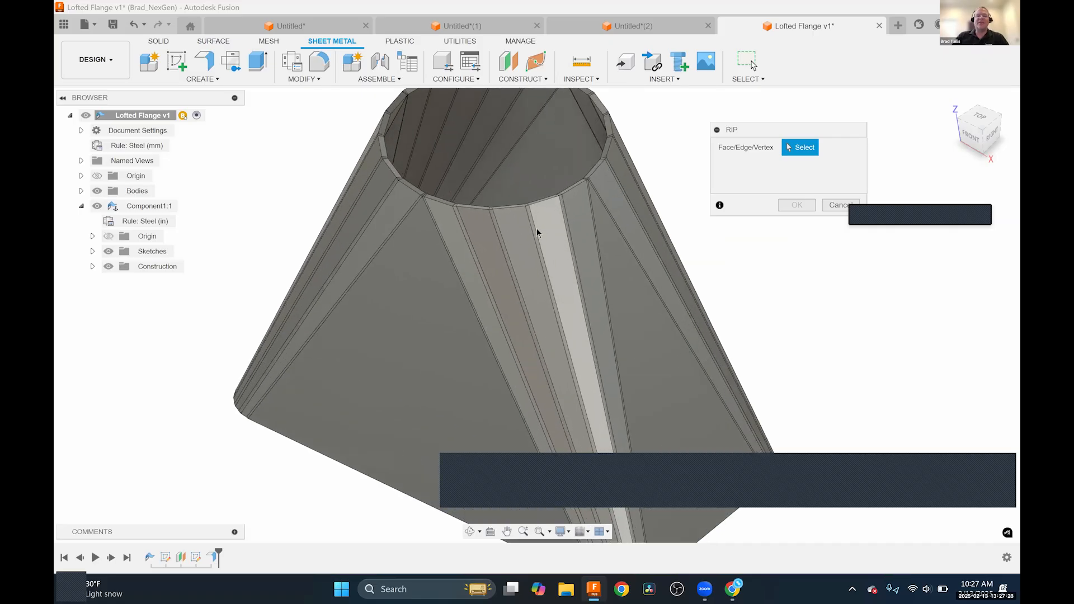
{"action": "scroll", "coordinate": [530, 211], "scroll_direction": "up", "scroll_amount": 3}
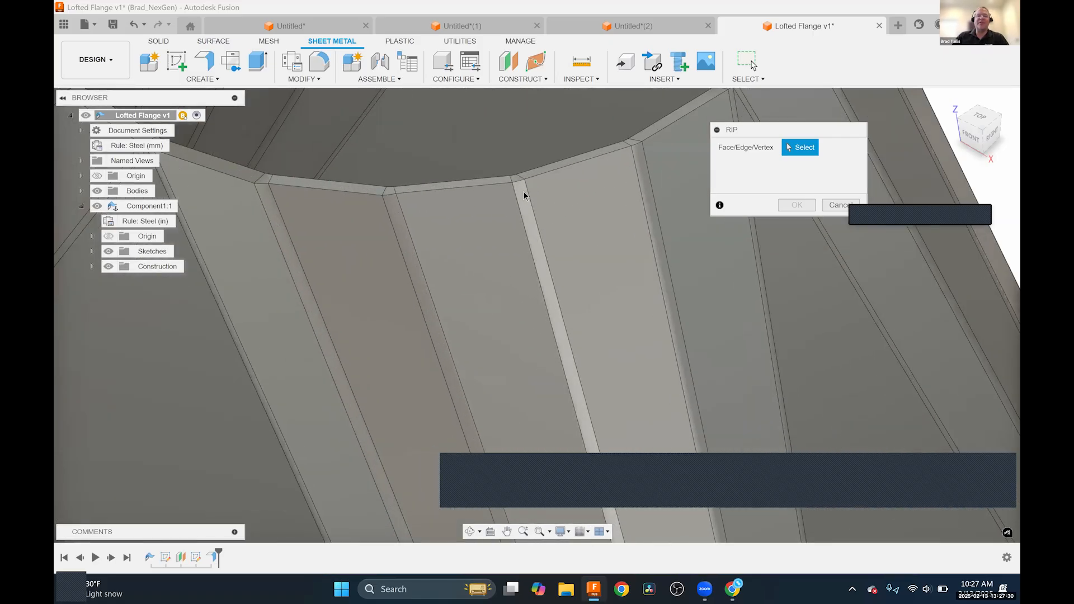
{"action": "left_click", "coordinate": [522, 190]}
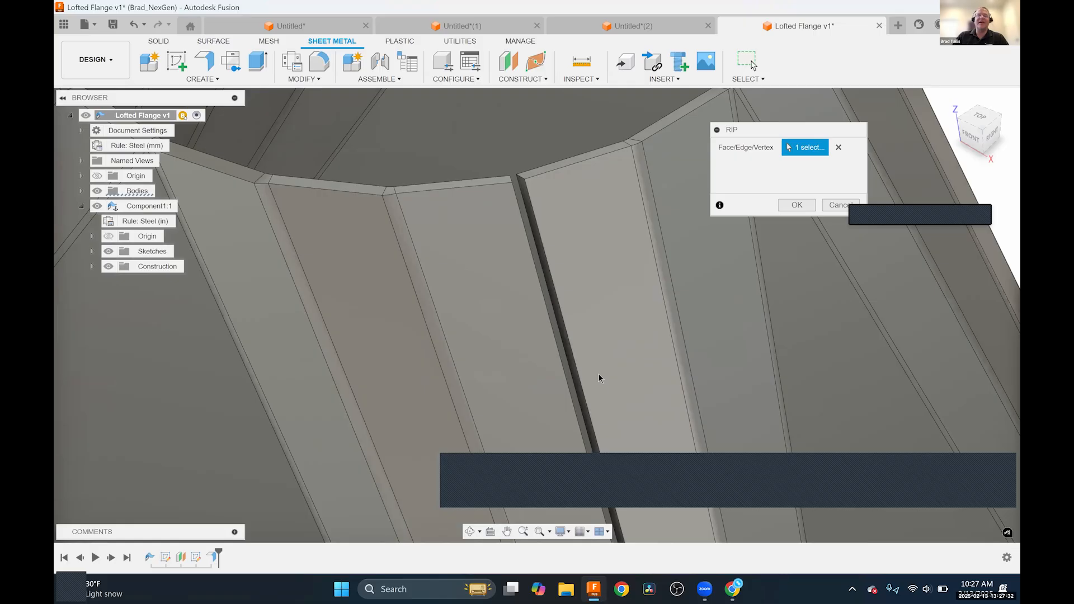
{"action": "scroll", "coordinate": [599, 373], "scroll_direction": "down", "scroll_amount": 5}
{"action": "scroll", "coordinate": [568, 236], "scroll_direction": "up", "scroll_amount": 4}
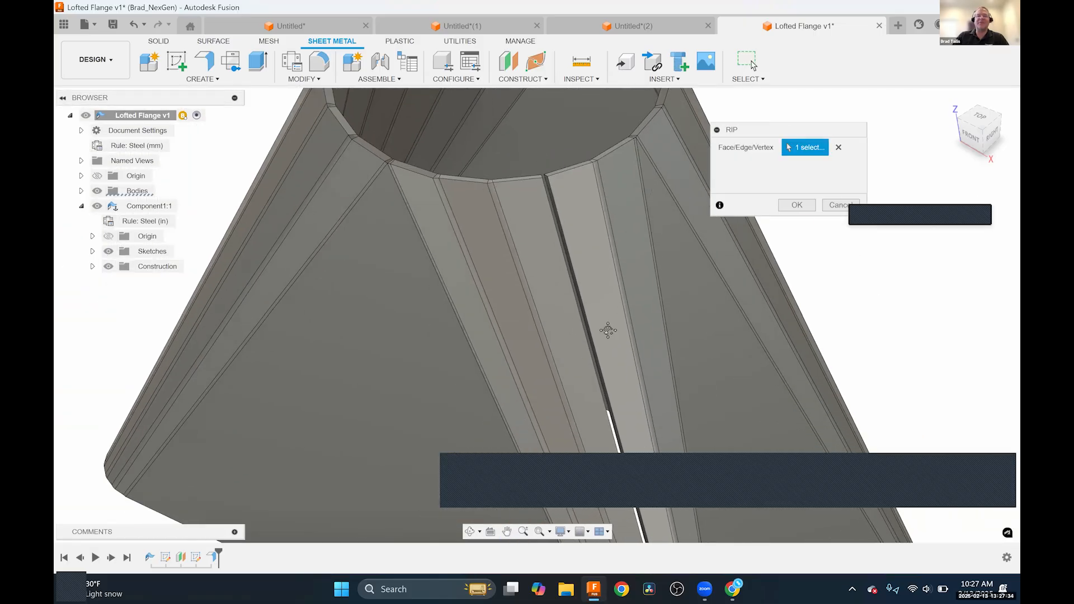
{"action": "scroll", "coordinate": [528, 111], "scroll_direction": "up", "scroll_amount": 2}
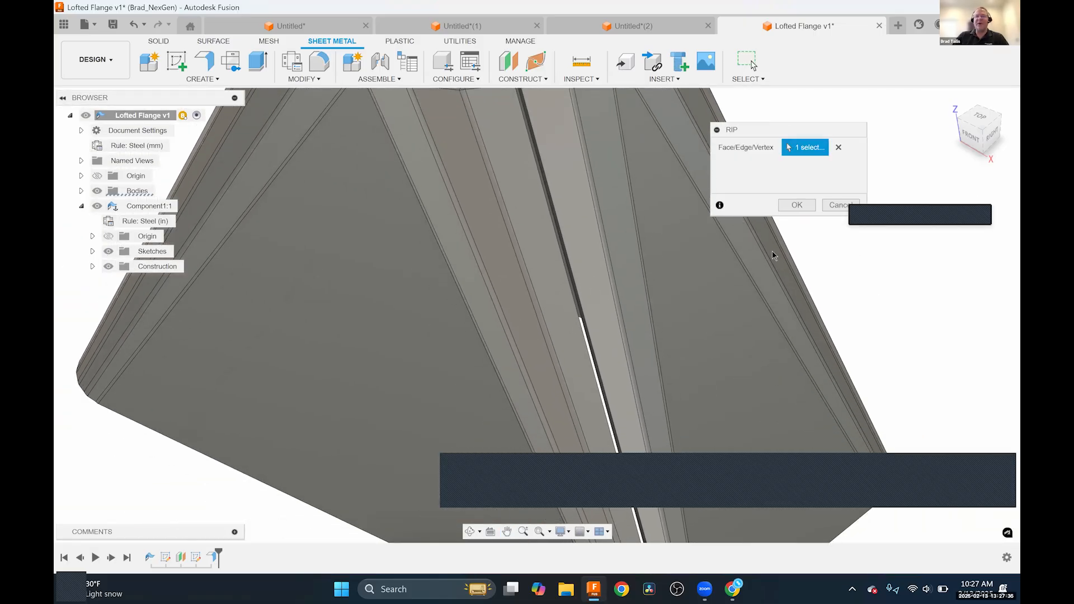
{"action": "scroll", "coordinate": [772, 255], "scroll_direction": "down", "scroll_amount": 2}
{"action": "left_click", "coordinate": [797, 206]}
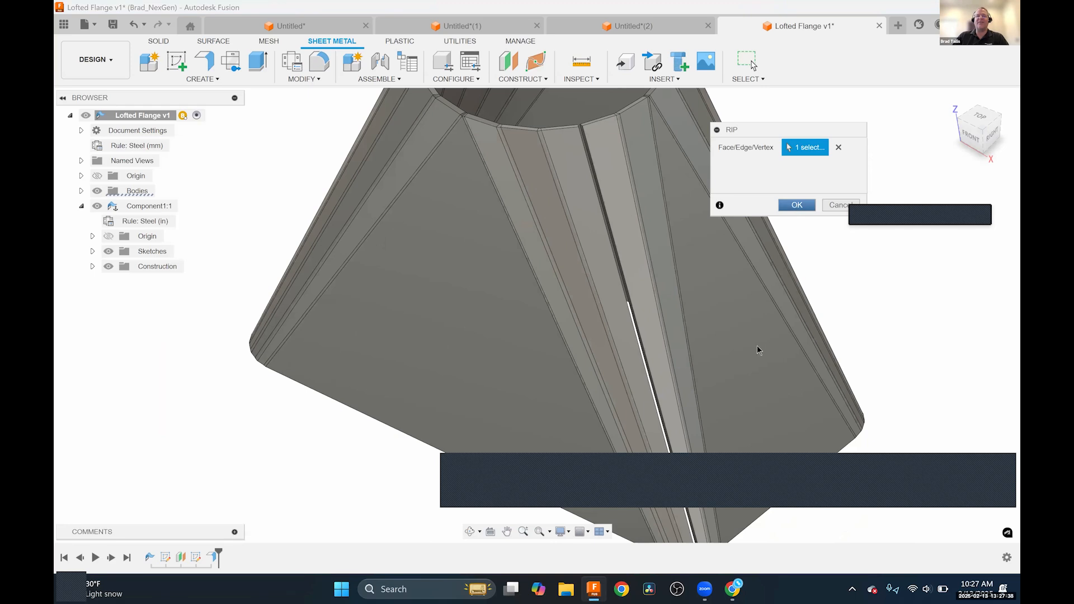
Preview unfolding all bends of the ripped flange with its large triangular front face as the stationary entity, and cancel the command.
{"action": "middle_click_drag", "start_coordinate": [493, 347], "coordinate": [401, 339], "text": "shift"}
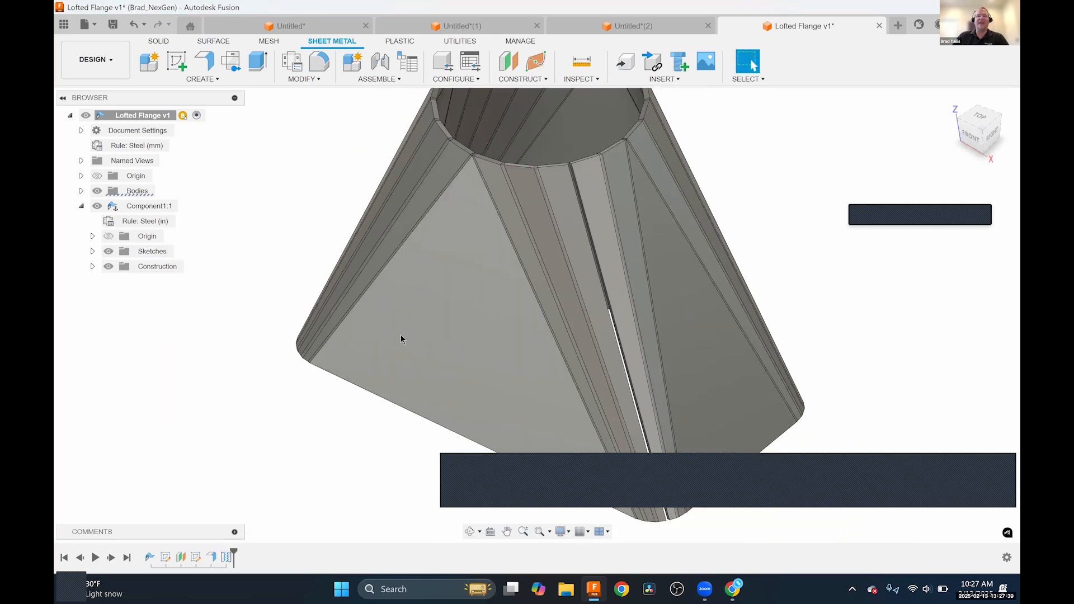
{"action": "left_click", "coordinate": [290, 81]}
{"action": "left_click", "coordinate": [301, 93]}
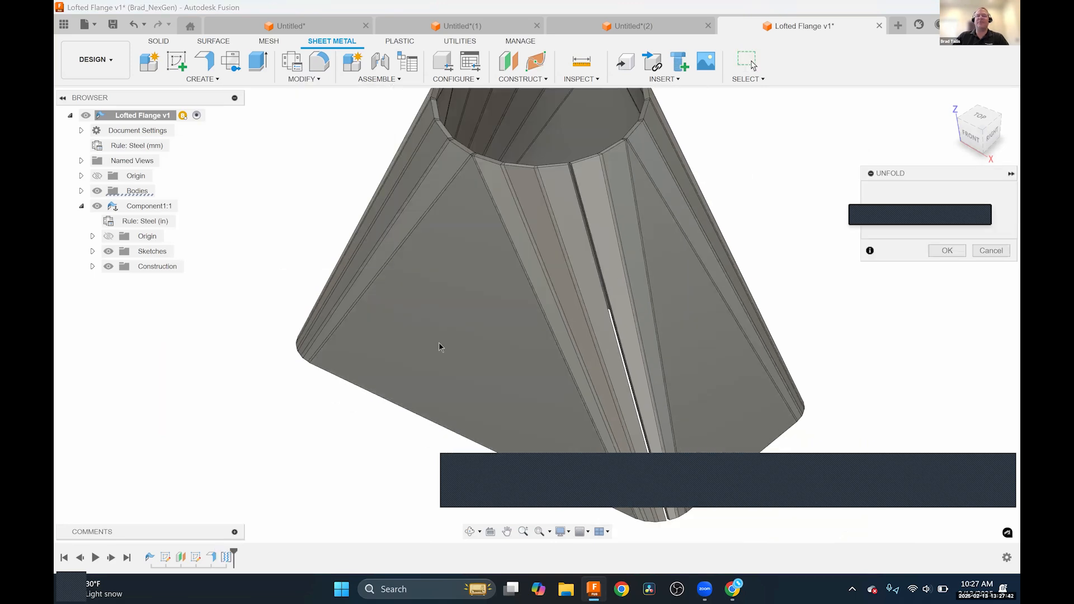
{"action": "left_click", "coordinate": [460, 324]}
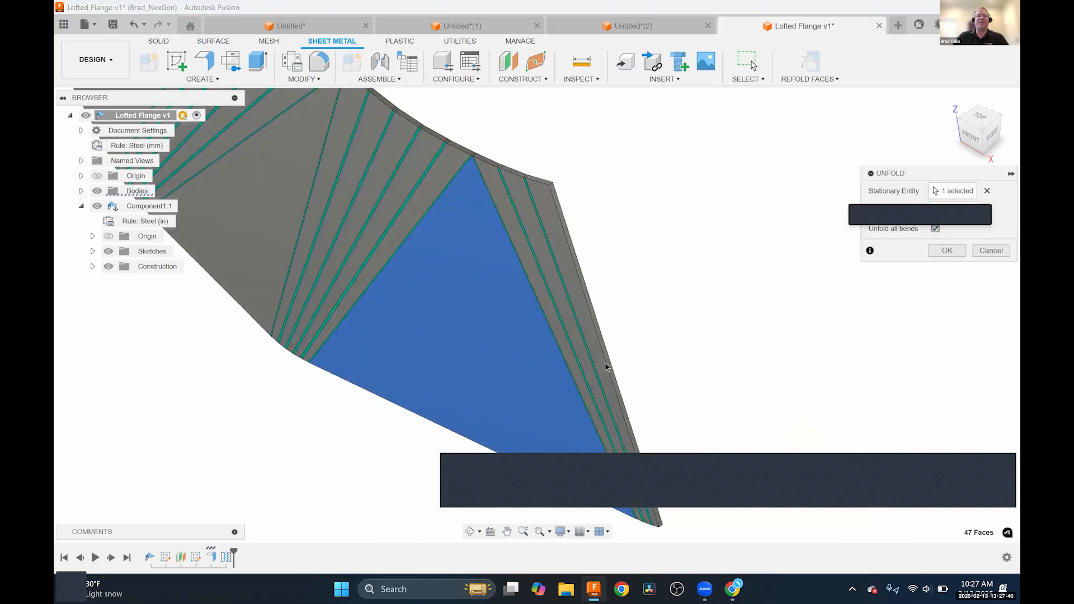
{"action": "middle_click_drag", "start_coordinate": [490, 335], "coordinate": [526, 287], "text": "shift"}
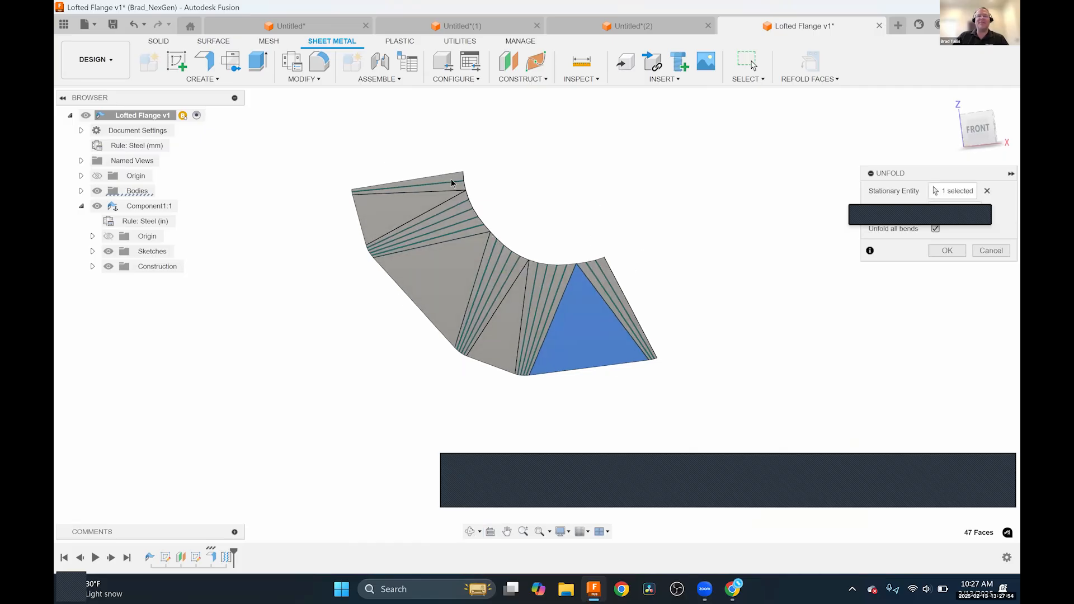
{"action": "left_click", "coordinate": [988, 253]}
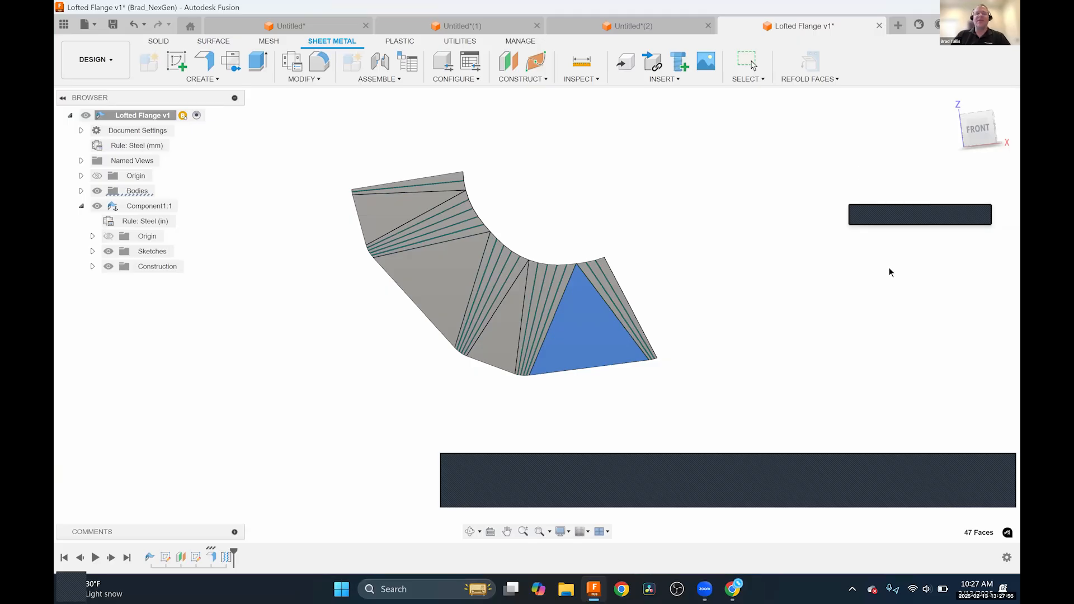
Undo the rip along the corner bend face.
{"action": "middle_click_drag", "start_coordinate": [635, 317], "coordinate": [639, 297], "text": "shift"}
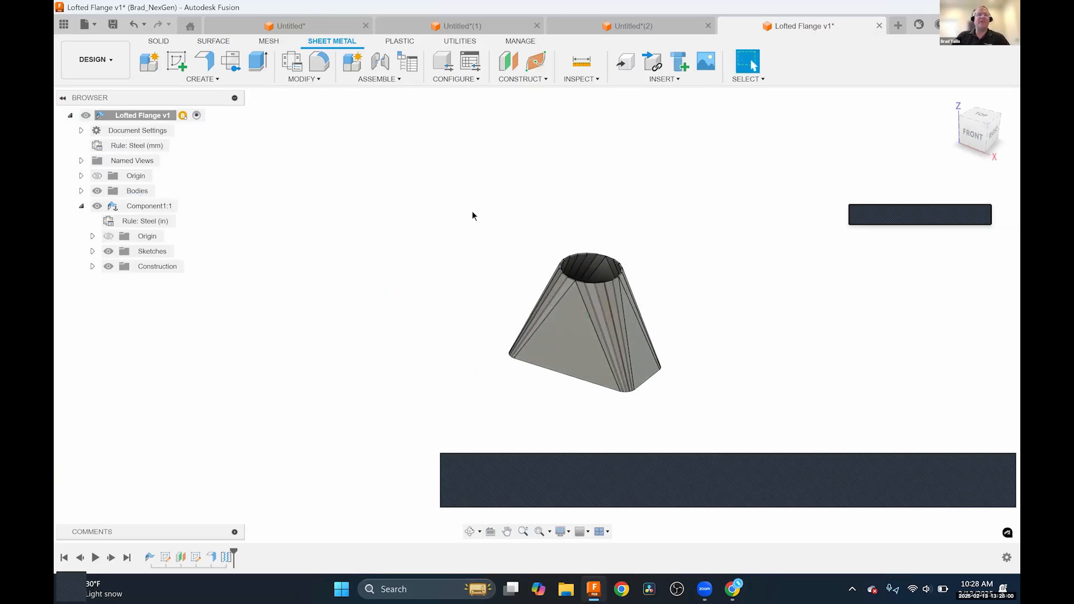
{"action": "scroll", "coordinate": [593, 336], "scroll_direction": "up", "scroll_amount": 4}
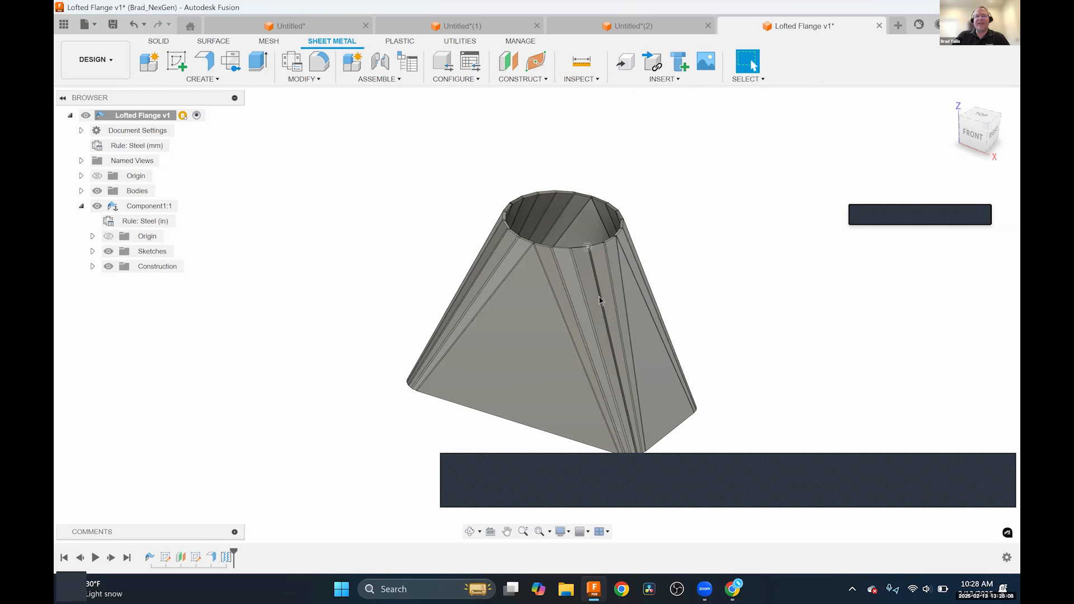
{"action": "left_click", "coordinate": [133, 24]}
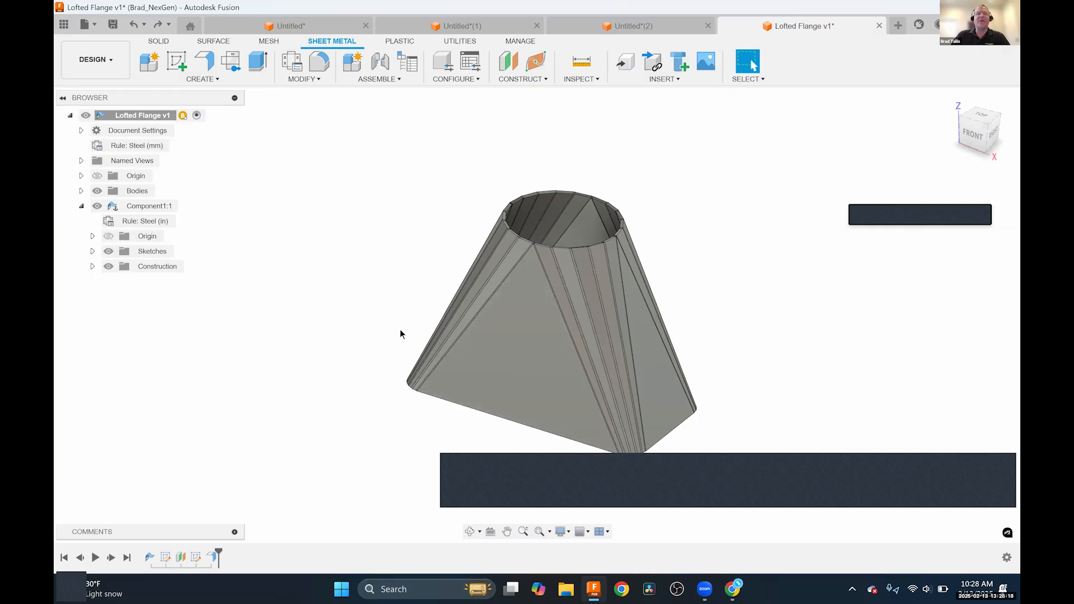
Rip the large triangular front face from its lower edge at a 3.49 in offset to its upper vertex, with a 0.05 in gap width.
{"action": "left_click", "coordinate": [296, 79]}
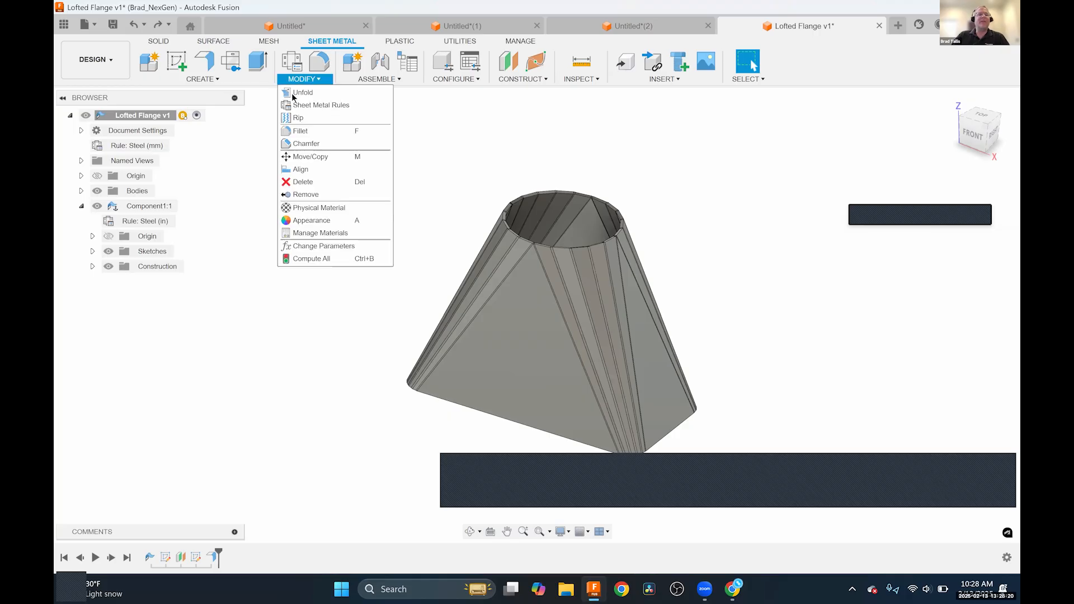
{"action": "left_click", "coordinate": [298, 117]}
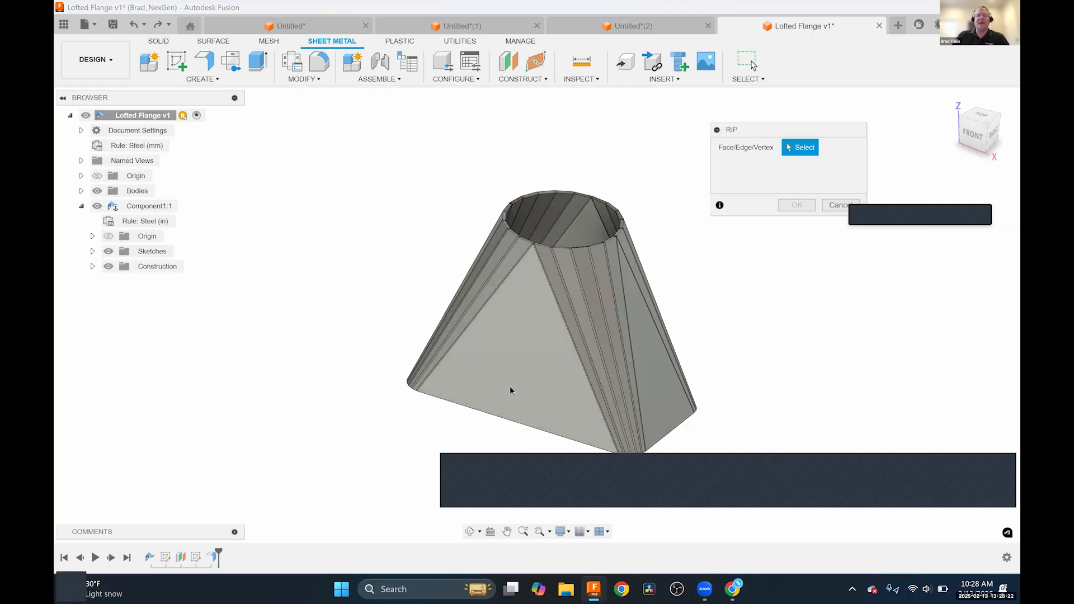
{"action": "left_click", "coordinate": [518, 425]}
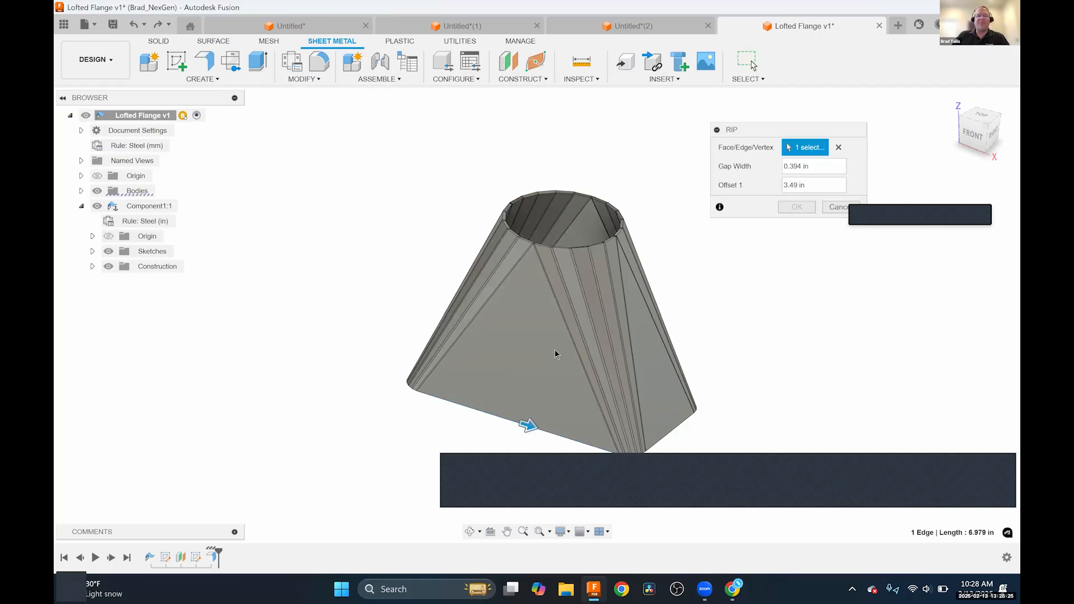
{"action": "left_click", "coordinate": [534, 245]}
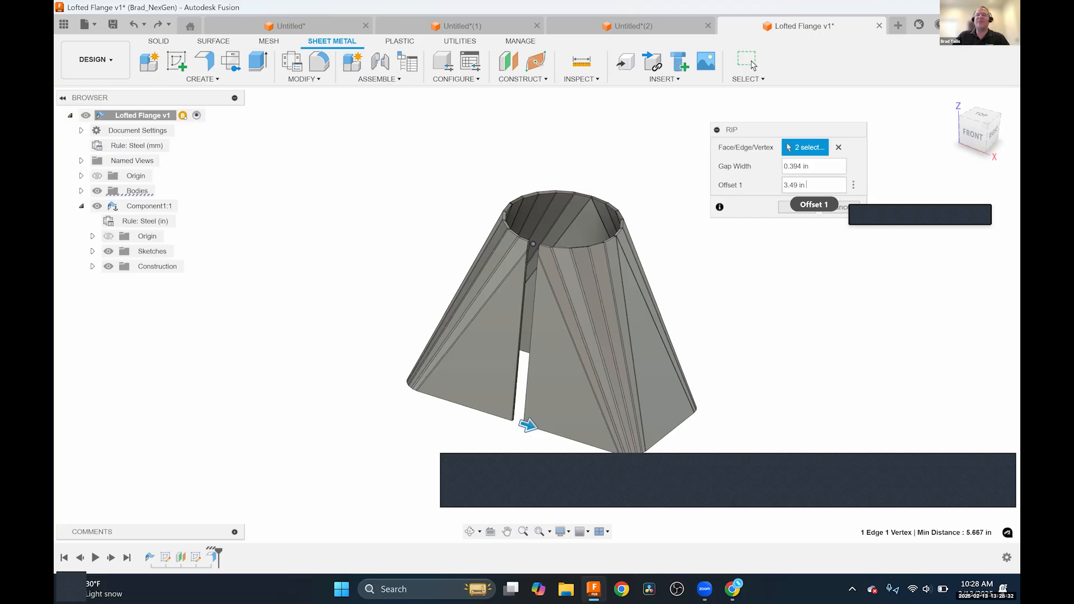
{"action": "key", "text": "shift+Tab"}
{"action": "type", "text": ".01"}
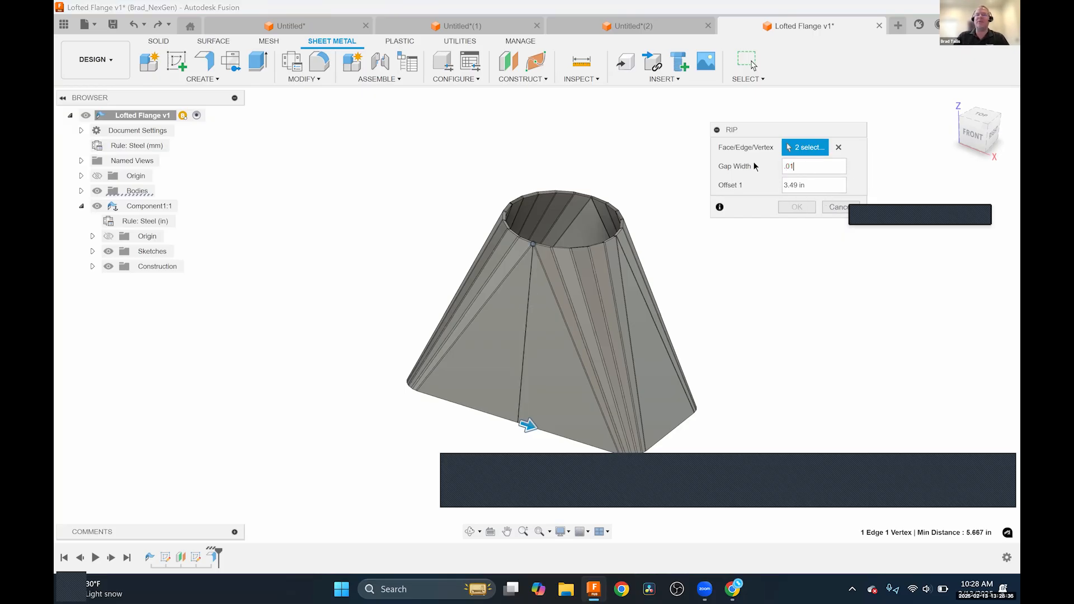
{"action": "type", "text": "5"}
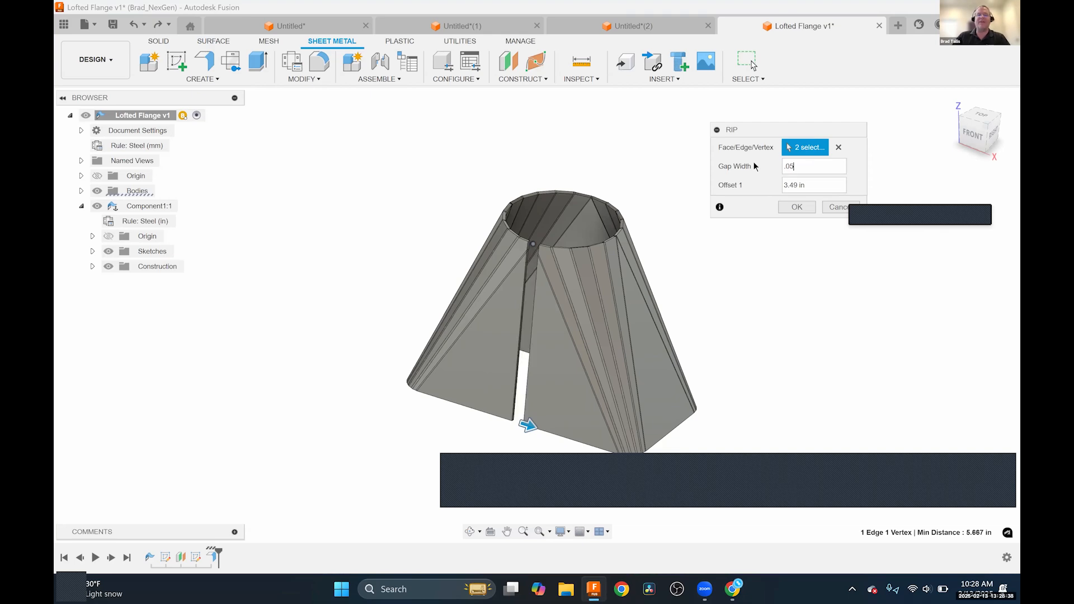
{"action": "left_click", "coordinate": [797, 208]}
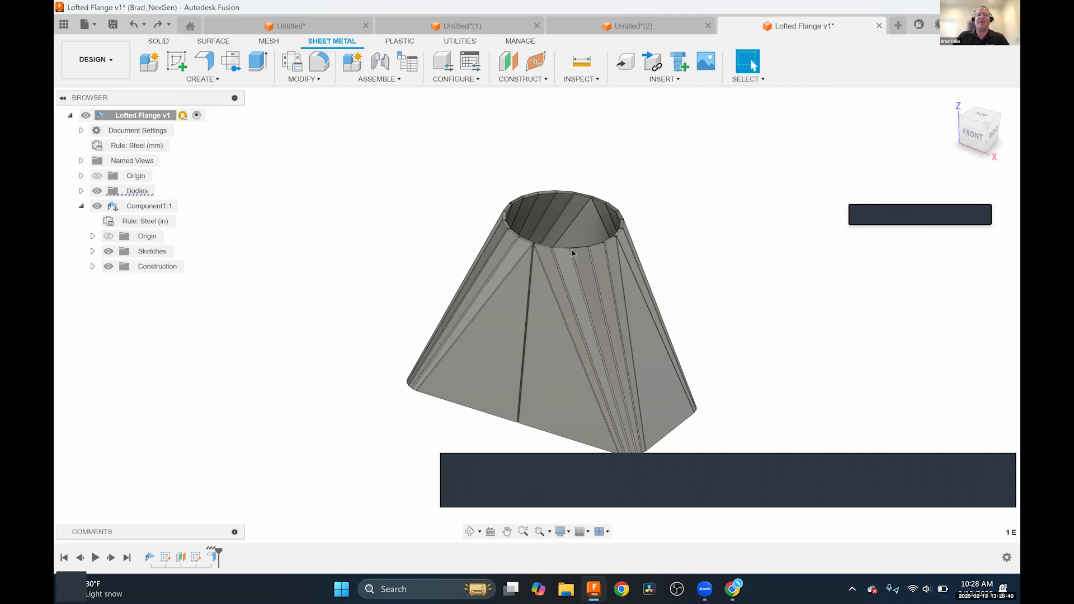
Preview unfolding all bends with the half of the front face beside the rip as the stationary entity, and cancel the command.
{"action": "scroll", "coordinate": [532, 239], "scroll_direction": "up", "scroll_amount": 5}
{"action": "mouse_move", "coordinate": [529, 237]}
{"action": "middle_mouse_down", "text": "shift"}
{"action": "mouse_move", "coordinate": [572, 239]}
{"action": "mouse_move", "coordinate": [543, 232]}
{"action": "middle_mouse_up", "text": "shift"}
{"action": "scroll", "coordinate": [542, 233], "scroll_direction": "down", "scroll_amount": 8}
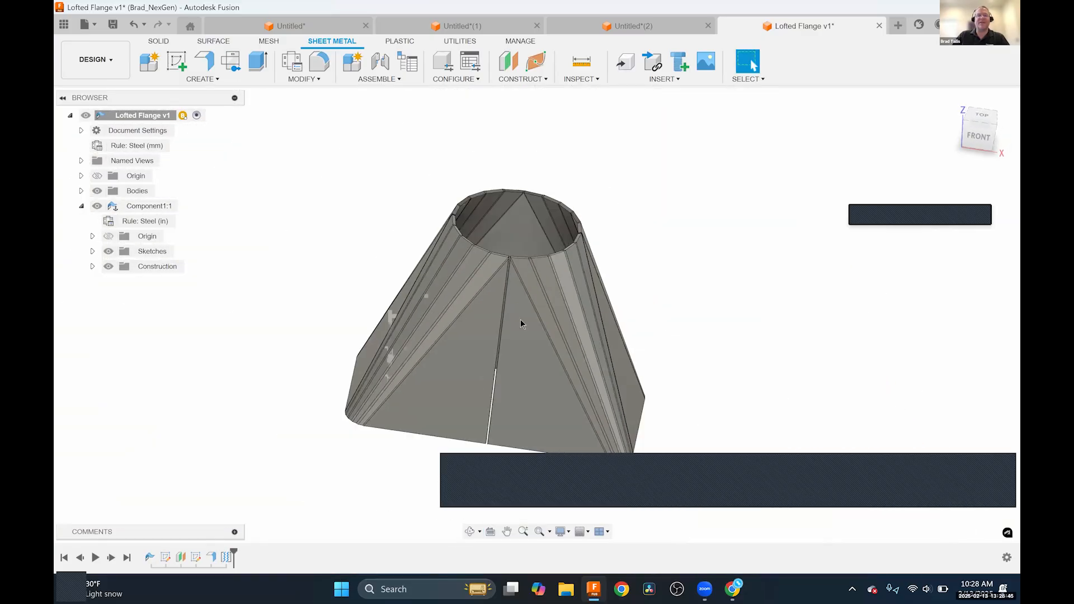
{"action": "middle_click_drag", "start_coordinate": [520, 324], "coordinate": [496, 304], "text": "shift"}
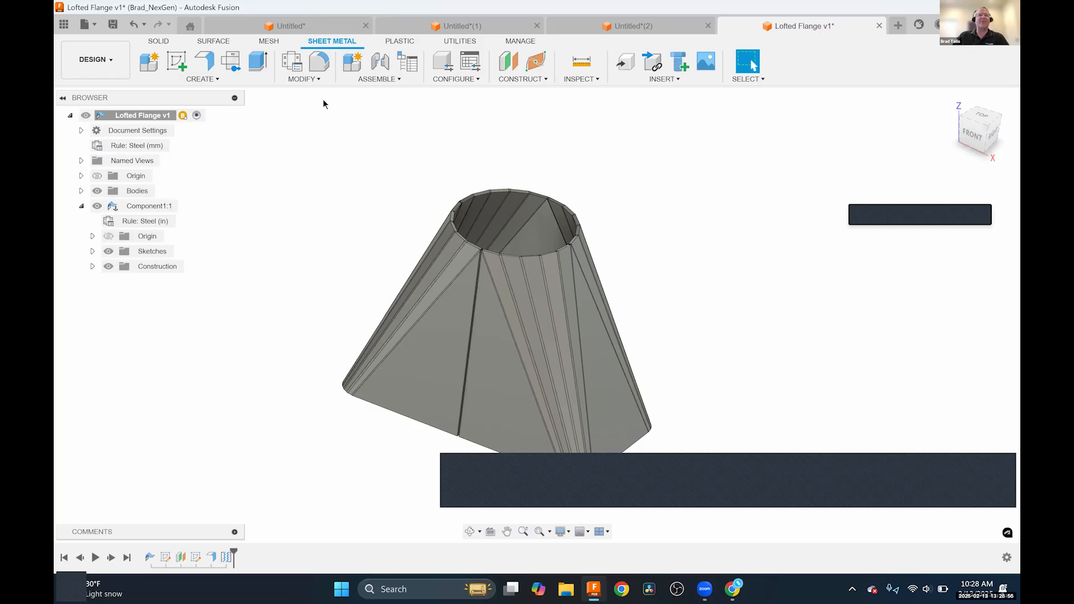
{"action": "left_click", "coordinate": [304, 79]}
{"action": "left_click", "coordinate": [309, 94]}
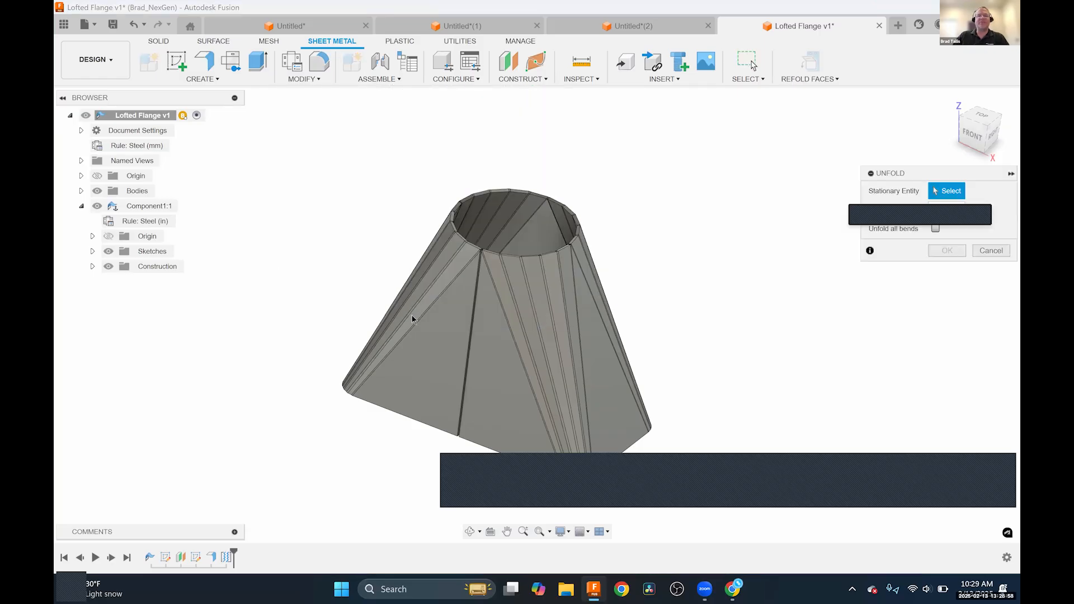
{"action": "left_click", "coordinate": [444, 354]}
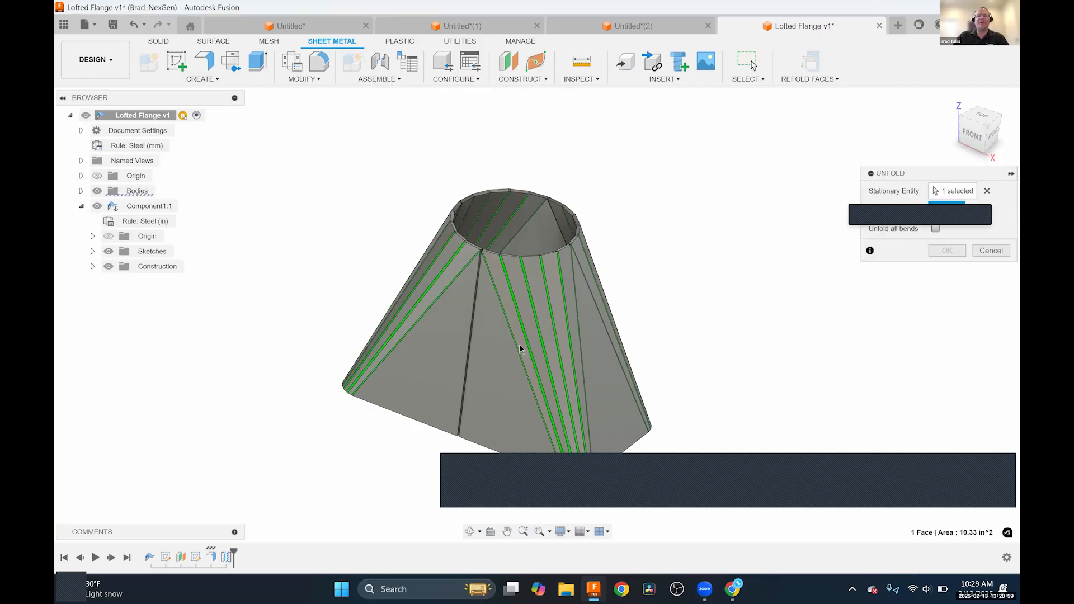
{"action": "left_click", "coordinate": [935, 229]}
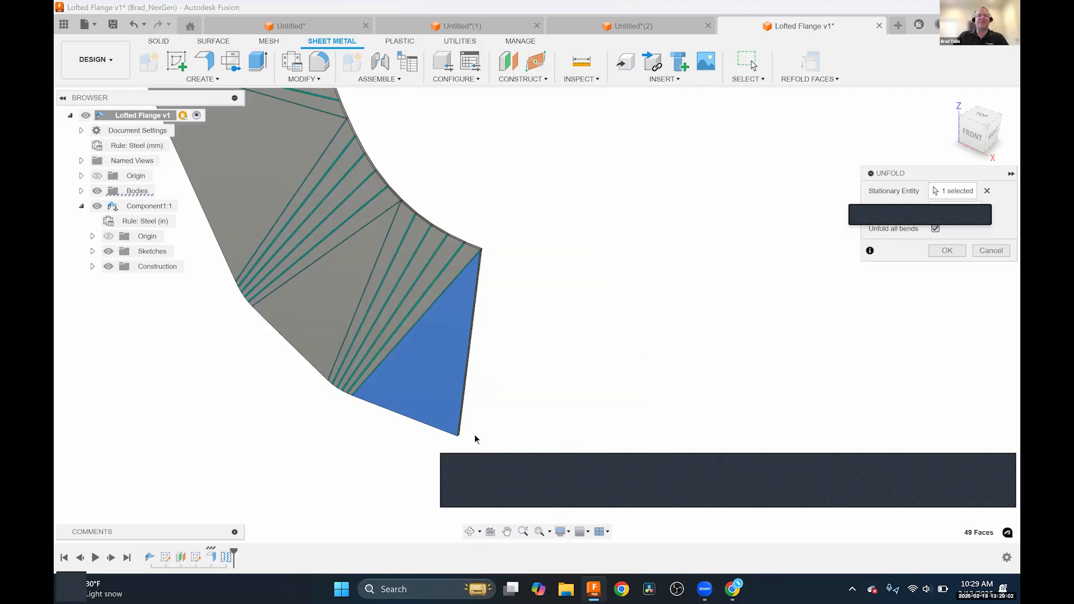
{"action": "scroll", "coordinate": [442, 404], "scroll_direction": "down", "scroll_amount": 3}
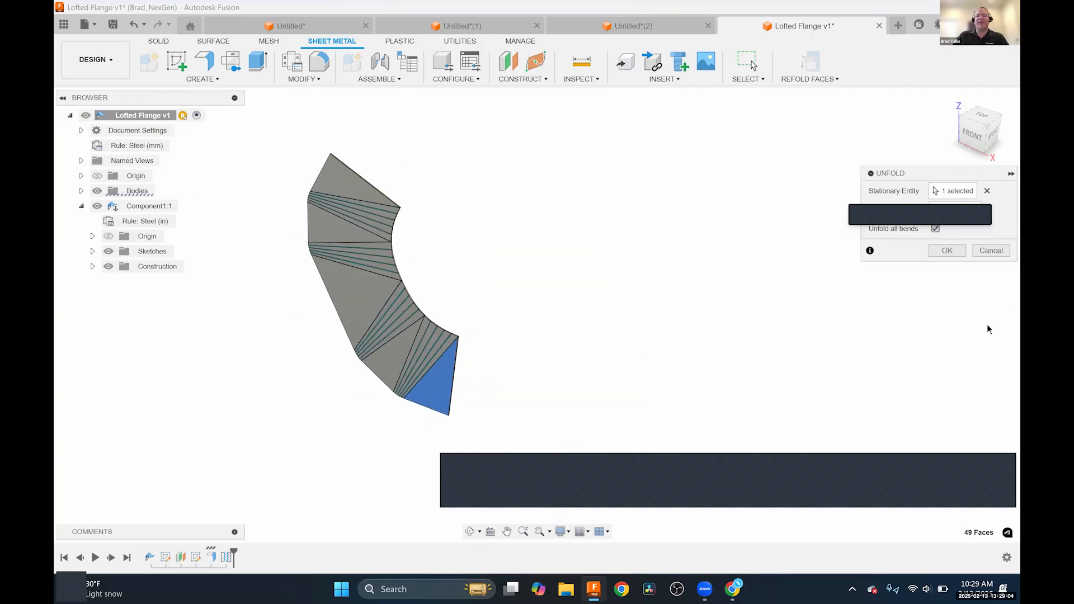
{"action": "left_click", "coordinate": [993, 252]}
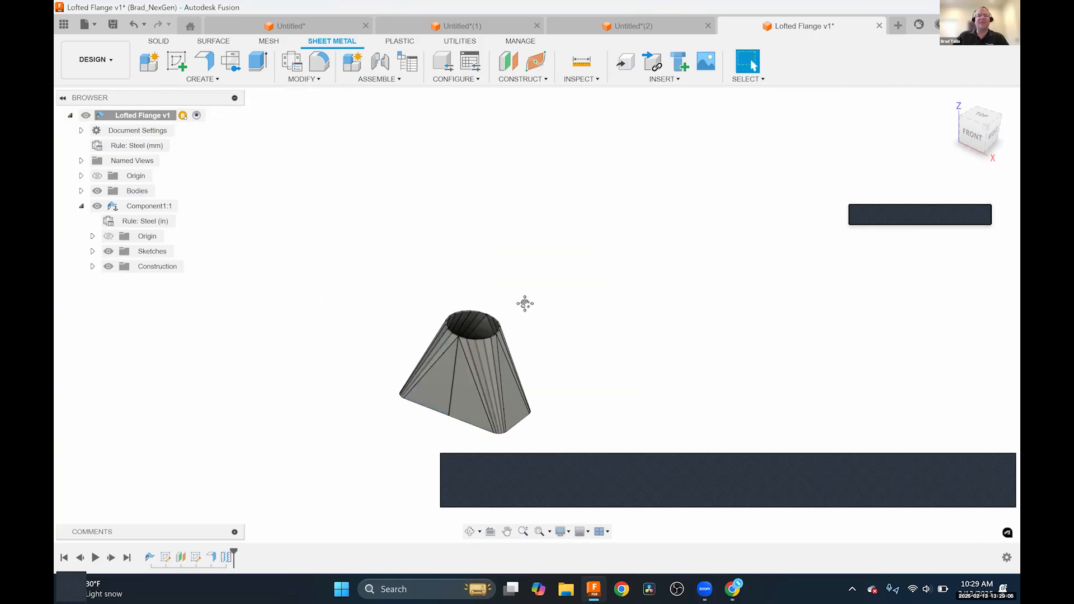
Change the lofted flange's forming type from the faceted option to the smooth die-formed option.
{"action": "middle_click_drag", "start_coordinate": [525, 303], "coordinate": [569, 207]}
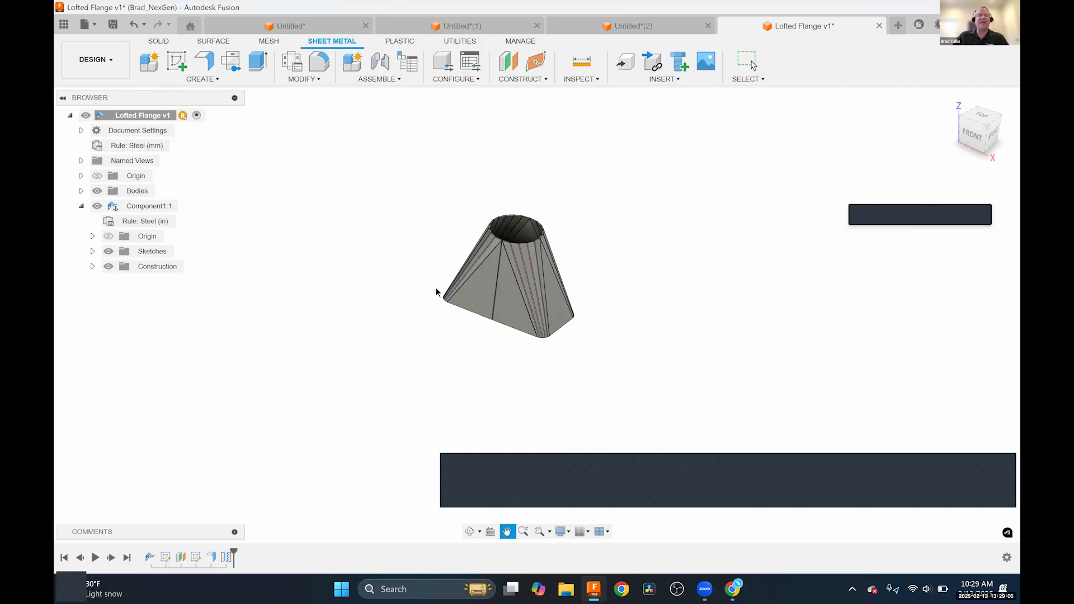
{"action": "right_click", "coordinate": [213, 558]}
{"action": "left_click", "coordinate": [271, 429]}
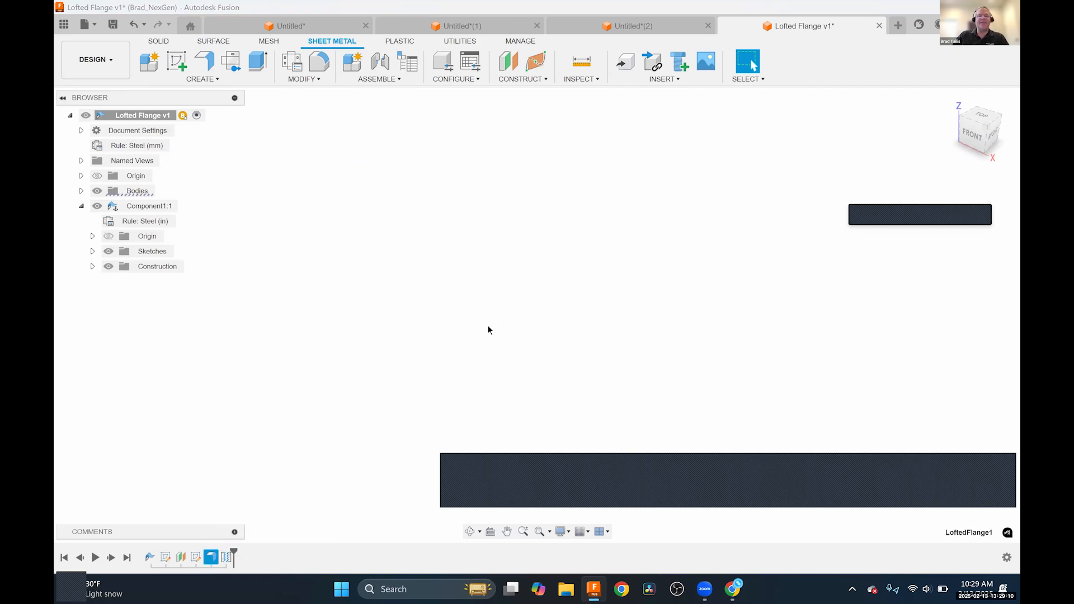
{"action": "left_click_drag", "start_coordinate": [761, 148], "coordinate": [708, 147]}
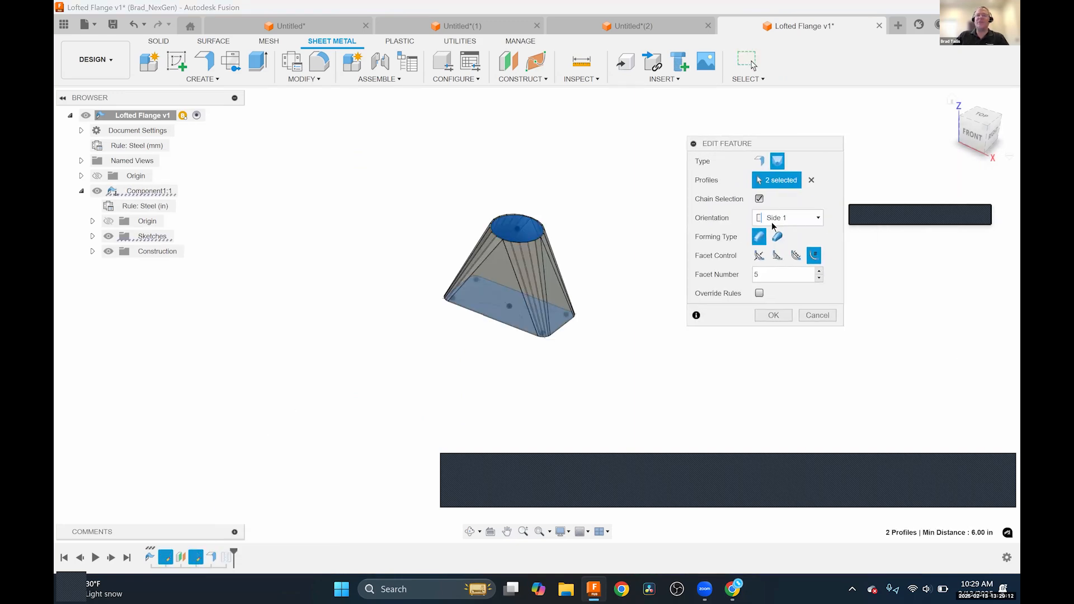
{"action": "left_click", "coordinate": [778, 237]}
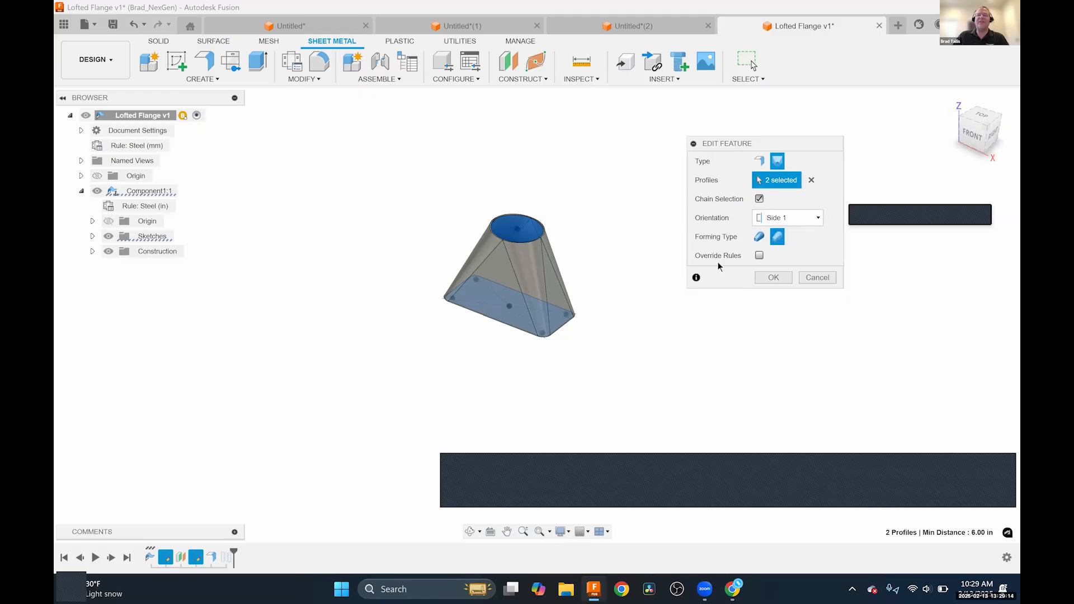
{"action": "scroll", "coordinate": [517, 254], "scroll_direction": "up", "scroll_amount": 5}
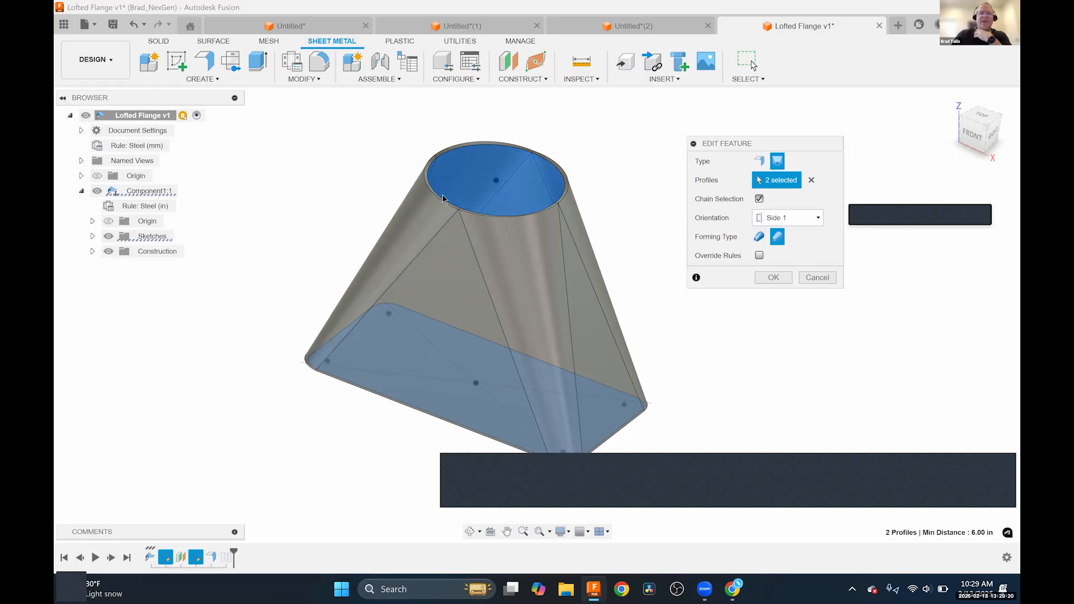
{"action": "left_click", "coordinate": [775, 280]}
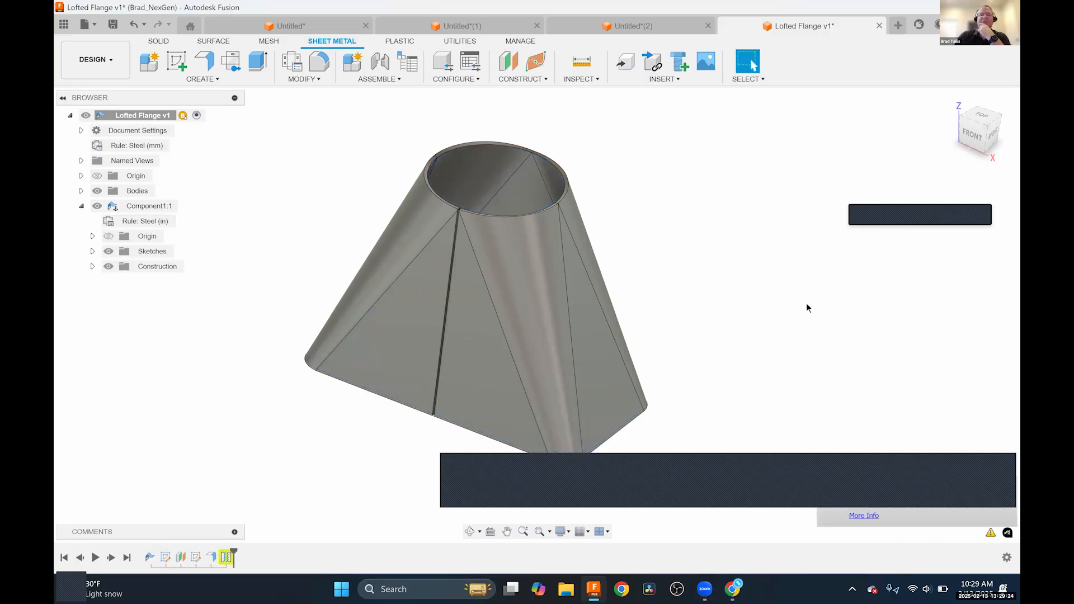
Try to redefine the rip from the front face's lower edge at a 3.50 in offset, with a 0.05 in gap width.
{"action": "right_click", "coordinate": [229, 559]}
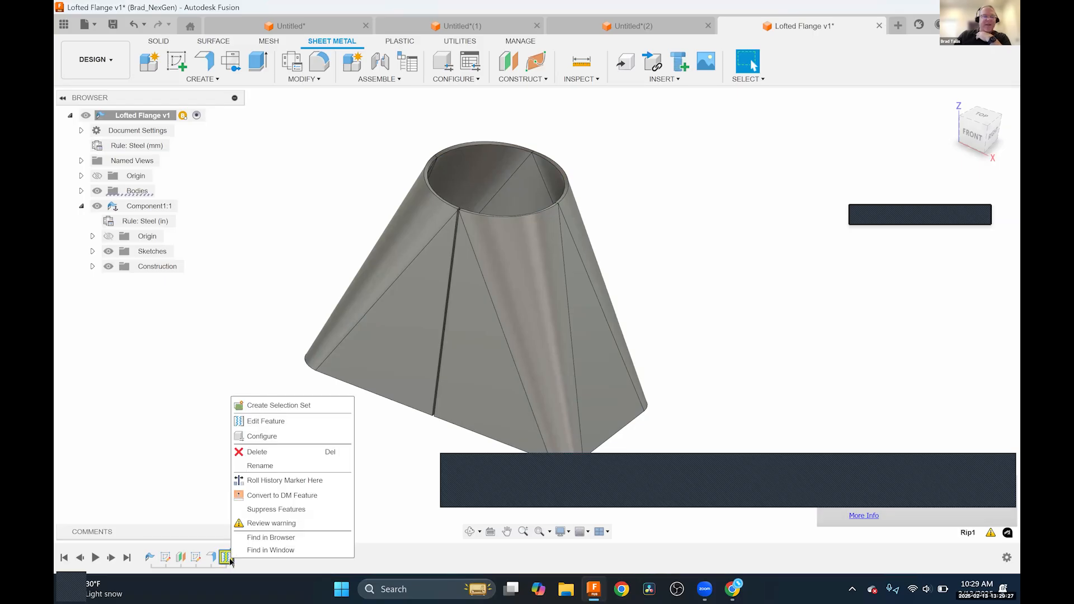
{"action": "left_click", "coordinate": [267, 422]}
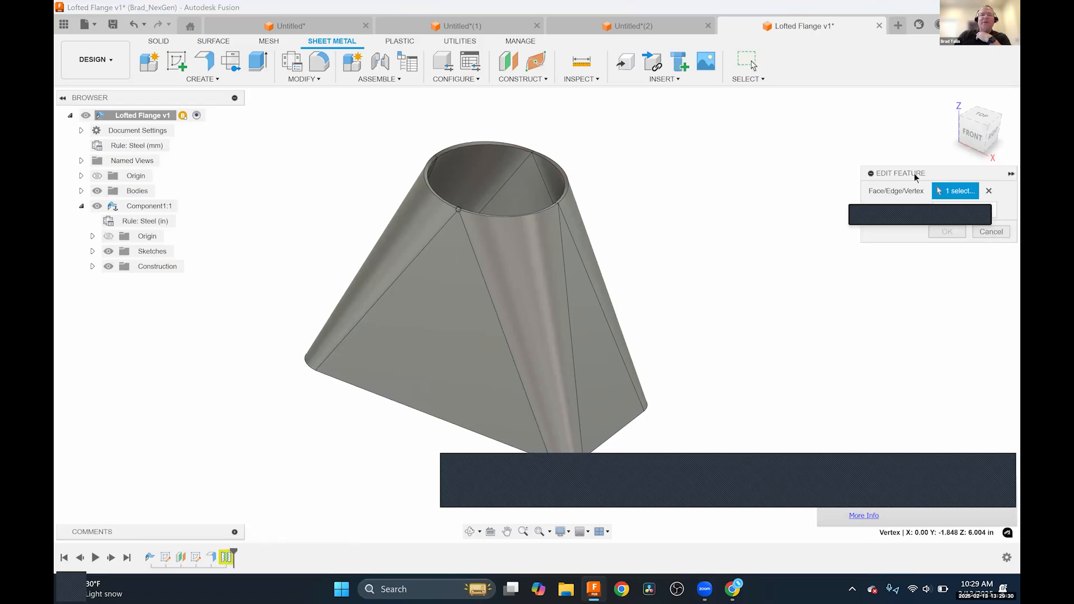
{"action": "left_click_drag", "start_coordinate": [914, 173], "coordinate": [799, 141]}
{"action": "left_click", "coordinate": [874, 159]}
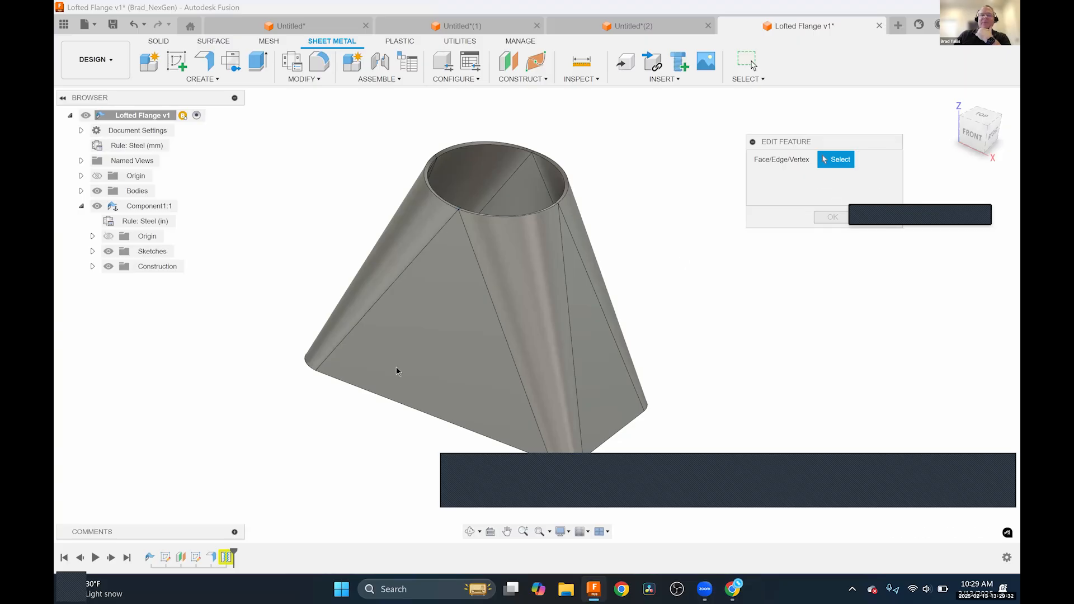
{"action": "left_click", "coordinate": [432, 418]}
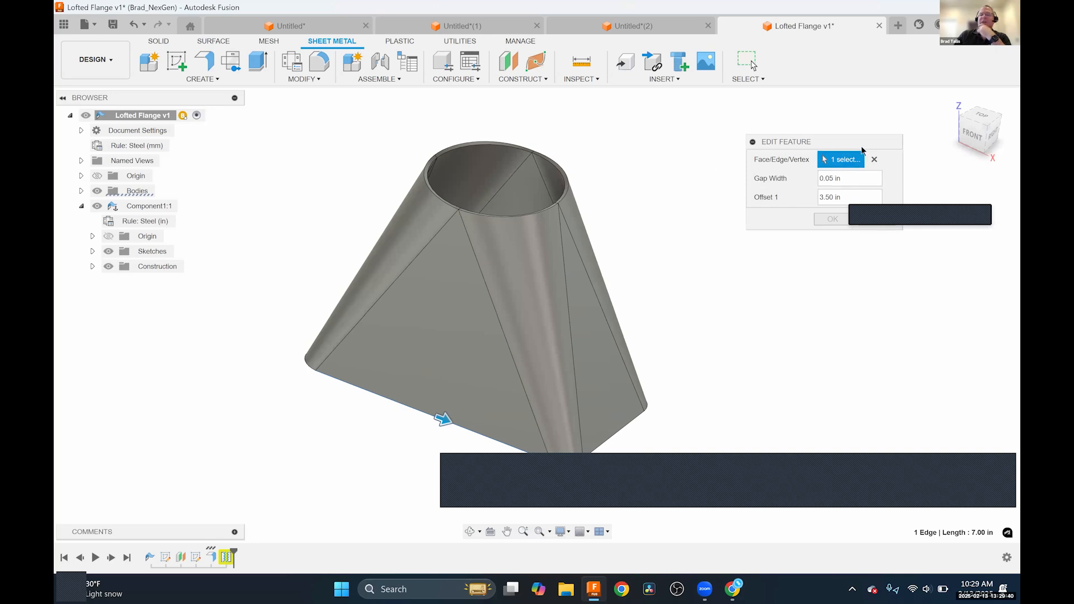
{"action": "left_click", "coordinate": [830, 219]}
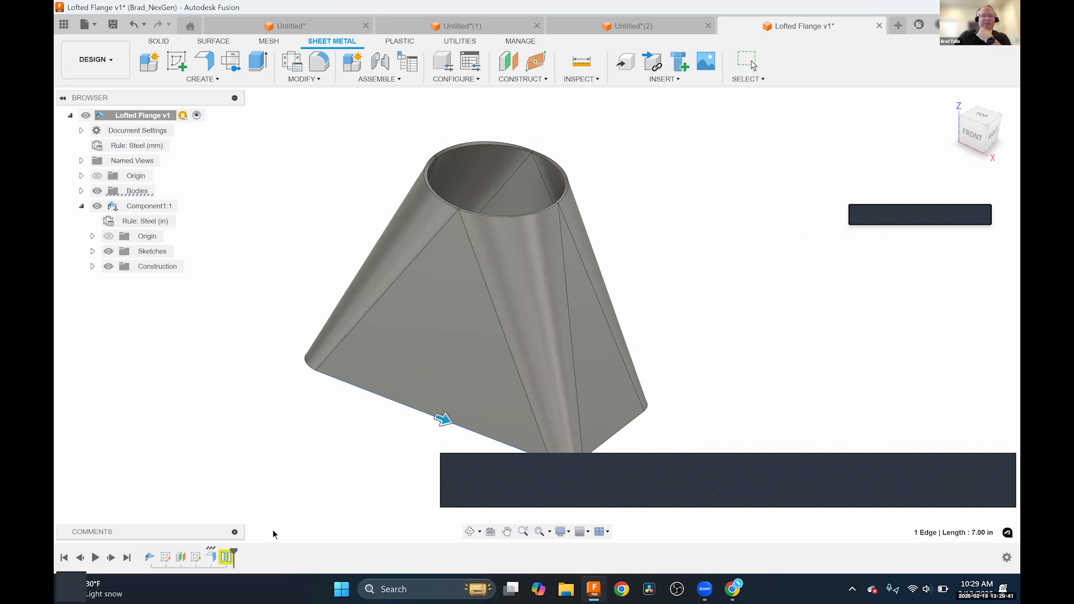
Delete the existing rip feature from the lofted flange.
{"action": "right_click", "coordinate": [228, 559]}
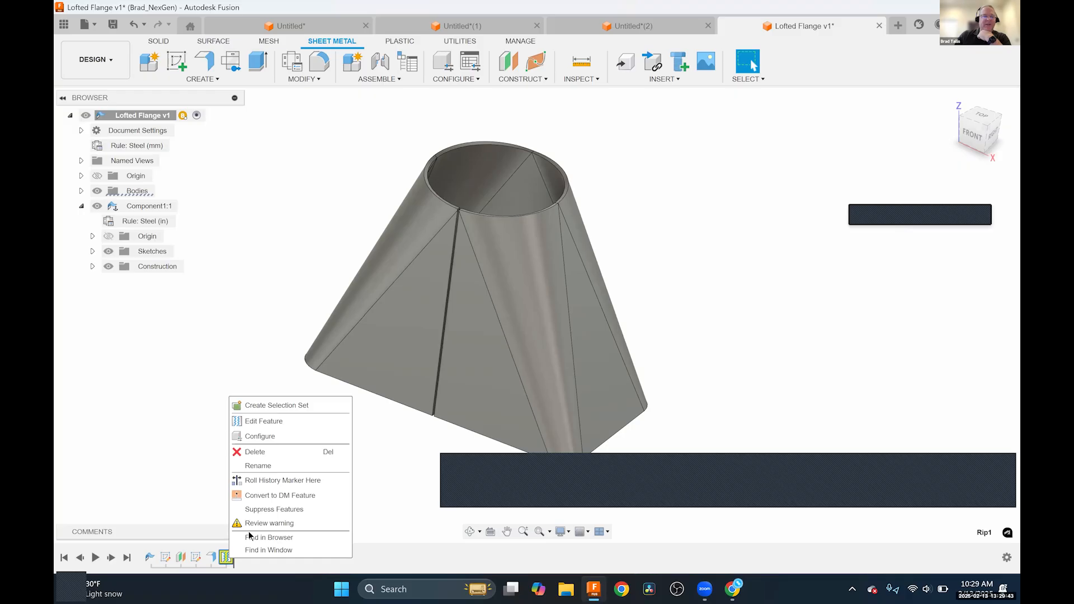
{"action": "left_click", "coordinate": [265, 451]}
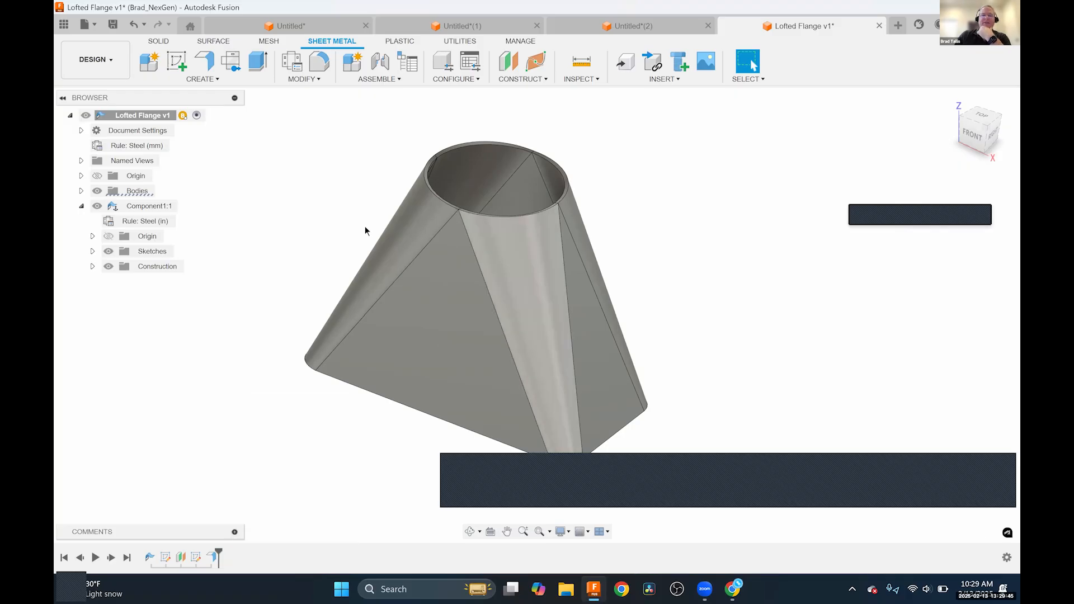
{"action": "left_click", "coordinate": [289, 78]}
{"action": "left_click", "coordinate": [297, 118]}
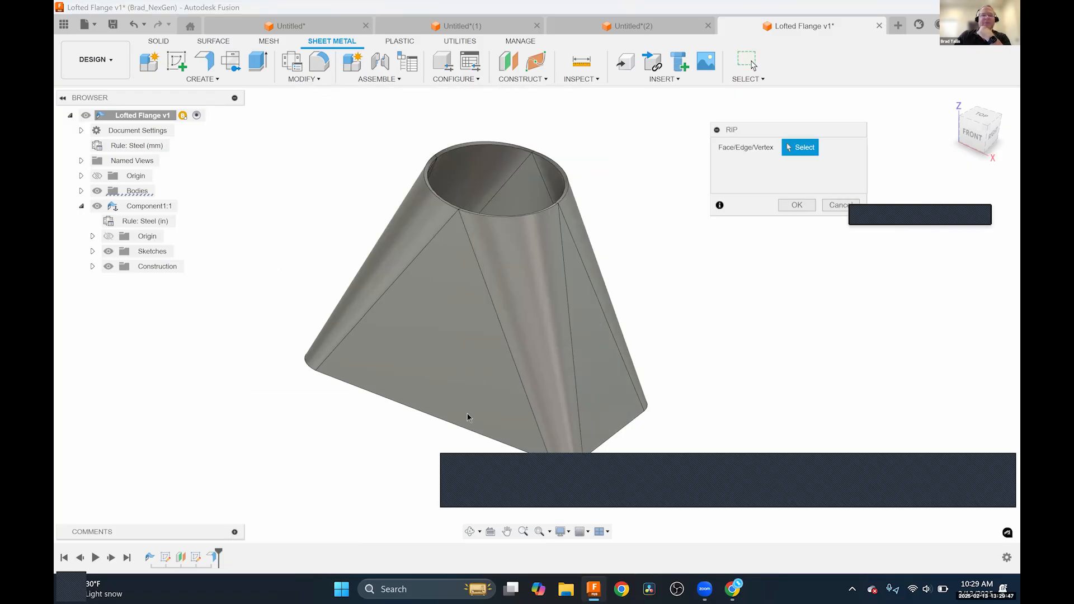
{"action": "left_click", "coordinate": [434, 416]}
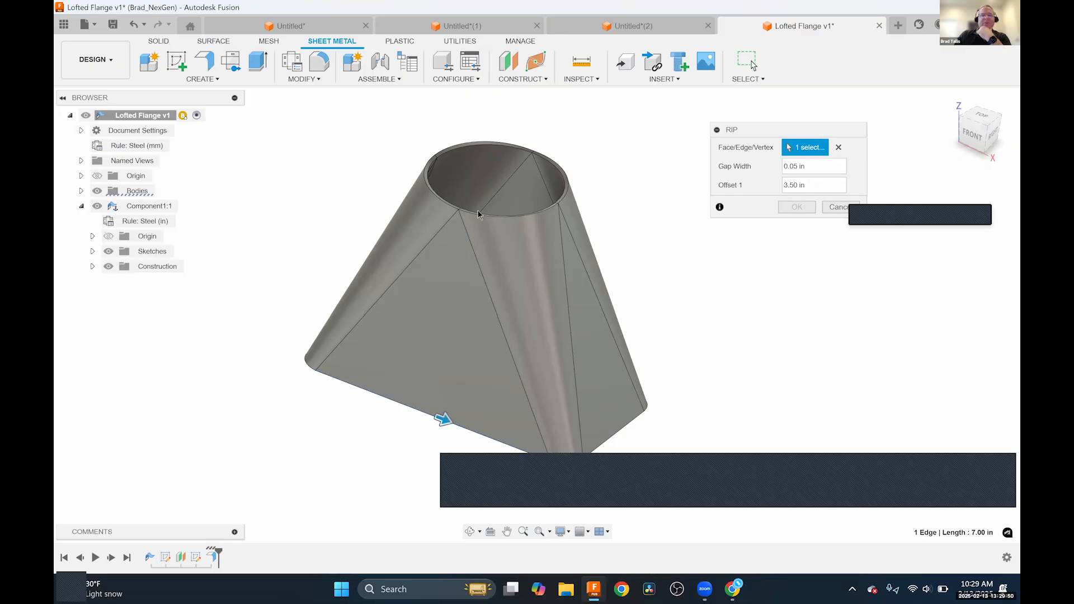
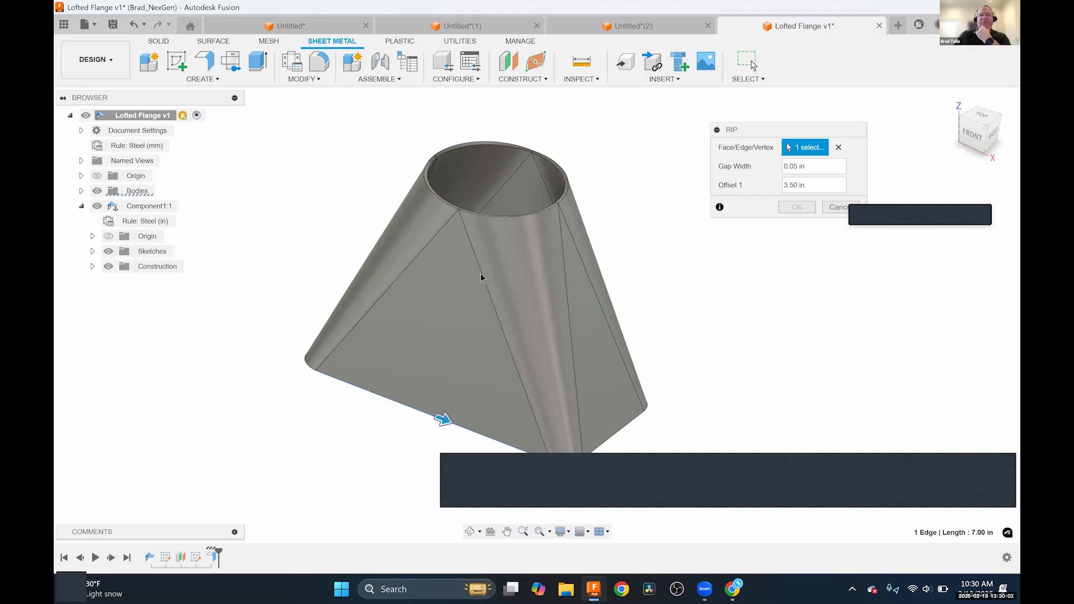
{"action": "left_click", "coordinate": [835, 207]}
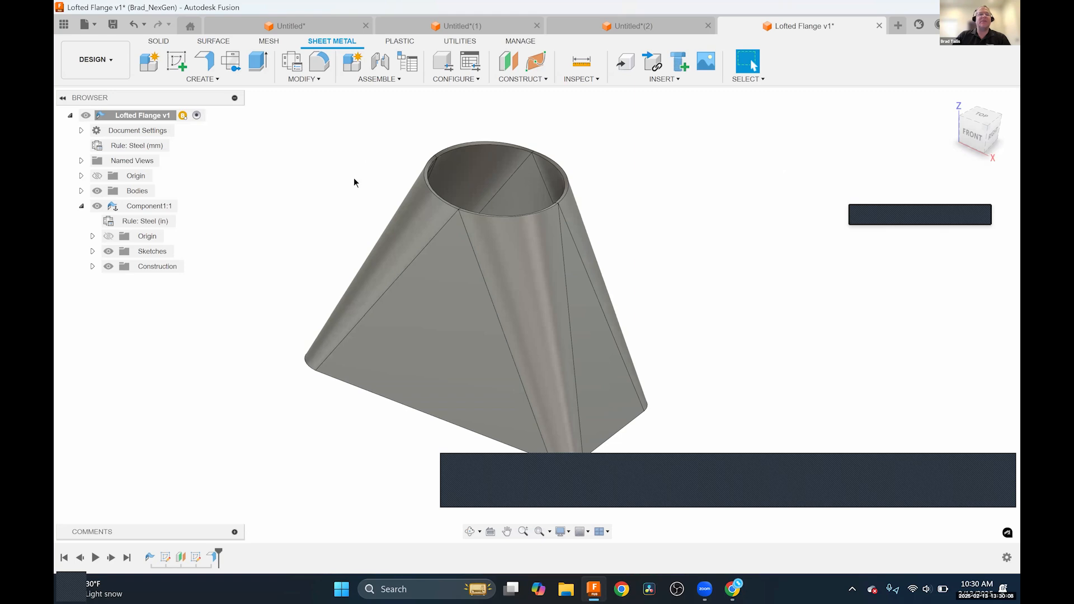
Split the front triangular flat face of the lofted flange with the YZ origin plane.
{"action": "left_click", "coordinate": [160, 41]}
{"action": "left_click", "coordinate": [416, 80]}
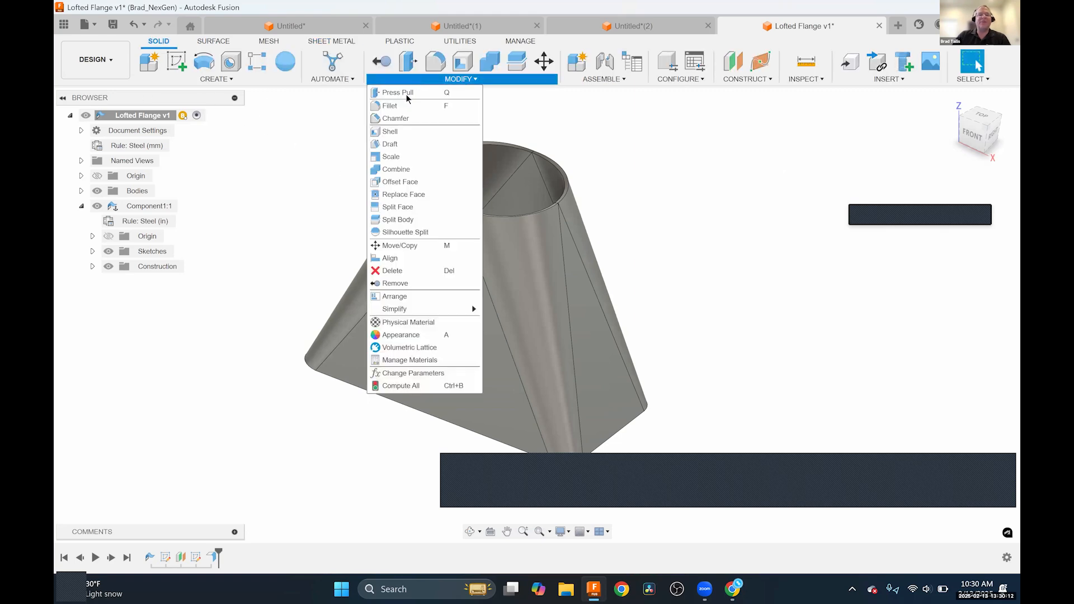
{"action": "left_click", "coordinate": [403, 209]}
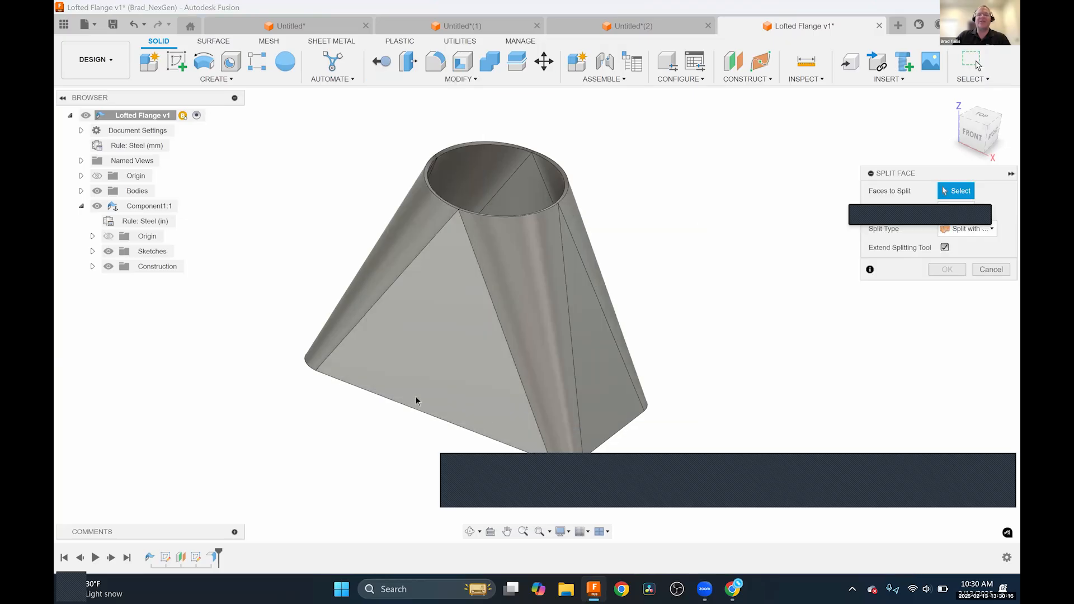
{"action": "left_click", "coordinate": [498, 333]}
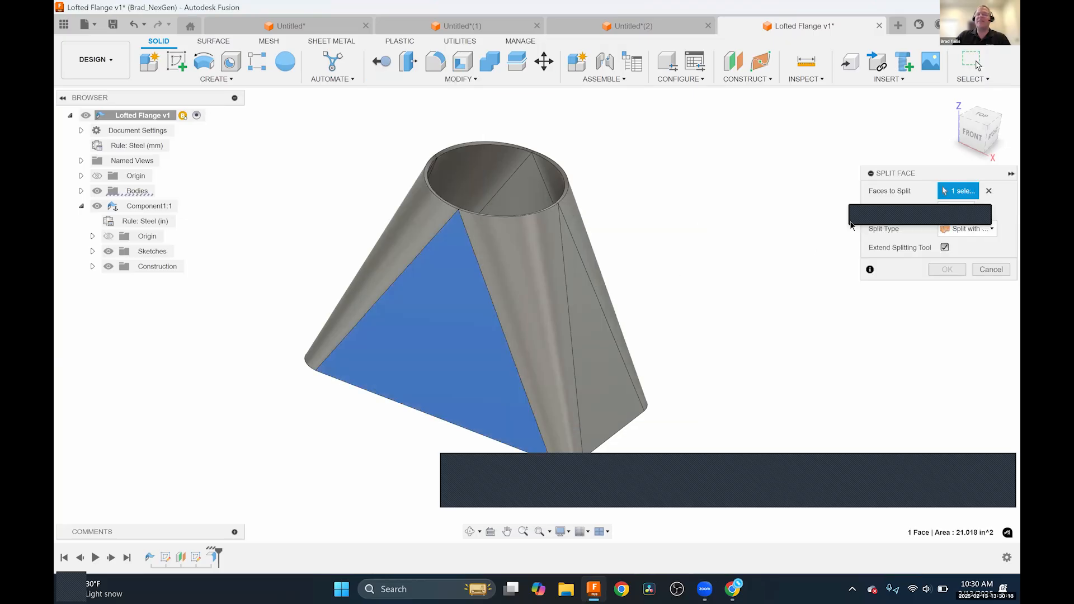
{"action": "left_click_drag", "start_coordinate": [946, 171], "coordinate": [782, 128]}
{"action": "left_click", "coordinate": [791, 166]}
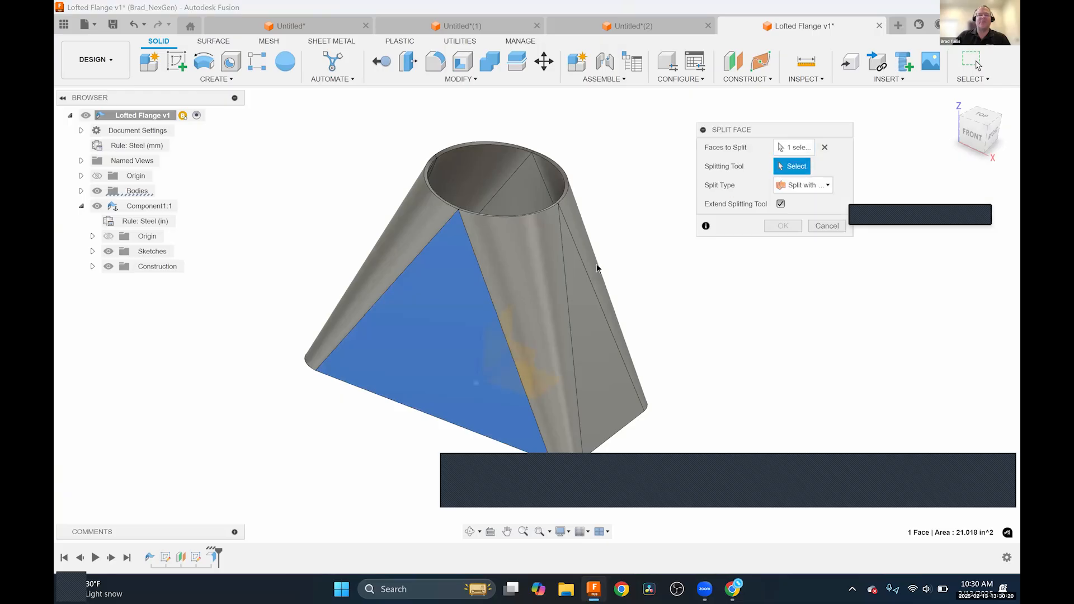
{"action": "middle_click_drag", "start_coordinate": [522, 298], "coordinate": [472, 179], "text": "shift"}
{"action": "left_click", "coordinate": [512, 272]}
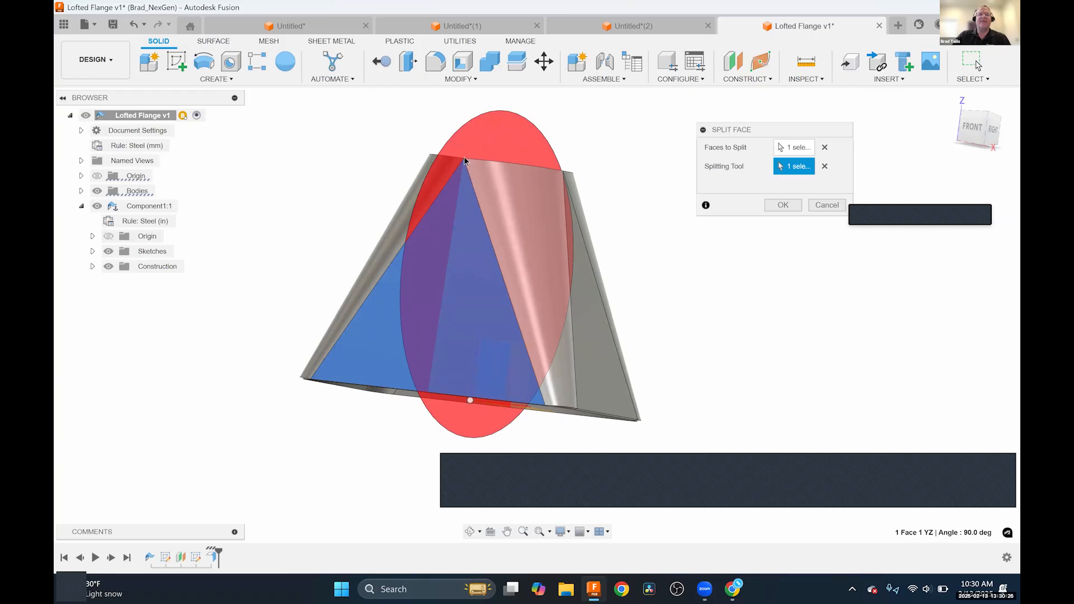
{"action": "left_click", "coordinate": [783, 205]}
{"action": "middle_click_drag", "start_coordinate": [551, 132], "coordinate": [551, 165], "text": "shift"}
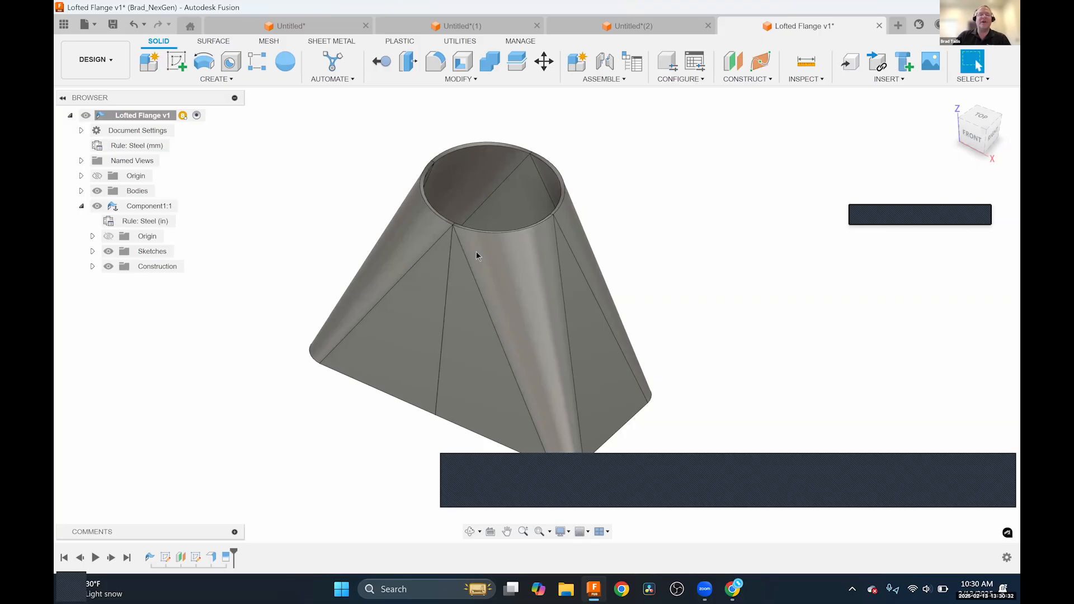
Rip the lofted flange along the split line on its front face with a 0.05 in gap width.
{"action": "left_click", "coordinate": [332, 41]}
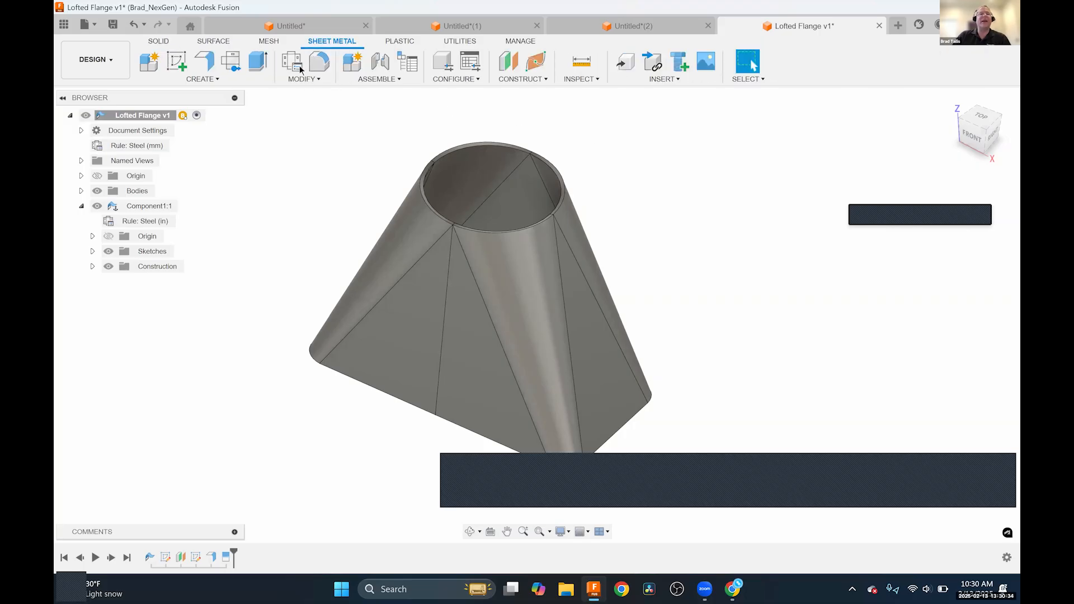
{"action": "left_click", "coordinate": [304, 78]}
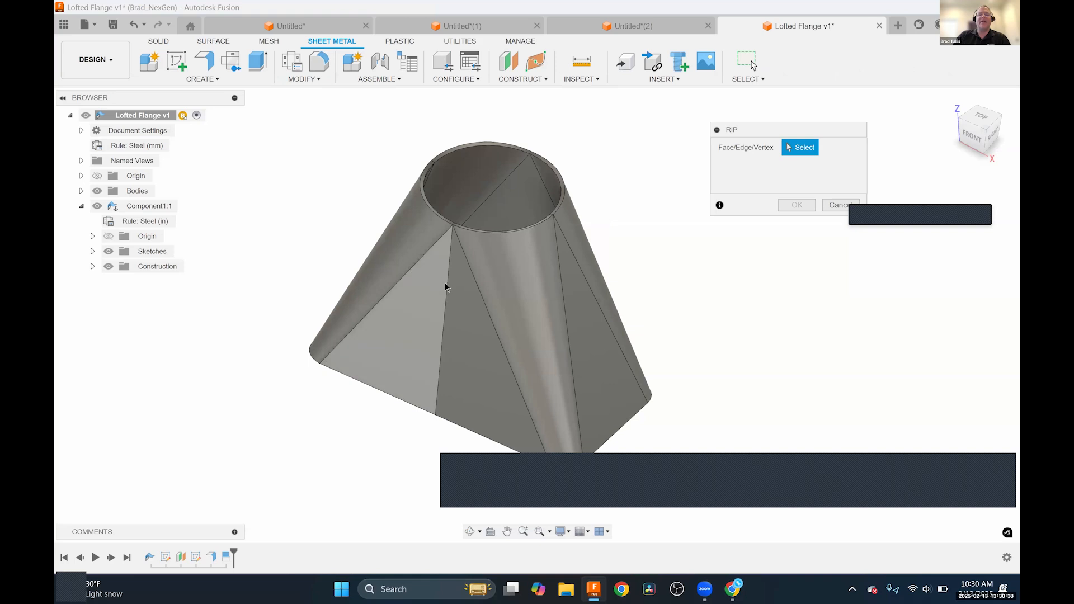
{"action": "left_click", "coordinate": [447, 290]}
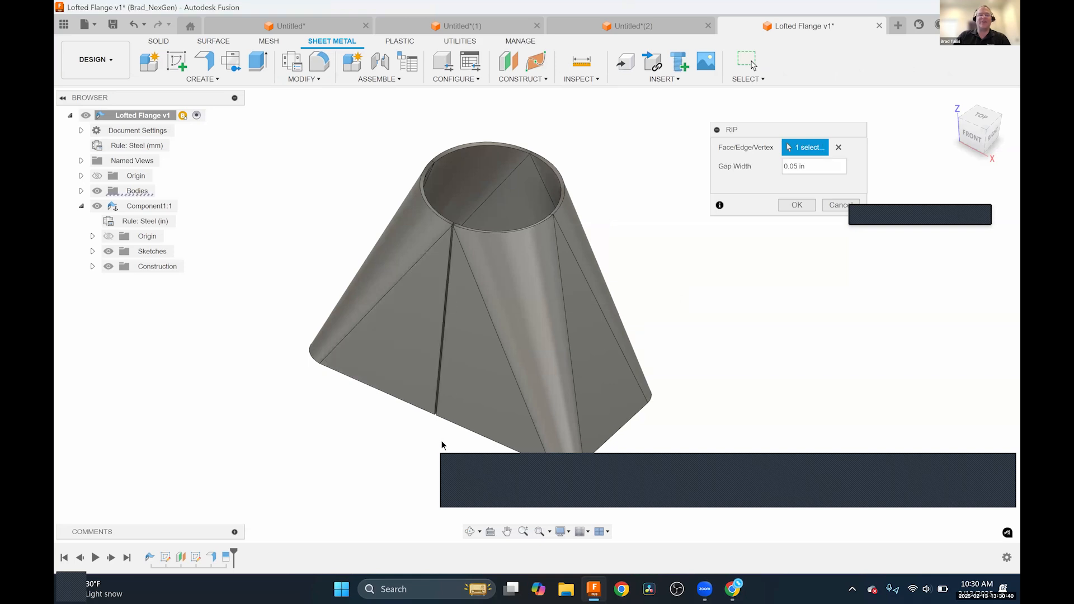
{"action": "middle_click_drag", "start_coordinate": [448, 434], "coordinate": [447, 427], "text": "shift"}
{"action": "left_click", "coordinate": [797, 205]}
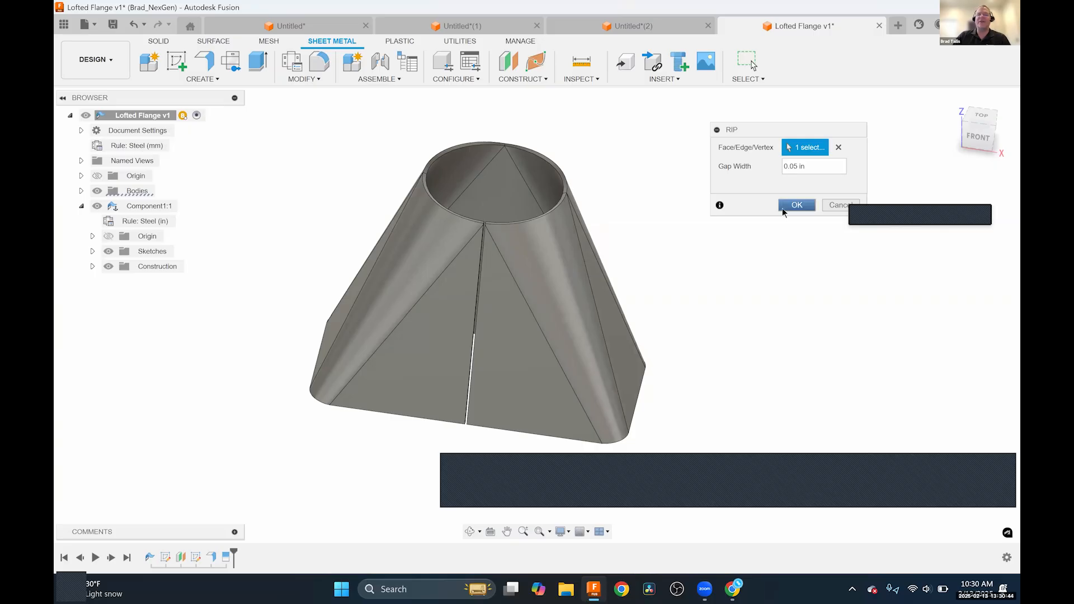
Try unfolding all bends of the lofted flange with the flat face beside the rip as the stationary entity.
{"action": "left_click", "coordinate": [293, 81]}
{"action": "left_click", "coordinate": [313, 95]}
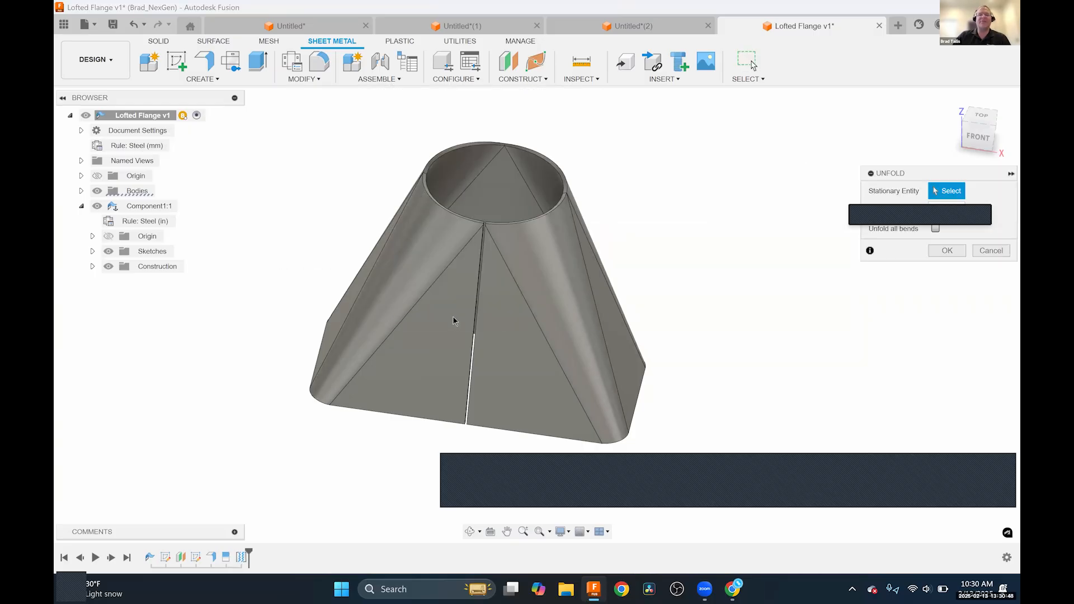
{"action": "left_click", "coordinate": [452, 319]}
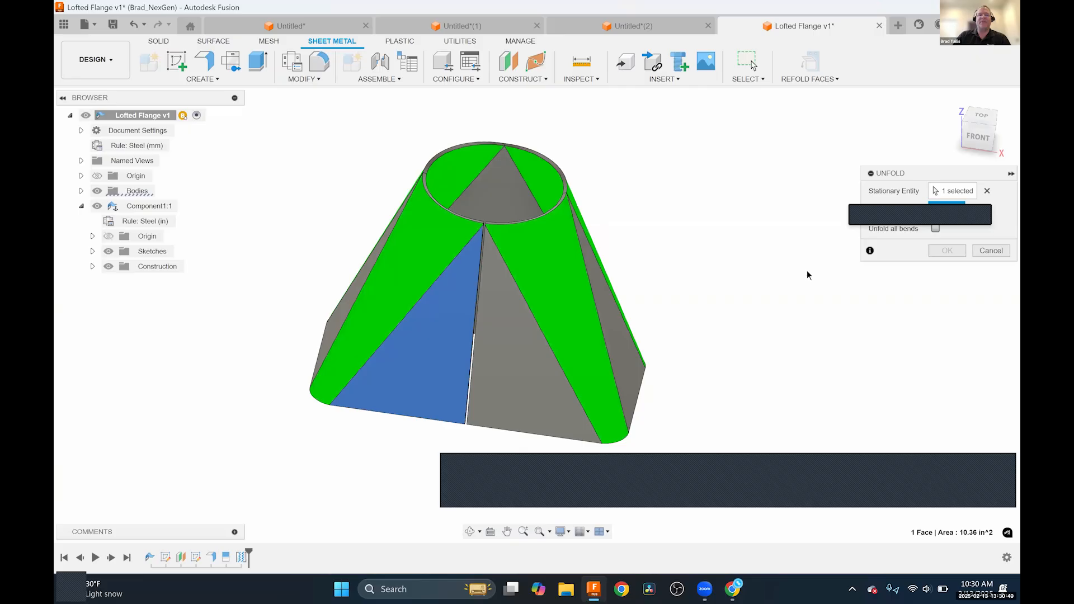
{"action": "left_click", "coordinate": [935, 229]}
{"action": "mouse_move", "coordinate": [444, 243]}
{"action": "middle_mouse_down"}
{"action": "mouse_move", "coordinate": [459, 252]}
{"action": "mouse_move", "coordinate": [461, 218]}
{"action": "mouse_move", "coordinate": [461, 257]}
{"action": "middle_mouse_up"}
{"action": "left_click", "coordinate": [981, 255]}
{"action": "scroll", "coordinate": [600, 327], "scroll_direction": "up", "scroll_amount": 3}
{"action": "middle_click_drag", "start_coordinate": [600, 328], "coordinate": [534, 266]}
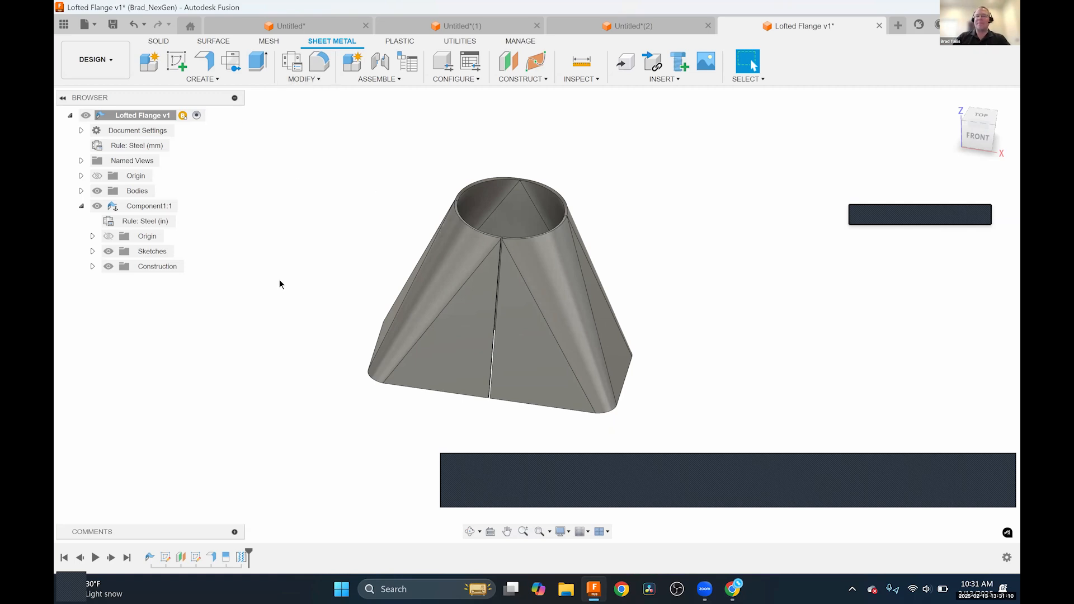
Open the Modify_Flat_Pattern design from the Sheet Metal Manufacturing Webinar project data.
{"action": "left_click", "coordinate": [64, 24]}
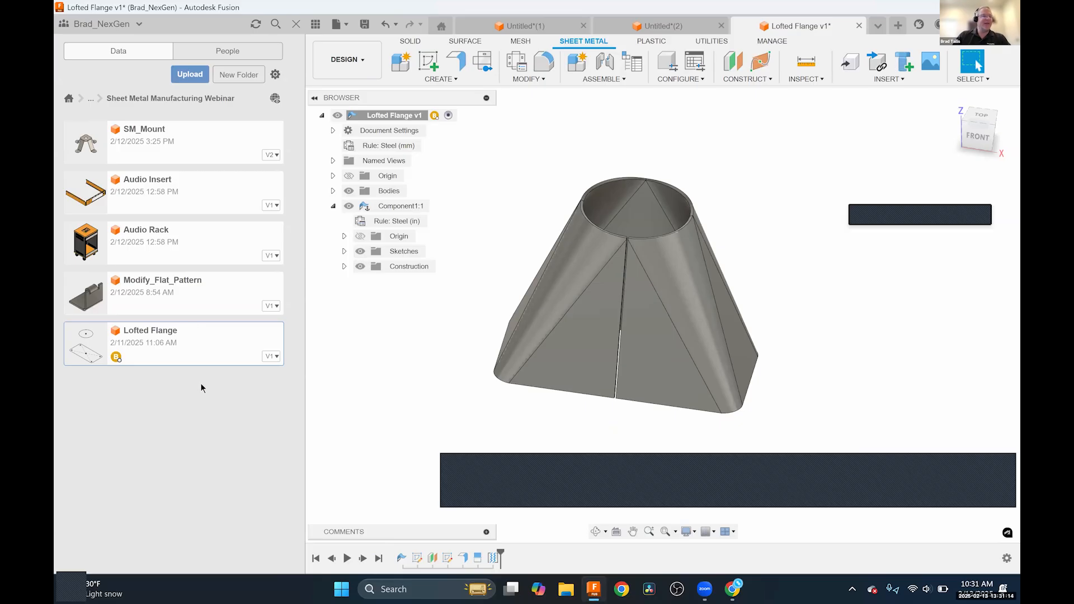
{"action": "left_click", "coordinate": [161, 293]}
{"action": "double_click", "coordinate": [160, 290]}
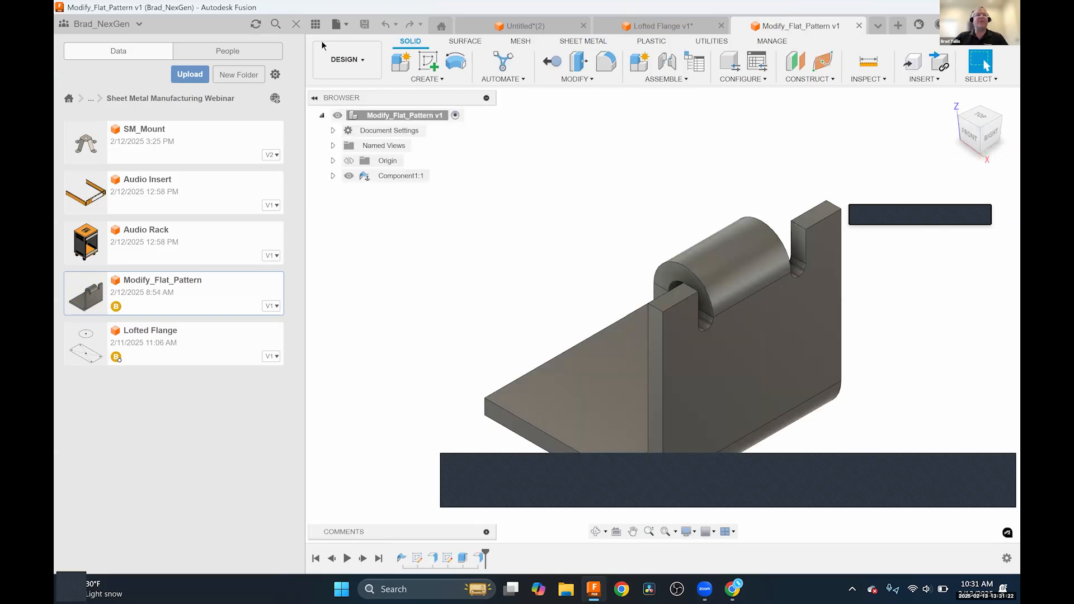
{"action": "left_click", "coordinate": [315, 24]}
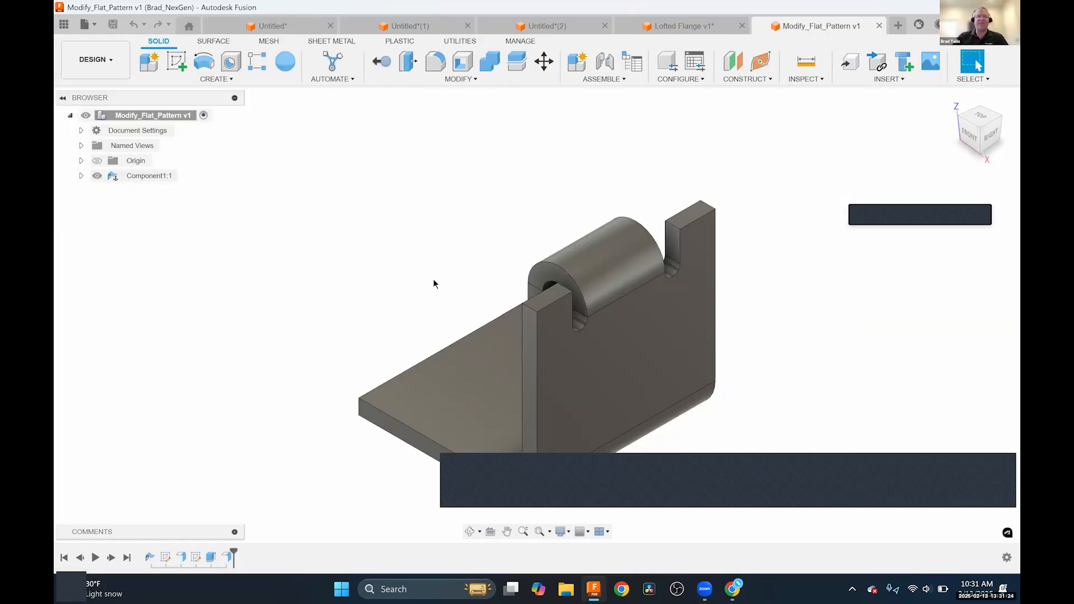
{"action": "middle_click_drag", "start_coordinate": [405, 275], "coordinate": [435, 353], "text": "shift"}
{"action": "scroll", "coordinate": [425, 269], "scroll_direction": "down", "scroll_amount": 3}
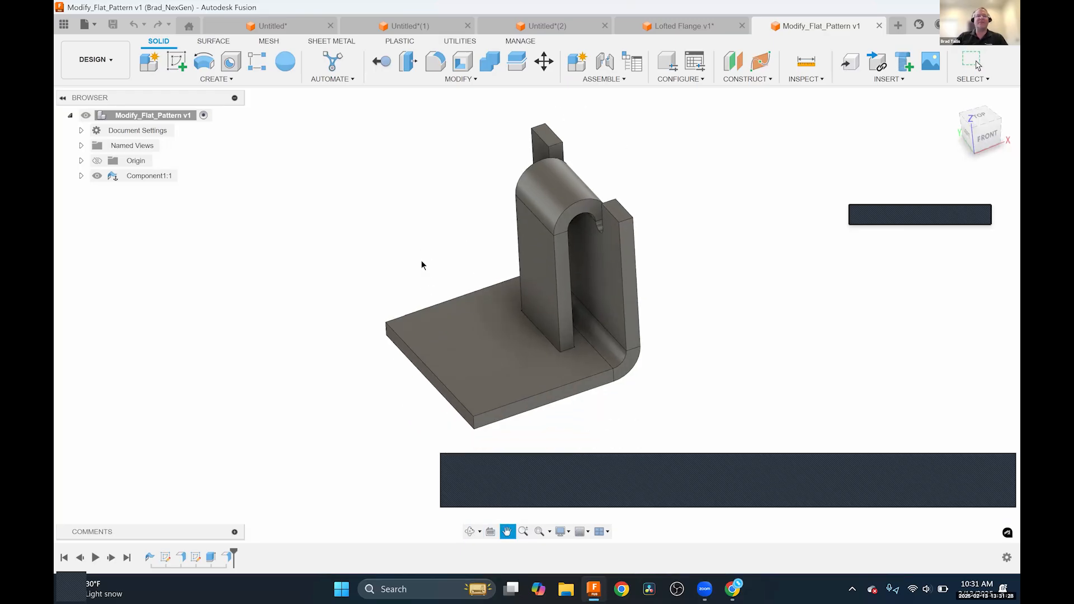
{"action": "left_click", "coordinate": [318, 43]}
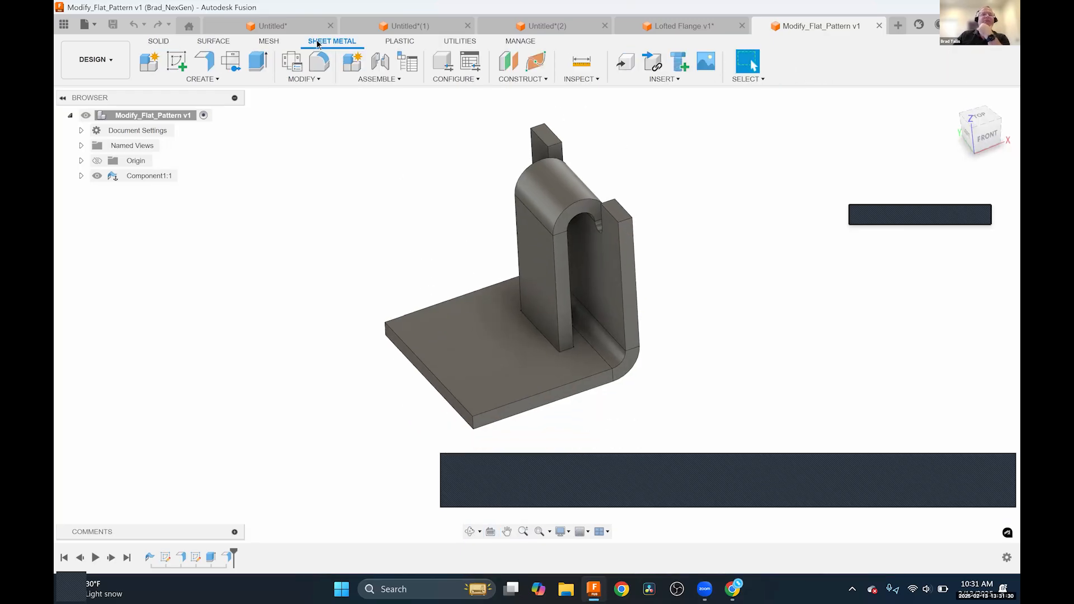
{"action": "left_click", "coordinate": [310, 79]}
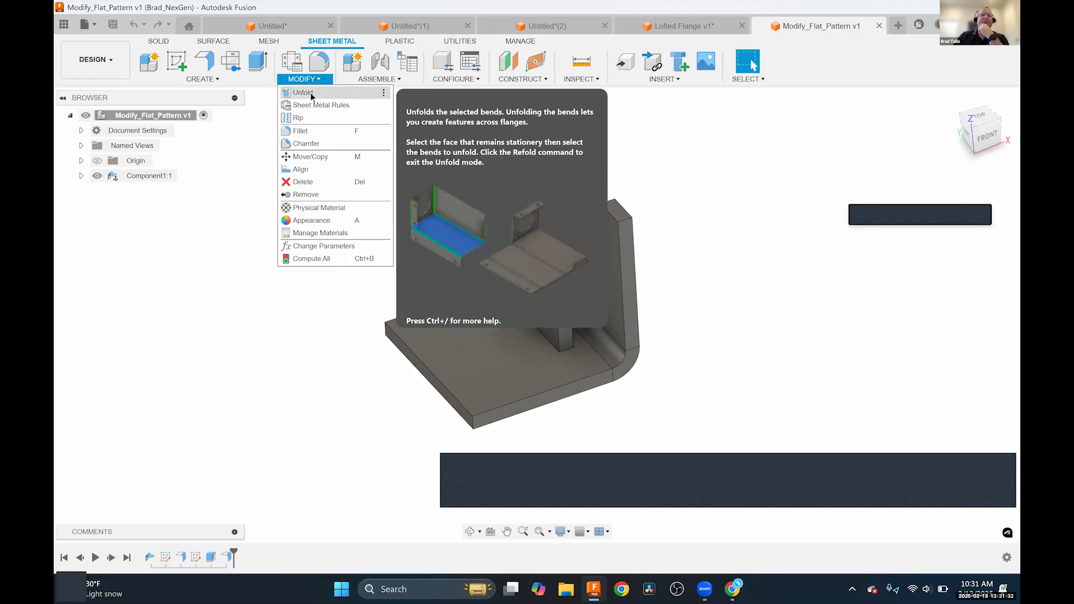
{"action": "left_click", "coordinate": [223, 82]}
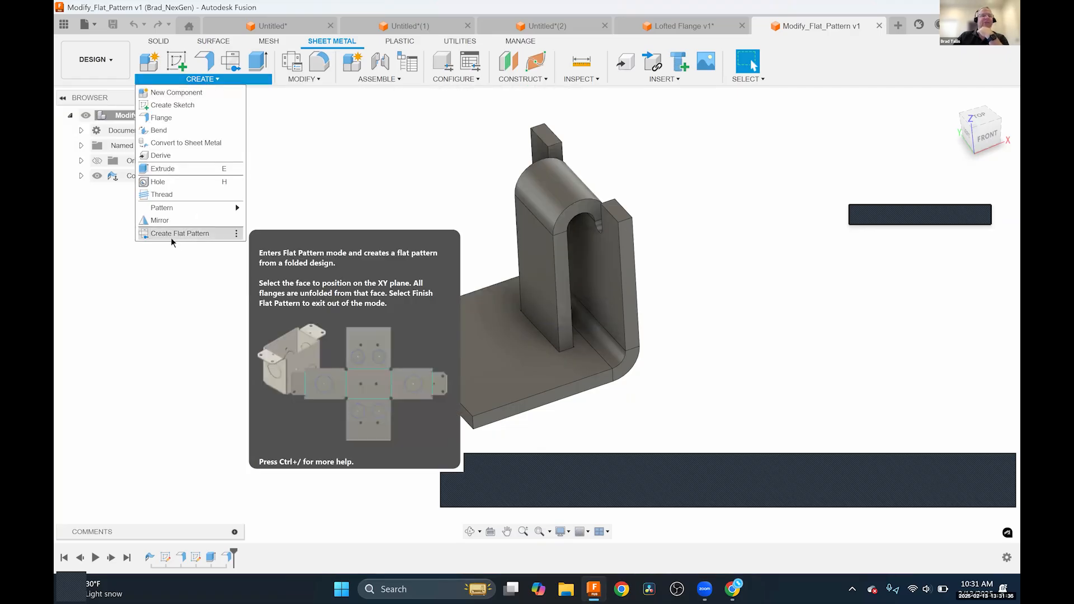
{"action": "left_click", "coordinate": [368, 180]}
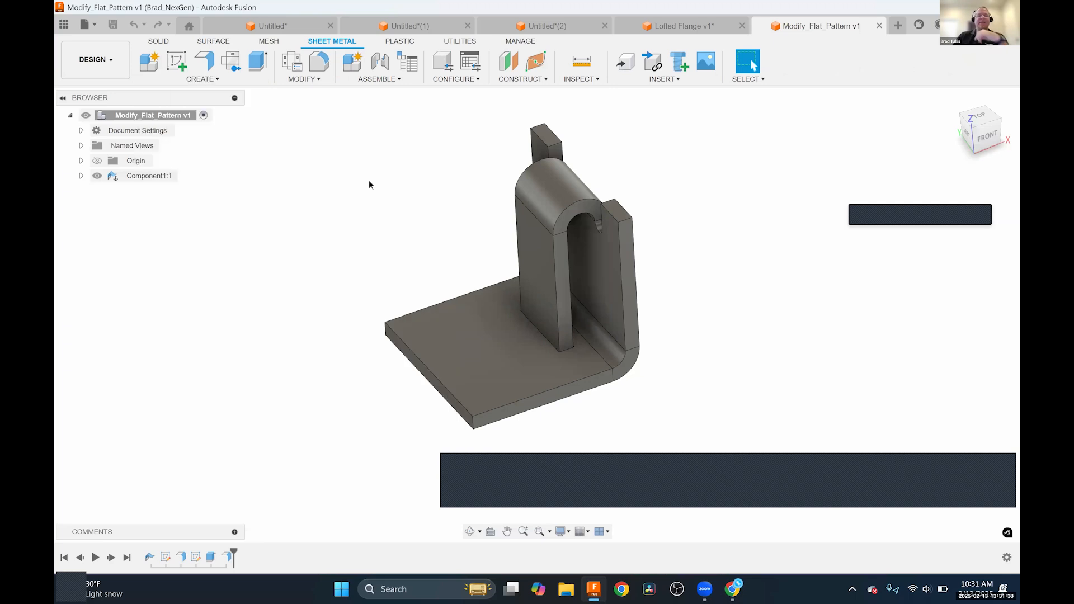
Examine the slot in the bracket's base and the fit of the folded tab in it from below and above.
{"action": "mouse_move", "coordinate": [419, 209]}
{"action": "middle_mouse_down", "text": "shift"}
{"action": "mouse_move", "coordinate": [419, 163]}
{"action": "mouse_move", "coordinate": [416, 191]}
{"action": "middle_mouse_up", "text": "shift"}
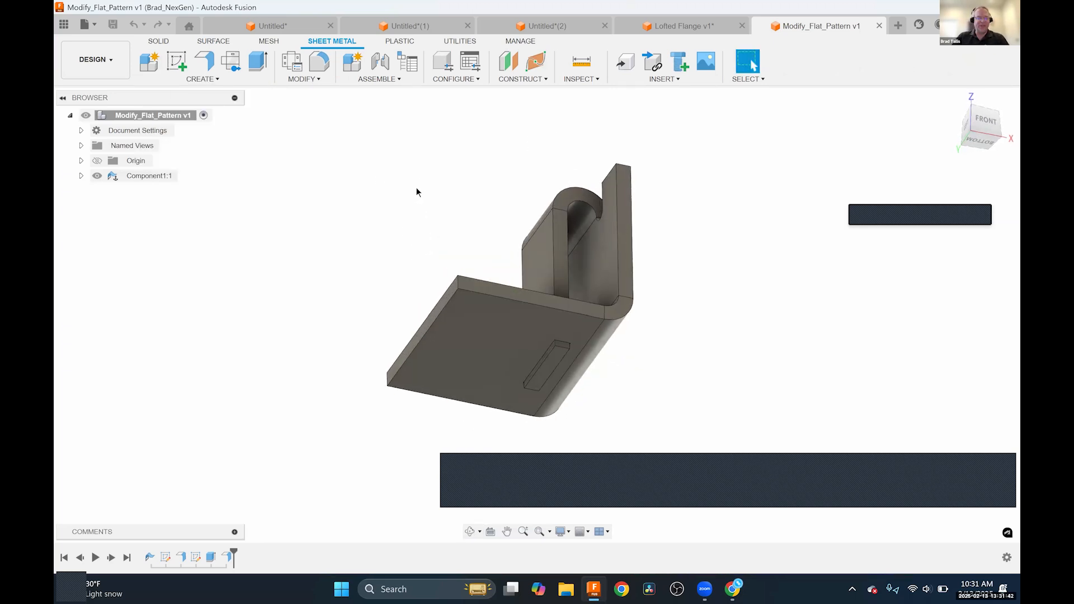
{"action": "scroll", "coordinate": [582, 385], "scroll_direction": "up", "scroll_amount": 2}
{"action": "scroll", "coordinate": [595, 366], "scroll_direction": "up", "scroll_amount": 2}
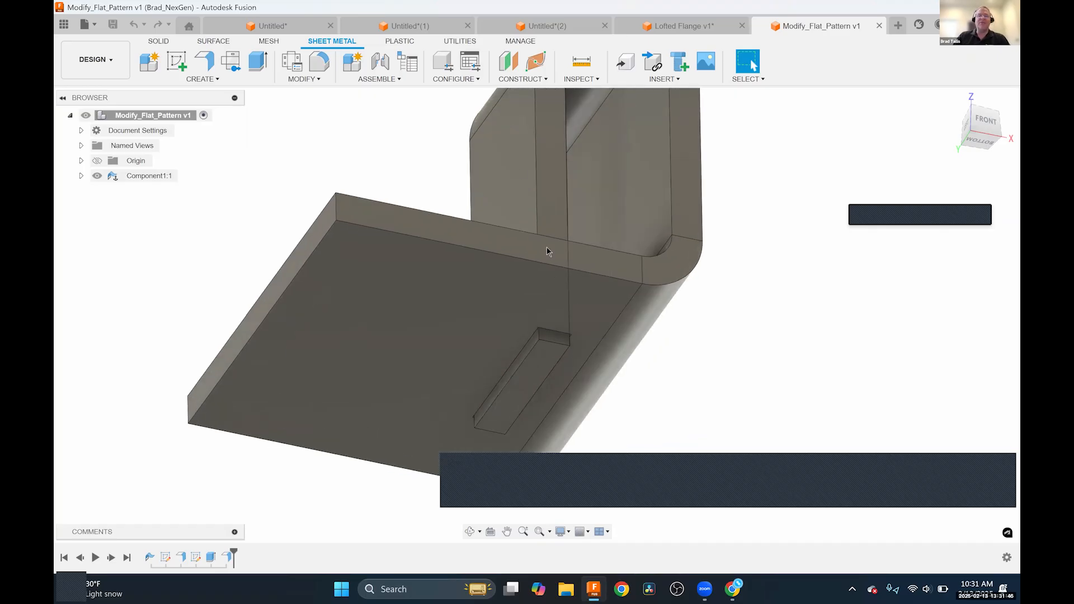
{"action": "scroll", "coordinate": [561, 363], "scroll_direction": "up", "scroll_amount": 5}
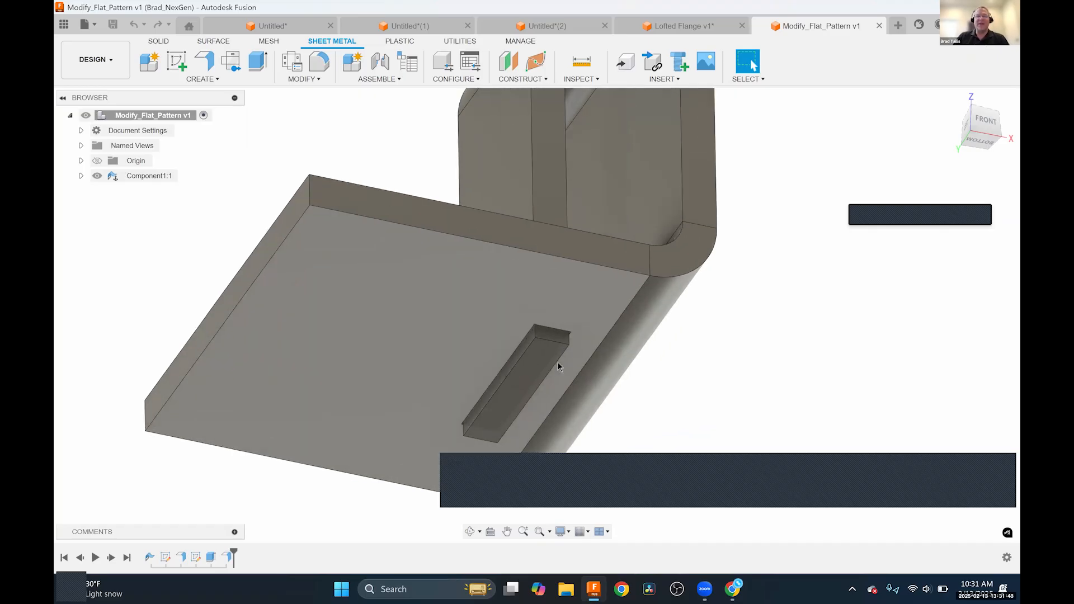
{"action": "middle_click_drag", "start_coordinate": [535, 352], "coordinate": [533, 287], "text": "shift"}
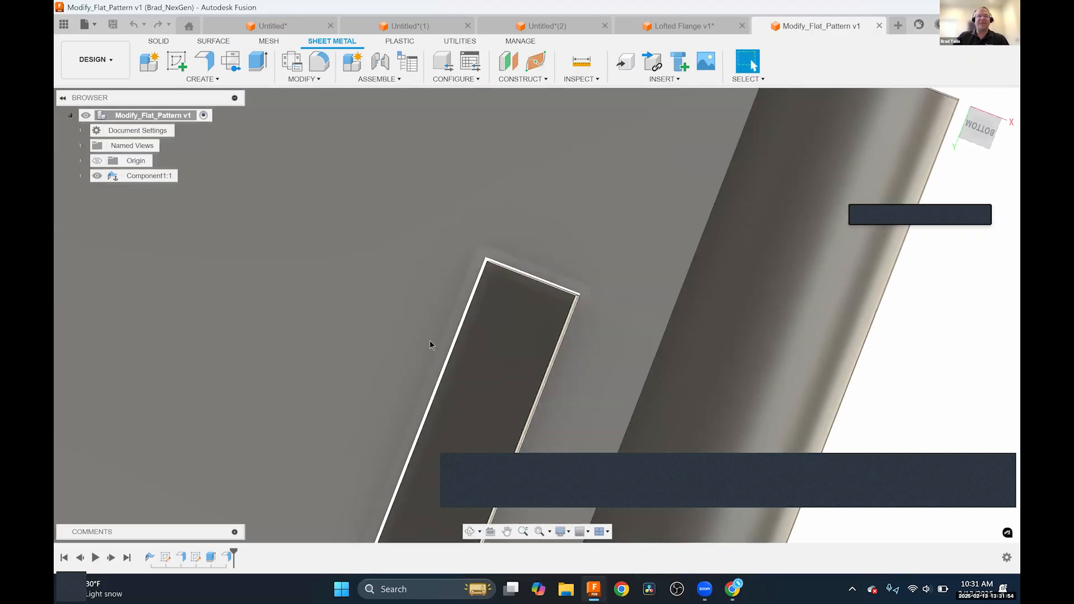
{"action": "scroll", "coordinate": [541, 358], "scroll_direction": "down", "scroll_amount": 4}
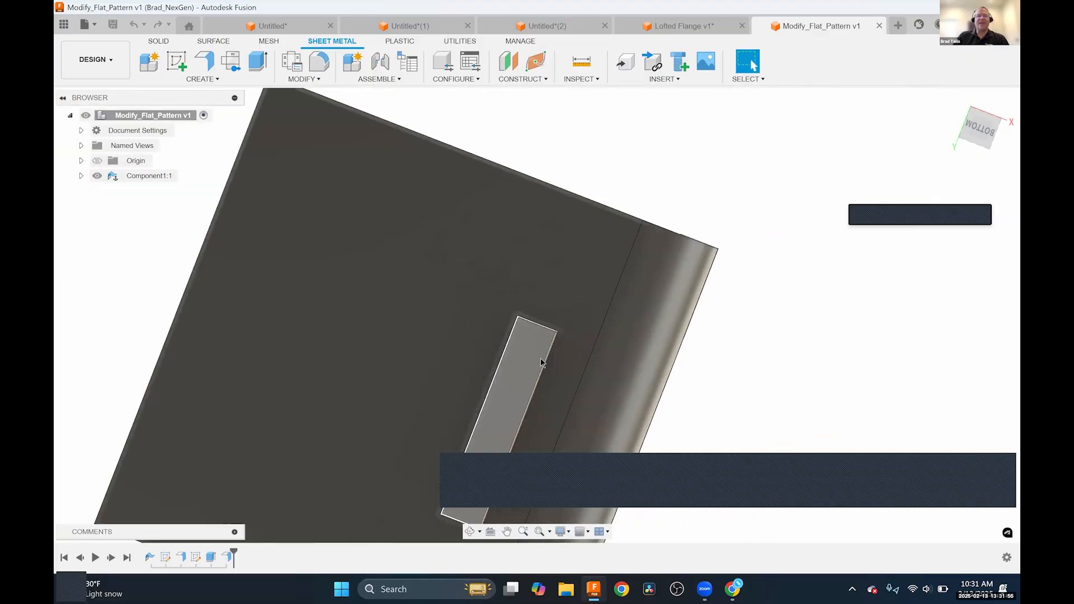
{"action": "middle_click_drag", "start_coordinate": [547, 293], "coordinate": [560, 347], "text": "shift"}
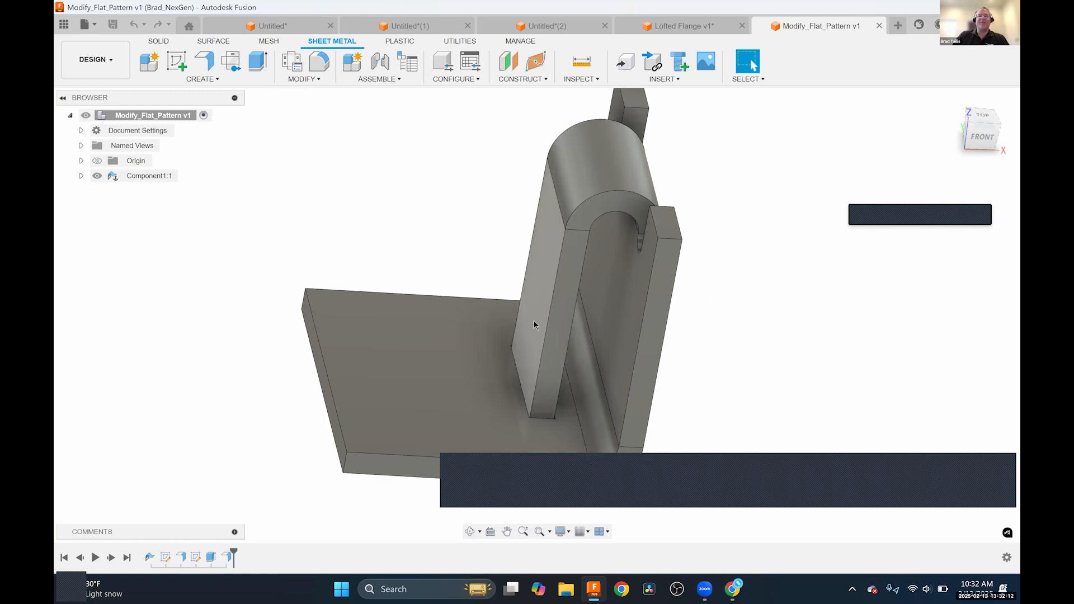
{"action": "middle_click_drag", "start_coordinate": [536, 330], "coordinate": [559, 207], "text": "shift"}
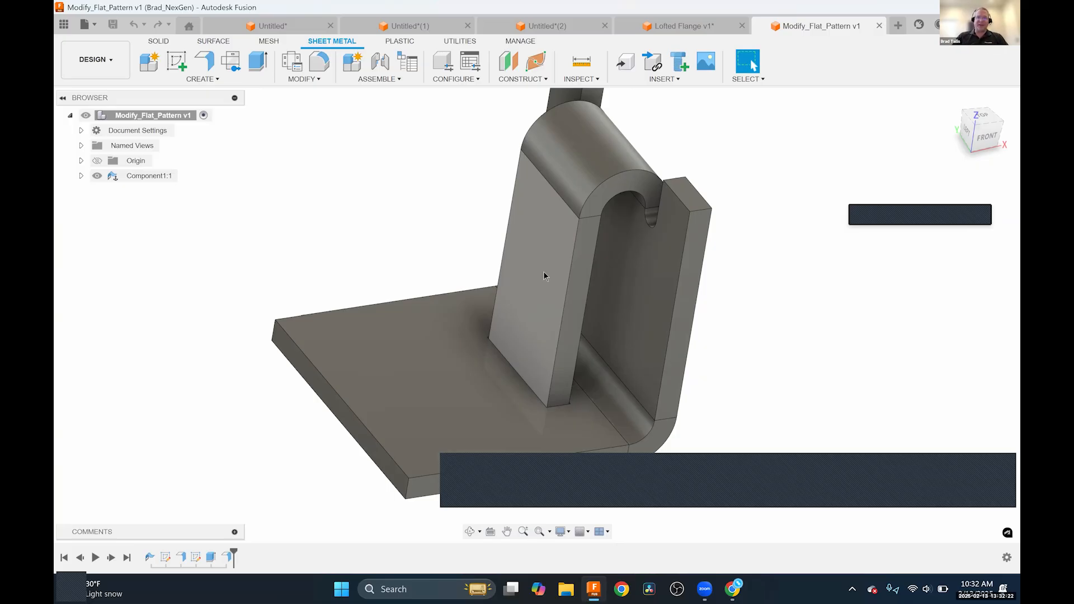
Offset the front edge face of the bracket's folded tab outward by 0.364 in with Press Pull.
{"action": "right_click", "coordinate": [573, 323]}
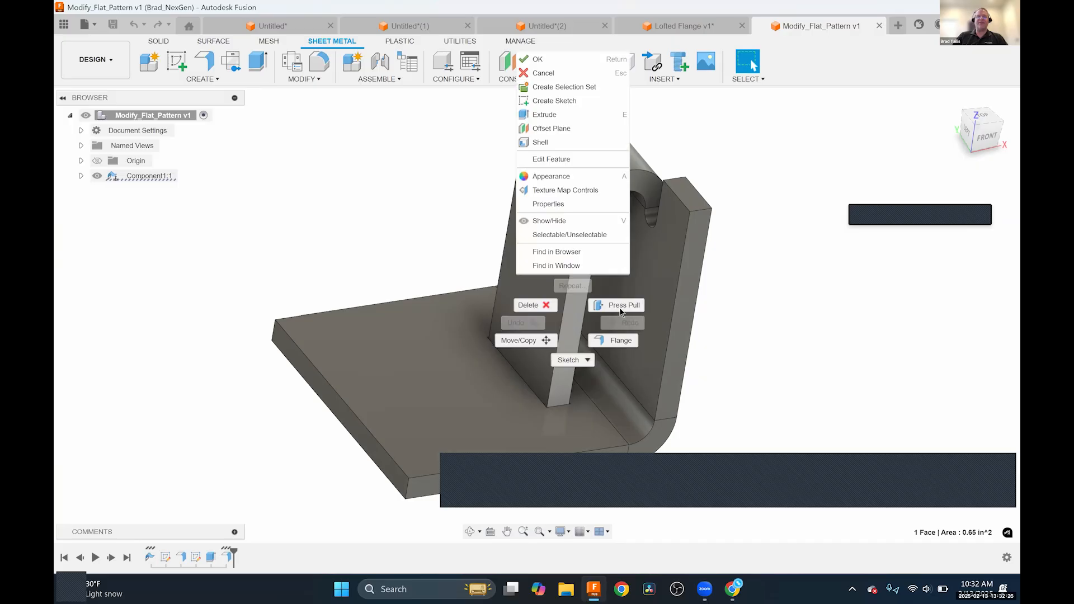
{"action": "left_click", "coordinate": [615, 304]}
{"action": "left_click_drag", "start_coordinate": [577, 330], "coordinate": [551, 426]}
{"action": "scroll", "coordinate": [551, 422], "scroll_direction": "up", "scroll_amount": 10}
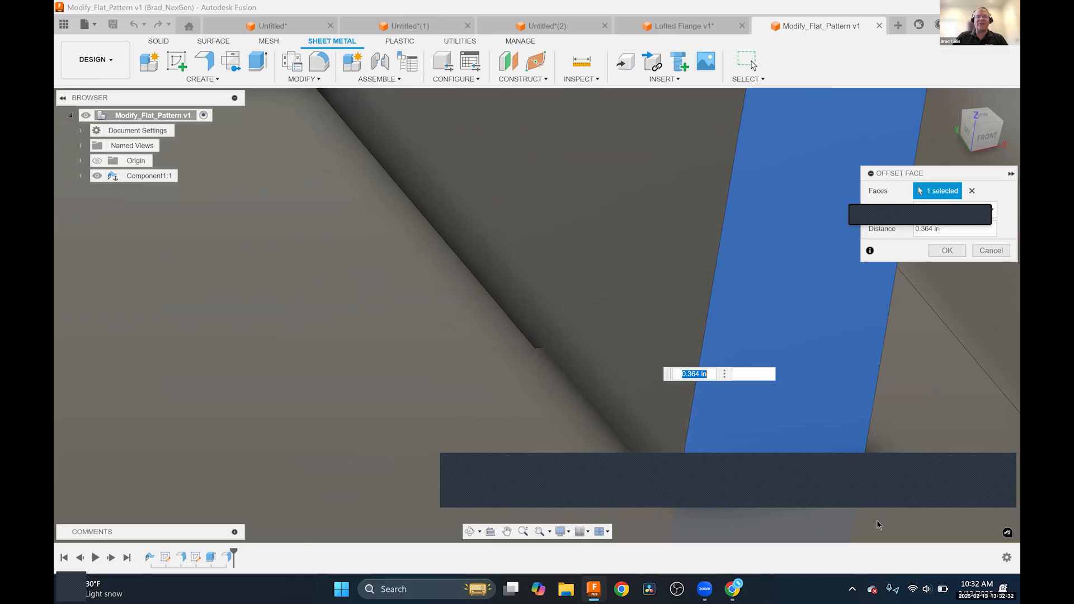
{"action": "left_click", "coordinate": [948, 251]}
{"action": "scroll", "coordinate": [680, 398], "scroll_direction": "down", "scroll_amount": 10}
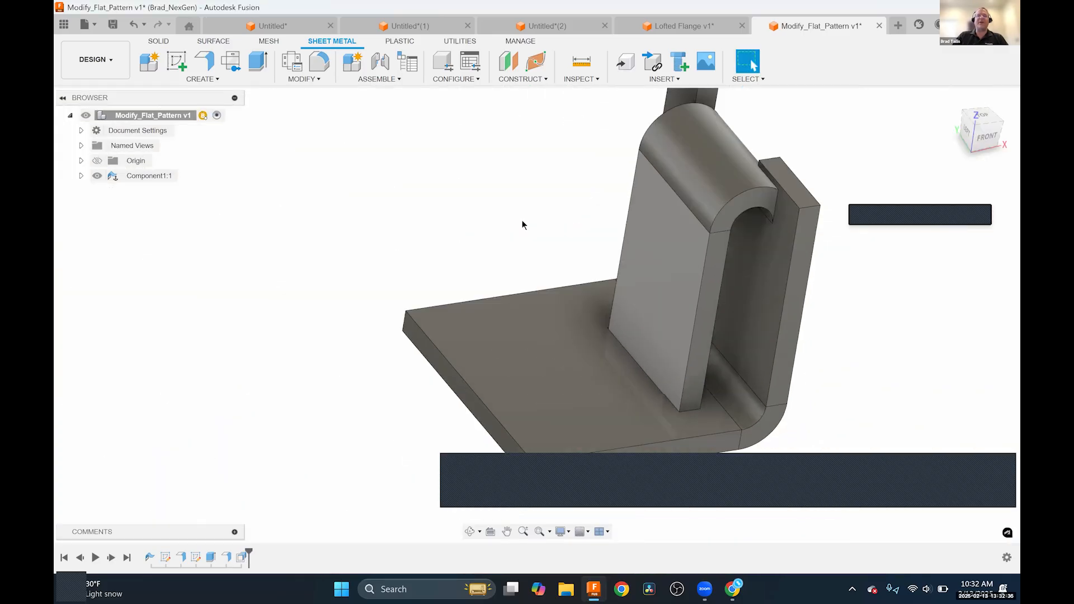
Try unfolding all bends of the widened bracket from the base's top face, and undo the tab face offset.
{"action": "left_click", "coordinate": [302, 79]}
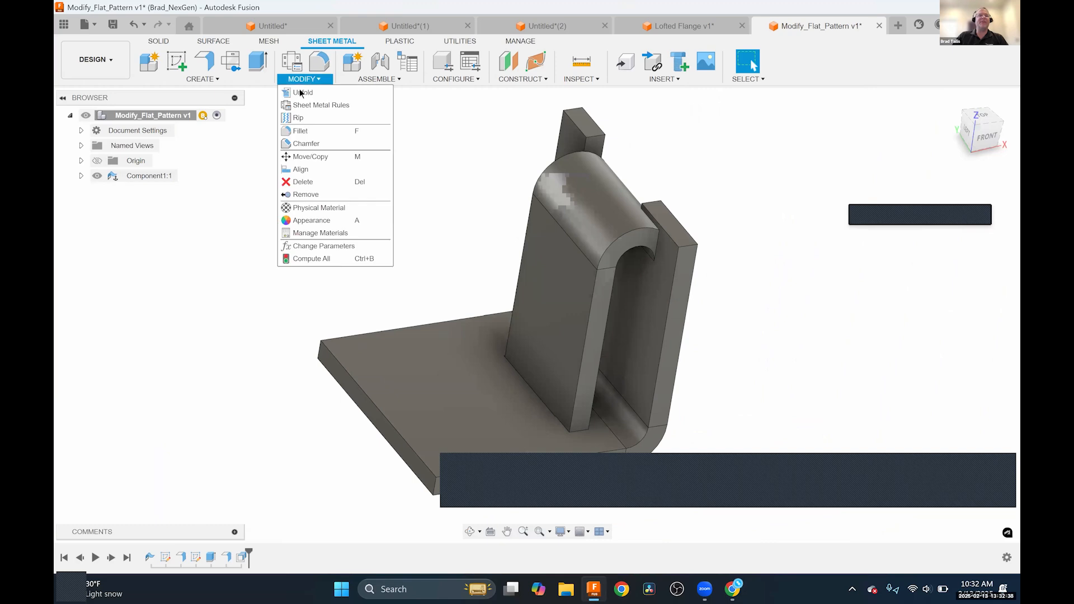
{"action": "left_click", "coordinate": [305, 95]}
{"action": "left_click", "coordinate": [467, 390]}
{"action": "left_click", "coordinate": [936, 228]}
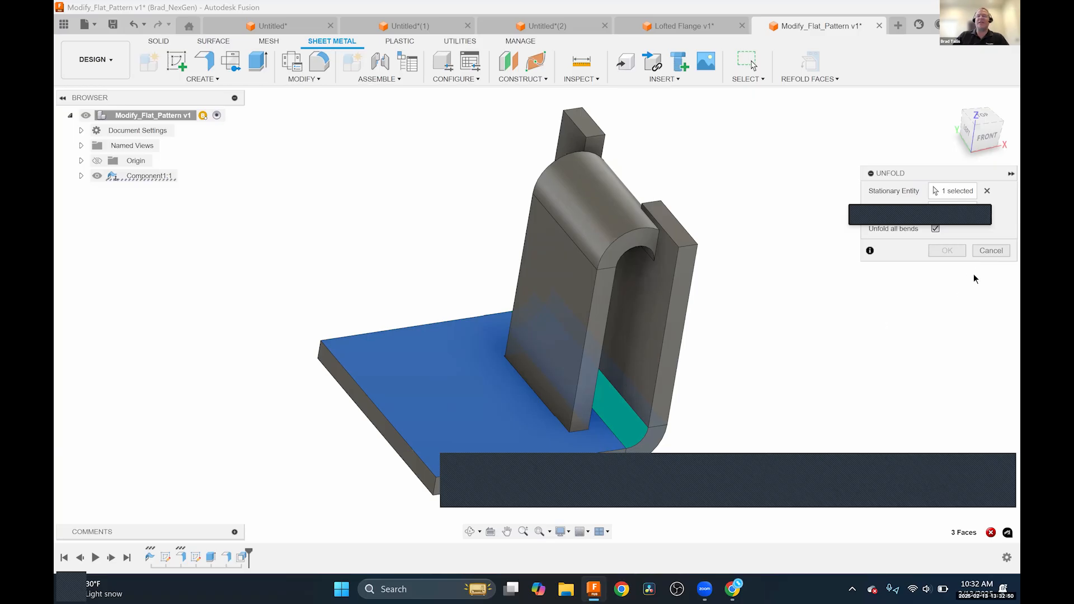
{"action": "left_click", "coordinate": [990, 250]}
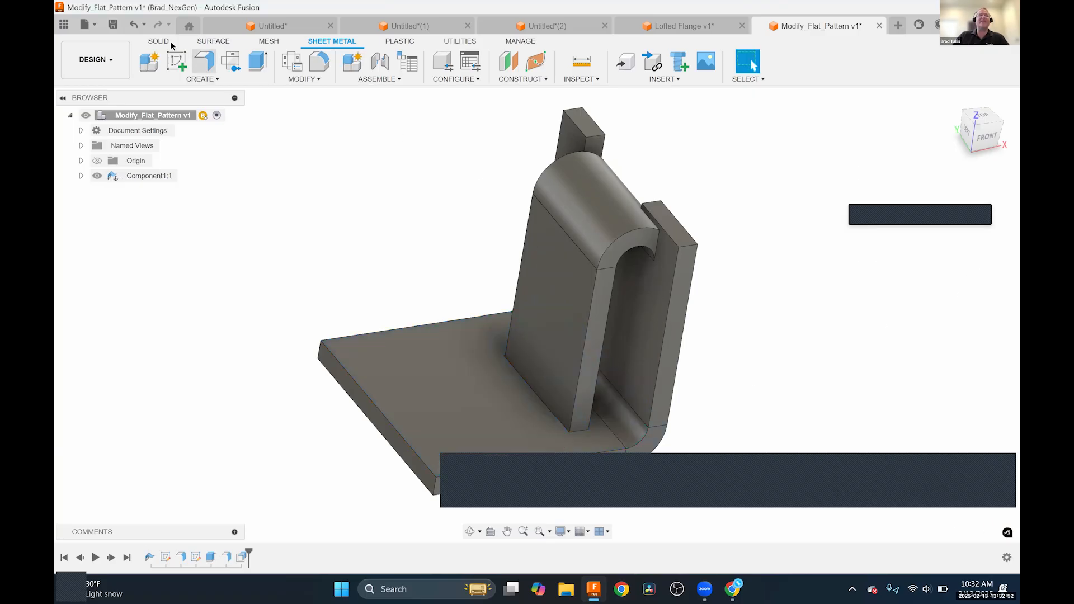
{"action": "left_click", "coordinate": [133, 24]}
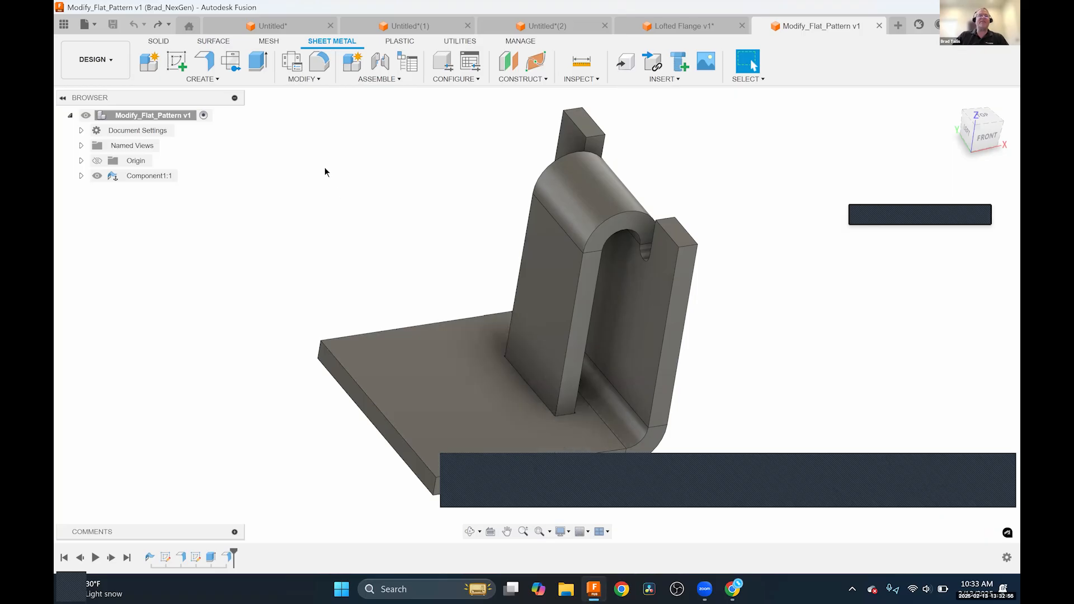
Preview unfolding all bends of the original bracket with the base's top face as the stationary entity.
{"action": "left_click", "coordinate": [308, 79]}
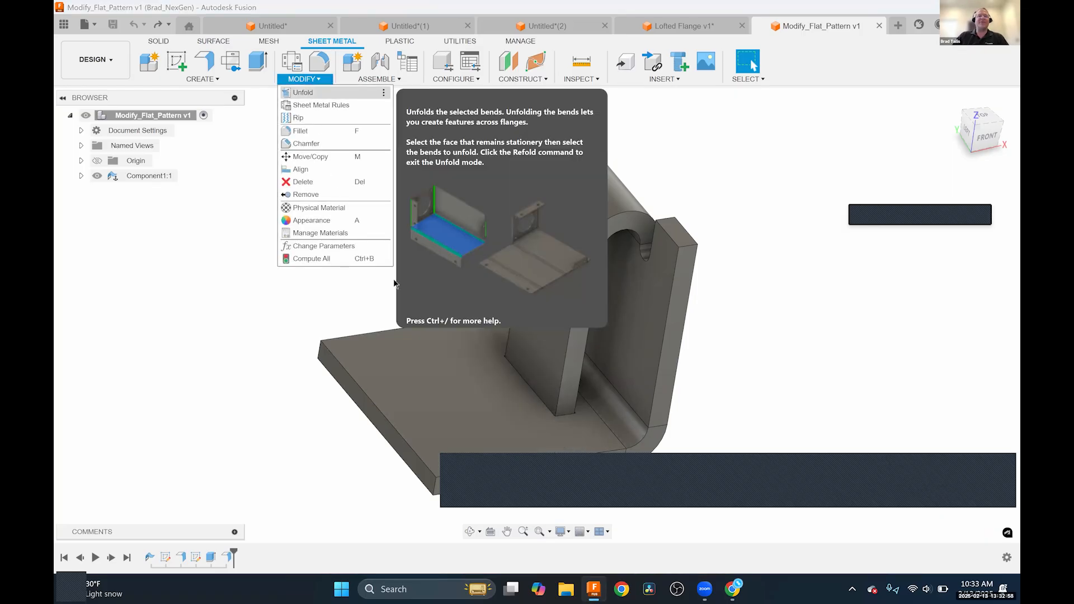
{"action": "left_click", "coordinate": [307, 91]}
{"action": "left_click", "coordinate": [458, 378]}
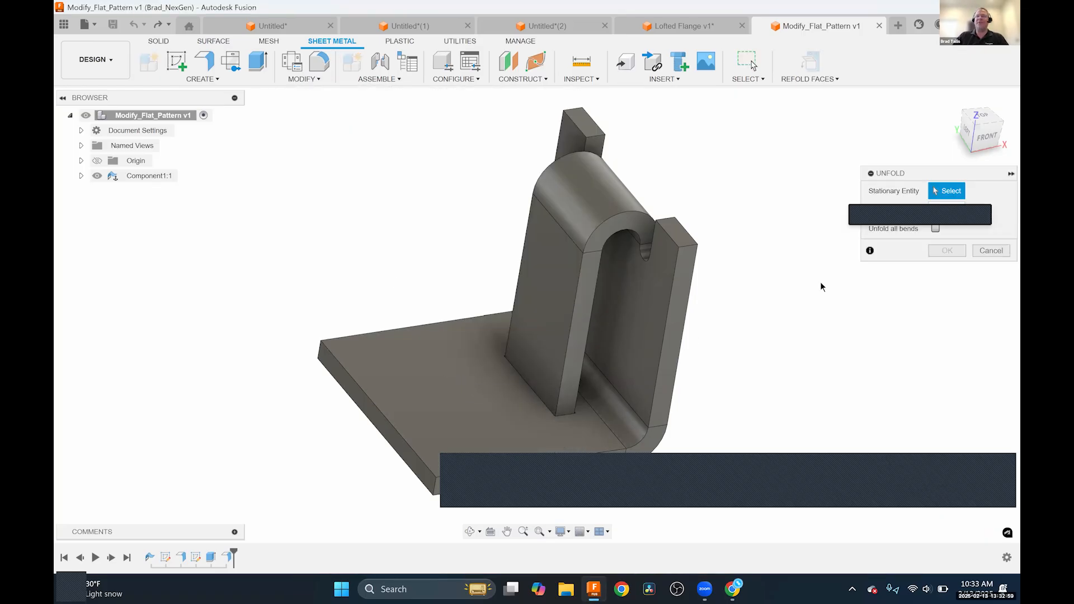
{"action": "left_click", "coordinate": [935, 229]}
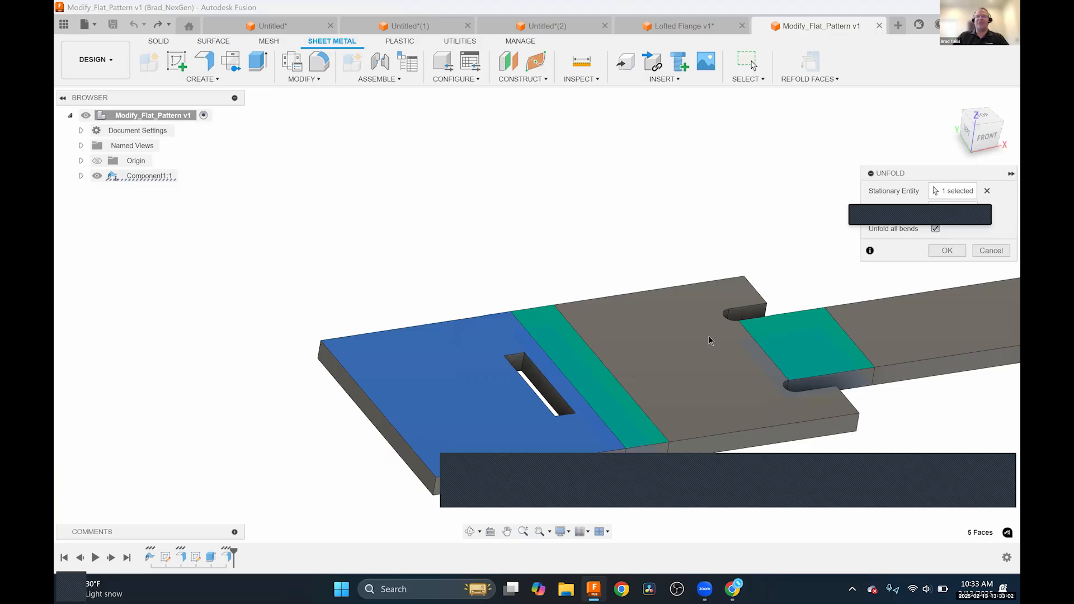
{"action": "key", "text": "Escape"}
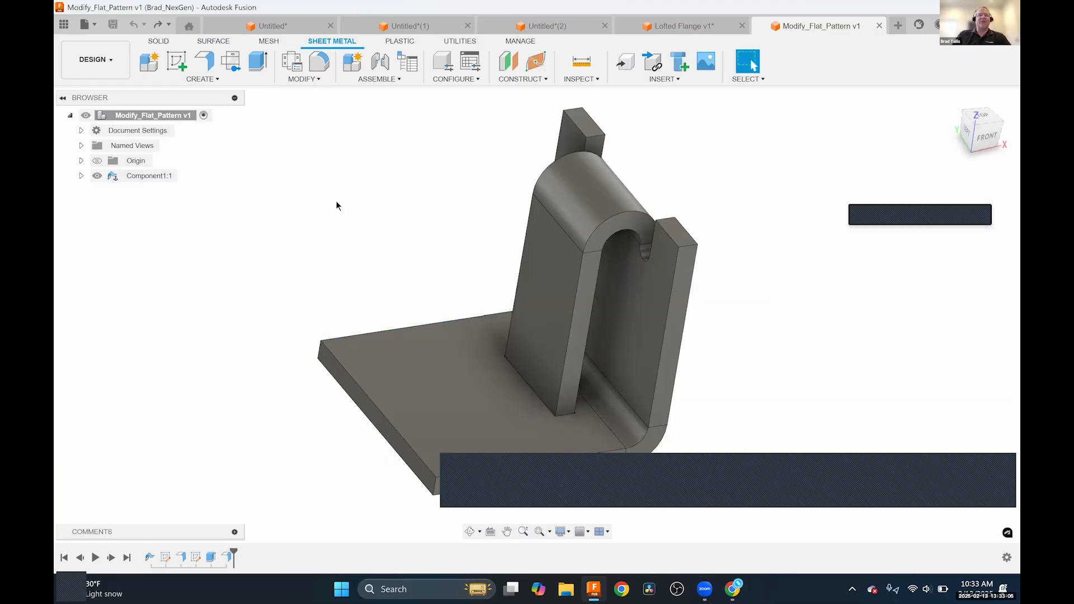
Unfold all bends of the bracket, keeping the base's top face as the stationary entity.
{"action": "left_click", "coordinate": [219, 82]}
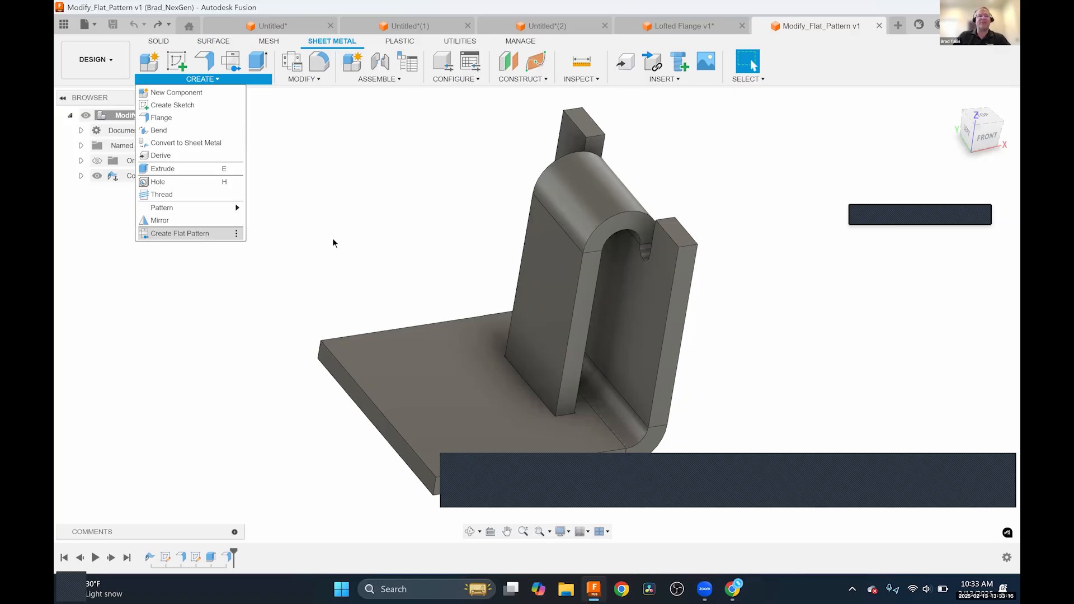
{"action": "left_click", "coordinate": [310, 79]}
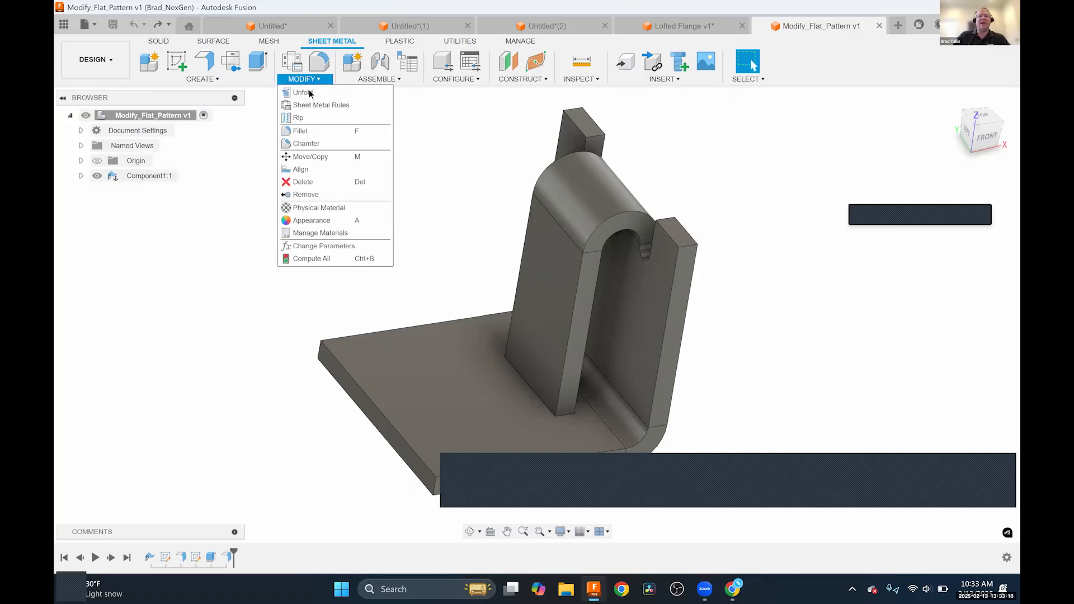
{"action": "left_click", "coordinate": [303, 92]}
{"action": "left_click", "coordinate": [438, 440]}
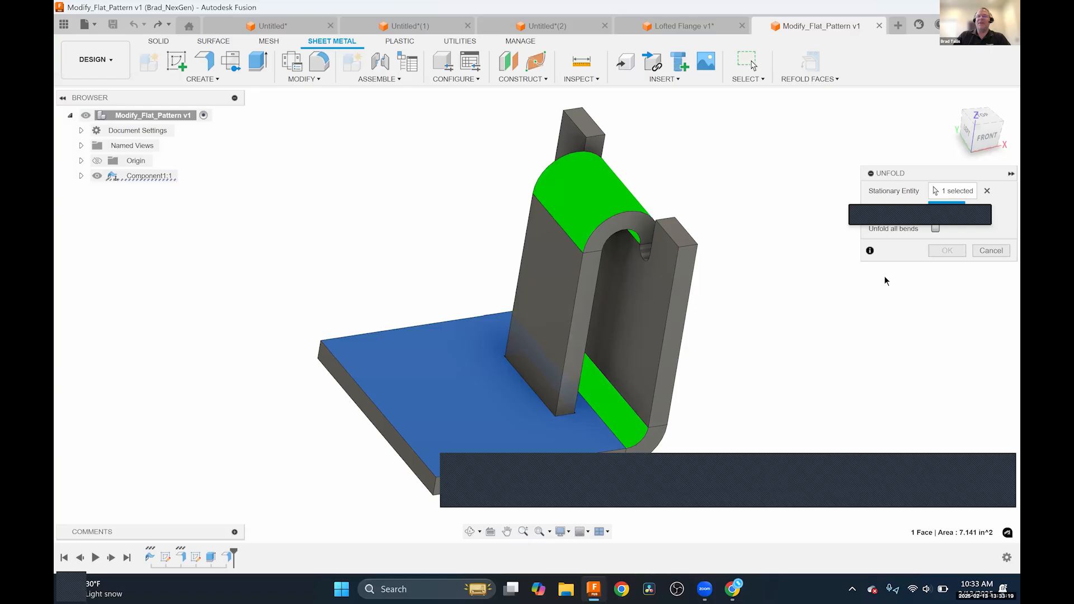
{"action": "left_click", "coordinate": [936, 228]}
{"action": "left_click", "coordinate": [946, 250]}
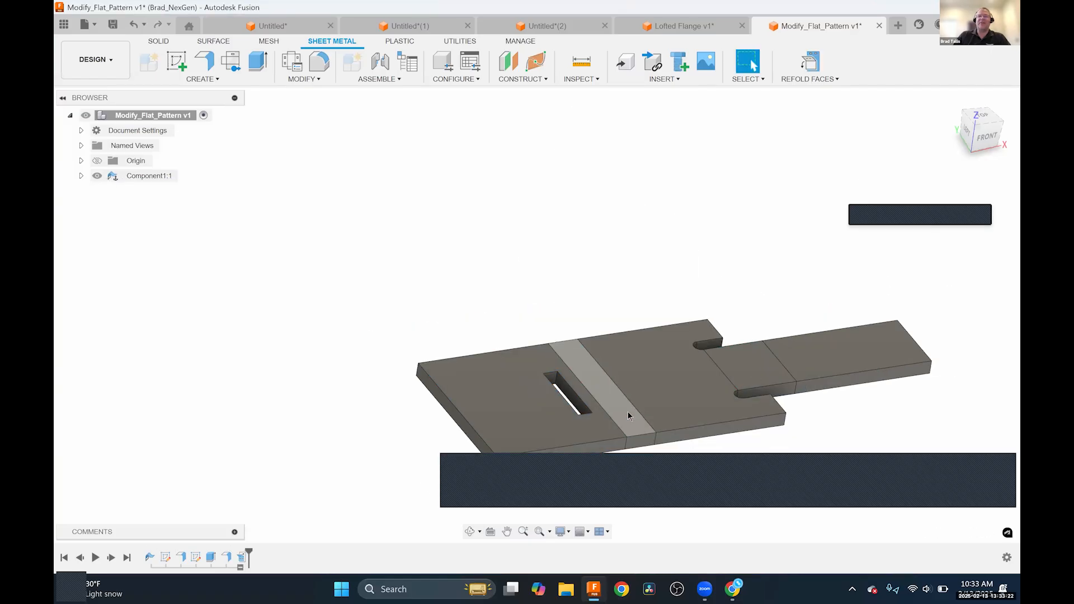
Inspect the unfolded bracket from above and refold its faces.
{"action": "scroll", "coordinate": [628, 414], "scroll_direction": "down", "scroll_amount": 3}
{"action": "middle_click_drag", "start_coordinate": [562, 252], "coordinate": [557, 314], "text": "shift"}
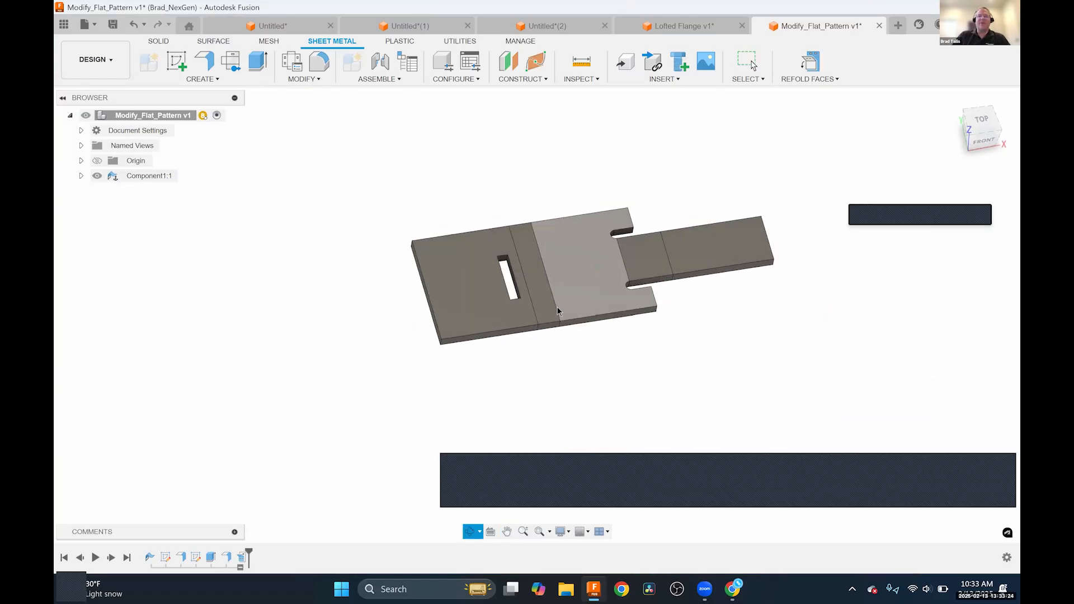
{"action": "scroll", "coordinate": [535, 247], "scroll_direction": "up", "scroll_amount": 5}
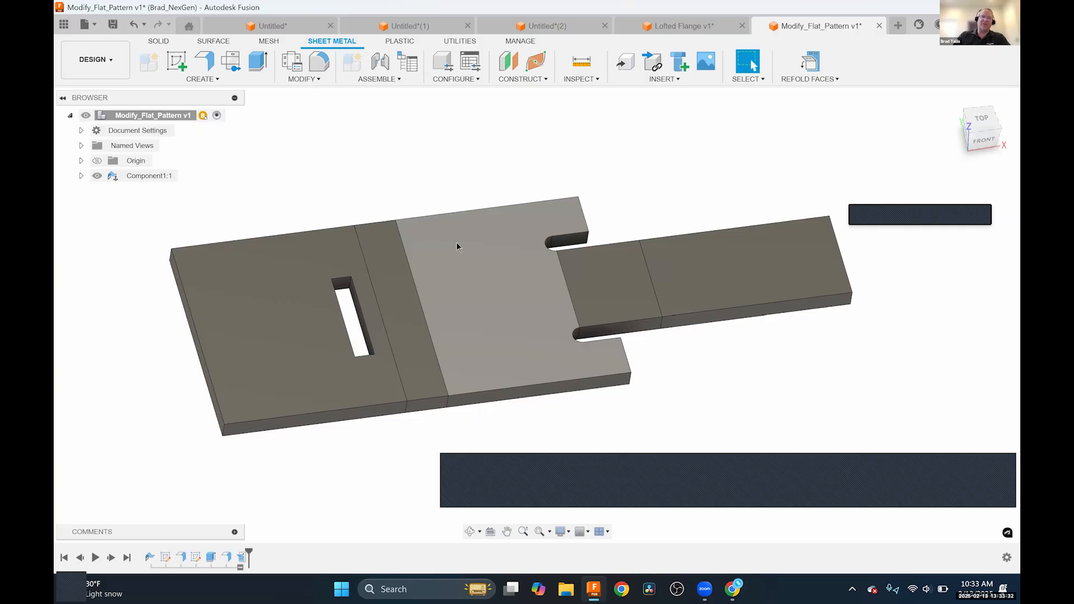
{"action": "left_click", "coordinate": [811, 62]}
{"action": "middle_click_drag", "start_coordinate": [369, 344], "coordinate": [710, 268], "text": "shift"}
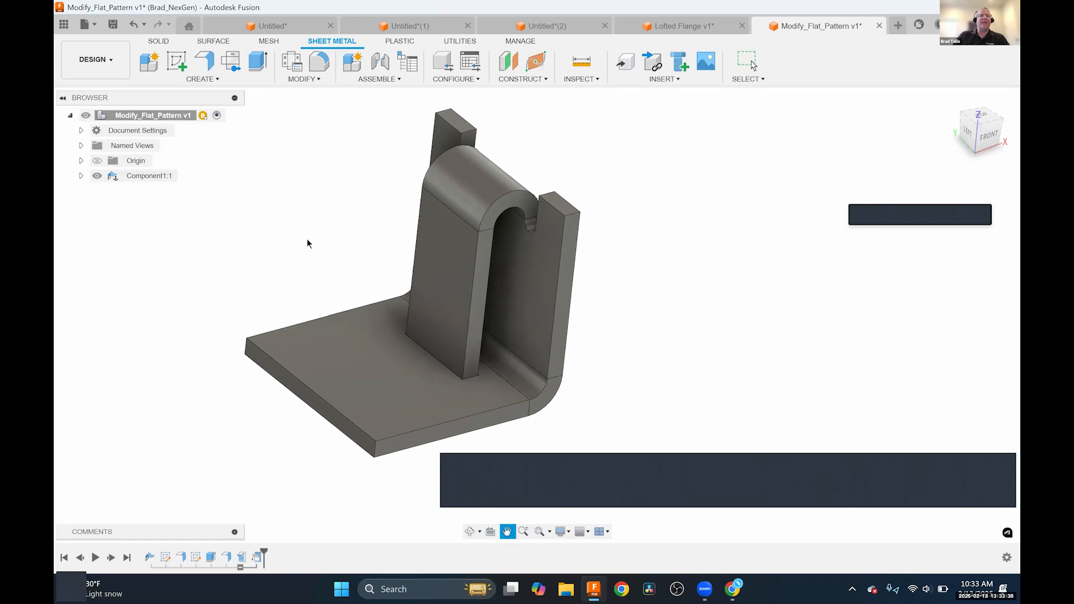
Create a flat pattern of the bracket using the base's top face as the stationary face.
{"action": "left_click", "coordinate": [81, 176]}
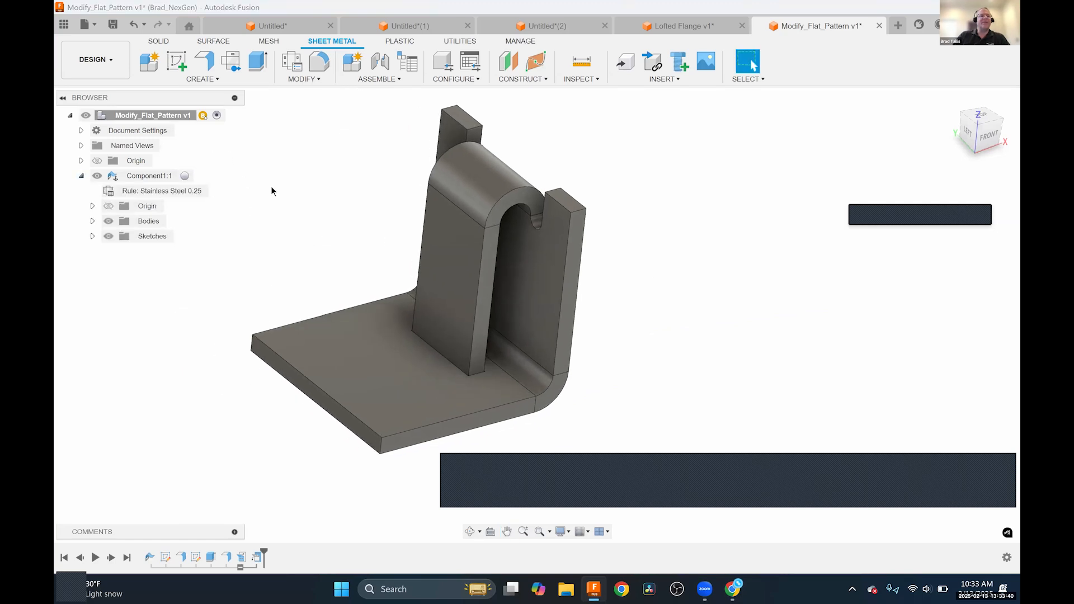
{"action": "left_click", "coordinate": [246, 81]}
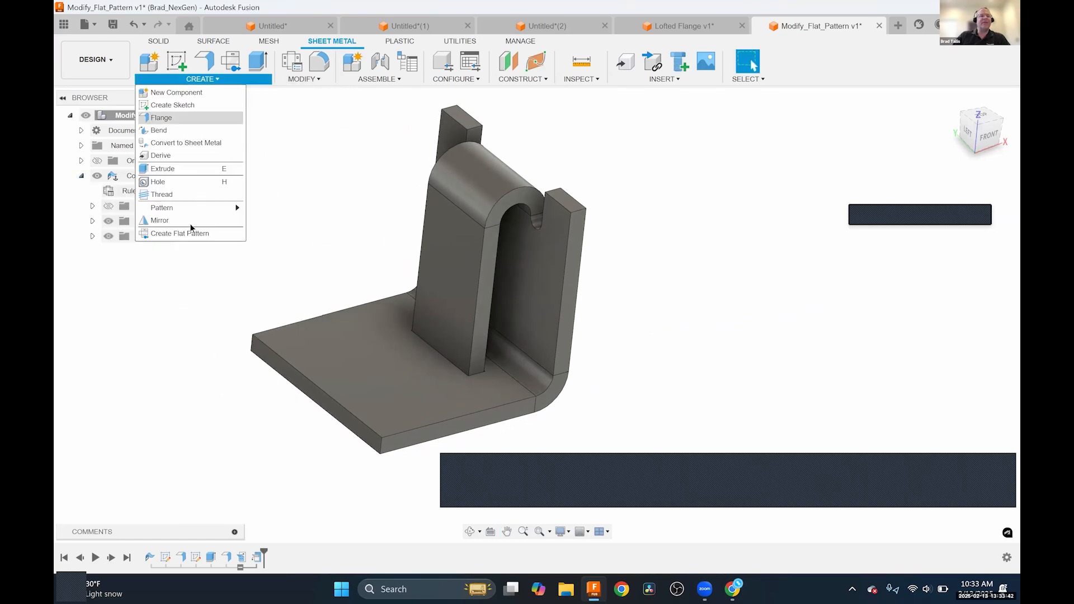
{"action": "left_click", "coordinate": [186, 234]}
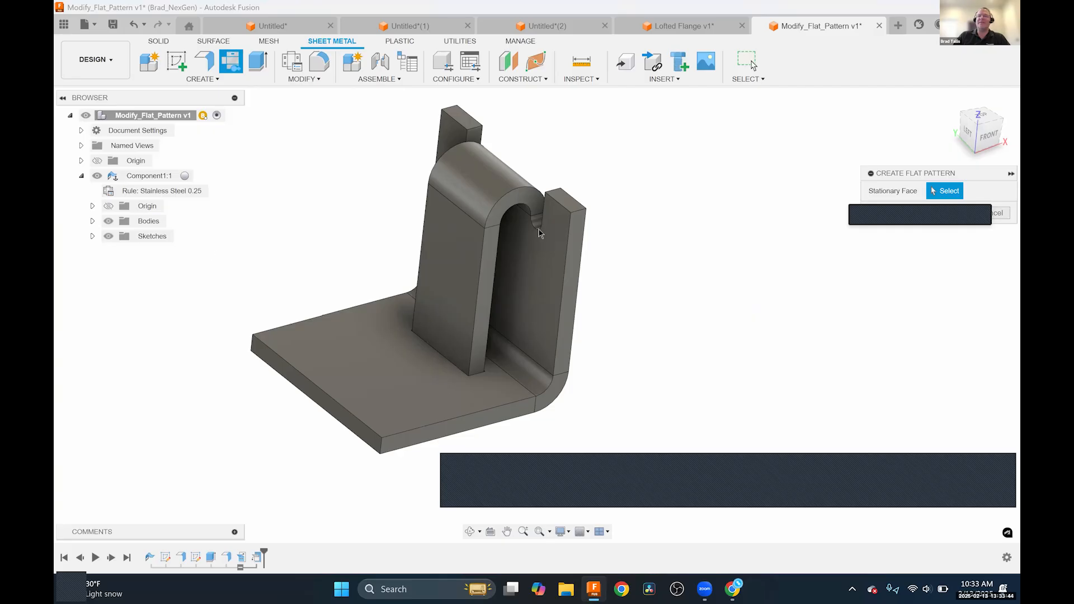
{"action": "left_click_drag", "start_coordinate": [904, 174], "coordinate": [777, 143]}
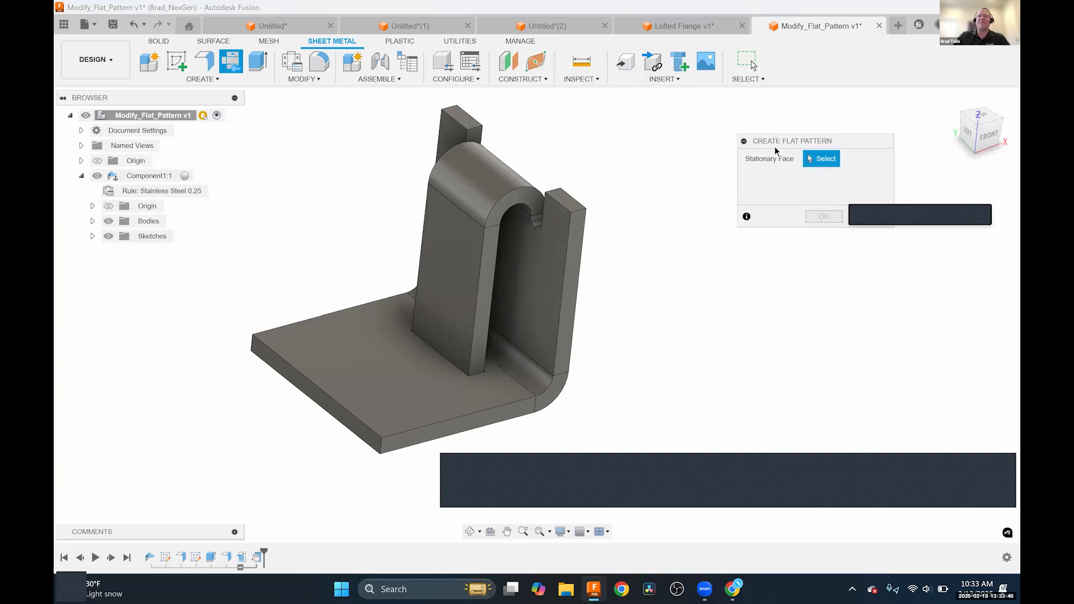
{"action": "left_click", "coordinate": [366, 352]}
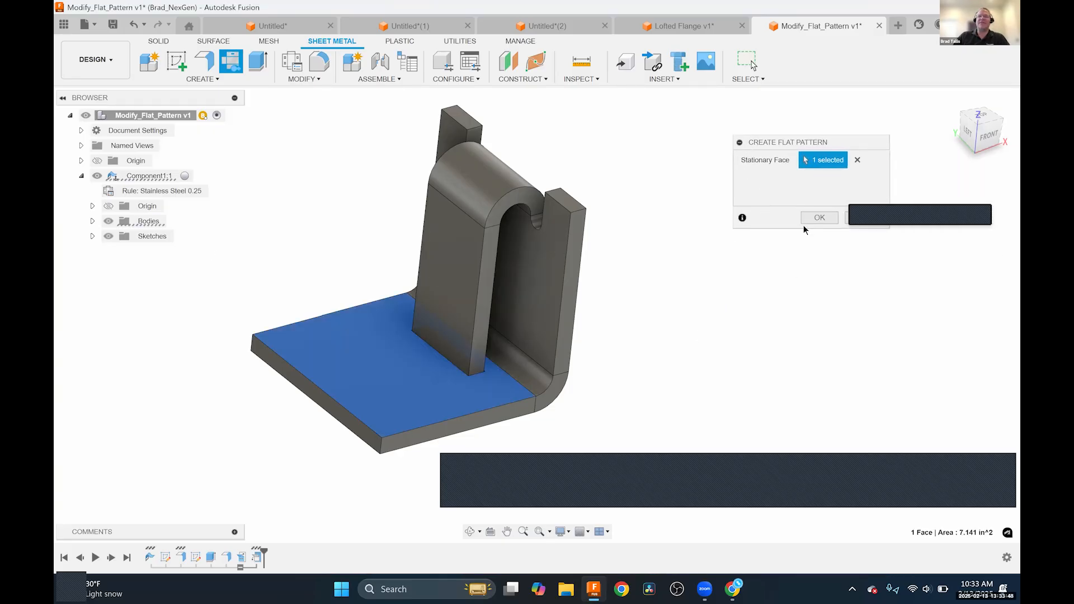
{"action": "left_click", "coordinate": [811, 221]}
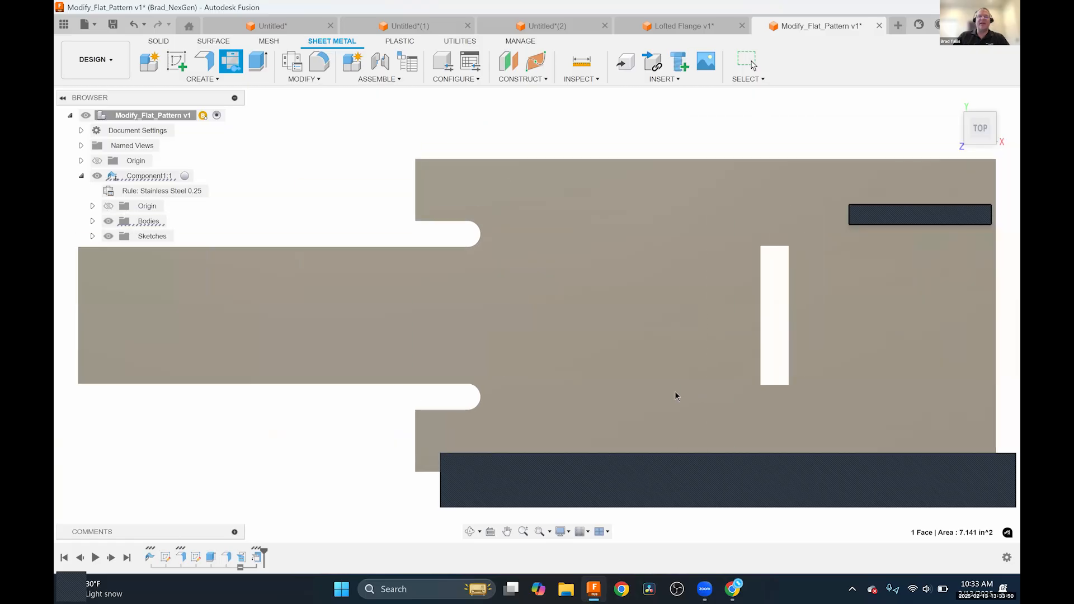
{"action": "middle_click_drag", "start_coordinate": [549, 269], "coordinate": [491, 235]}
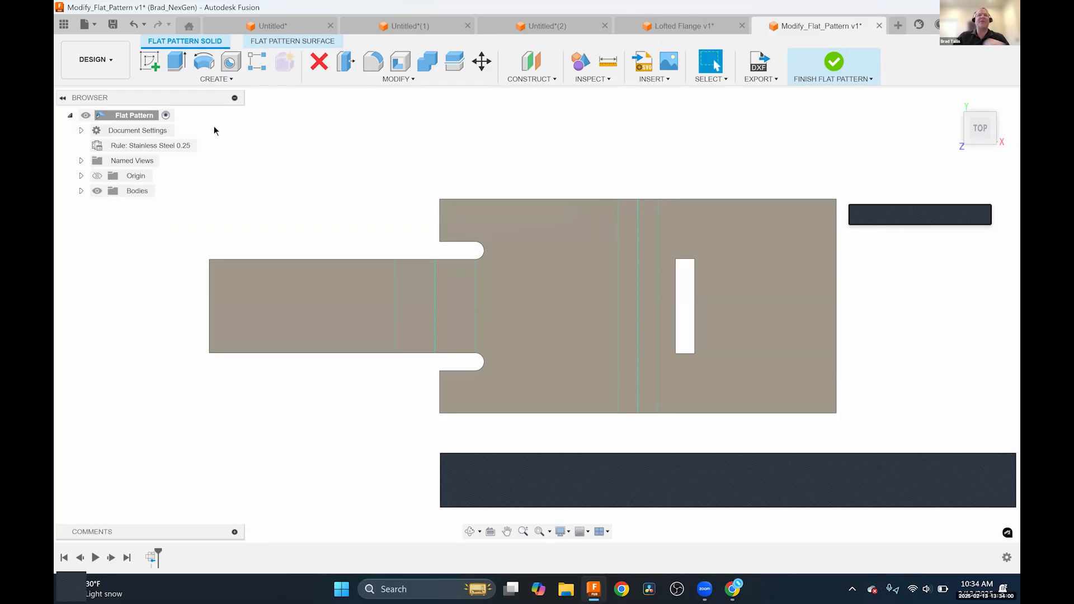
{"action": "left_click", "coordinate": [206, 79]}
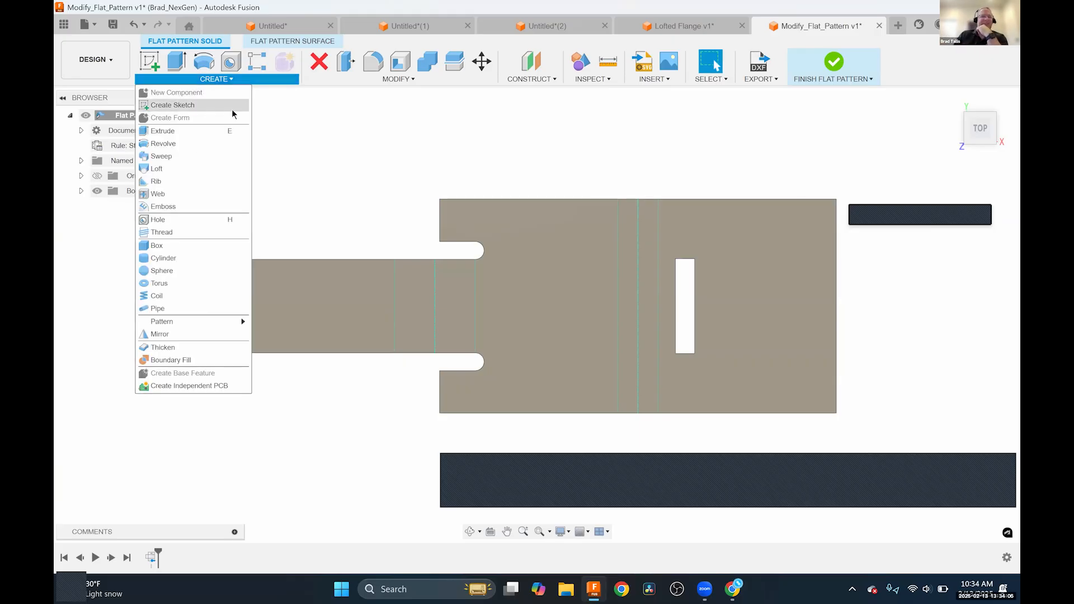
{"action": "left_click", "coordinate": [377, 79]}
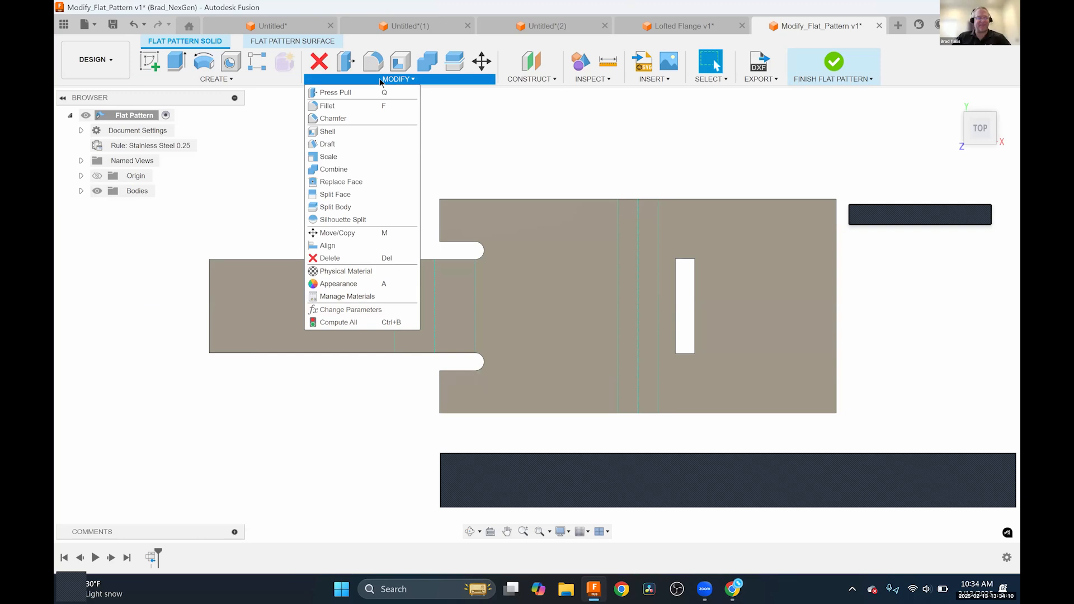
{"action": "left_click", "coordinate": [758, 265]}
Offset both short end faces of the flat pattern's rectangular slot inward by 0.358 in with Press Pull.
{"action": "middle_click_drag", "start_coordinate": [758, 271], "coordinate": [738, 304], "text": "shift"}
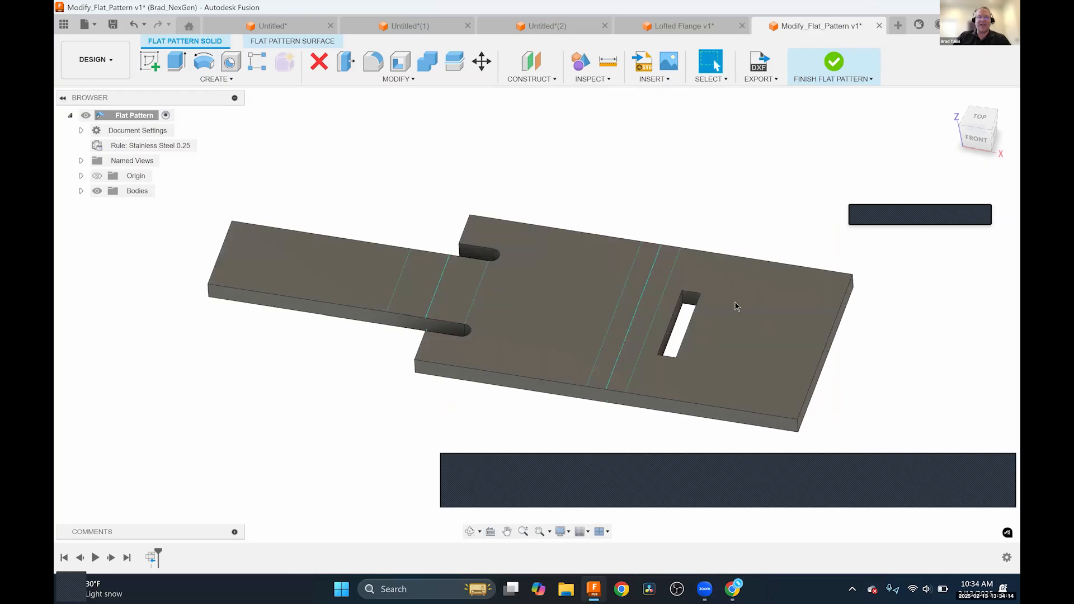
{"action": "scroll", "coordinate": [696, 312], "scroll_direction": "up", "scroll_amount": 5}
{"action": "scroll", "coordinate": [697, 312], "scroll_direction": "up", "scroll_amount": 3}
{"action": "left_click", "coordinate": [675, 287]}
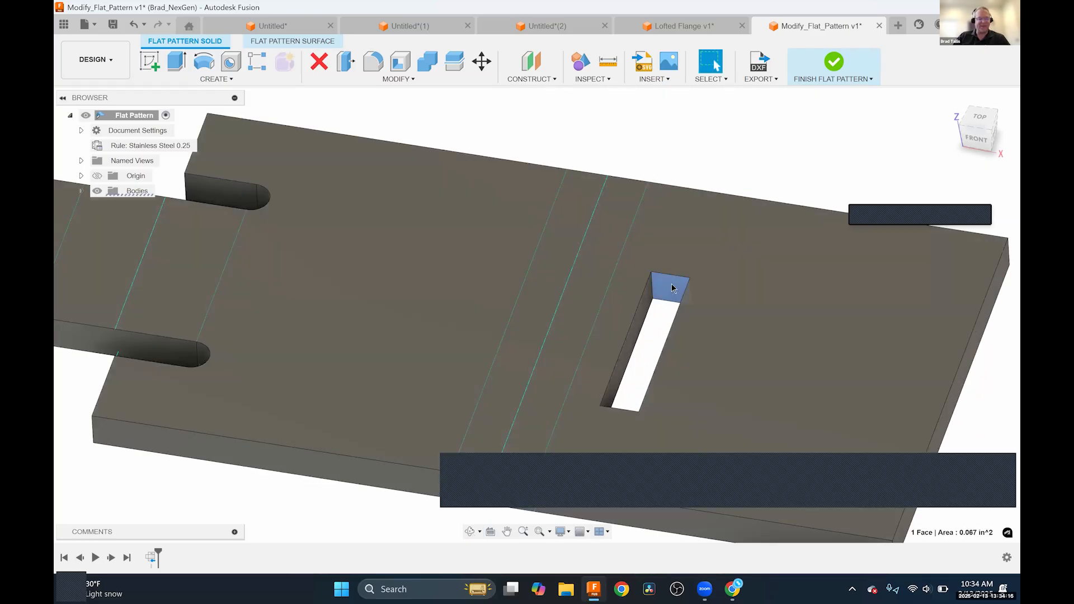
{"action": "middle_click_drag", "start_coordinate": [679, 302], "coordinate": [628, 443], "text": "shift"}
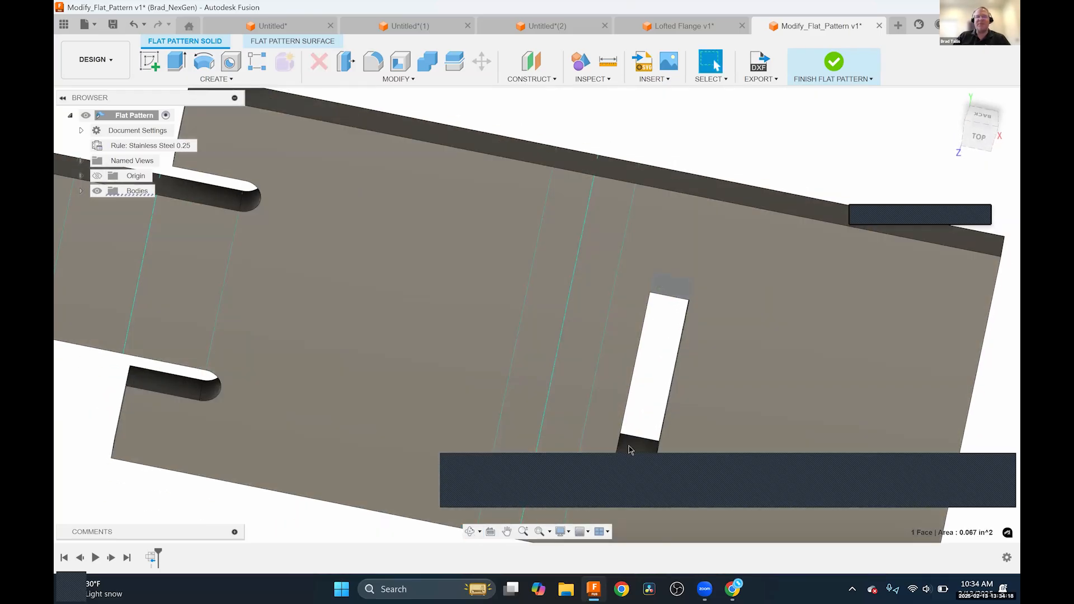
{"action": "left_click", "coordinate": [630, 448], "text": "shift"}
{"action": "right_click", "coordinate": [631, 449]}
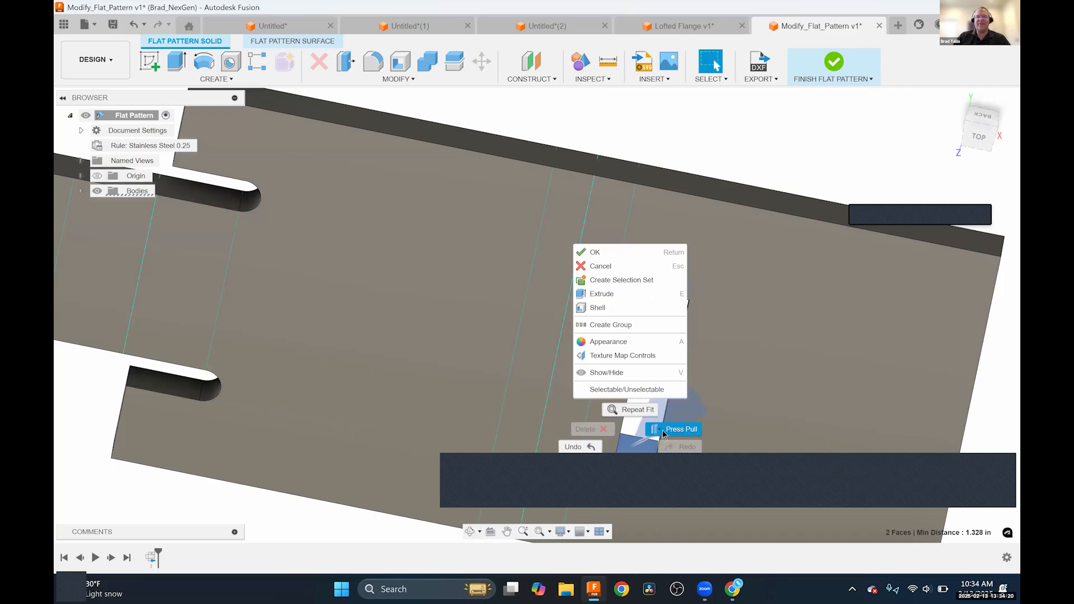
{"action": "left_click", "coordinate": [665, 432]}
{"action": "middle_click_drag", "start_coordinate": [676, 324], "coordinate": [644, 479], "text": "shift"}
{"action": "left_click_drag", "start_coordinate": [638, 460], "coordinate": [647, 420]}
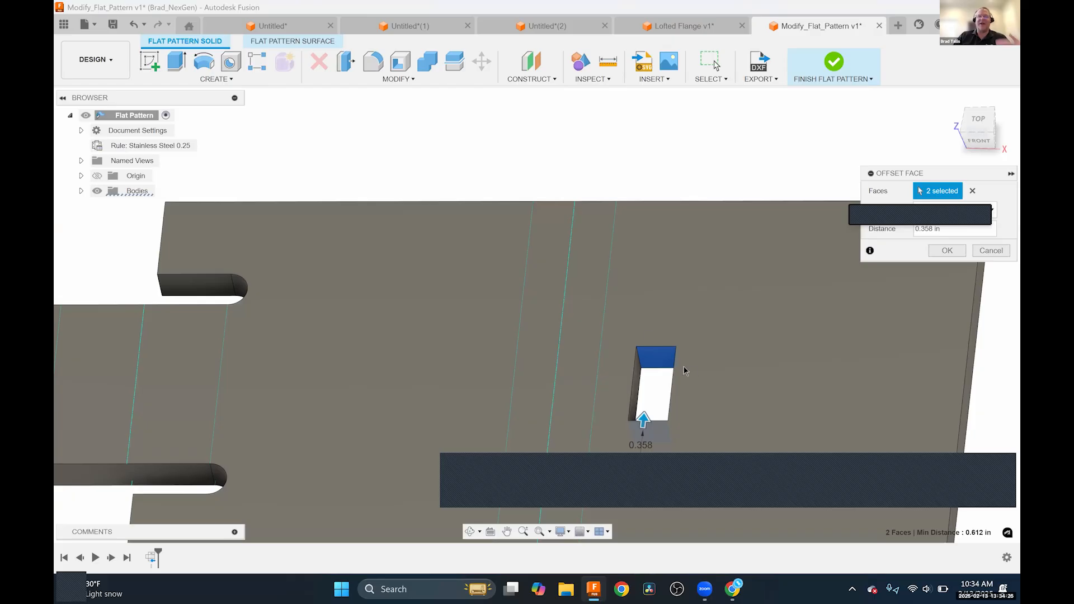
{"action": "left_click", "coordinate": [947, 252]}
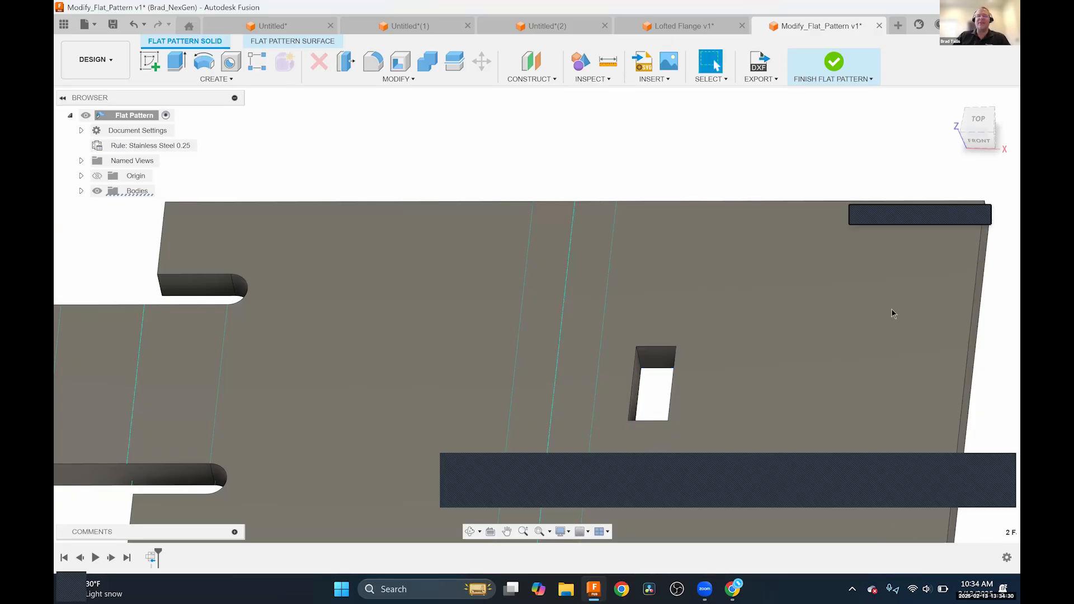
Finish the flat pattern and inspect the slot in the folded bracket's base from below.
{"action": "left_click", "coordinate": [834, 61]}
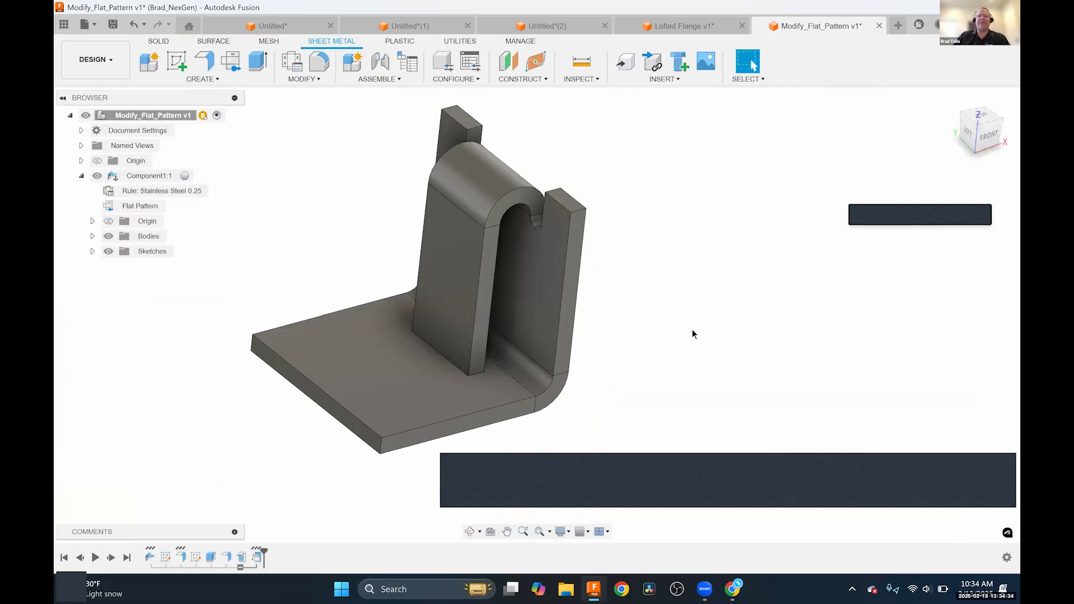
{"action": "mouse_move", "coordinate": [471, 359]}
{"action": "middle_mouse_down", "text": "shift"}
{"action": "mouse_move", "coordinate": [512, 325]}
{"action": "mouse_move", "coordinate": [536, 329]}
{"action": "mouse_move", "coordinate": [478, 309]}
{"action": "mouse_move", "coordinate": [472, 299]}
{"action": "mouse_move", "coordinate": [487, 297]}
{"action": "middle_mouse_up", "text": "shift"}
{"action": "scroll", "coordinate": [471, 321], "scroll_direction": "up", "scroll_amount": 7}
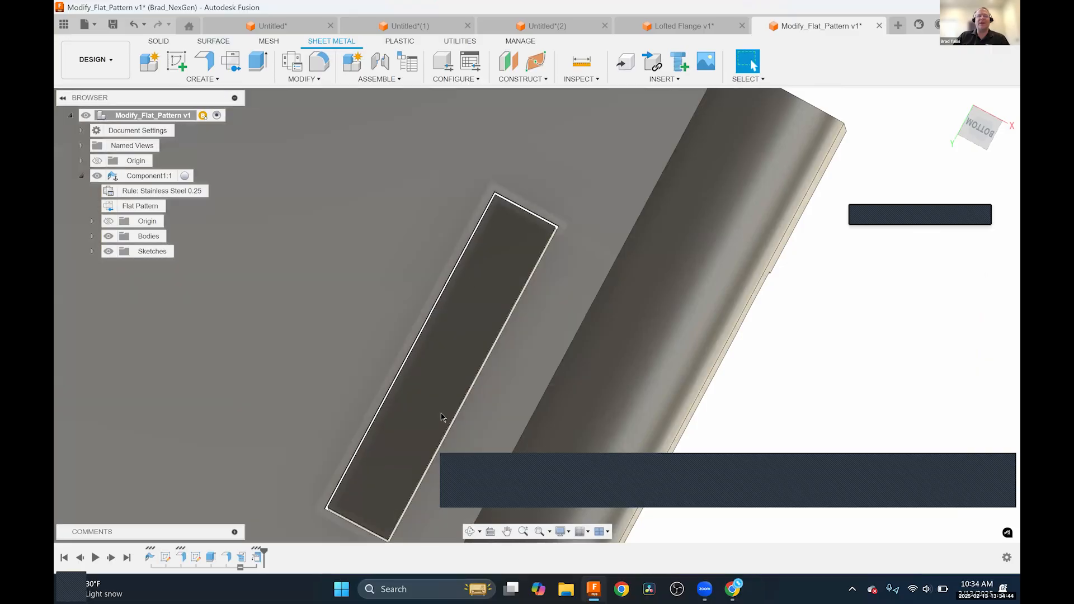
Reopen the bracket's flat pattern to examine its modified slot, and return to the folded model.
{"action": "scroll", "coordinate": [437, 403], "scroll_direction": "down", "scroll_amount": 5}
{"action": "mouse_move", "coordinate": [482, 302]}
{"action": "middle_mouse_down", "text": "shift"}
{"action": "mouse_move", "coordinate": [471, 400]}
{"action": "mouse_move", "coordinate": [596, 327]}
{"action": "middle_mouse_up", "text": "shift"}
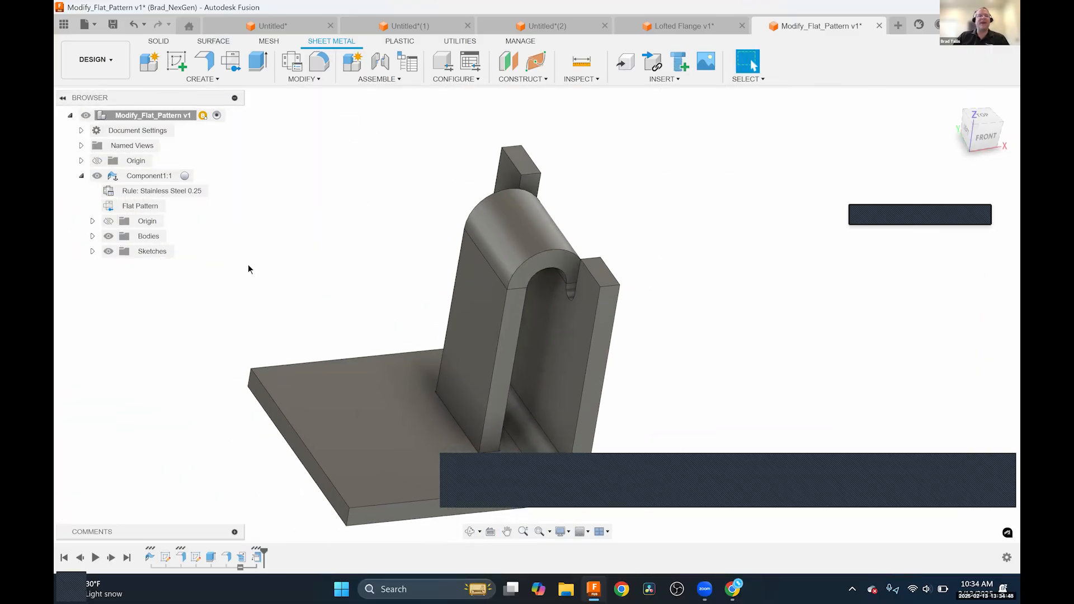
{"action": "left_click", "coordinate": [173, 206]}
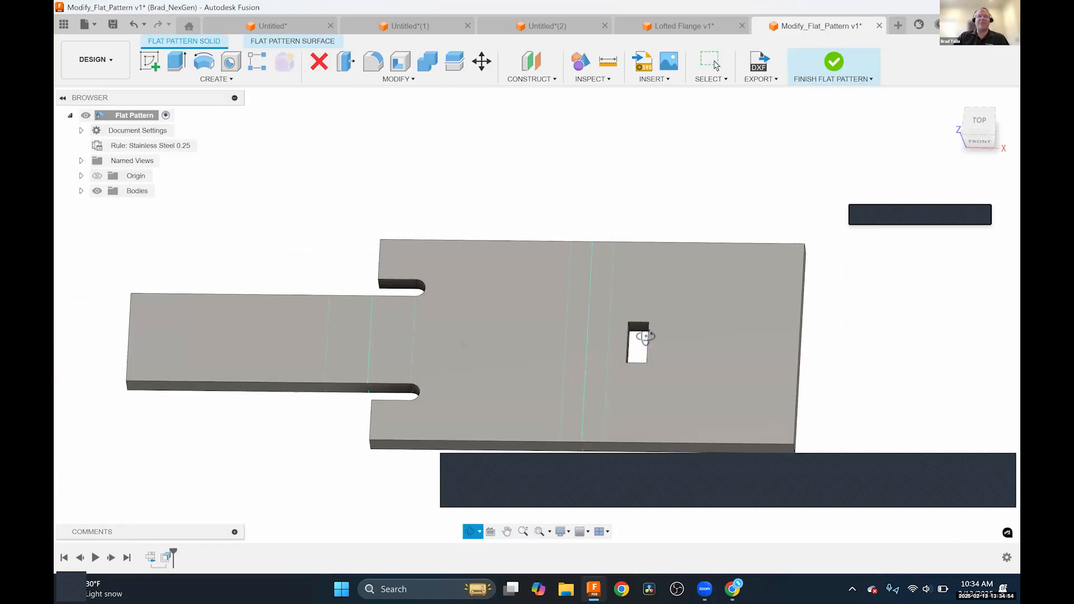
{"action": "key", "text": "Escape"}
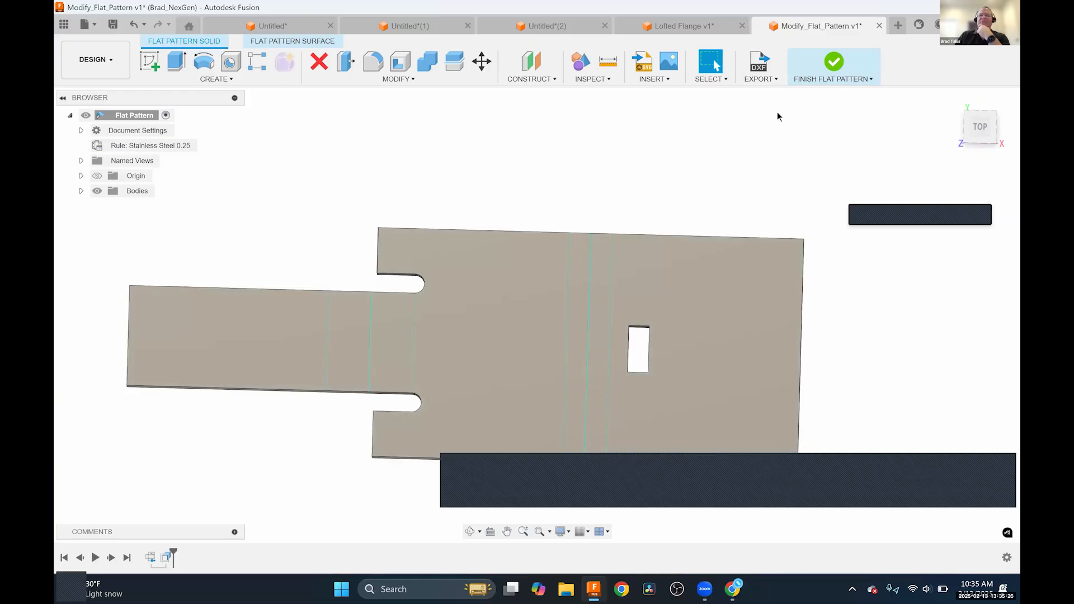
{"action": "left_click", "coordinate": [834, 63]}
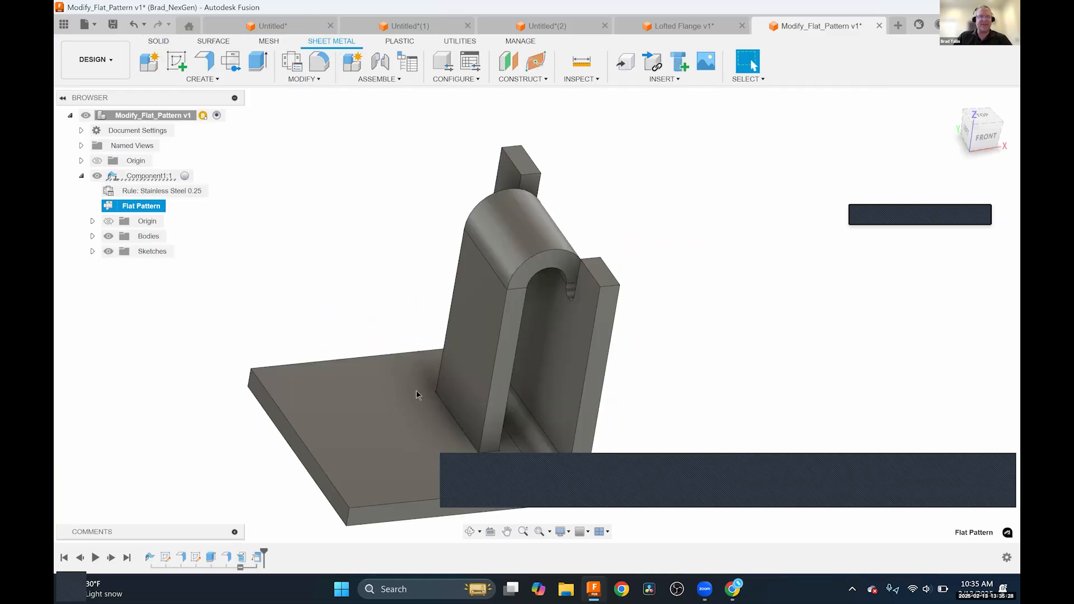
Fillet the two short corner edges at the free end of the folded bracket's narrow tab.
{"action": "middle_click_drag", "start_coordinate": [433, 339], "coordinate": [444, 296], "text": "shift"}
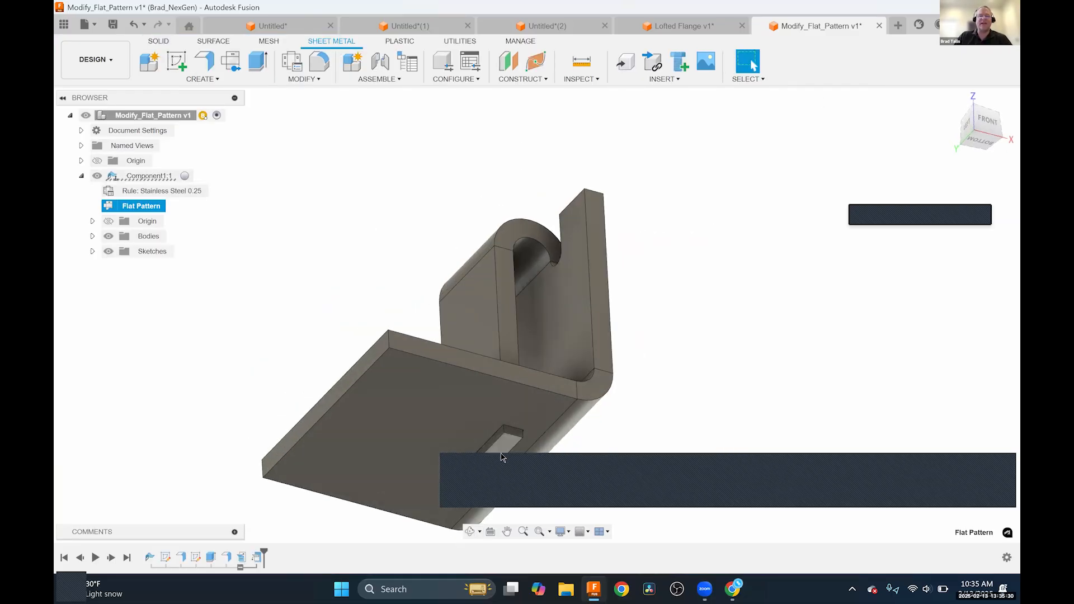
{"action": "scroll", "coordinate": [505, 435], "scroll_direction": "up", "scroll_amount": 6}
{"action": "right_click", "coordinate": [533, 401]}
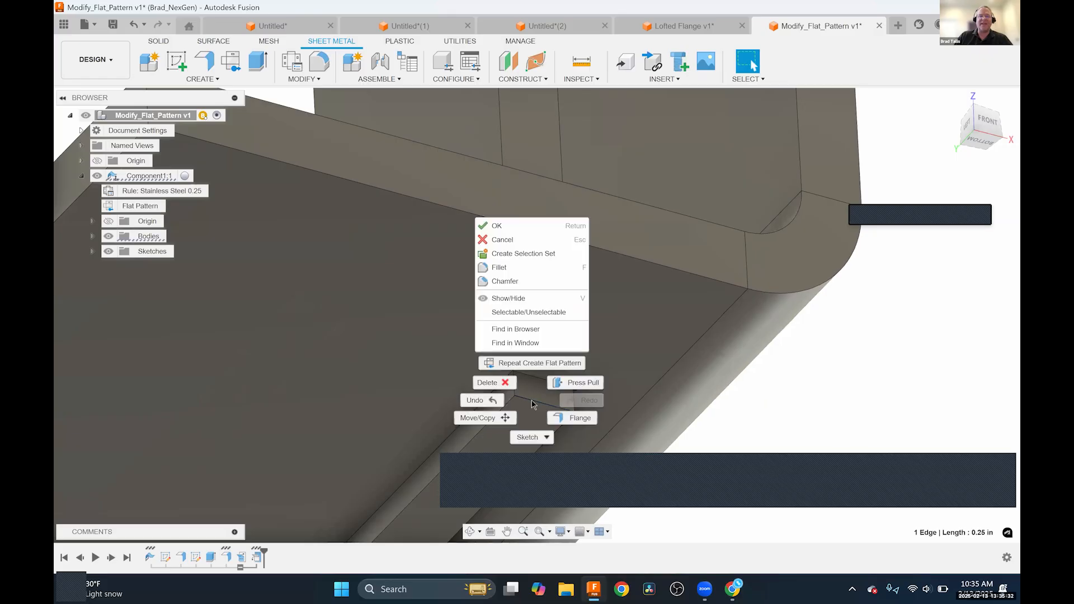
{"action": "left_click", "coordinate": [507, 268]}
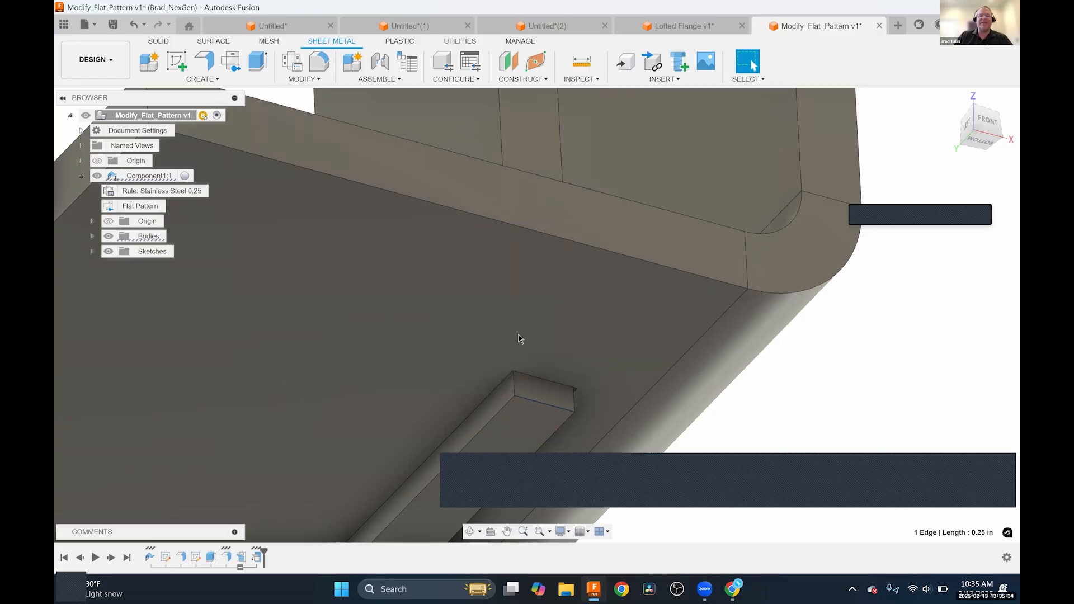
{"action": "left_click_drag", "start_coordinate": [537, 403], "coordinate": [529, 398]}
{"action": "middle_click_drag", "start_coordinate": [490, 479], "coordinate": [589, 335]}
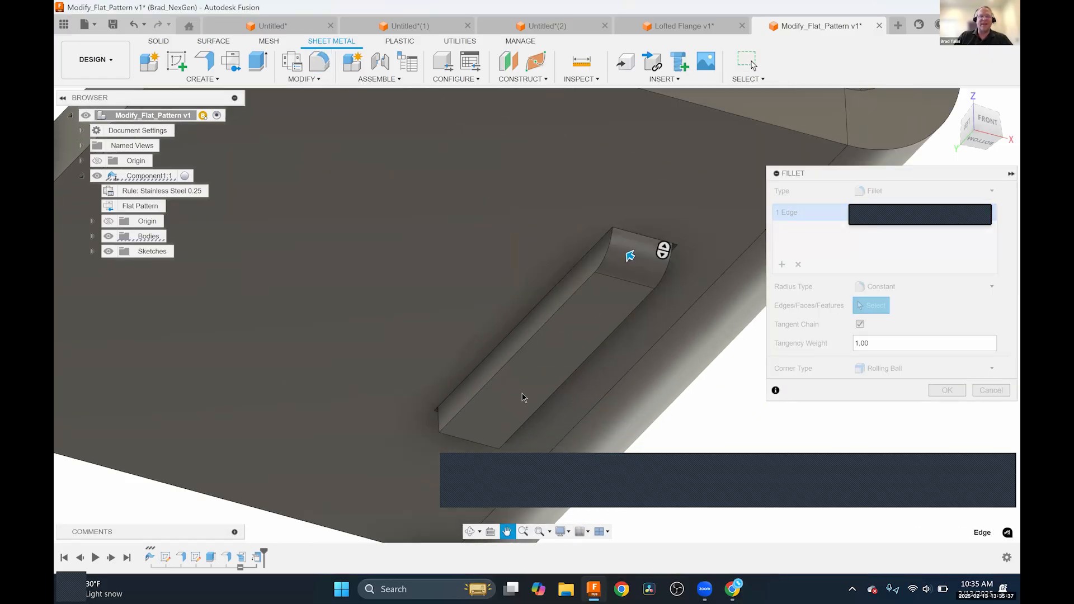
{"action": "left_click", "coordinate": [454, 440]}
{"action": "scroll", "coordinate": [476, 448], "scroll_direction": "down", "scroll_amount": 2}
{"action": "scroll", "coordinate": [489, 463], "scroll_direction": "down", "scroll_amount": 2}
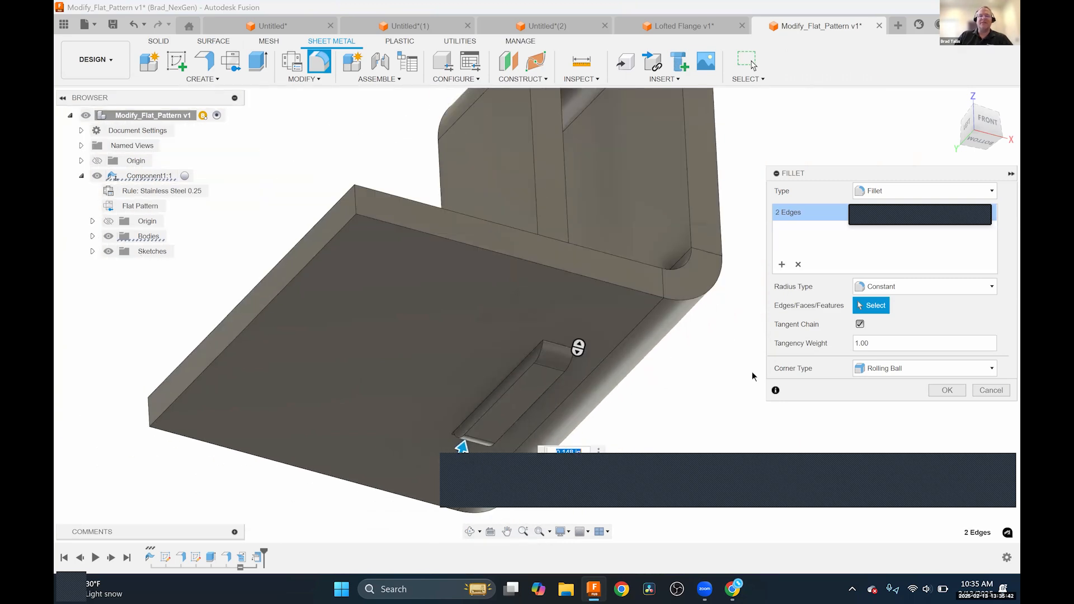
{"action": "left_click", "coordinate": [945, 390]}
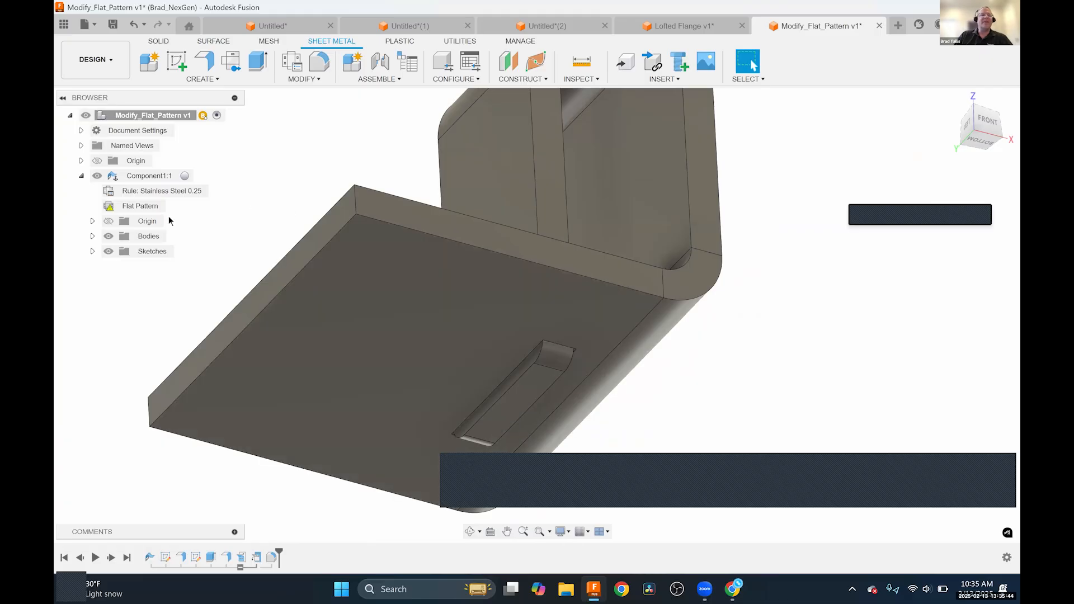
Export the bracket's flat pattern as a DXF file named export_sm to the Downloads folder, with Splines to Polylines off.
{"action": "left_click", "coordinate": [173, 206]}
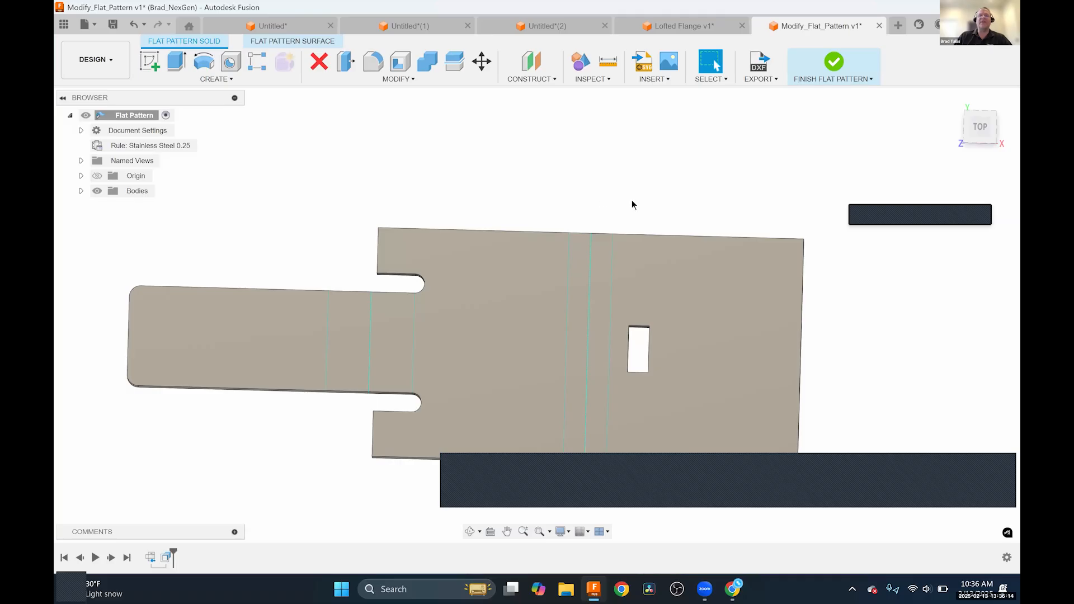
{"action": "left_click", "coordinate": [765, 80]}
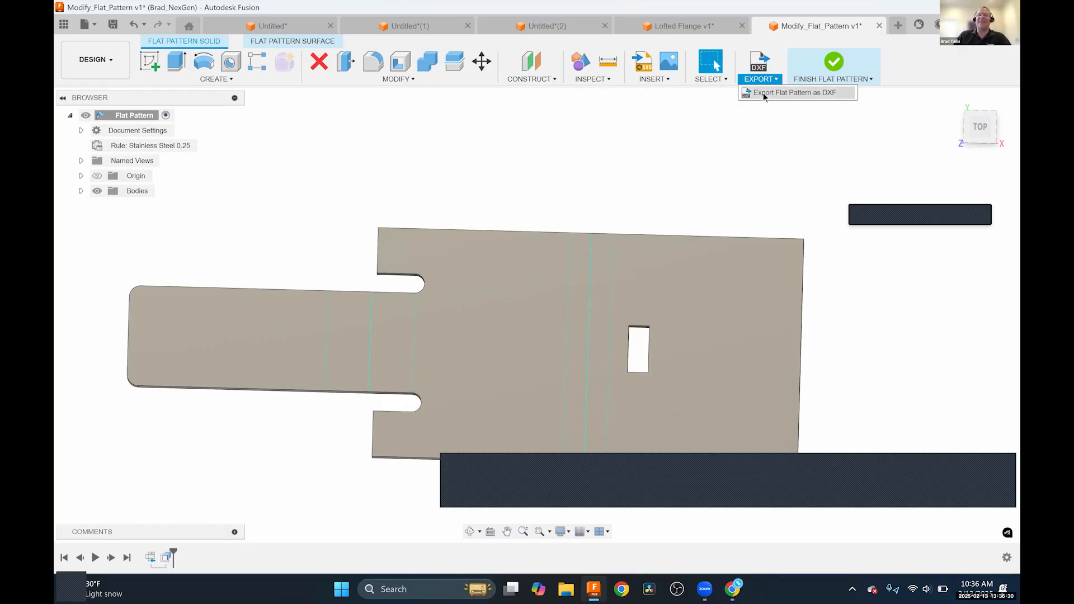
{"action": "left_click", "coordinate": [763, 93]}
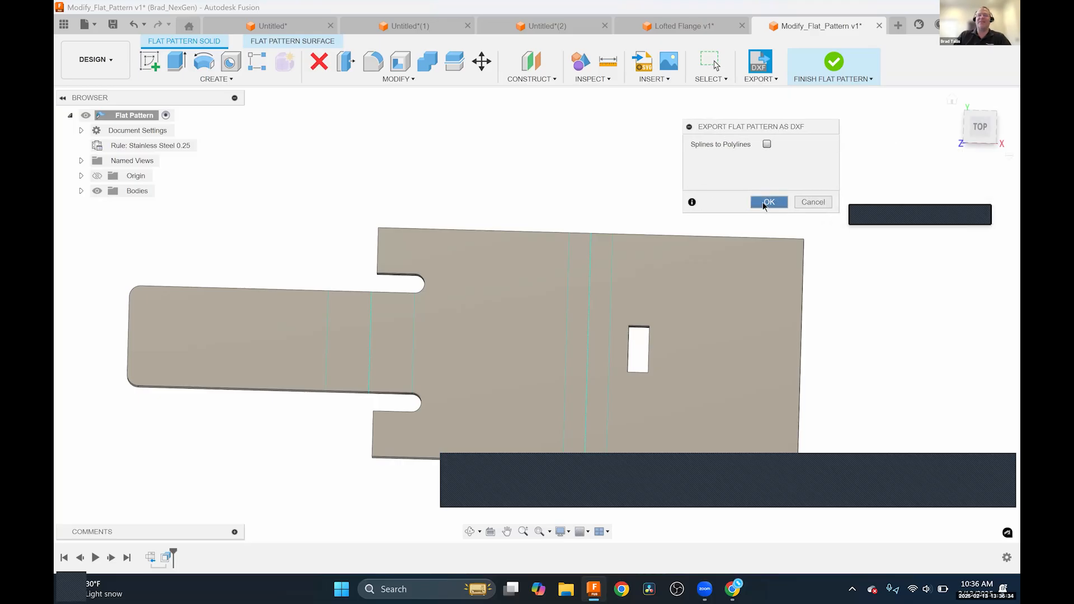
{"action": "left_click", "coordinate": [759, 206]}
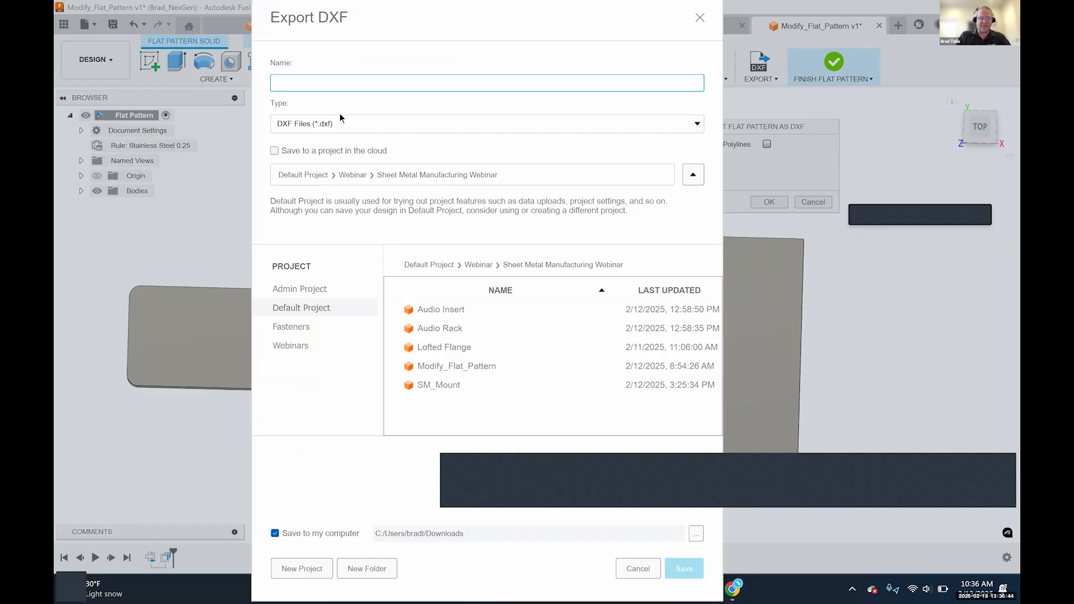
{"action": "type", "text": "export"}
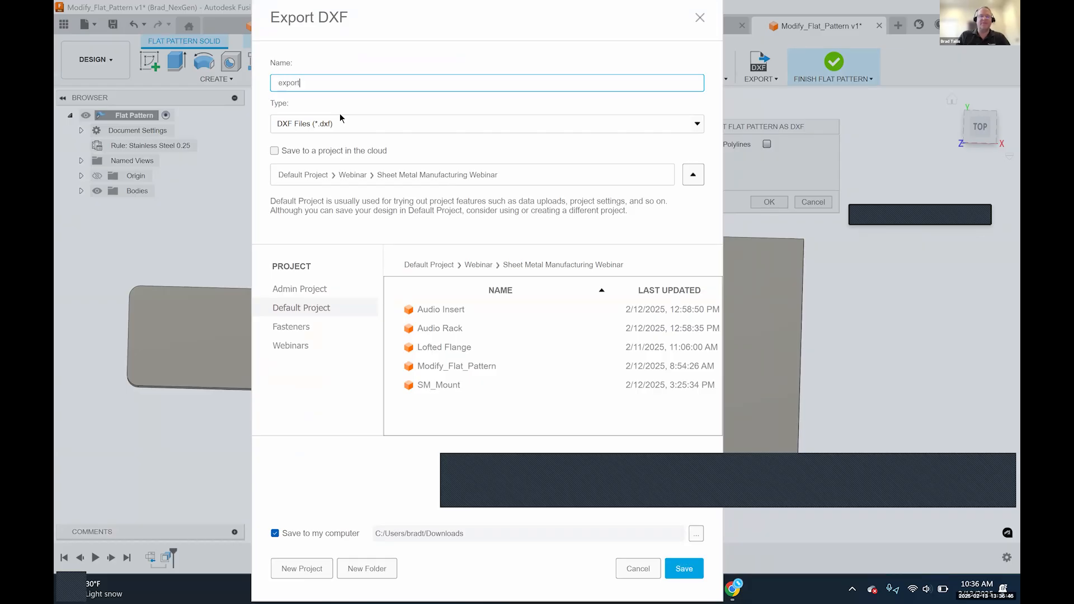
{"action": "type", "text": "_sm"}
{"action": "left_click", "coordinate": [683, 568]}
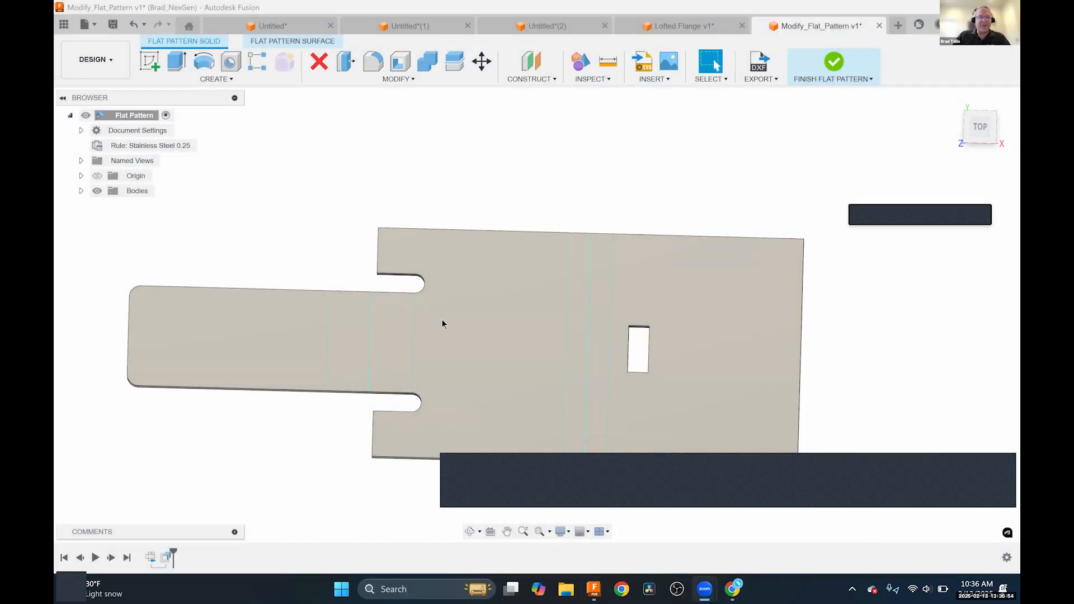
Create a new design and load export_sm.dxf from Downloads into Insert DXF on the XY plane.
{"action": "middle_click_drag", "start_coordinate": [442, 337], "coordinate": [464, 287], "text": "shift"}
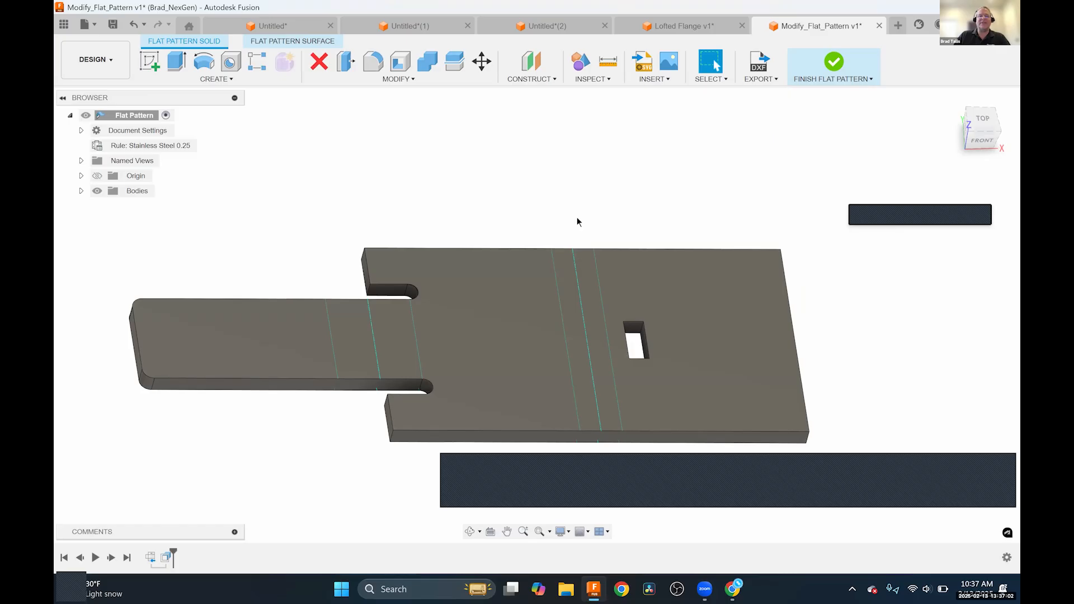
{"action": "left_click", "coordinate": [898, 26]}
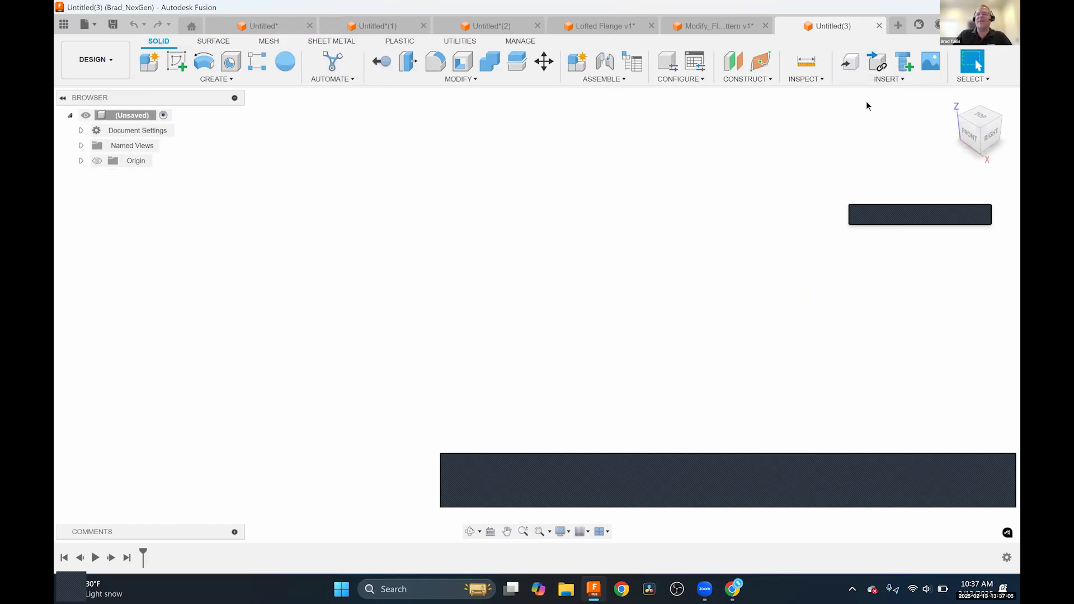
{"action": "left_click", "coordinate": [884, 82]}
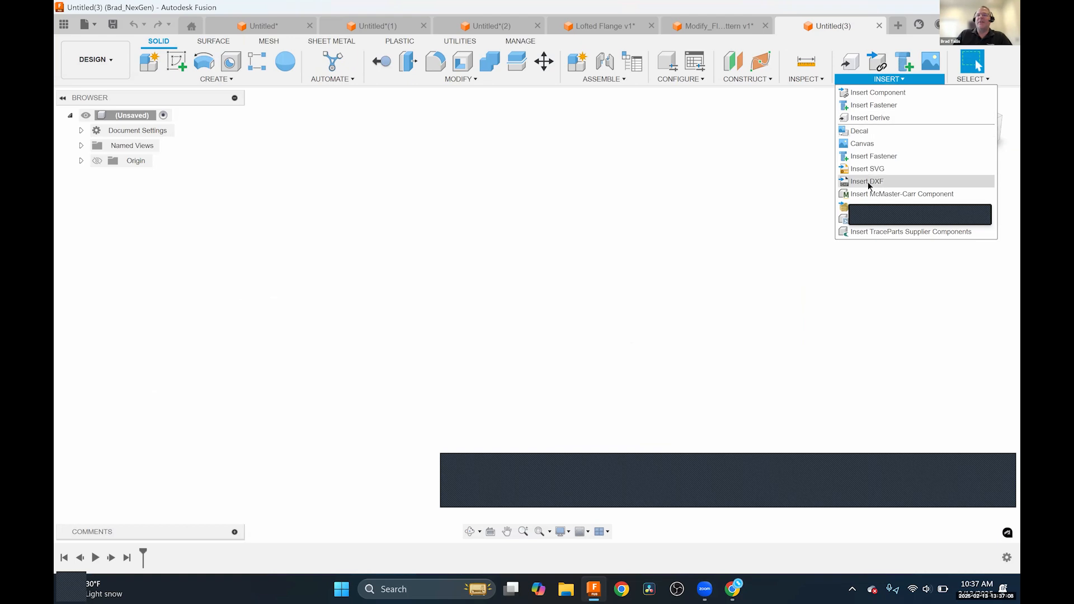
{"action": "left_click", "coordinate": [847, 184]}
{"action": "left_click_drag", "start_coordinate": [927, 180], "coordinate": [786, 136]}
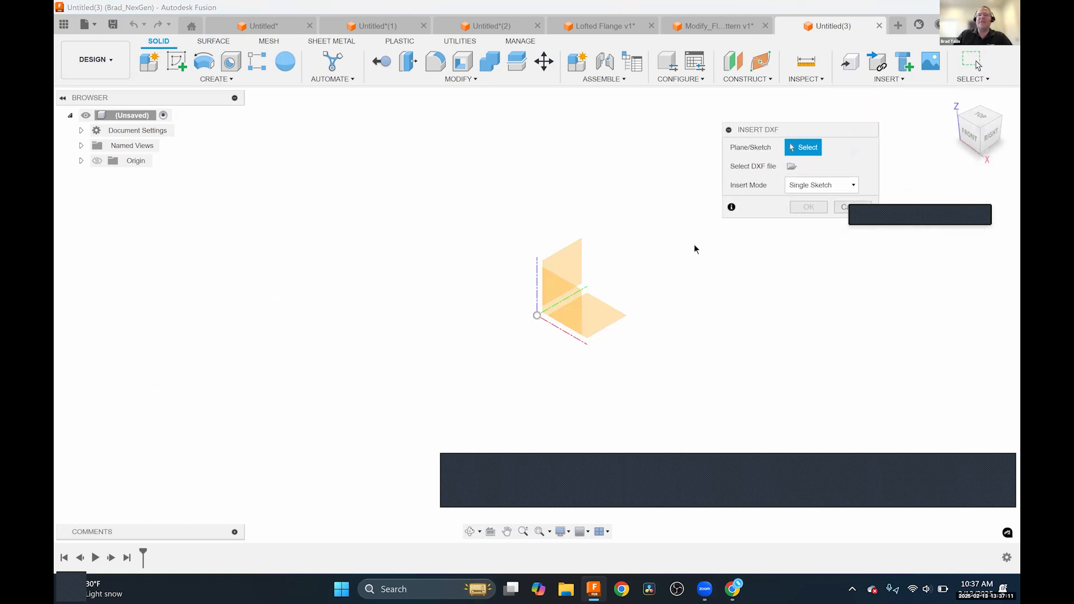
{"action": "left_click", "coordinate": [596, 321]}
{"action": "left_click", "coordinate": [791, 167]}
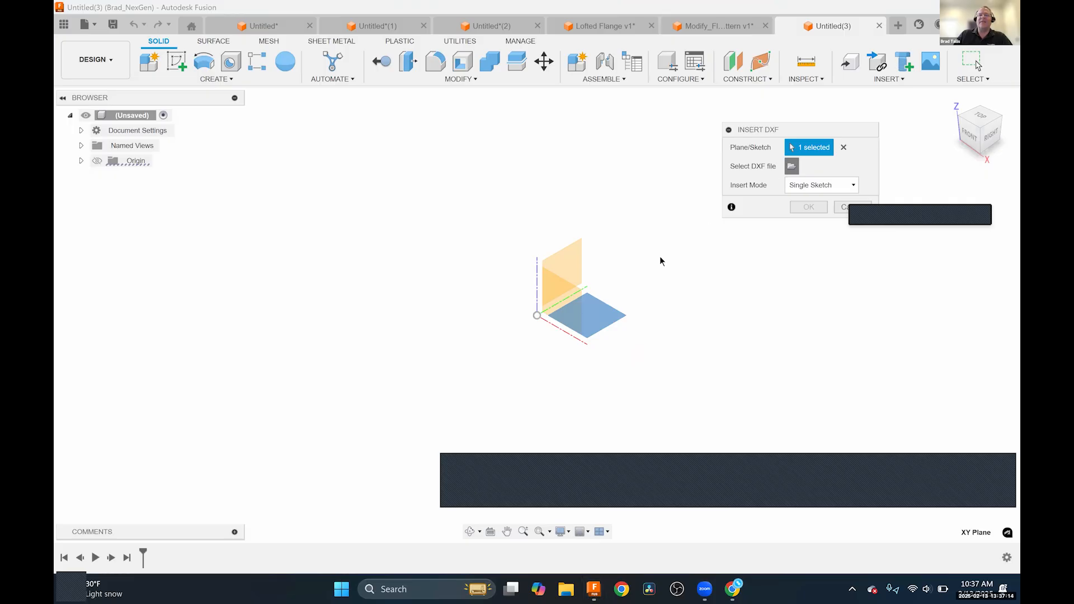
{"action": "left_click", "coordinate": [364, 419]}
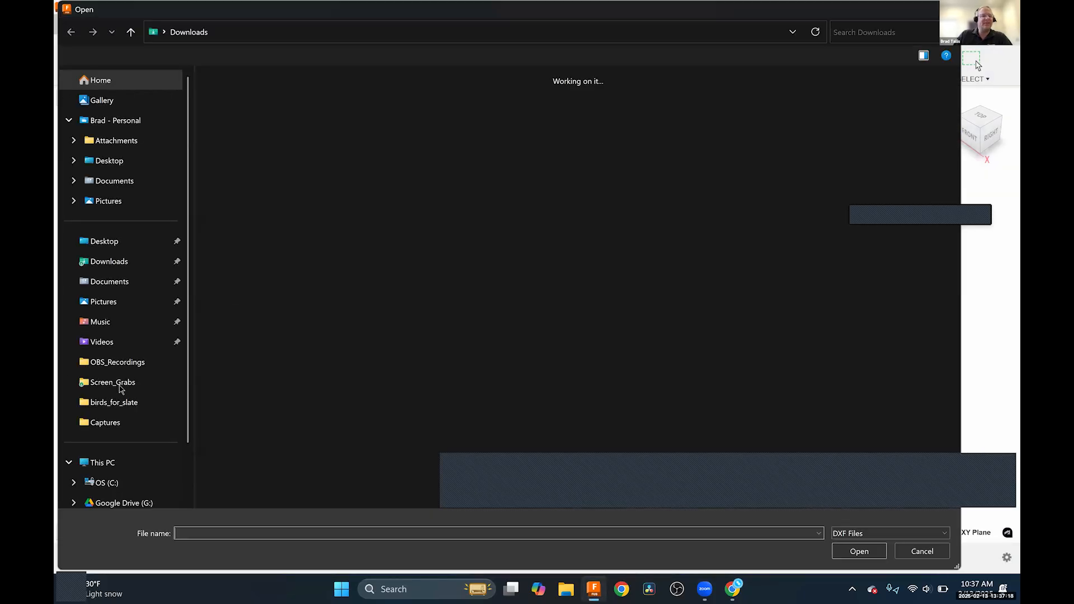
{"action": "left_click", "coordinate": [239, 151]}
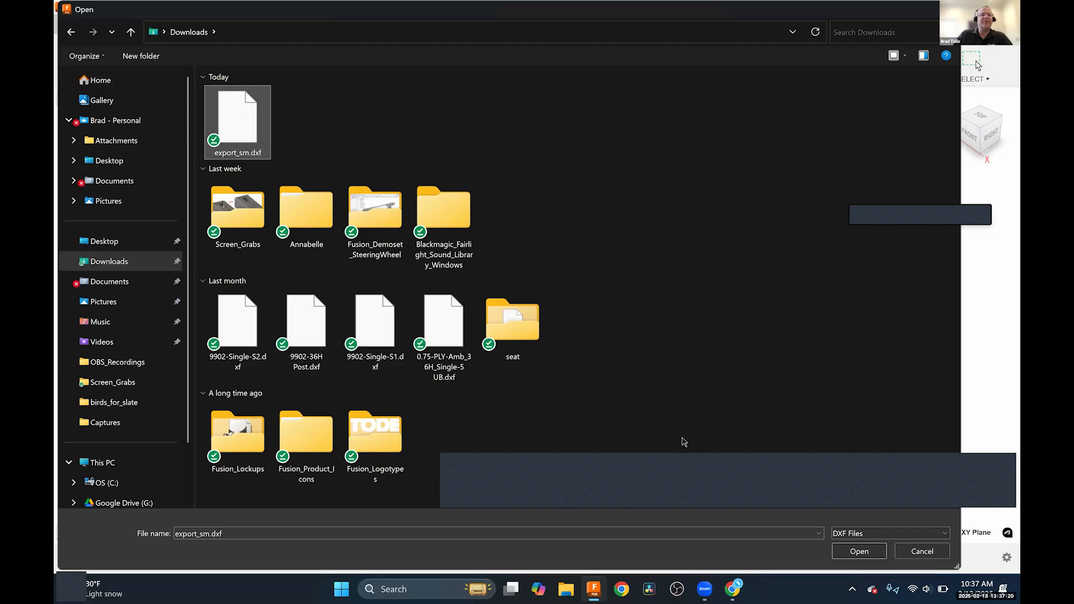
{"action": "left_click", "coordinate": [858, 552]}
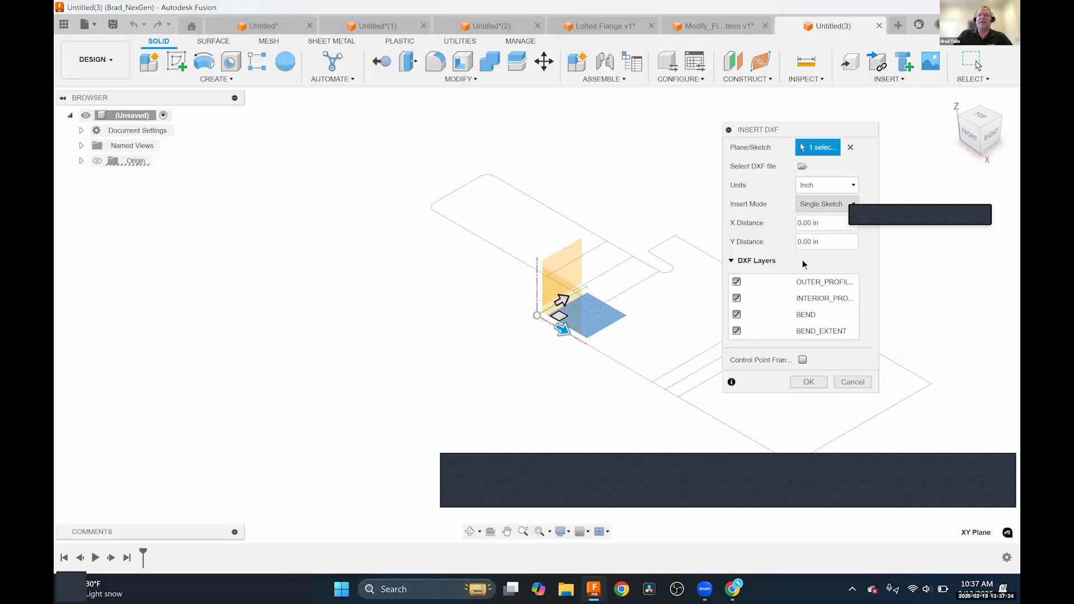
Examine which geometry belongs to the outer profile, interior profile, BEND and BEND_EXTENT layers by switching each off and back on.
{"action": "middle_click_drag", "start_coordinate": [606, 330], "coordinate": [371, 290]}
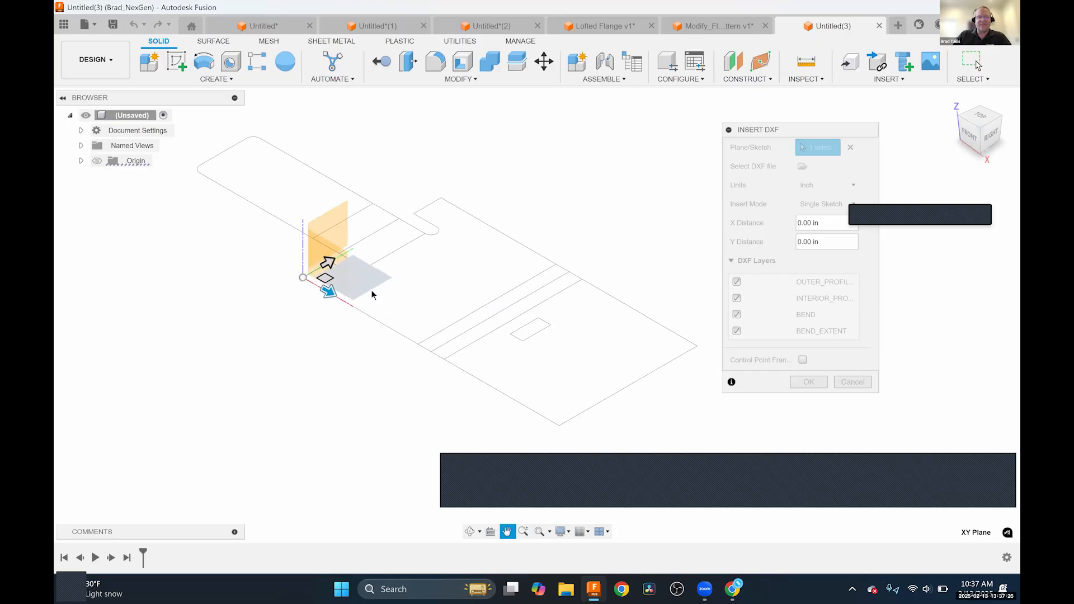
{"action": "middle_click_drag", "start_coordinate": [461, 364], "coordinate": [579, 291], "text": "shift"}
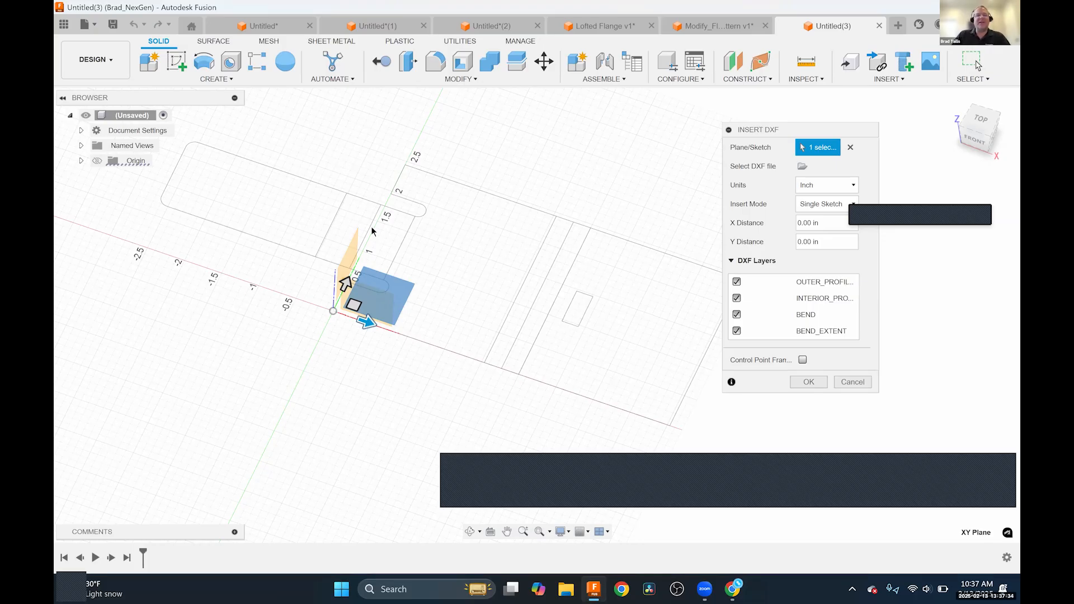
{"action": "scroll", "coordinate": [408, 265], "scroll_direction": "up", "scroll_amount": 2}
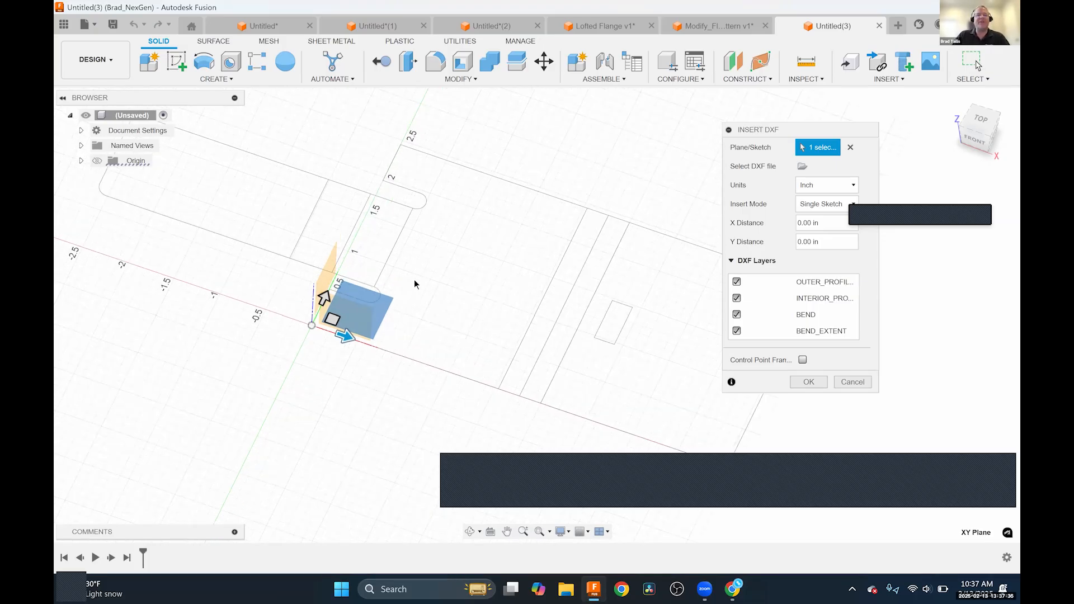
{"action": "scroll", "coordinate": [436, 344], "scroll_direction": "down", "scroll_amount": 2}
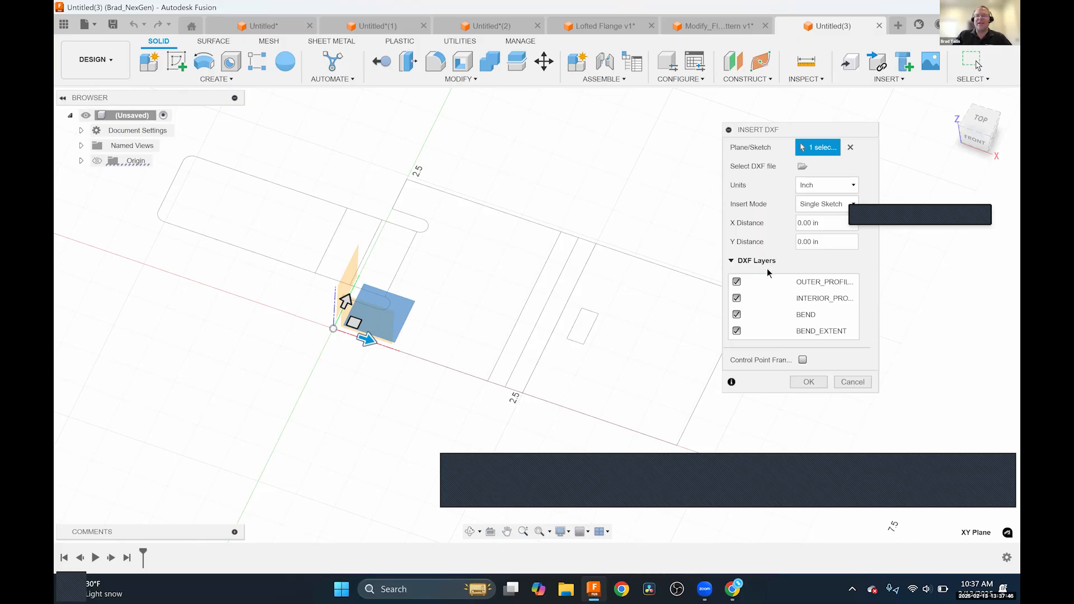
{"action": "left_click", "coordinate": [737, 282]}
{"action": "left_click", "coordinate": [736, 282]}
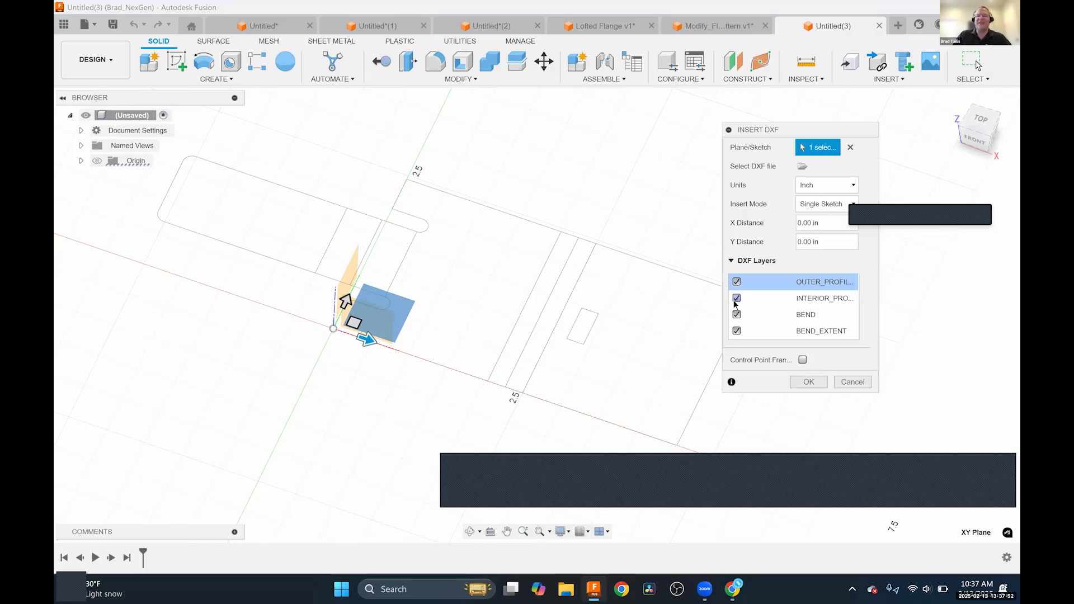
{"action": "left_click", "coordinate": [736, 301]}
{"action": "left_click", "coordinate": [736, 300]}
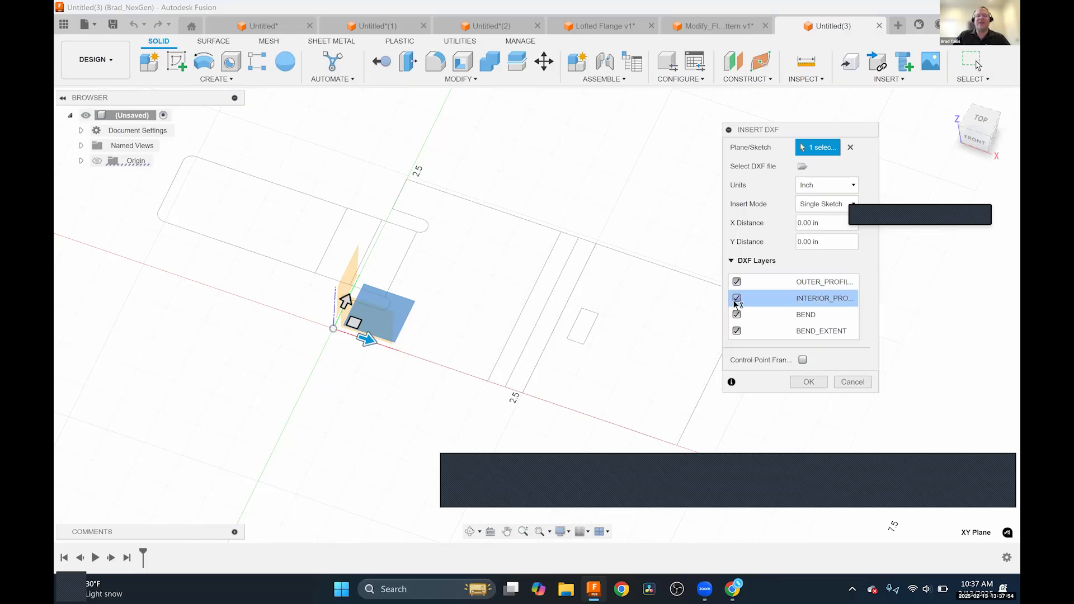
{"action": "left_click", "coordinate": [739, 301]}
{"action": "left_click", "coordinate": [737, 299]}
{"action": "left_click", "coordinate": [737, 315]}
{"action": "left_click", "coordinate": [739, 315]}
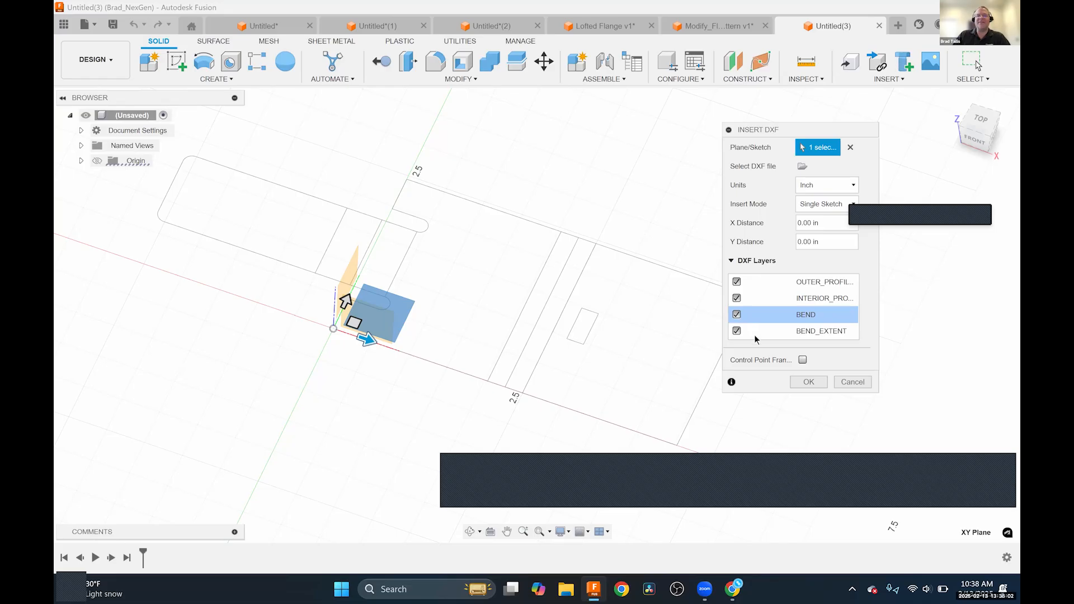
{"action": "left_click", "coordinate": [737, 331]}
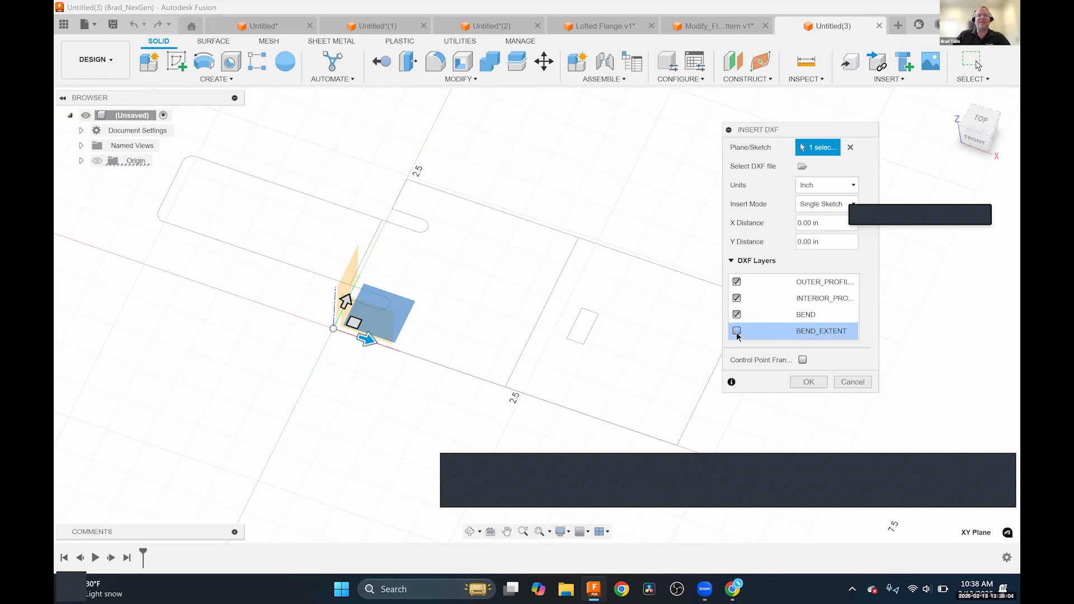
{"action": "left_click", "coordinate": [736, 331]}
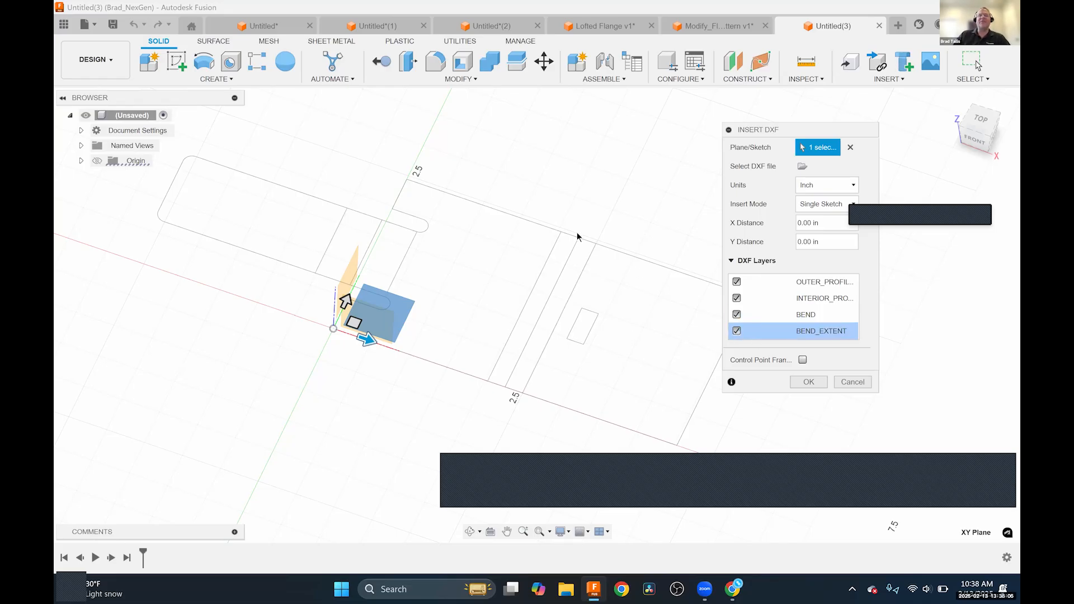
Exclude the BEND and BEND_EXTENT layers from the DXF import.
{"action": "left_click", "coordinate": [737, 315]}
{"action": "left_click", "coordinate": [736, 332]}
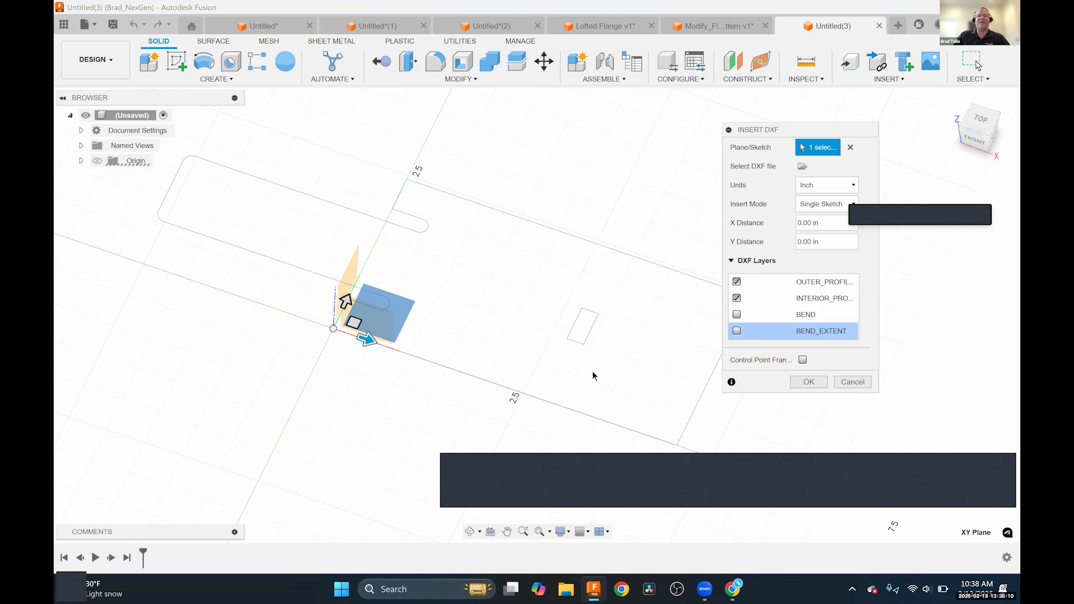
{"action": "middle_click_drag", "start_coordinate": [561, 303], "coordinate": [573, 347], "text": "shift"}
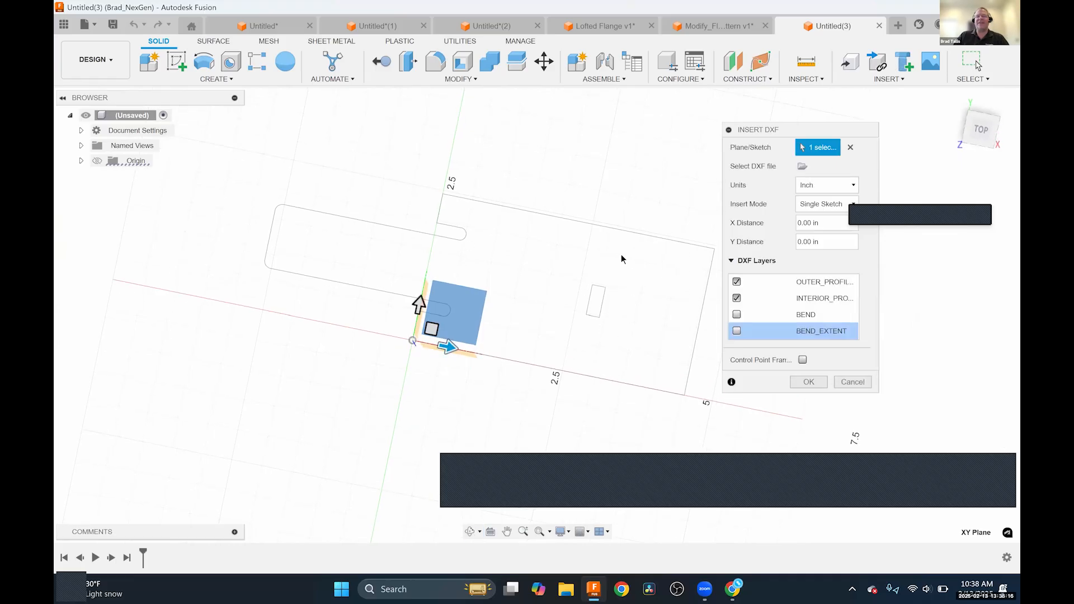
Insert the DXF's outer and interior profile layers as a single sketch on the XY plane.
{"action": "middle_click_drag", "start_coordinate": [608, 285], "coordinate": [598, 231], "text": "shift"}
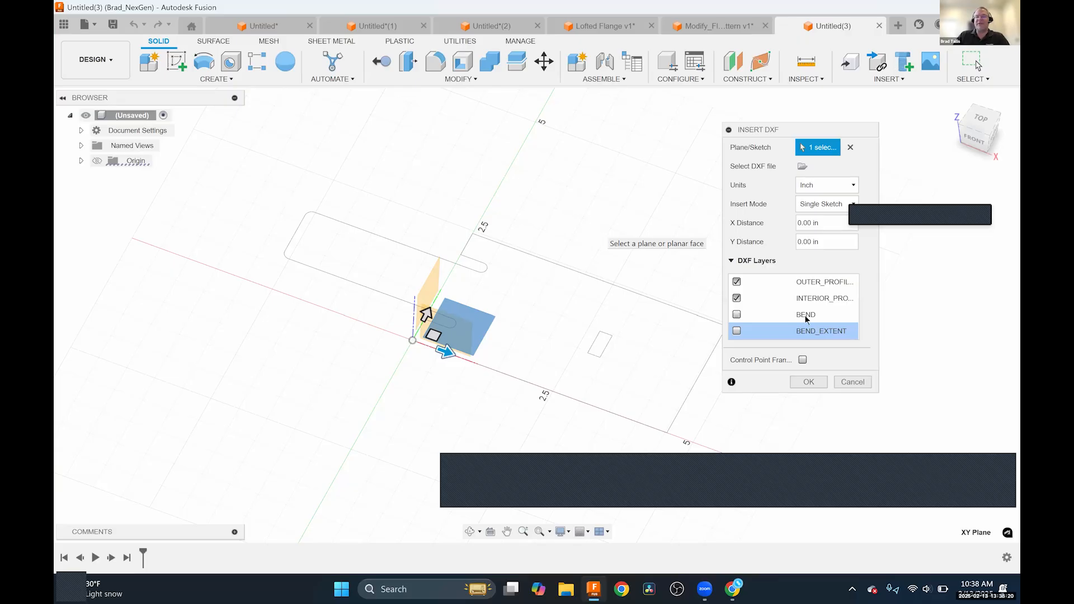
{"action": "left_click", "coordinate": [809, 383]}
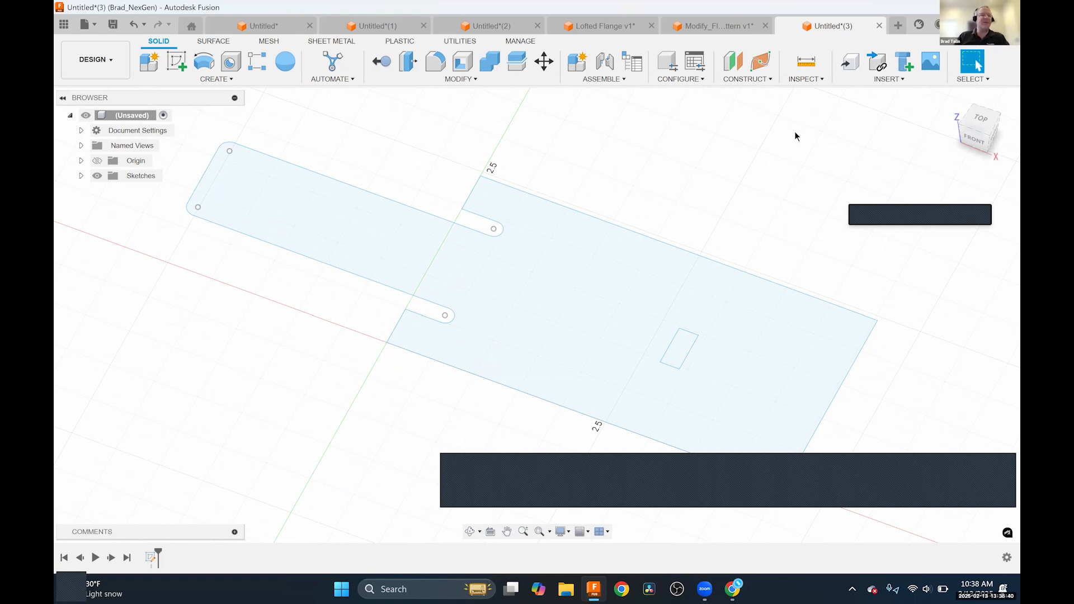
Close all the open designs, including Modify_Flat_Pattern and Lofted Flange, discarding their unsaved changes.
{"action": "left_click", "coordinate": [878, 26]}
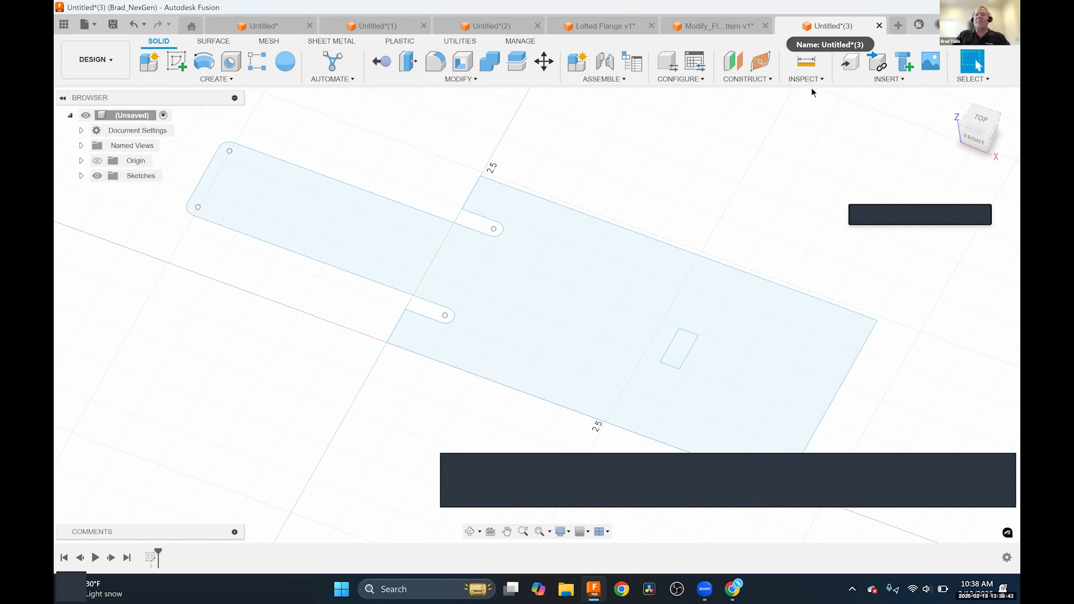
{"action": "left_click", "coordinate": [604, 305]}
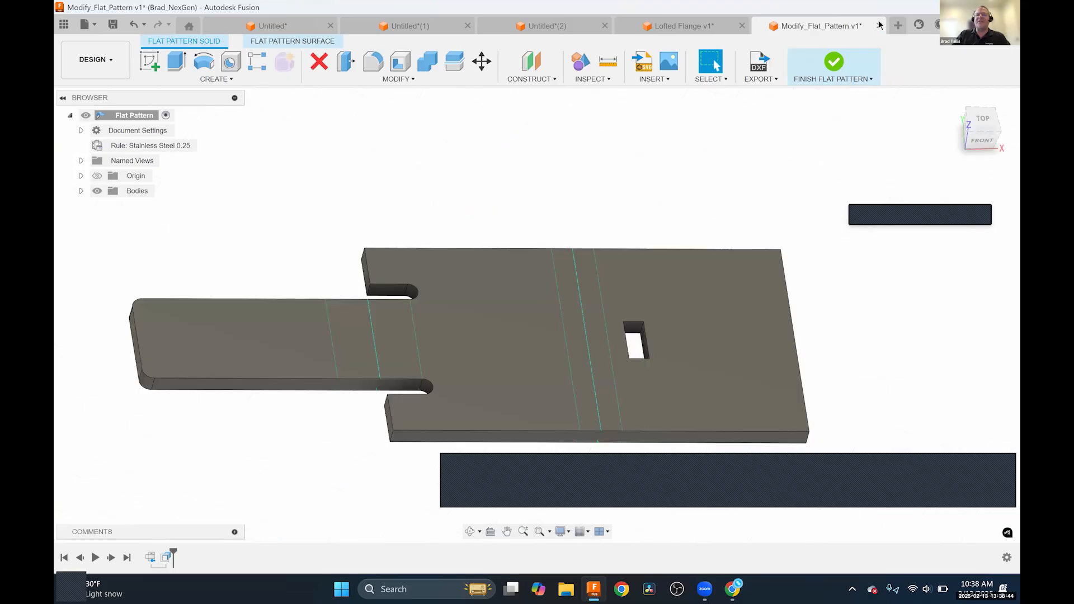
{"action": "left_click", "coordinate": [879, 26]}
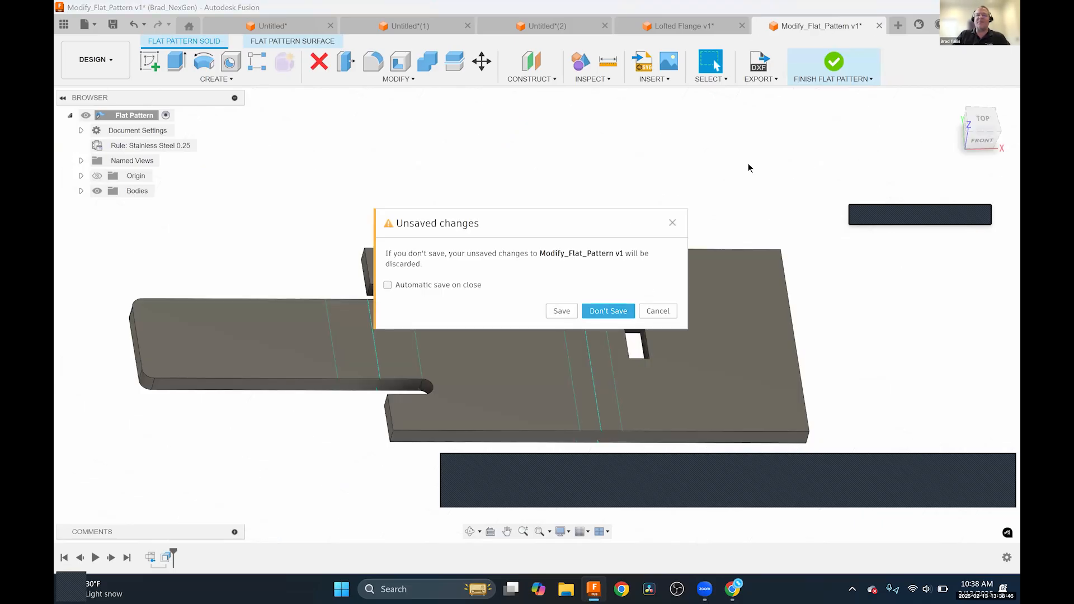
{"action": "left_click", "coordinate": [610, 311]}
{"action": "left_click", "coordinate": [879, 25]}
{"action": "left_click", "coordinate": [610, 306]}
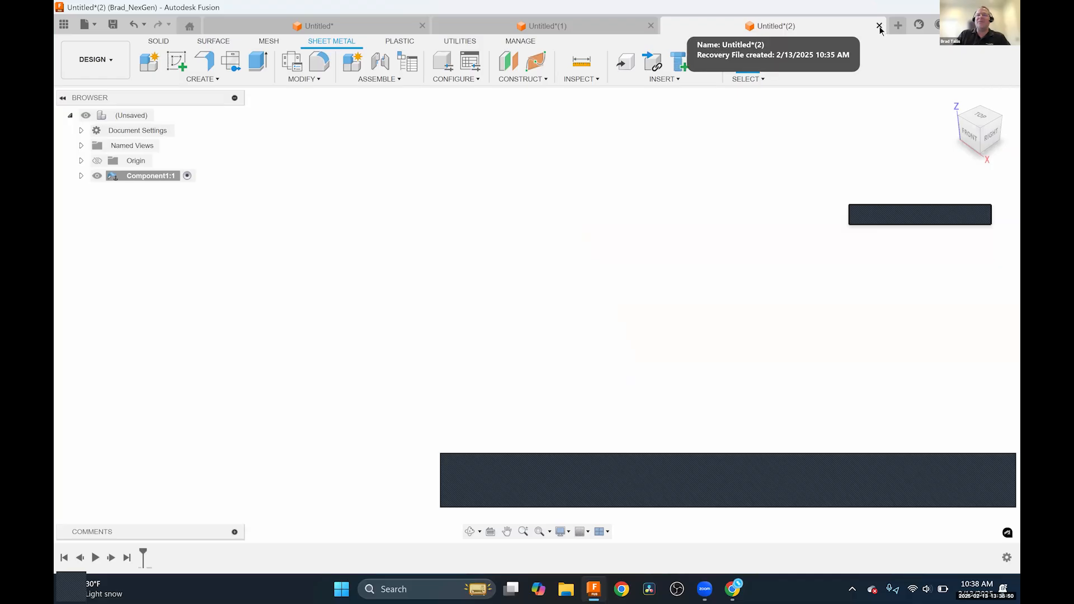
{"action": "left_click", "coordinate": [879, 26]}
{"action": "left_click", "coordinate": [600, 306]}
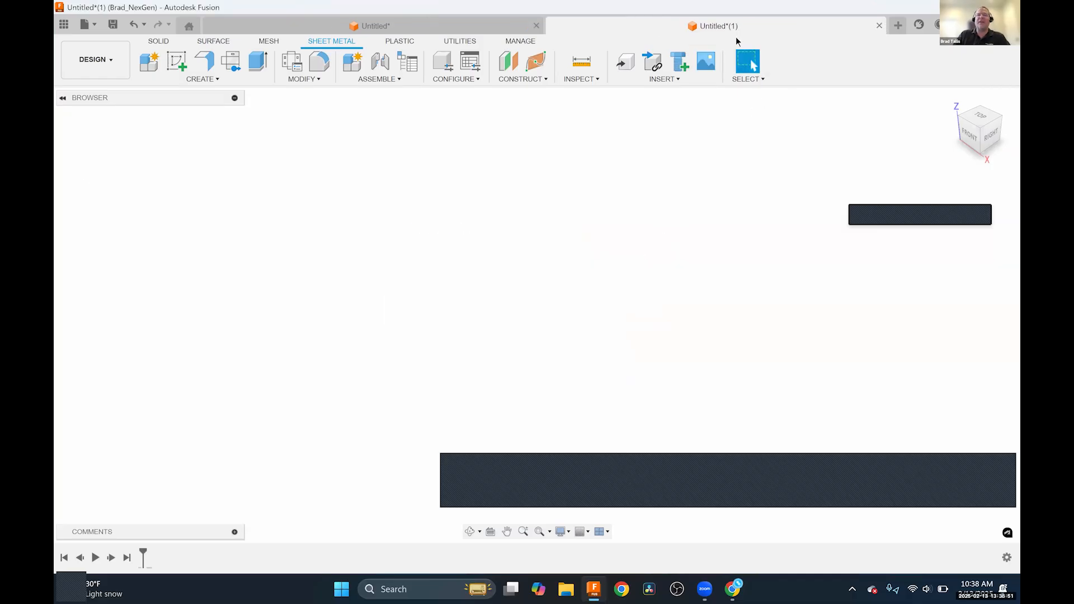
{"action": "left_click", "coordinate": [879, 25]}
{"action": "left_click", "coordinate": [597, 305]}
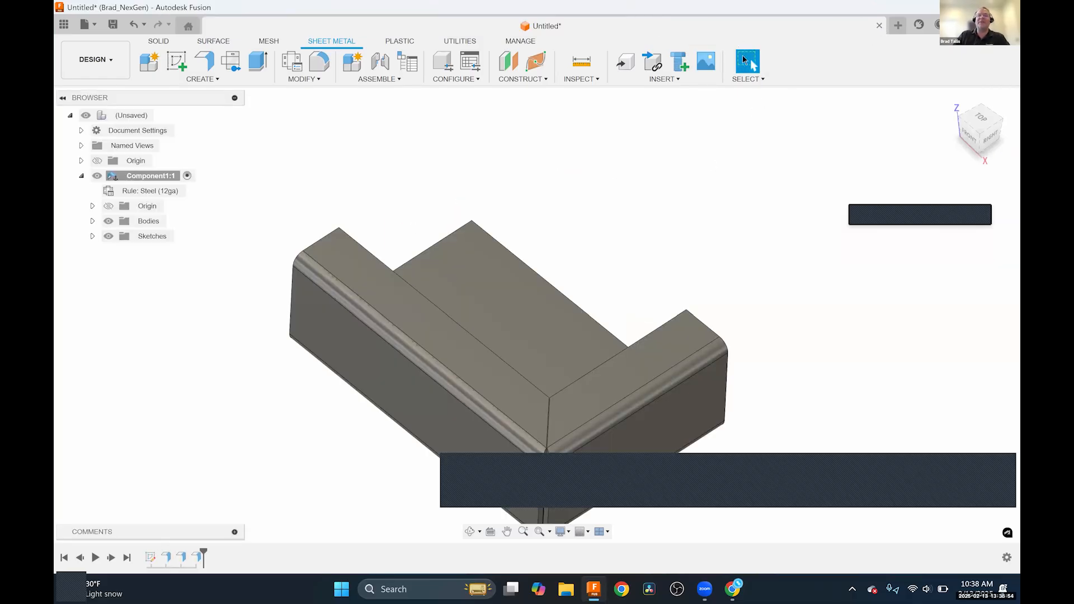
{"action": "left_click", "coordinate": [879, 26]}
{"action": "left_click", "coordinate": [595, 305]}
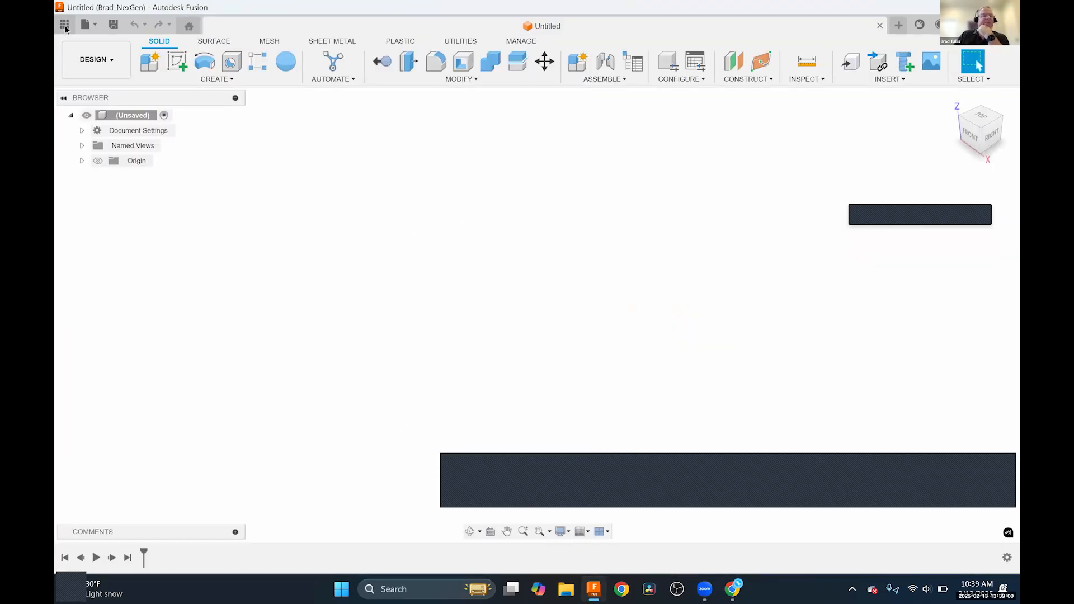
Open the Audio Rack design from the Sheet Metal Manufacturing Webinar folder and inspect its upper front plate up close.
{"action": "left_click", "coordinate": [64, 25]}
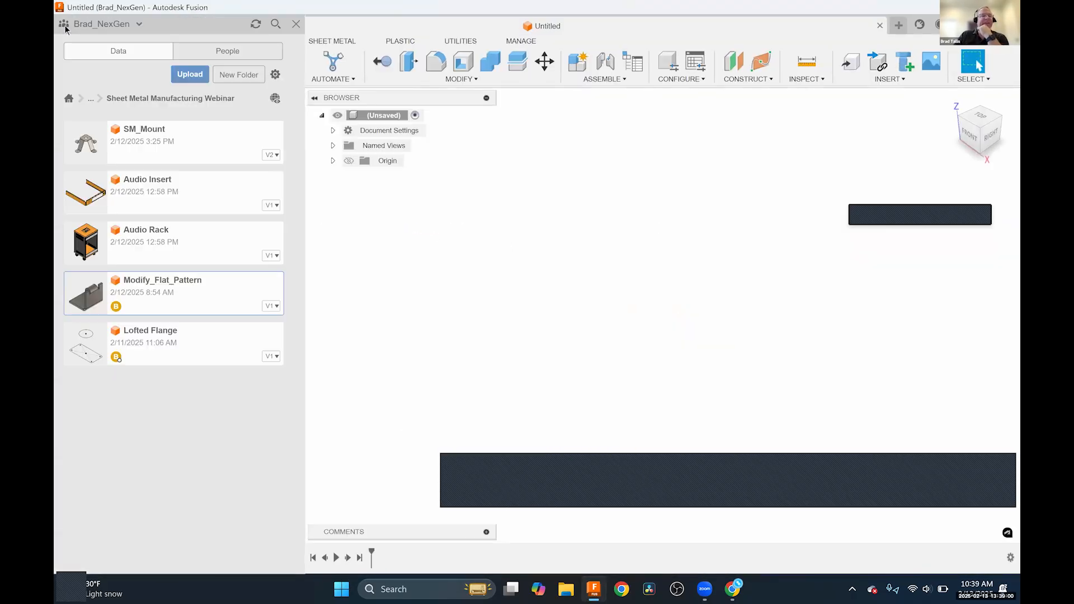
{"action": "double_click", "coordinate": [126, 235]}
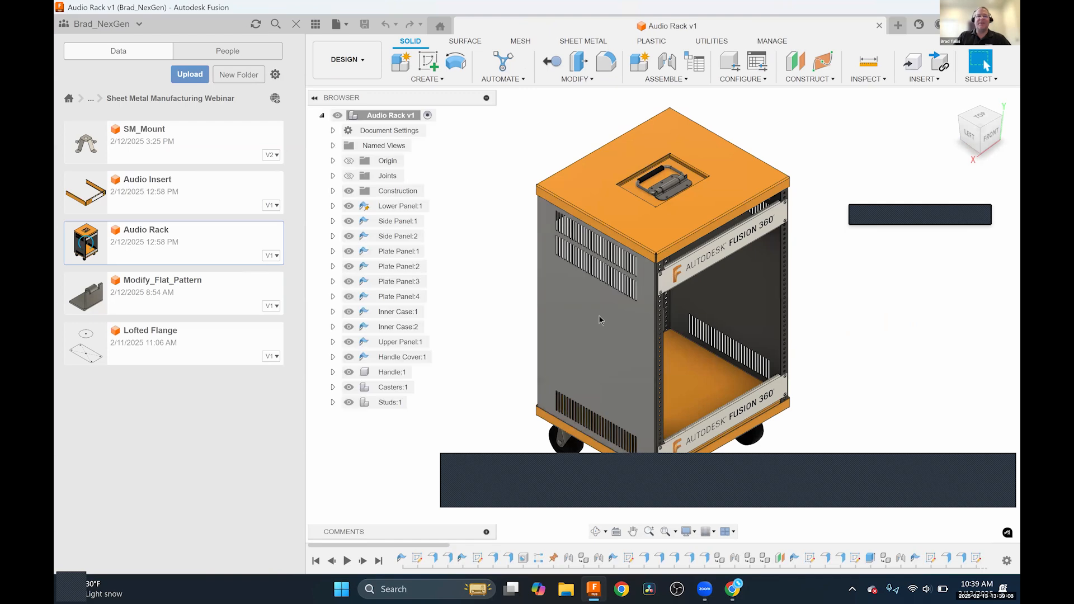
{"action": "left_click", "coordinate": [296, 24]}
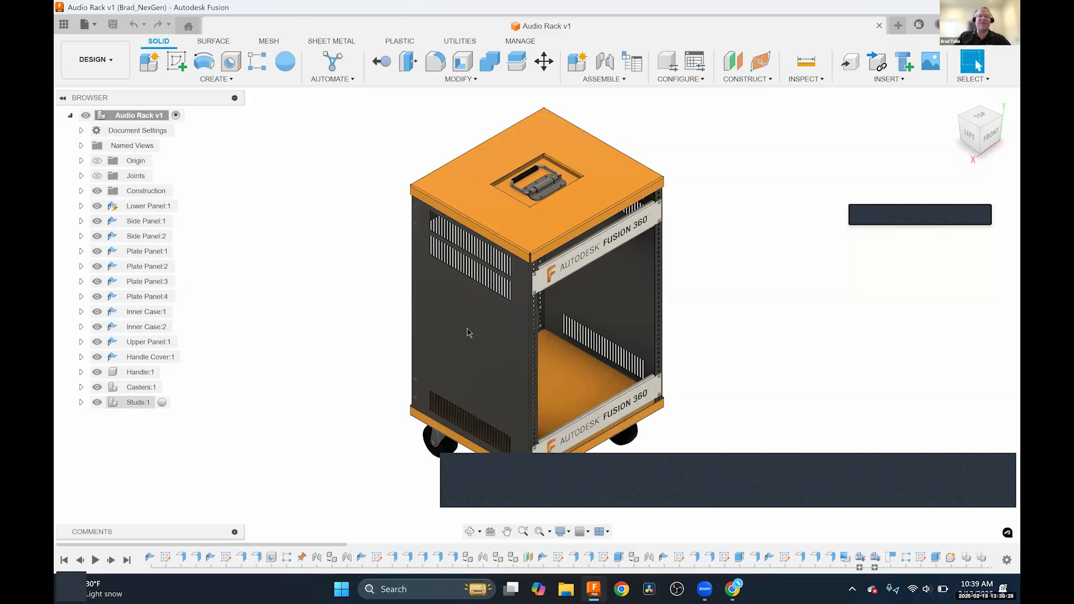
{"action": "scroll", "coordinate": [541, 274], "scroll_direction": "up", "scroll_amount": 6}
{"action": "scroll", "coordinate": [532, 268], "scroll_direction": "down", "scroll_amount": 5}
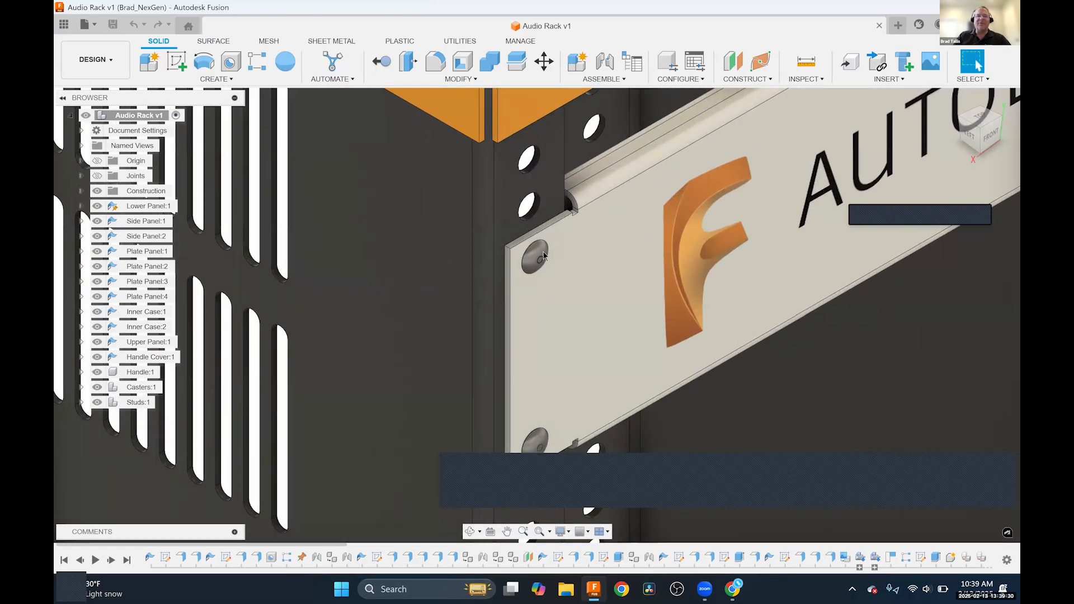
{"action": "scroll", "coordinate": [529, 287], "scroll_direction": "down", "scroll_amount": 4}
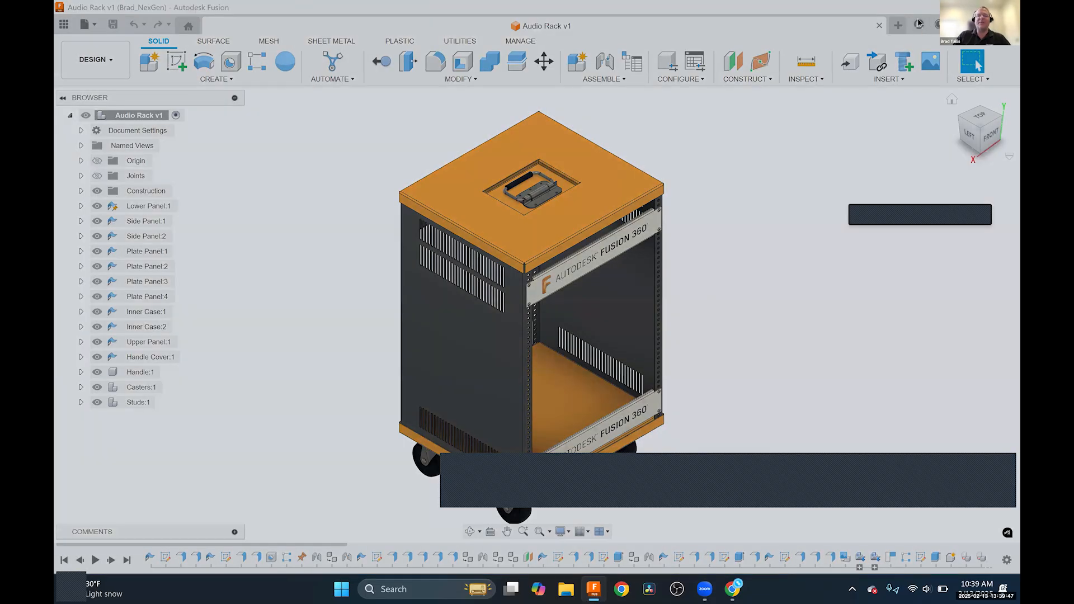
Review the available Fusion extensions and check whether the Manufacturing extension is active.
{"action": "left_click", "coordinate": [919, 24]}
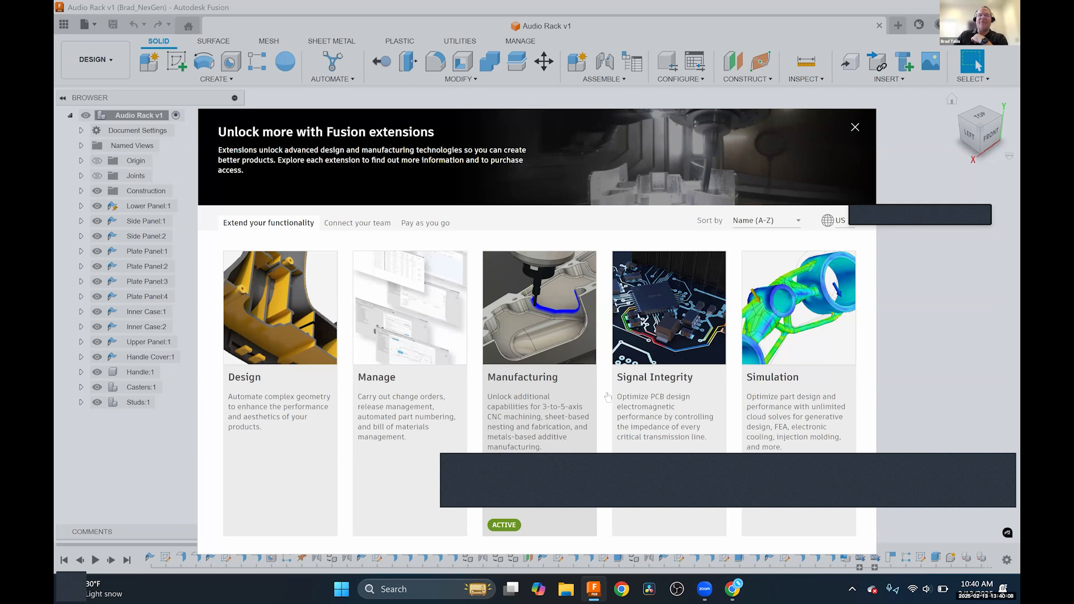
{"action": "key", "text": "Escape"}
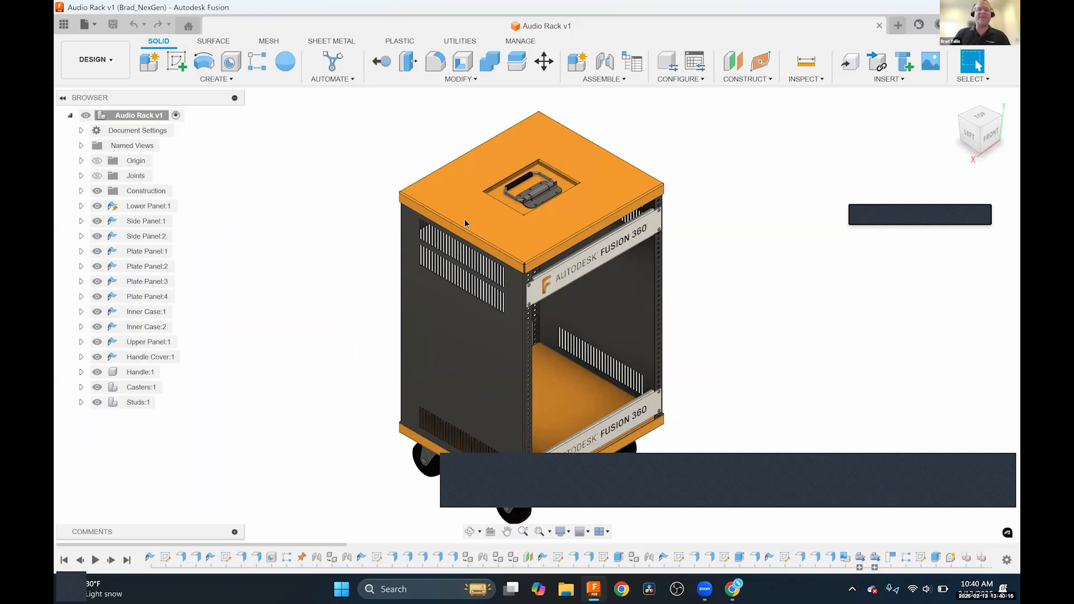
Run Nest Preparation on the rack, including the sheet metal panels and ignoring the handle, casters and studs.
{"action": "left_click", "coordinate": [449, 45]}
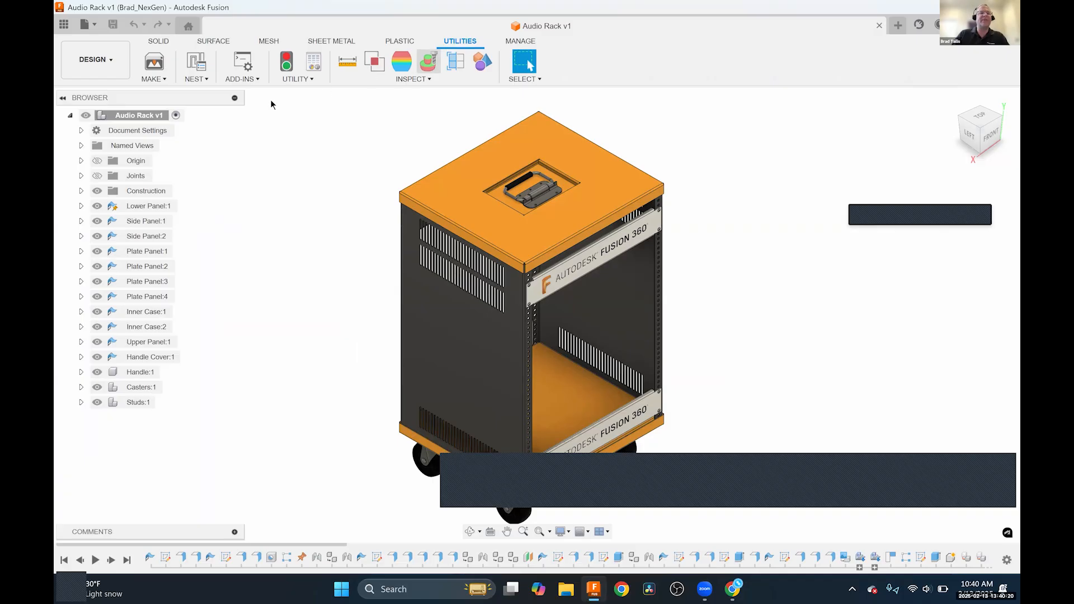
{"action": "left_click", "coordinate": [201, 67]}
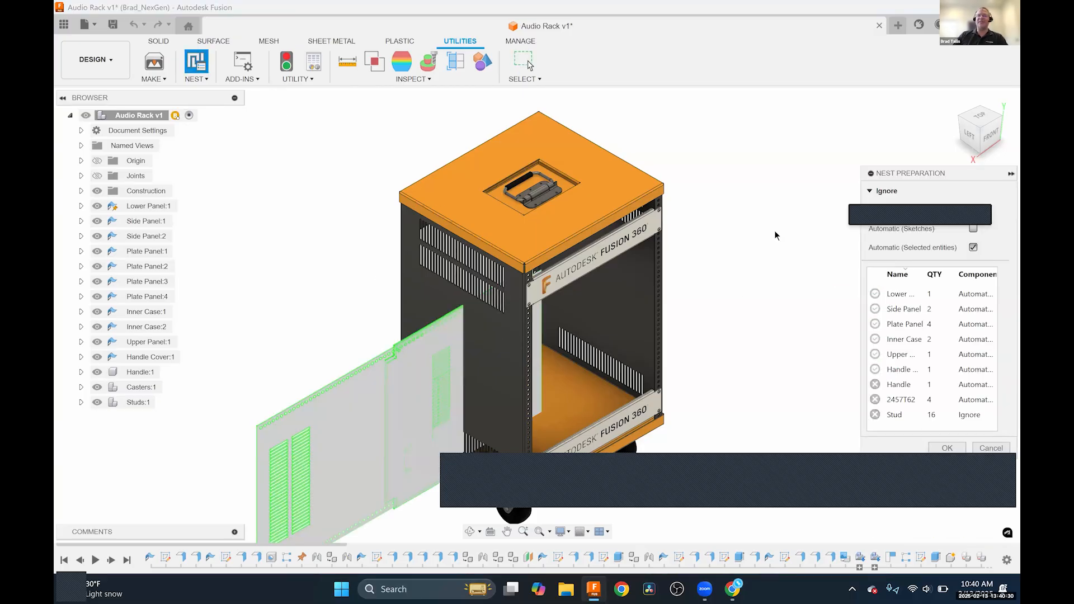
{"action": "left_click_drag", "start_coordinate": [925, 176], "coordinate": [768, 138]}
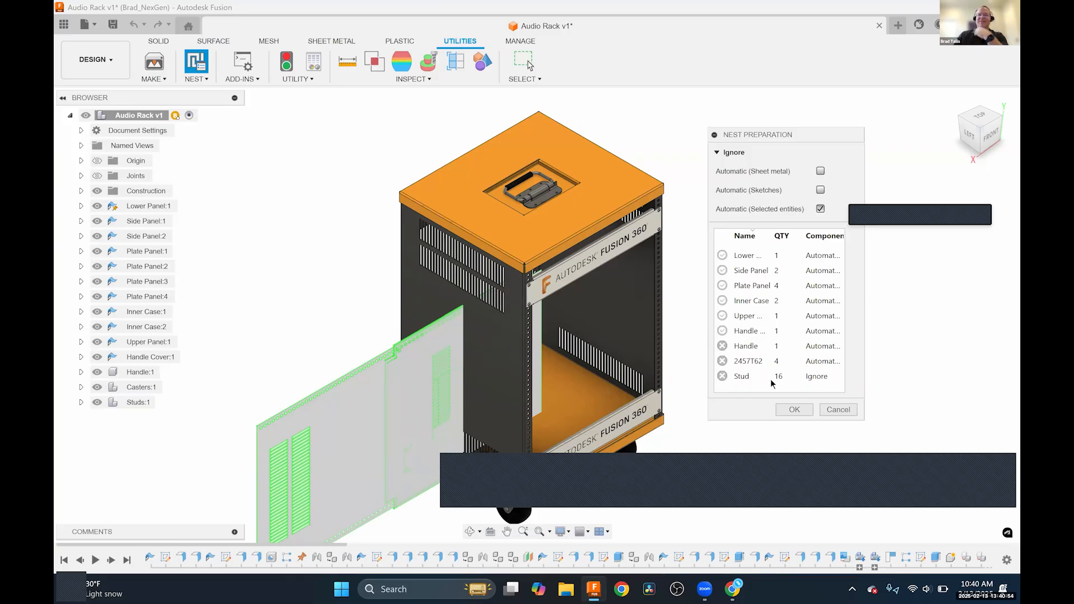
{"action": "left_click", "coordinate": [794, 410]}
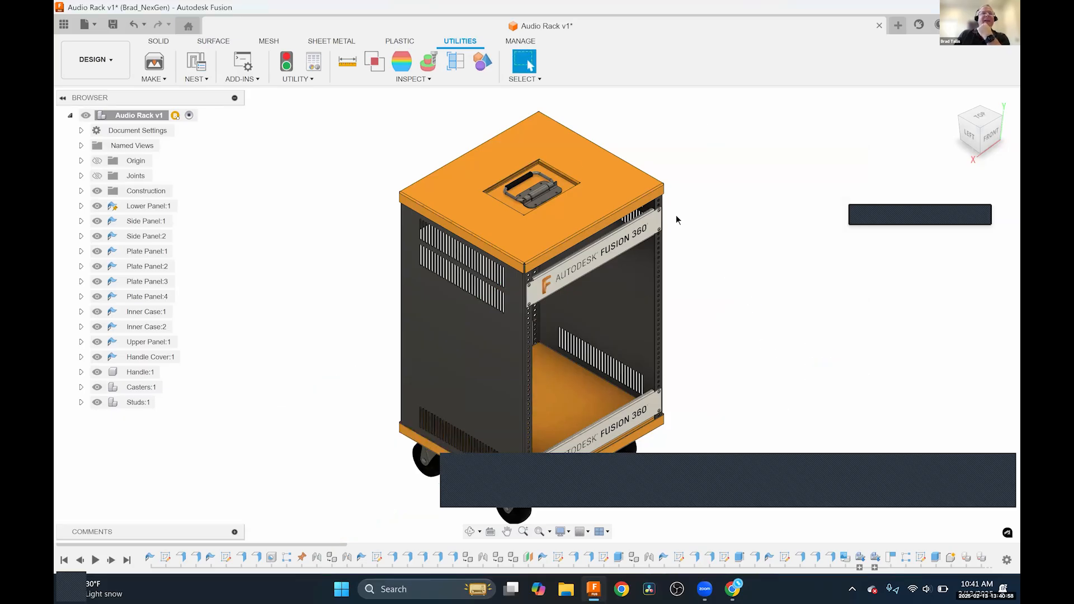
Switch to the Manufacture workspace and open the component sources for nesting the rack's parts.
{"action": "left_click", "coordinate": [123, 61]}
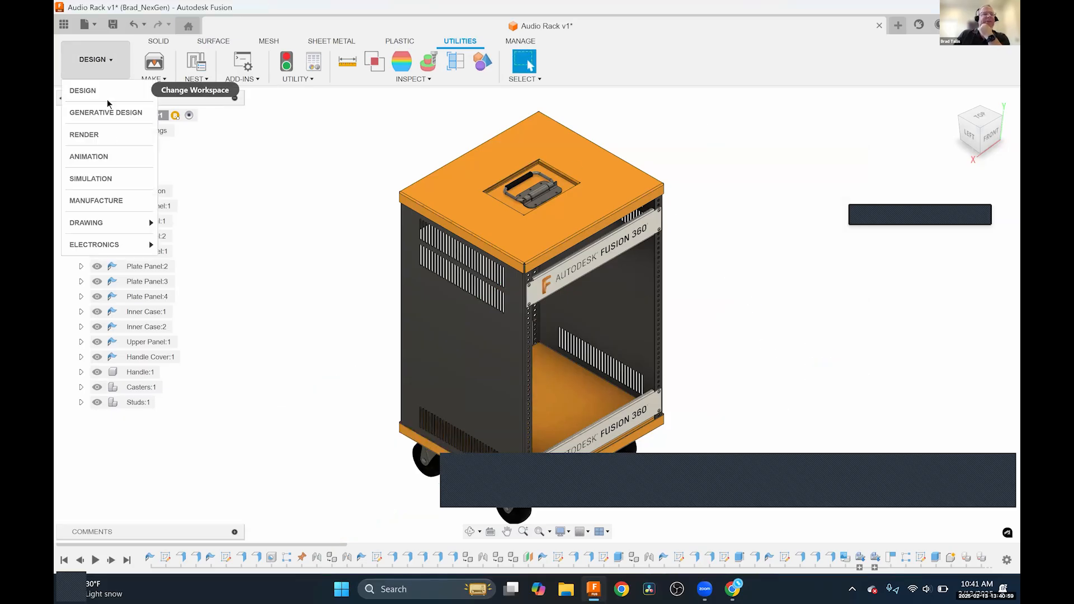
{"action": "left_click", "coordinate": [104, 197]}
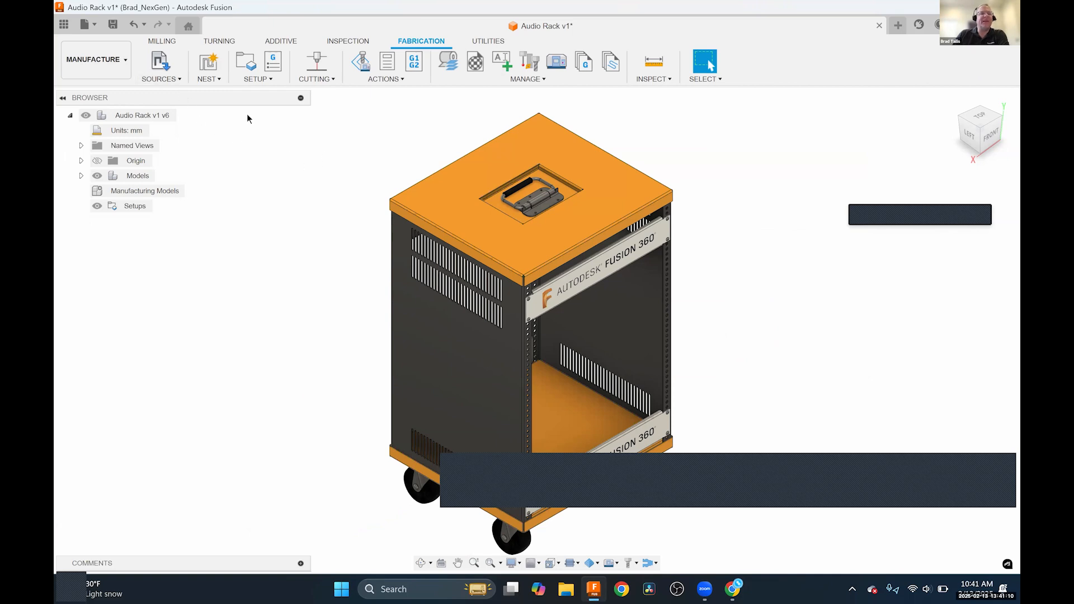
{"action": "left_click", "coordinate": [158, 67]}
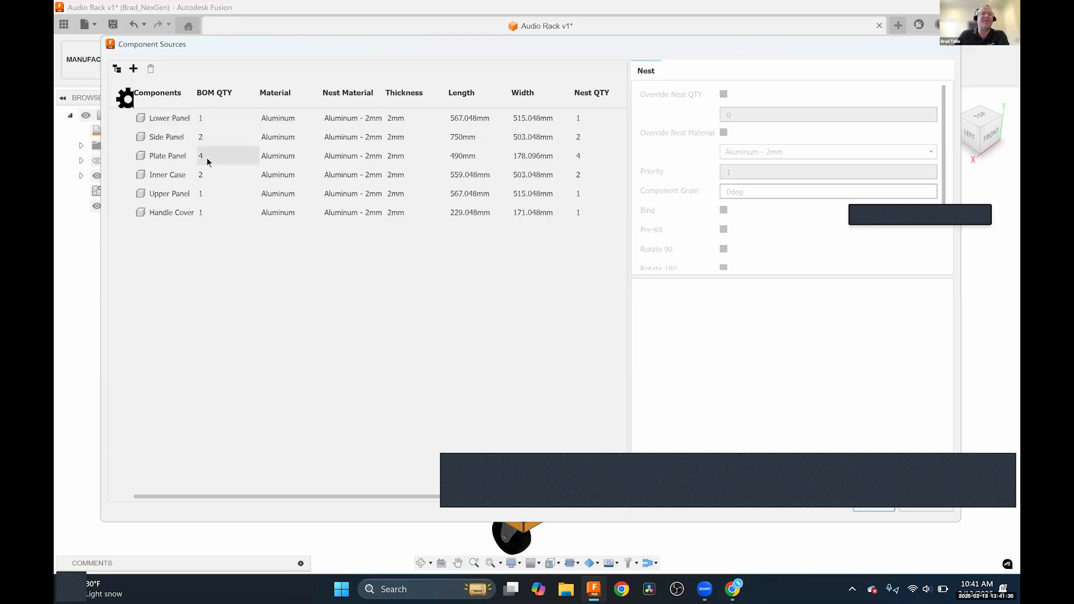
Review the nest properties and grain direction of the Plate Panel, Side Panel and Lower Panel, and accept the component sources.
{"action": "left_click", "coordinate": [162, 157]}
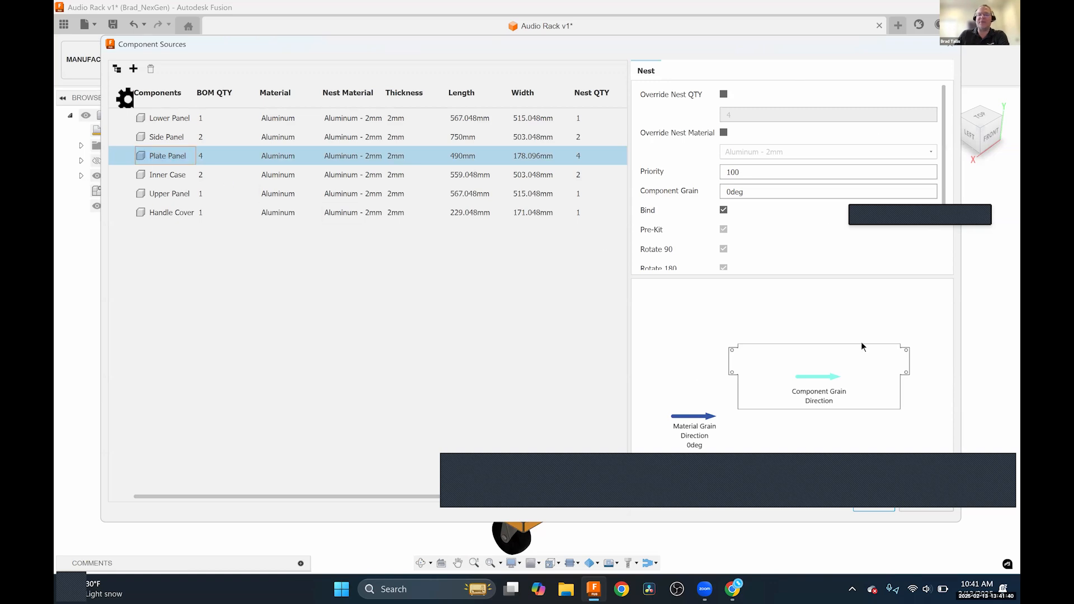
{"action": "left_click", "coordinate": [170, 140]}
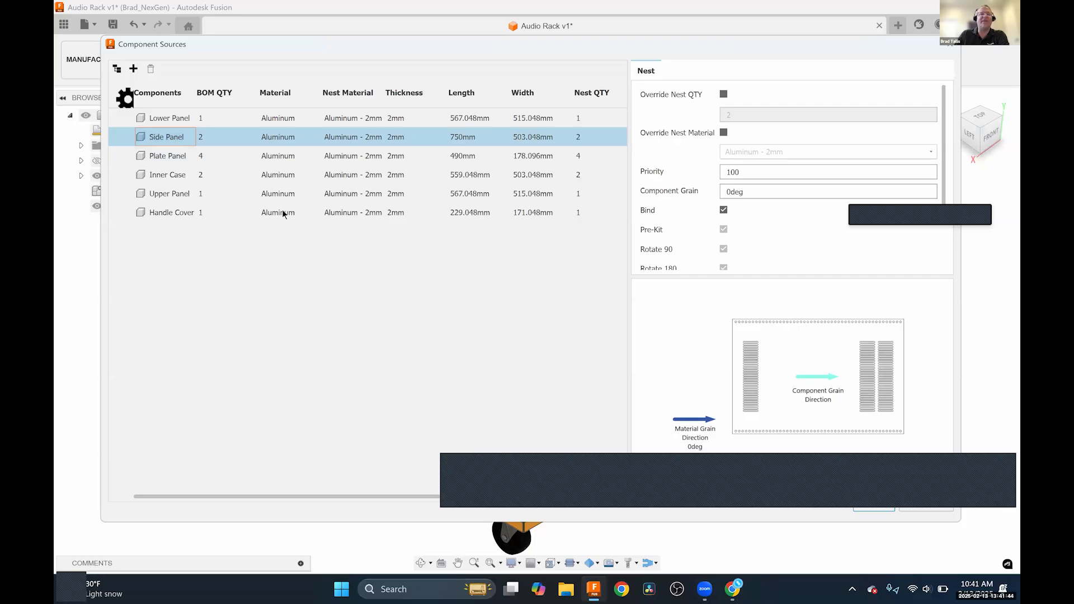
{"action": "left_click", "coordinate": [168, 122]}
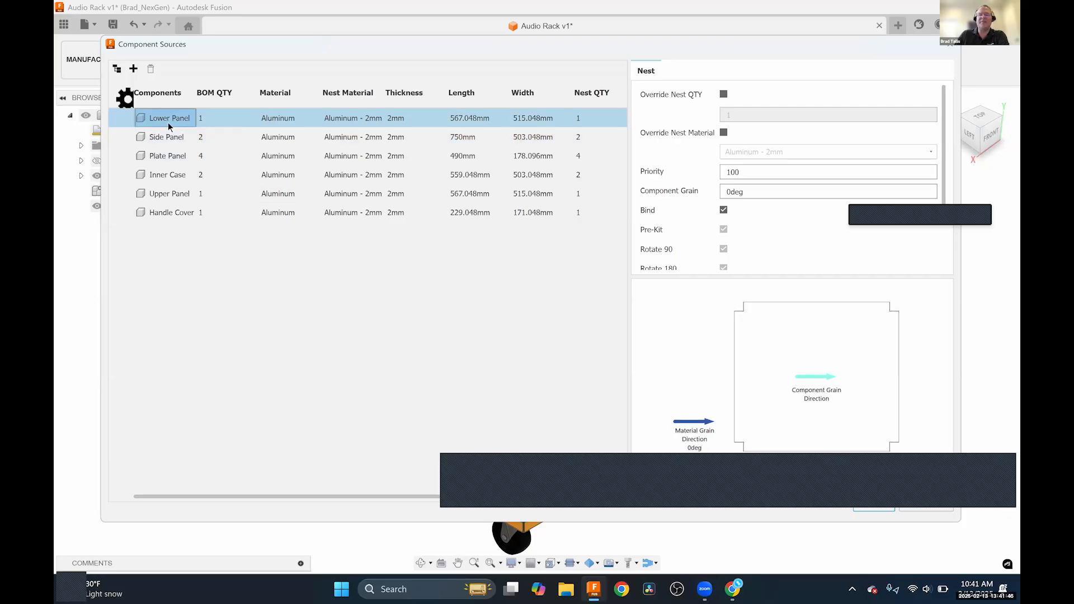
{"action": "left_click", "coordinate": [165, 155]}
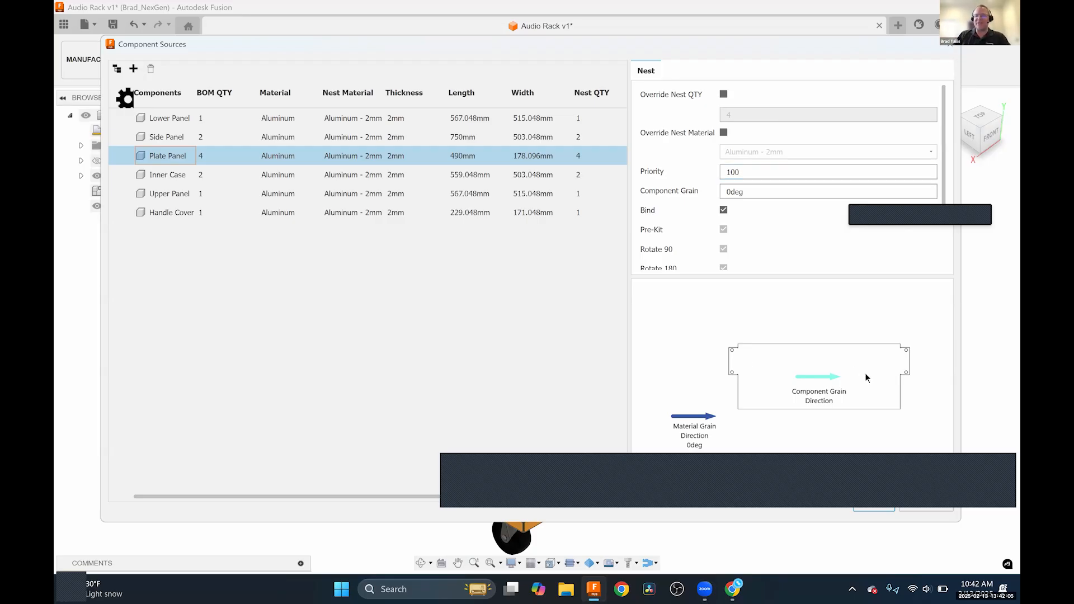
{"action": "left_click", "coordinate": [946, 591]}
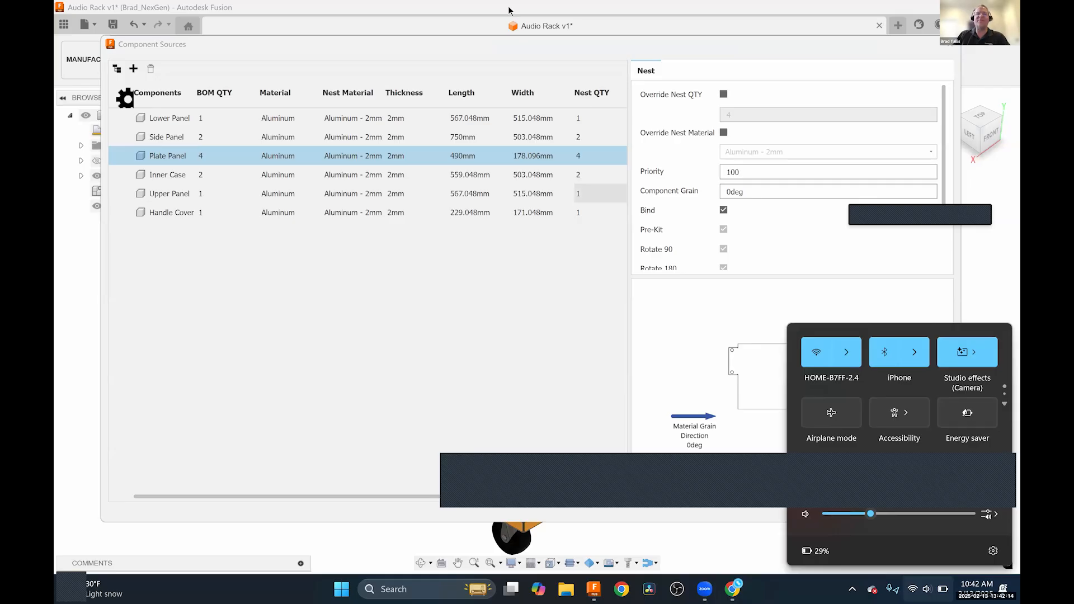
{"action": "left_click", "coordinate": [679, 82]}
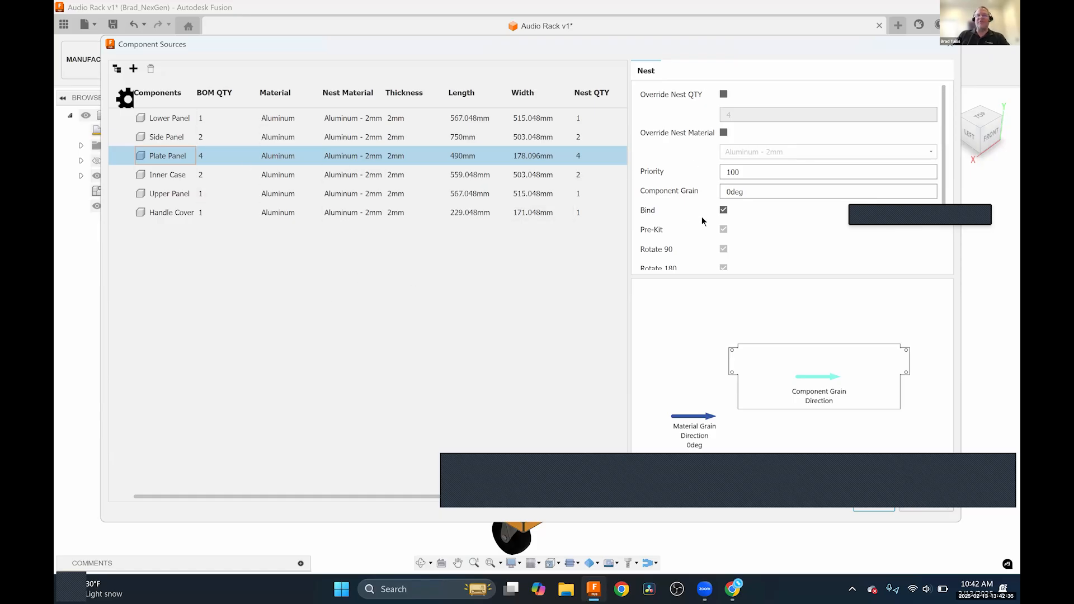
{"action": "left_click", "coordinate": [860, 510]}
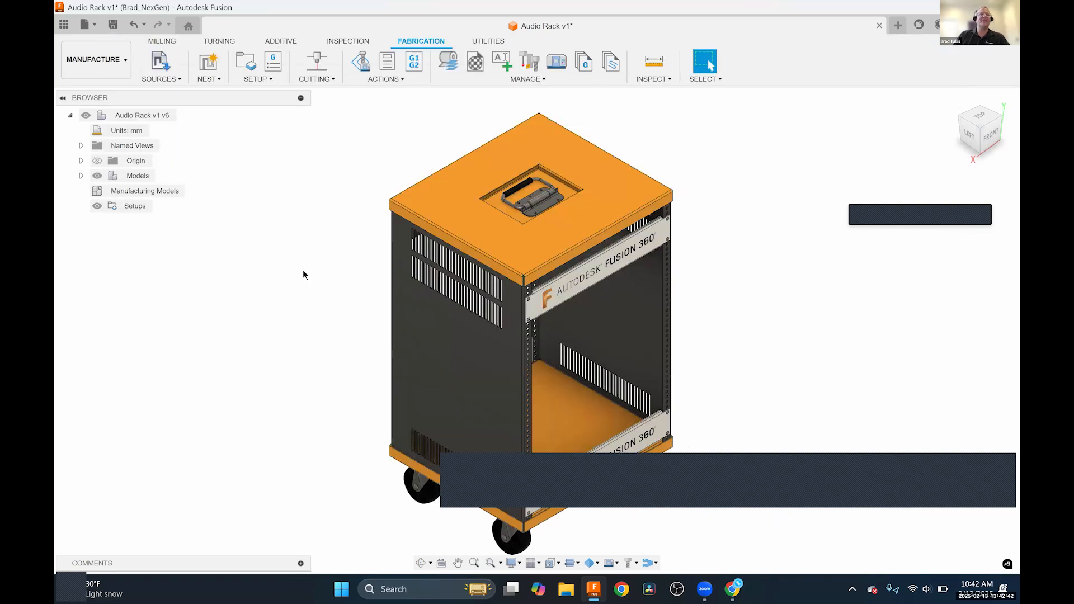
Start a new nest study for the rack's panels and review the shapes to nest, including the Handle Cover and Plate Panel previews.
{"action": "left_click", "coordinate": [207, 64]}
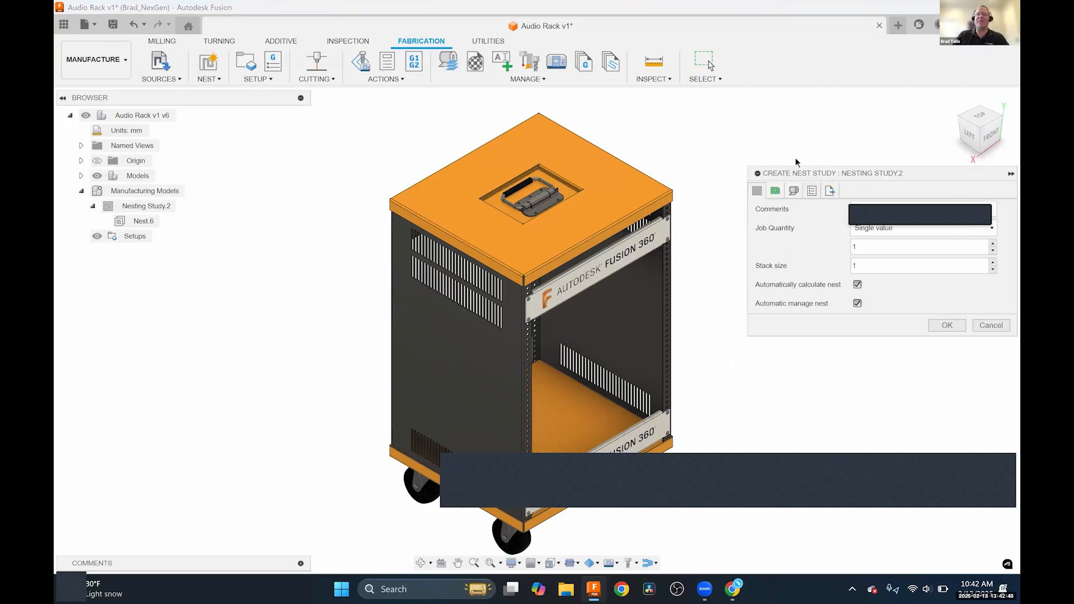
{"action": "left_click_drag", "start_coordinate": [796, 161], "coordinate": [743, 100]}
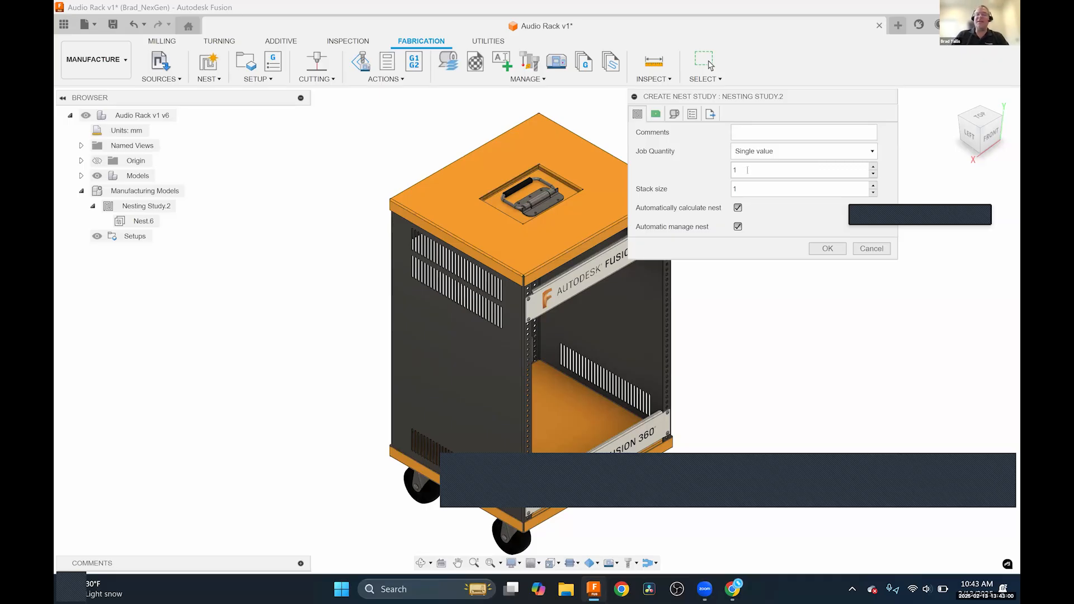
{"action": "left_click", "coordinate": [657, 115]}
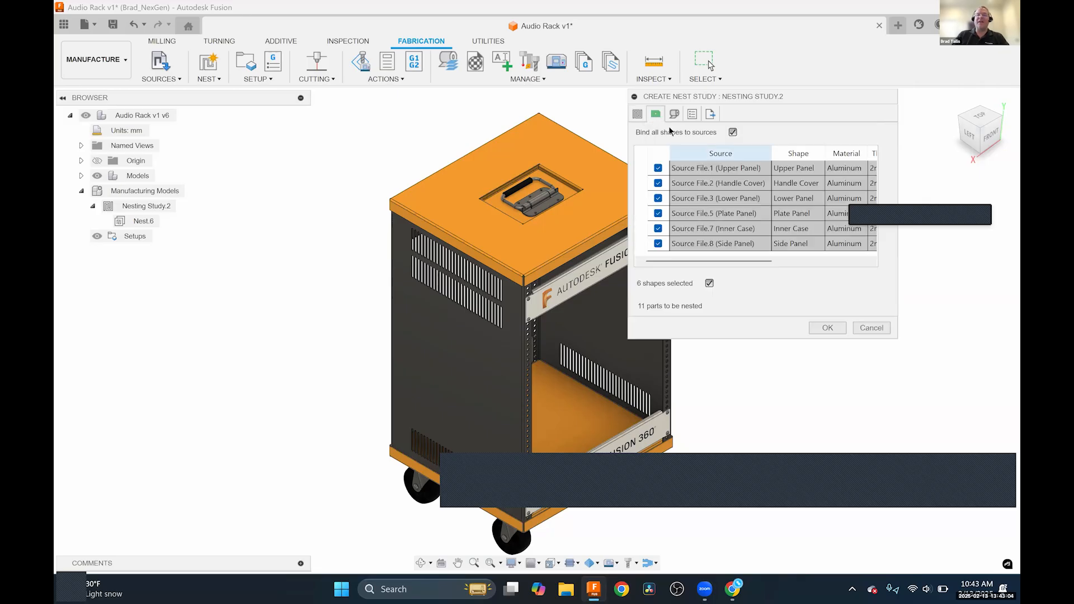
{"action": "left_click_drag", "start_coordinate": [627, 340], "coordinate": [465, 385]}
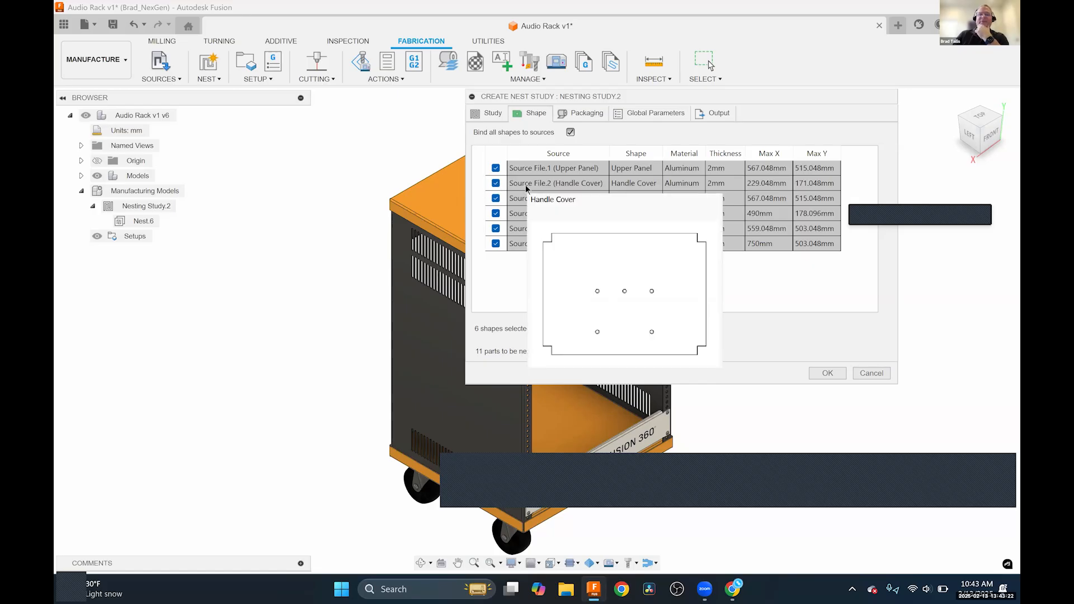
{"action": "mouse_move", "coordinate": [523, 204]}
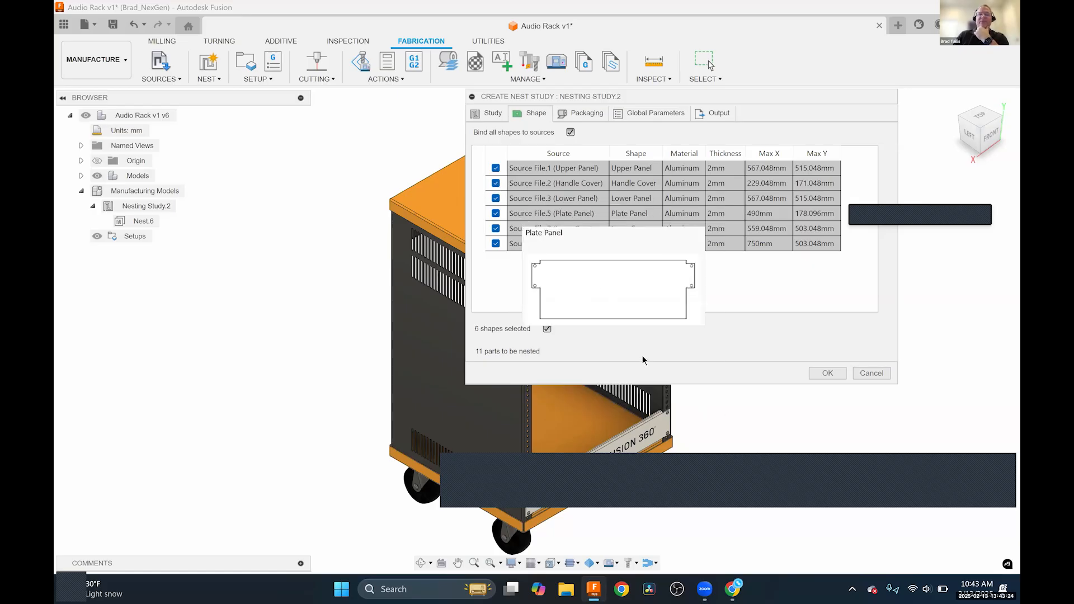
Review the nest study's packaging and global parameters, including the remnant optimization choices.
{"action": "left_click", "coordinate": [582, 116]}
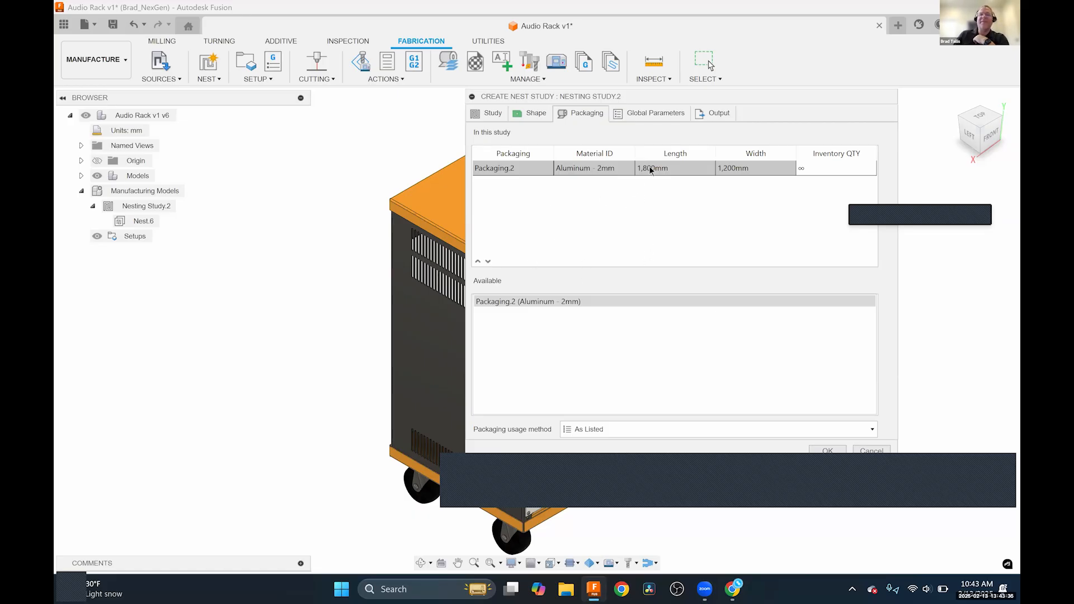
{"action": "left_click", "coordinate": [644, 114]}
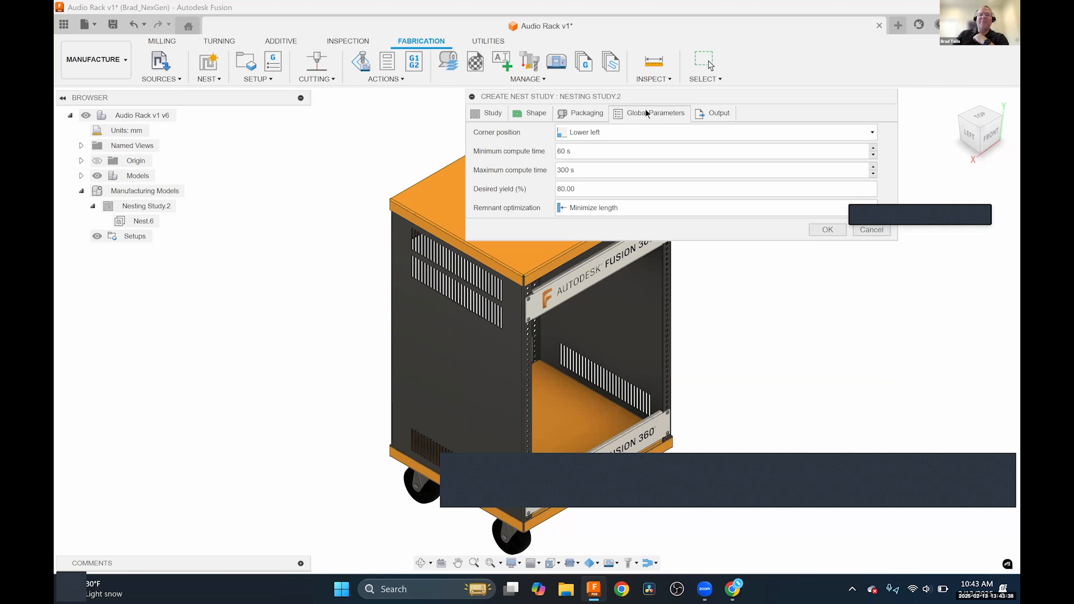
{"action": "left_click", "coordinate": [632, 210]}
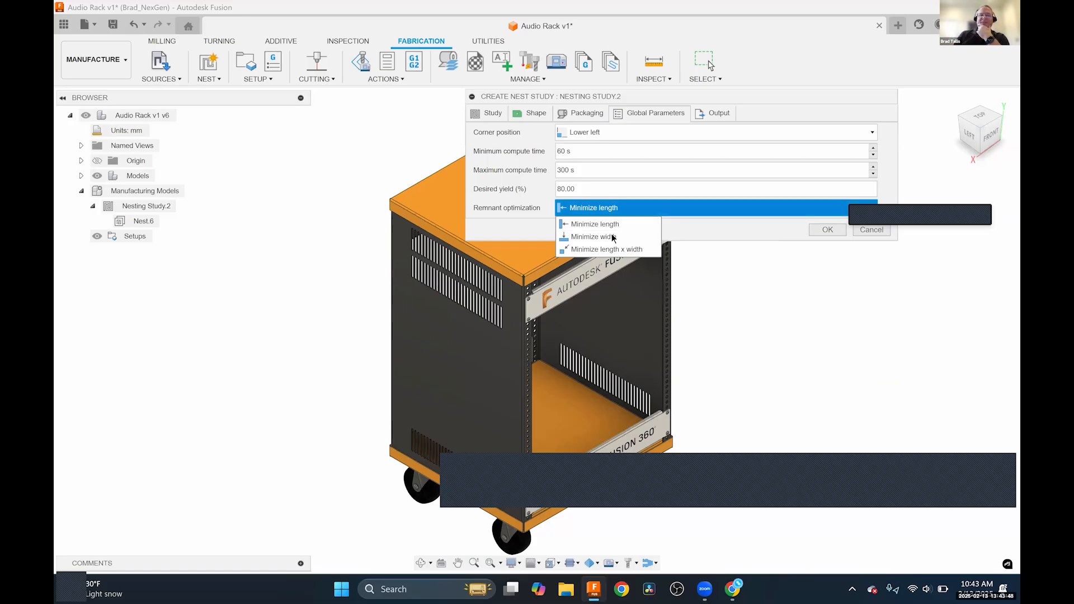
{"action": "mouse_move", "coordinate": [611, 239]}
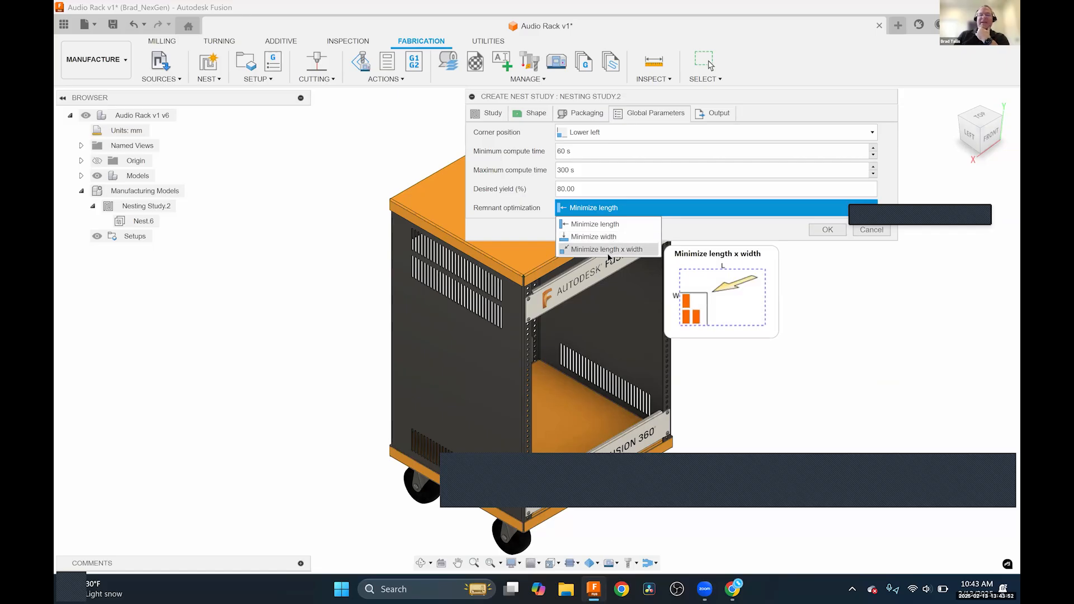
{"action": "left_click", "coordinate": [635, 210]}
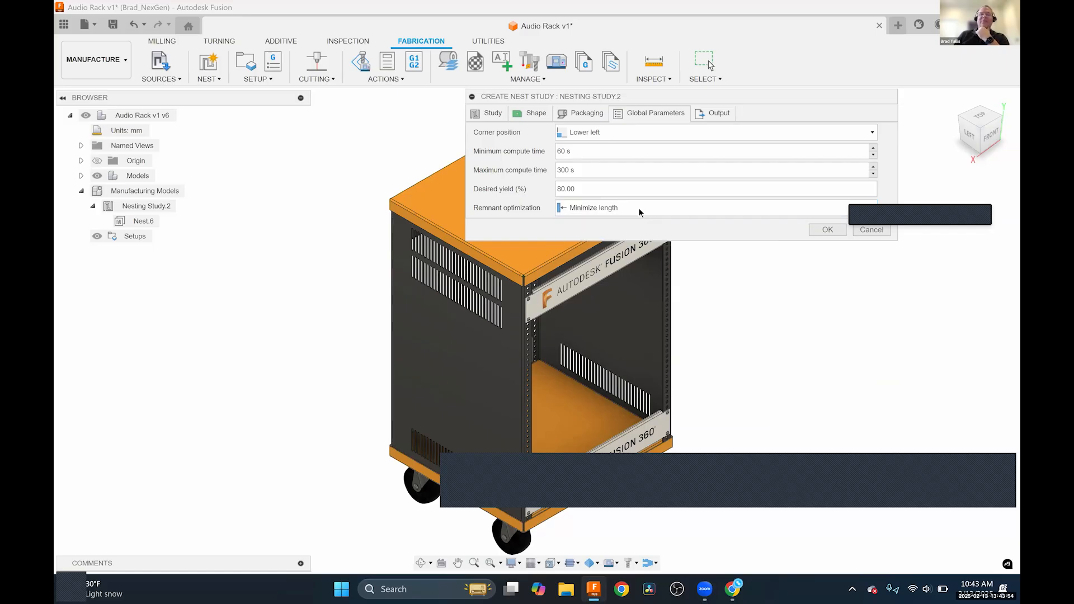
Include stock in the nest study's manufacturing model output and generate the nest.
{"action": "left_click", "coordinate": [710, 113]}
{"action": "left_click", "coordinate": [575, 152]}
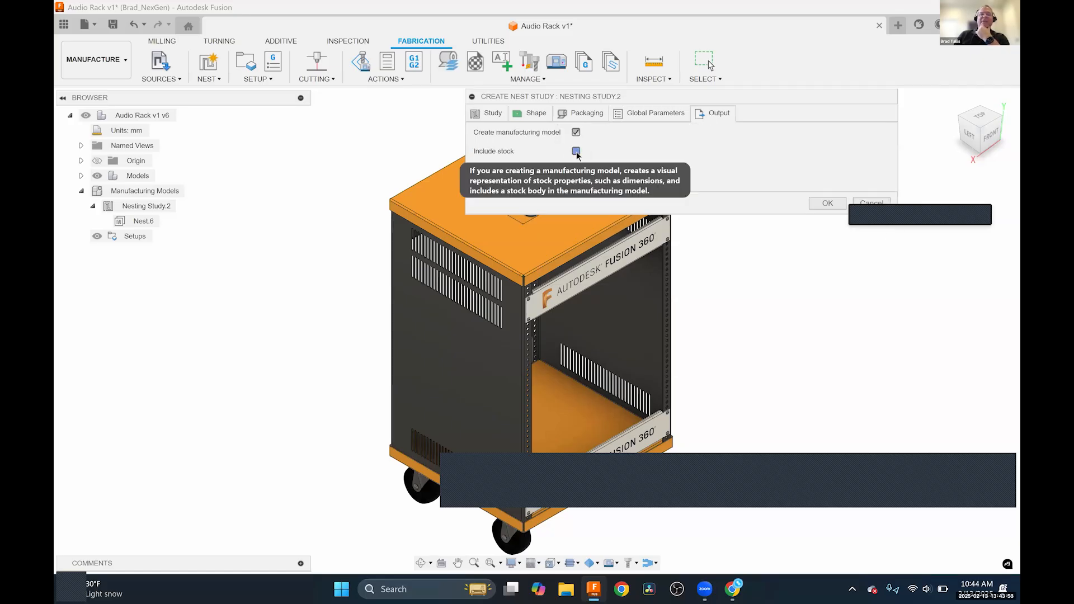
{"action": "left_click", "coordinate": [826, 203]}
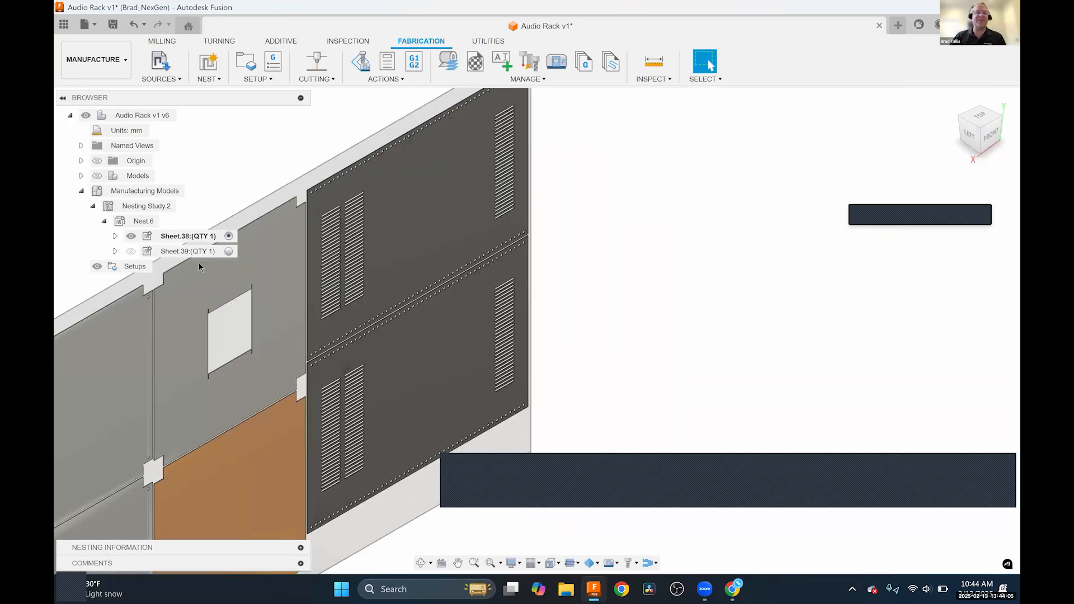
Examine the part layouts on the two nested sheets, switching between them to compare material use.
{"action": "middle_click_drag", "start_coordinate": [606, 228], "coordinate": [885, 129]}
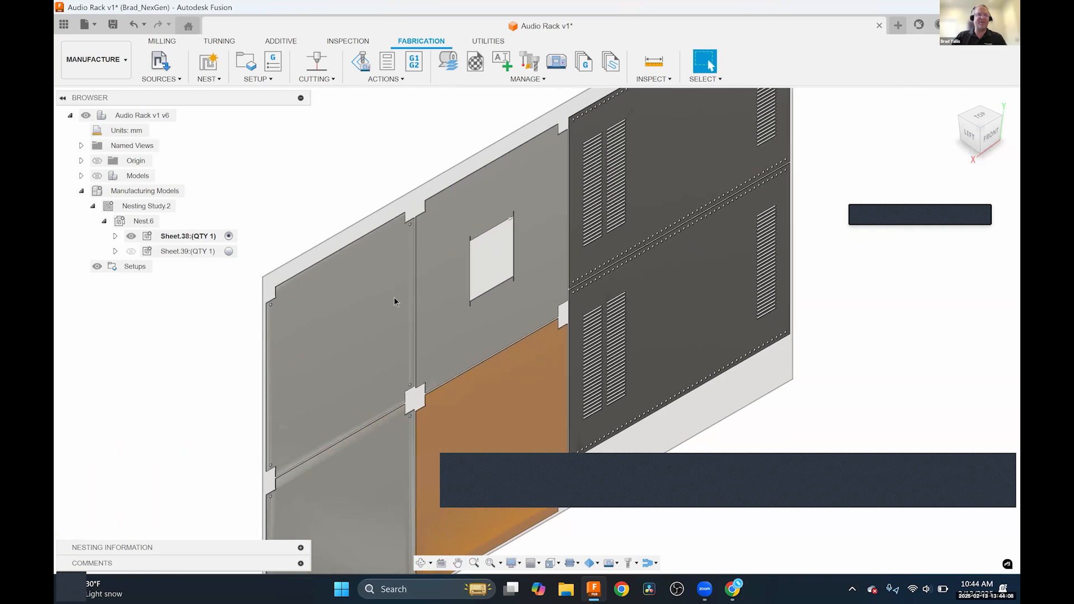
{"action": "scroll", "coordinate": [395, 297], "scroll_direction": "down", "scroll_amount": 2}
{"action": "middle_click_drag", "start_coordinate": [393, 272], "coordinate": [429, 134], "text": "shift"}
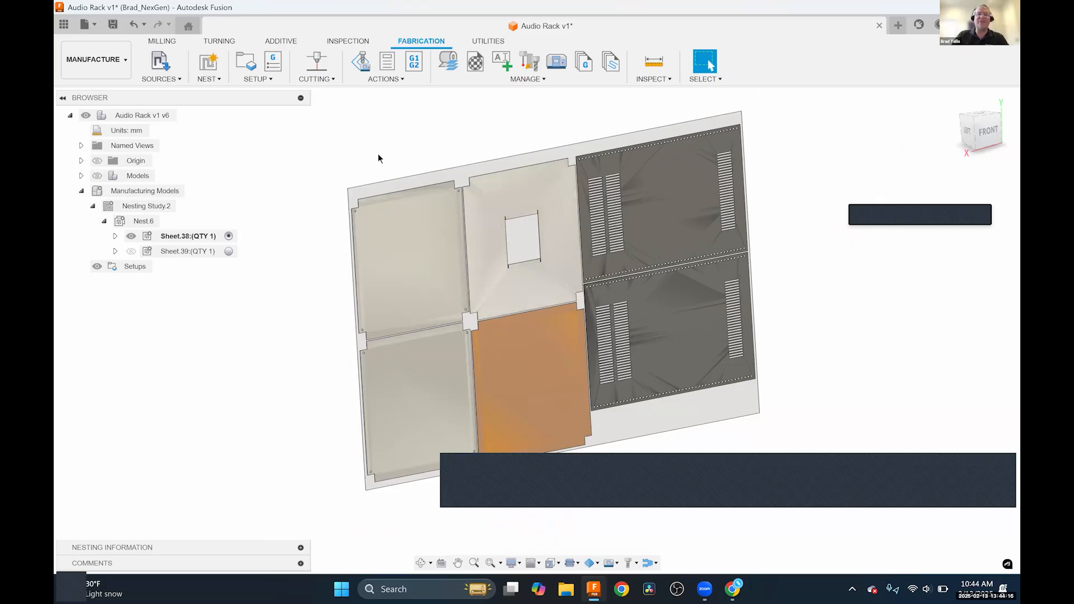
{"action": "left_click", "coordinate": [228, 251]}
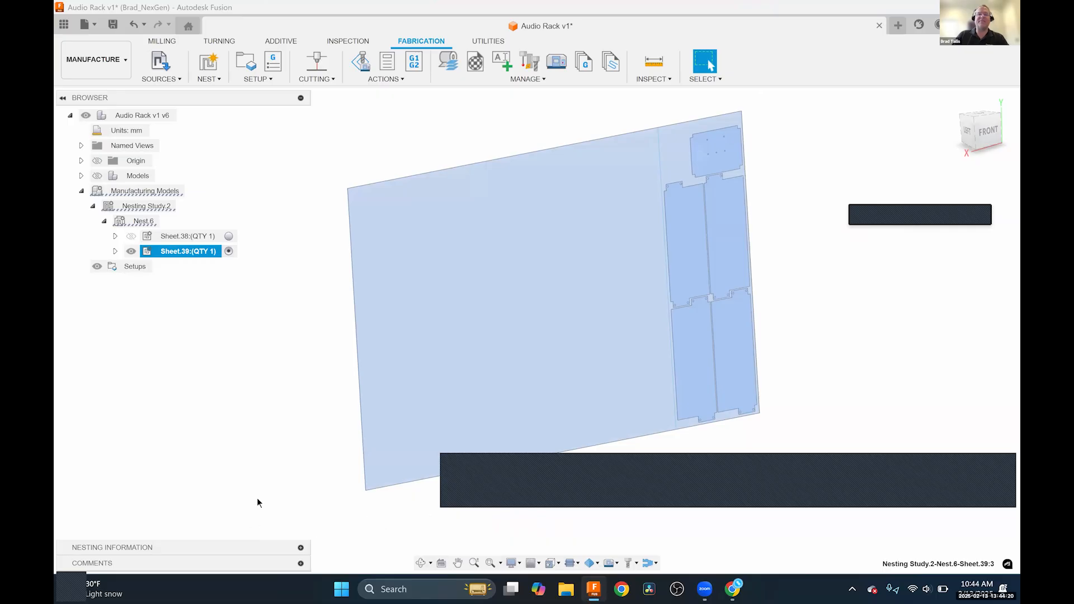
{"action": "left_click", "coordinate": [230, 238]}
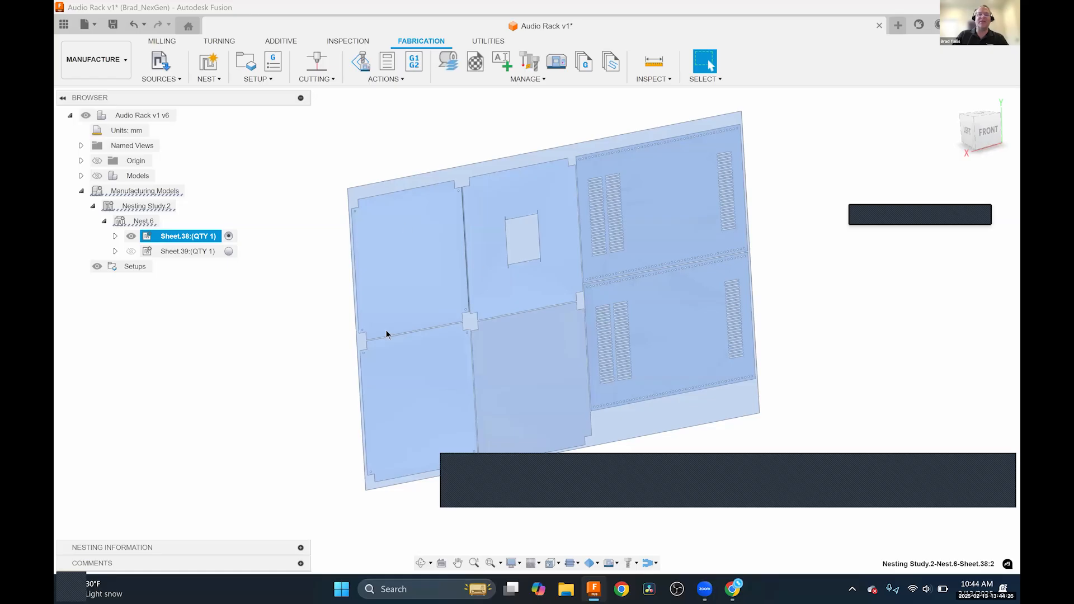
{"action": "middle_click_drag", "start_coordinate": [456, 137], "coordinate": [422, 136], "text": "shift"}
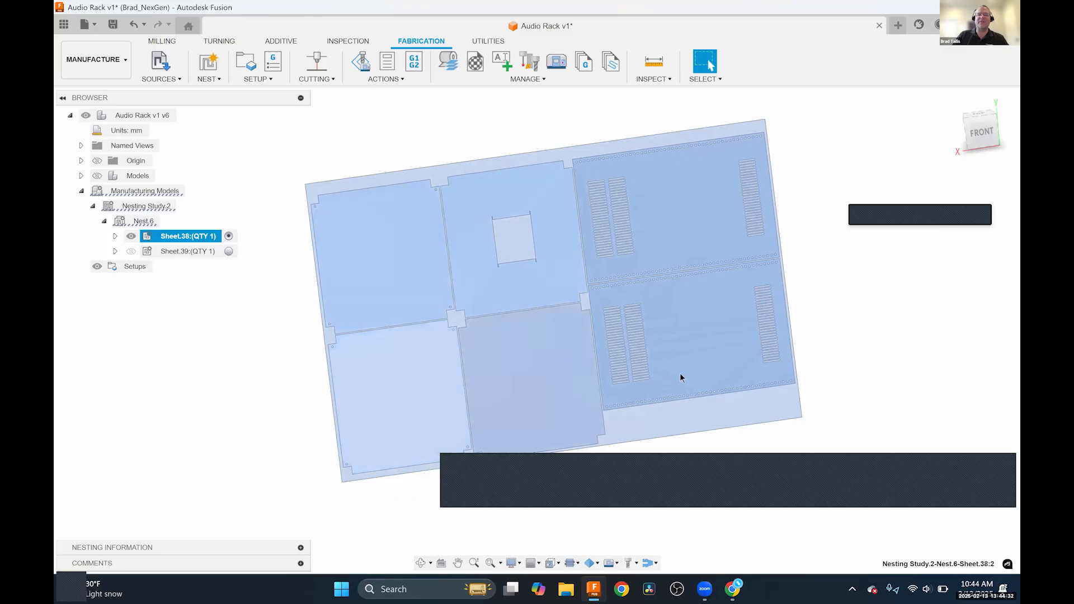
{"action": "left_click", "coordinate": [229, 252]}
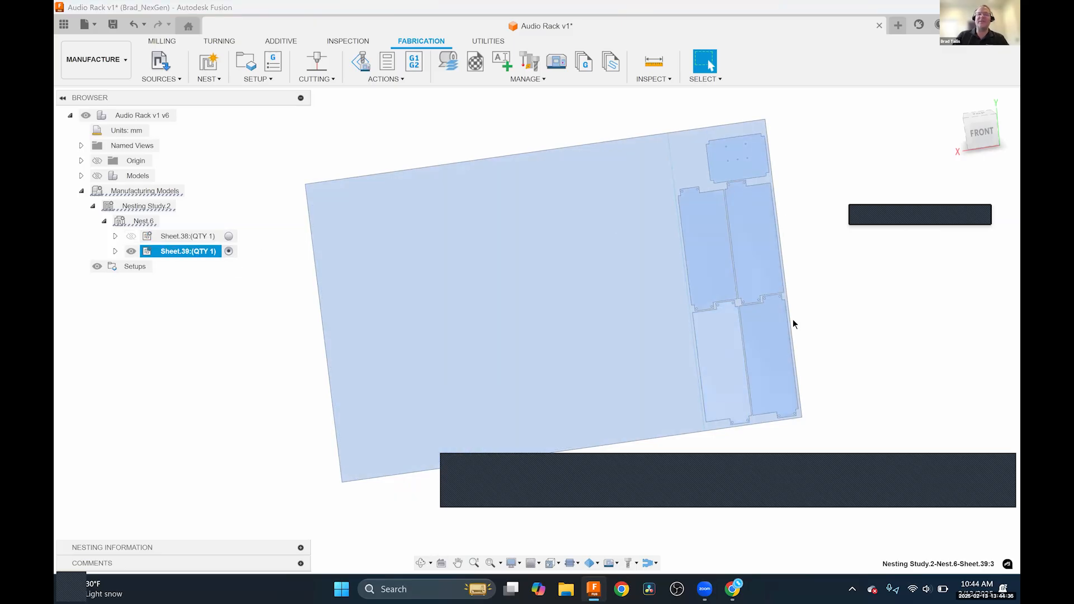
{"action": "left_click", "coordinate": [229, 236]}
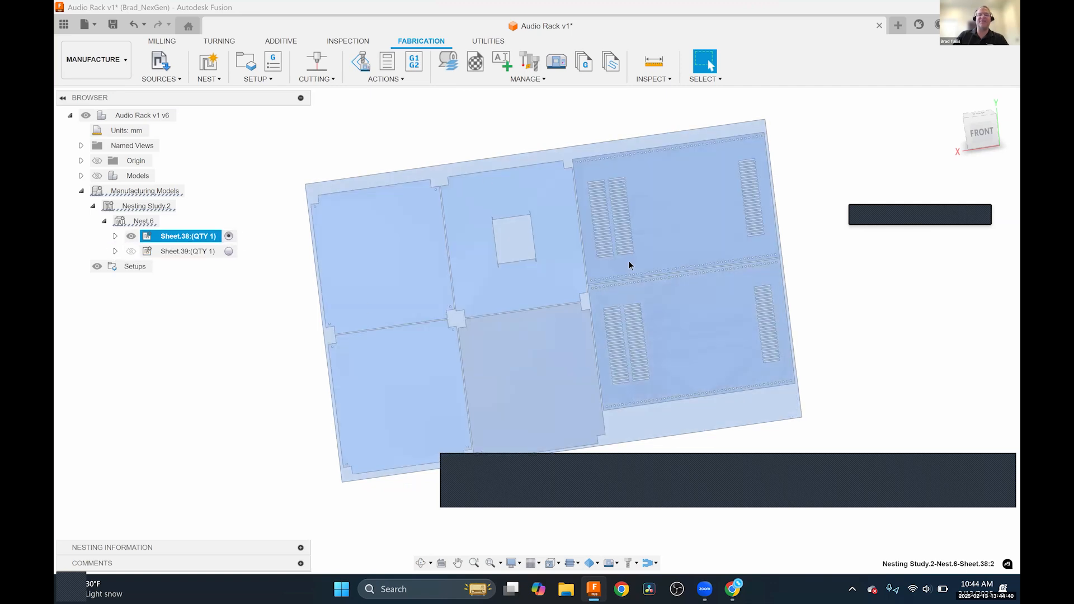
{"action": "left_click", "coordinate": [229, 251]}
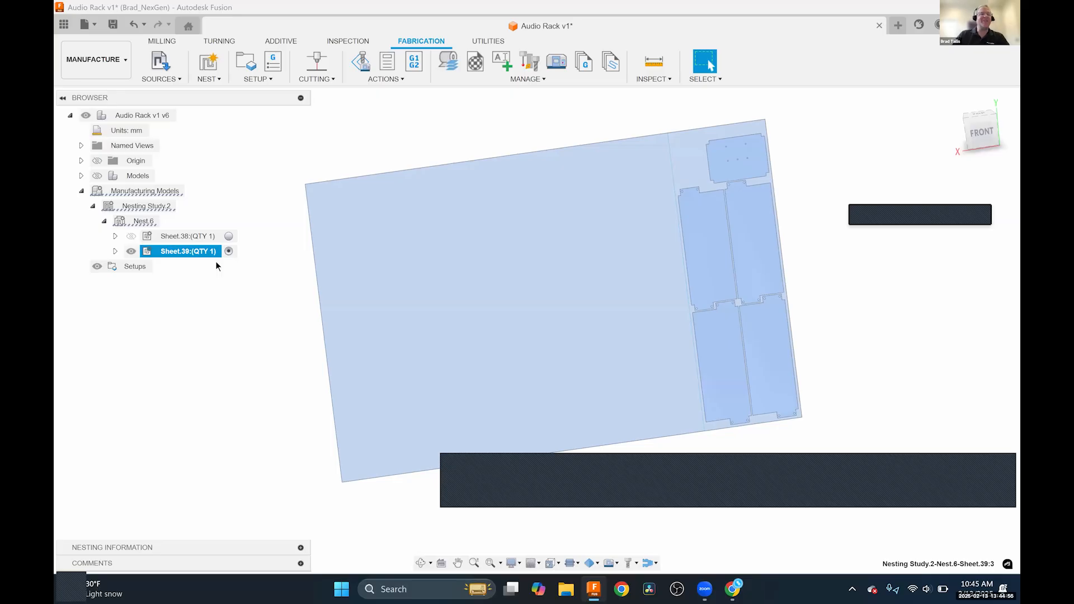
Edit the nesting study to a job quantity of 4 and regenerate the nest.
{"action": "left_click", "coordinate": [164, 207]}
{"action": "right_click", "coordinate": [155, 205]}
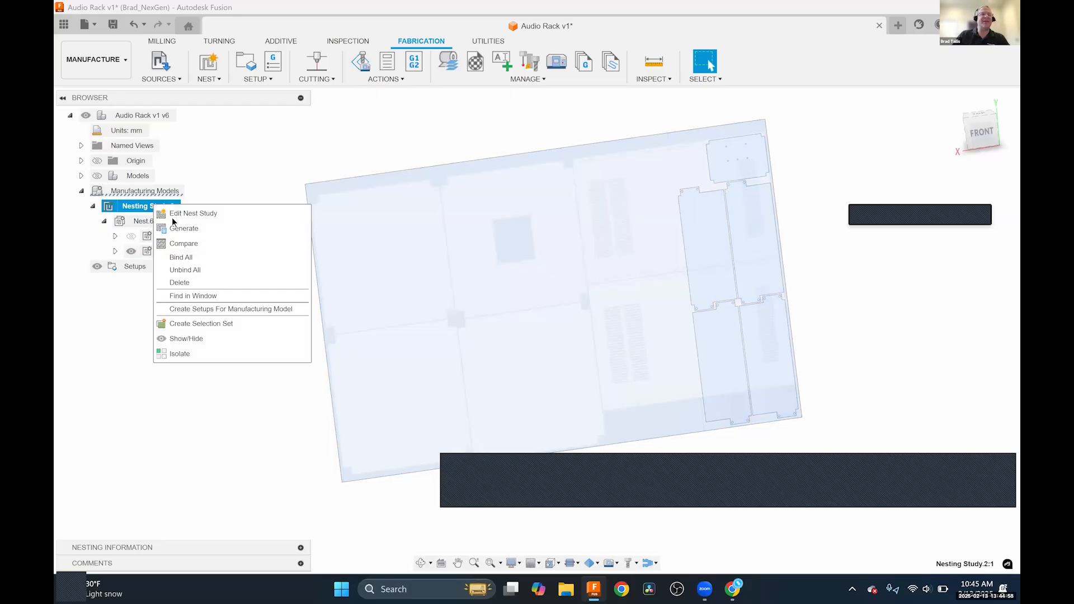
{"action": "left_click", "coordinate": [230, 213]}
{"action": "left_click_drag", "start_coordinate": [586, 173], "coordinate": [570, 171]}
{"action": "type", "text": "4"}
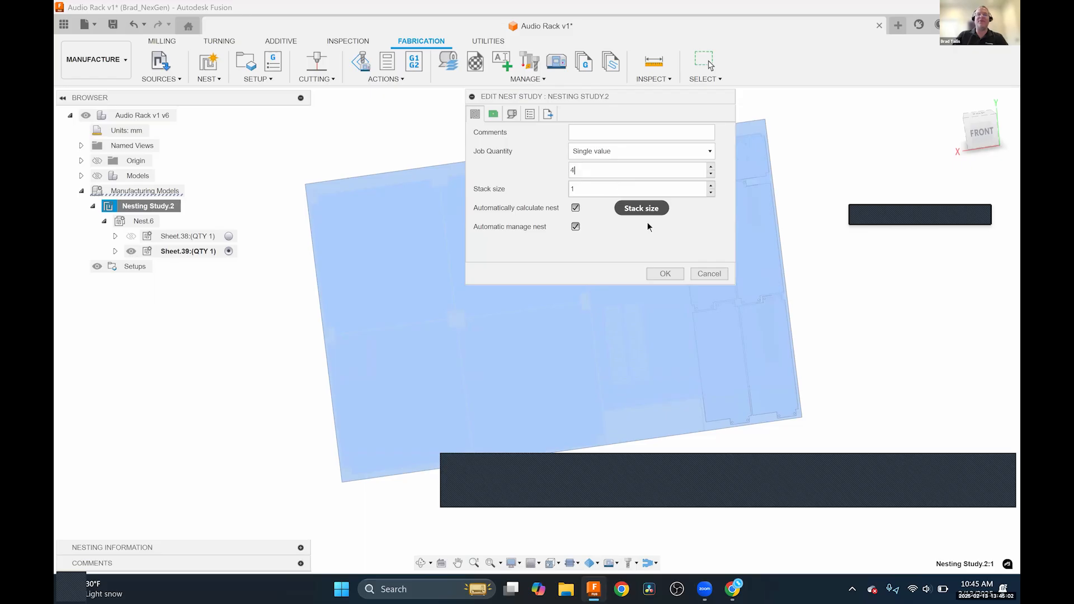
{"action": "left_click", "coordinate": [665, 274]}
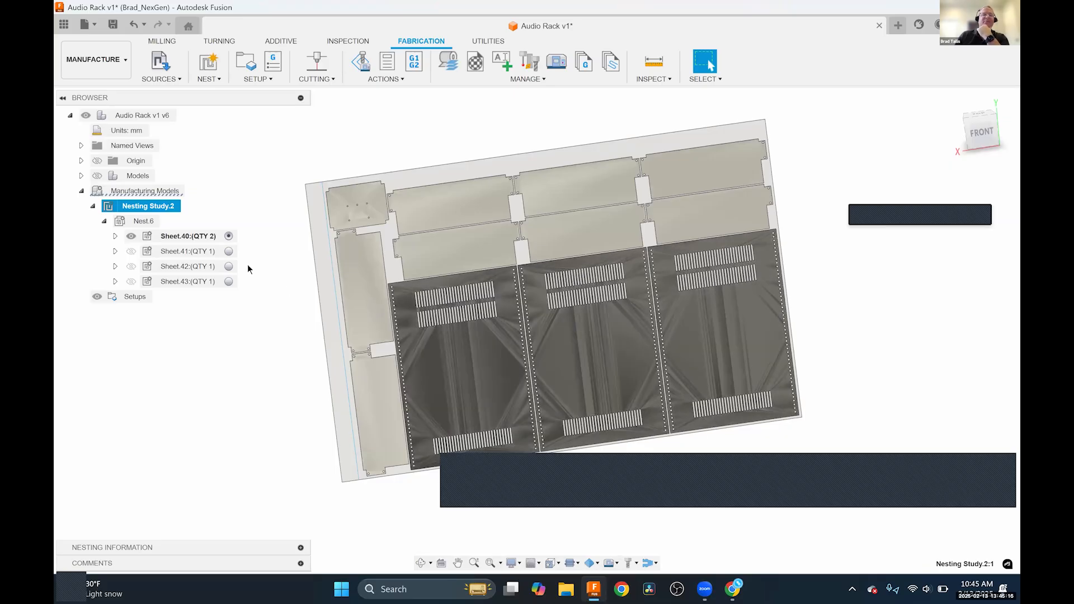
Activate each of the regenerated nest's sheets in turn to examine how the panels are arranged.
{"action": "left_click", "coordinate": [229, 251]}
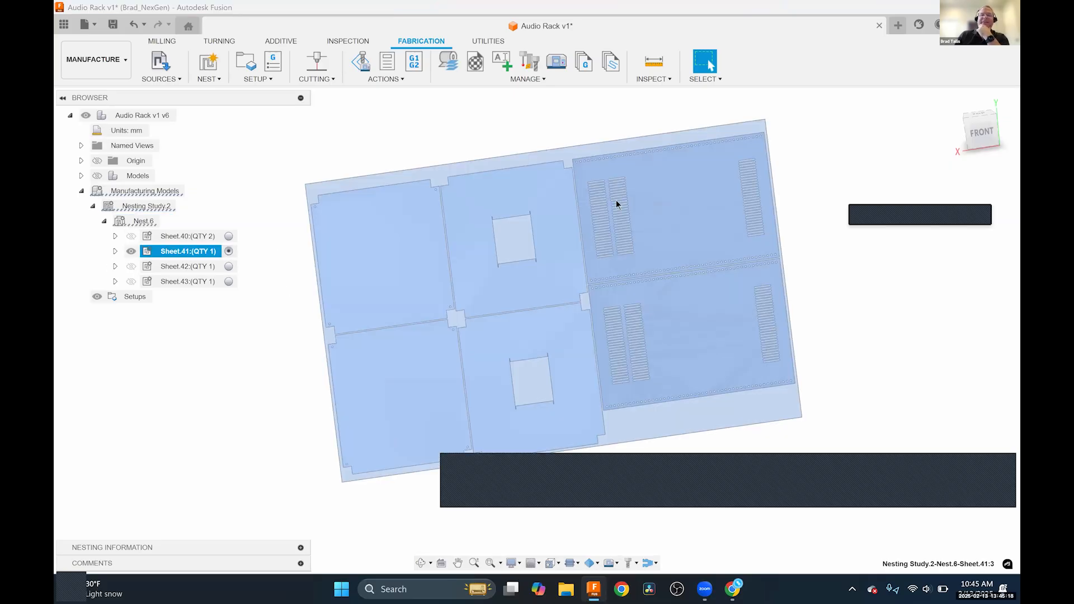
{"action": "left_click", "coordinate": [229, 267]}
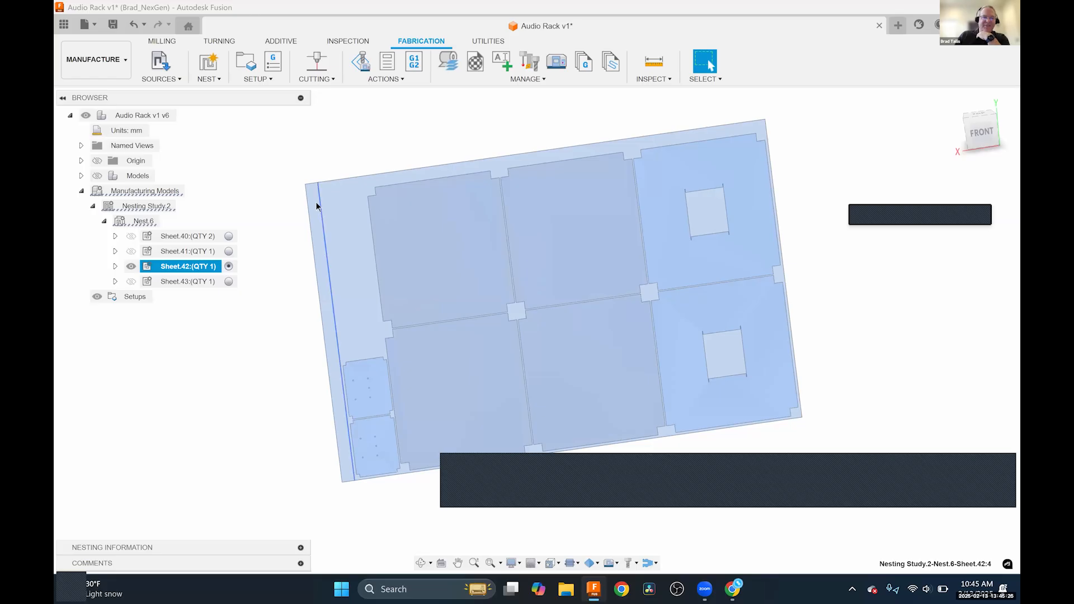
{"action": "left_click", "coordinate": [228, 281]}
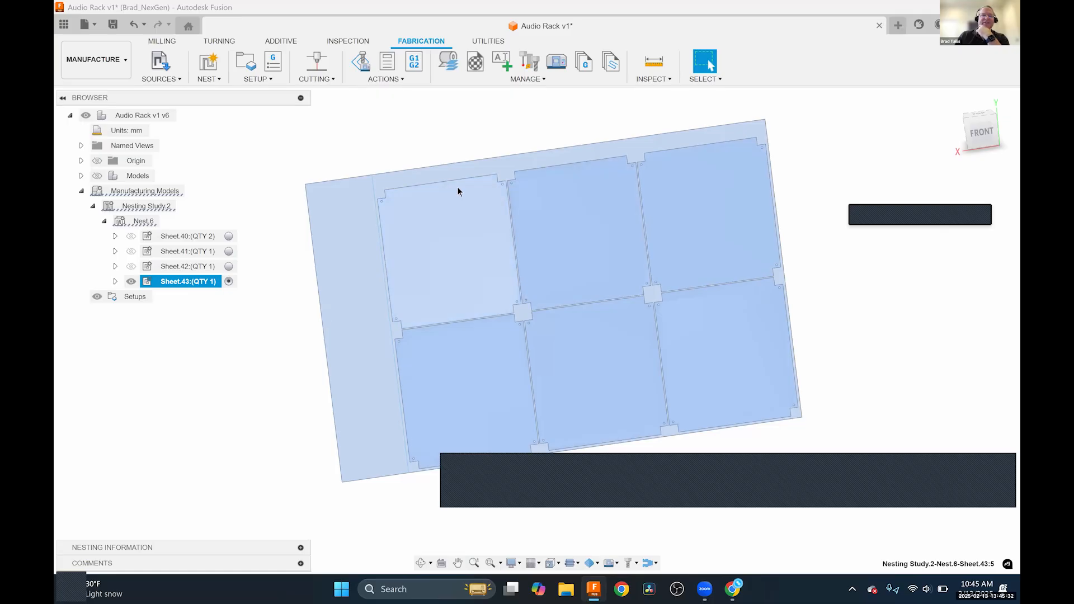
{"action": "left_click", "coordinate": [228, 266]}
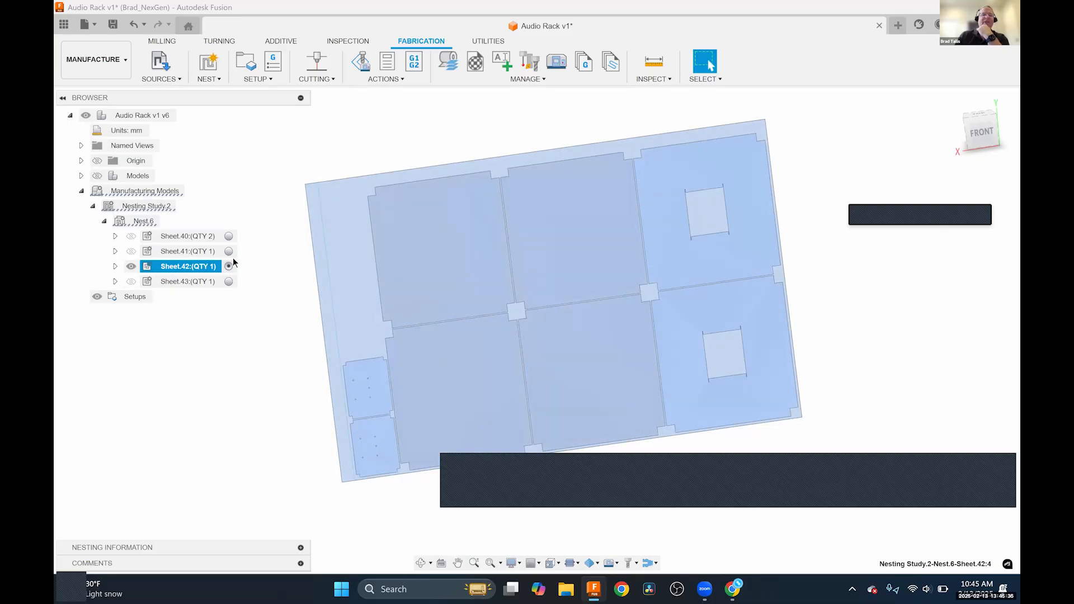
{"action": "left_click", "coordinate": [229, 252]}
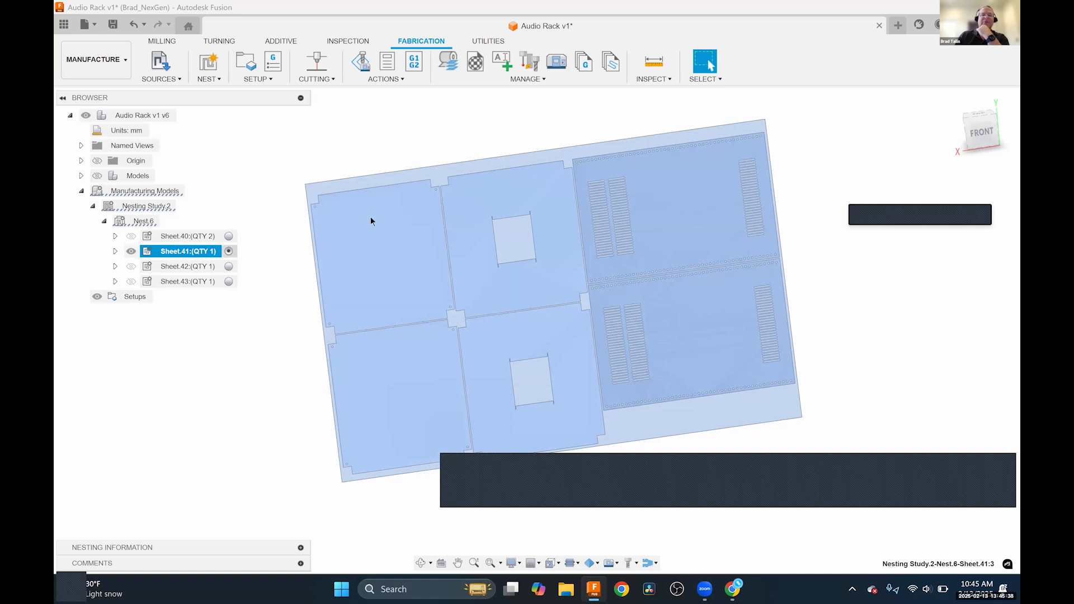
{"action": "left_click", "coordinate": [229, 236]}
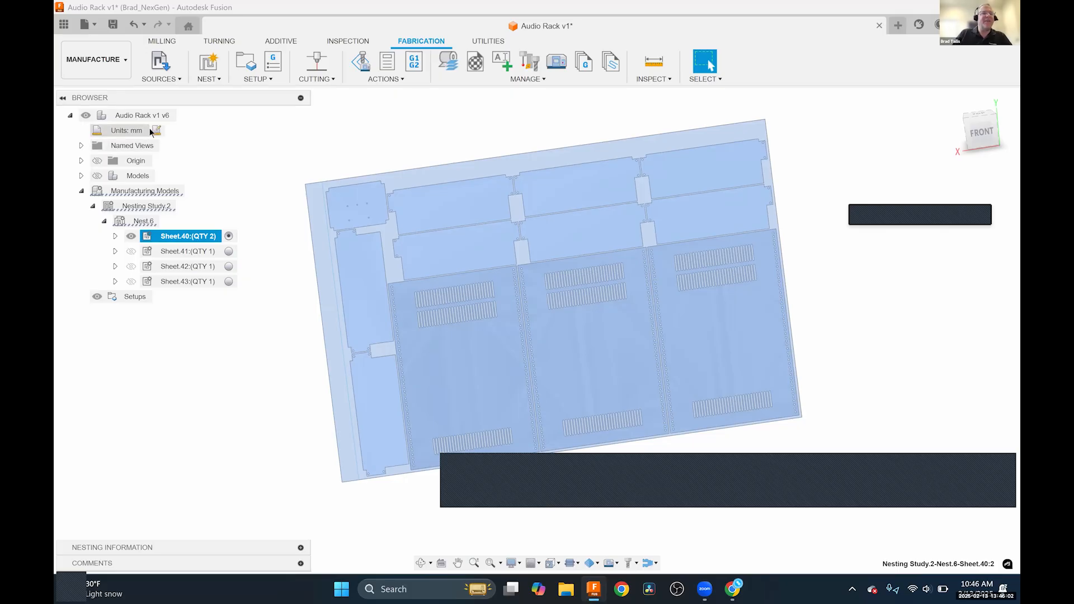
Change the document's active units to inches.
{"action": "left_click", "coordinate": [156, 130]}
{"action": "left_click", "coordinate": [951, 191]}
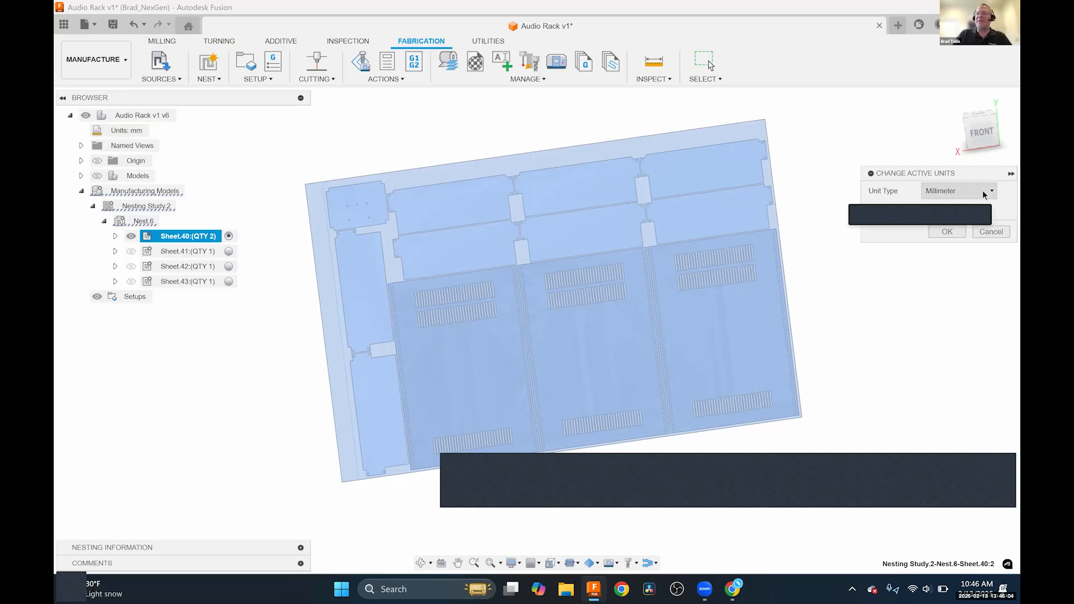
{"action": "left_click_drag", "start_coordinate": [963, 178], "coordinate": [848, 130]}
{"action": "left_click", "coordinate": [850, 143]}
{"action": "left_click", "coordinate": [833, 170]}
{"action": "left_click", "coordinate": [831, 200]}
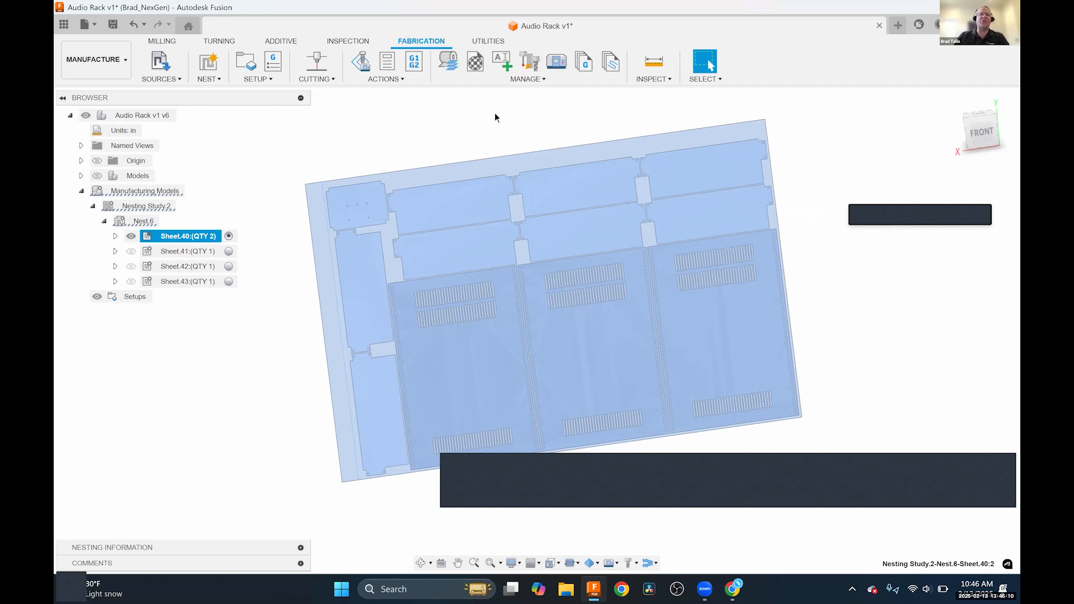
Add a new packaging to the 0.0787402 in aluminum in the process material library.
{"action": "left_click", "coordinate": [449, 65]}
{"action": "left_click", "coordinate": [301, 109]}
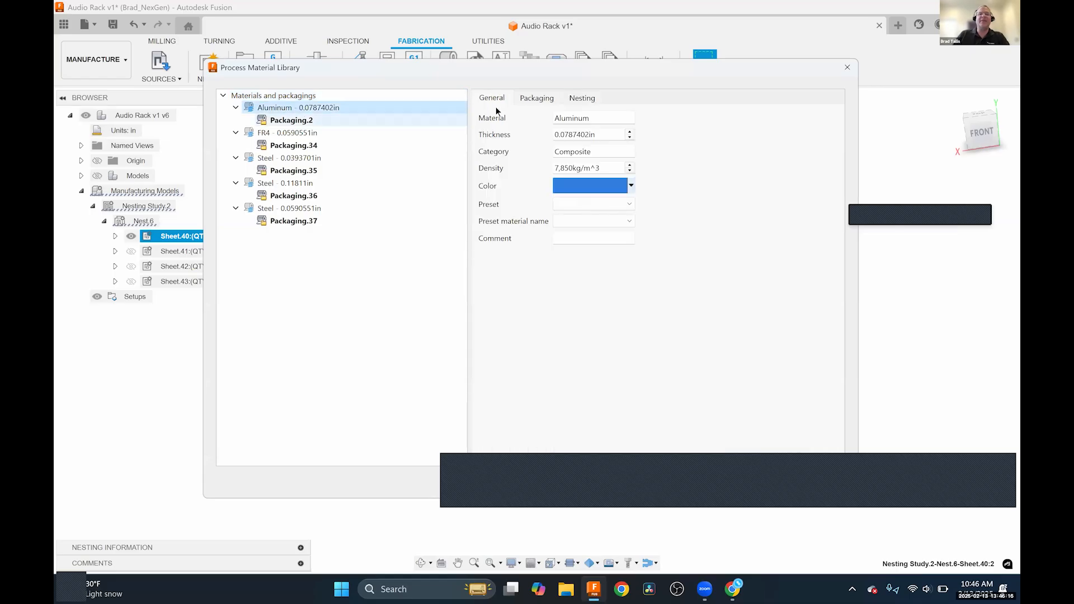
{"action": "left_click", "coordinate": [532, 99]}
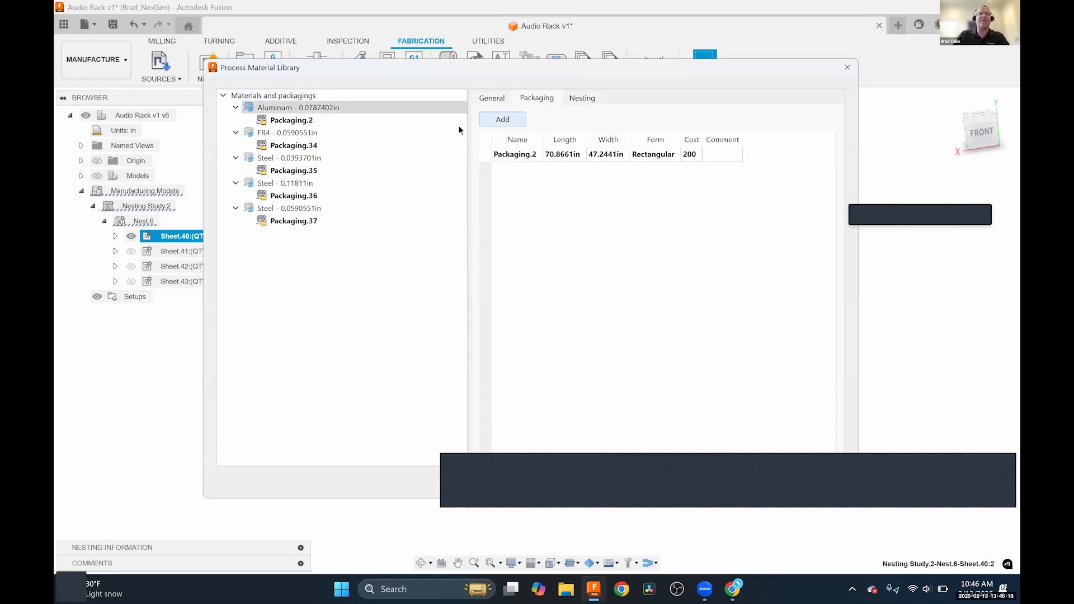
{"action": "left_click", "coordinate": [324, 120]}
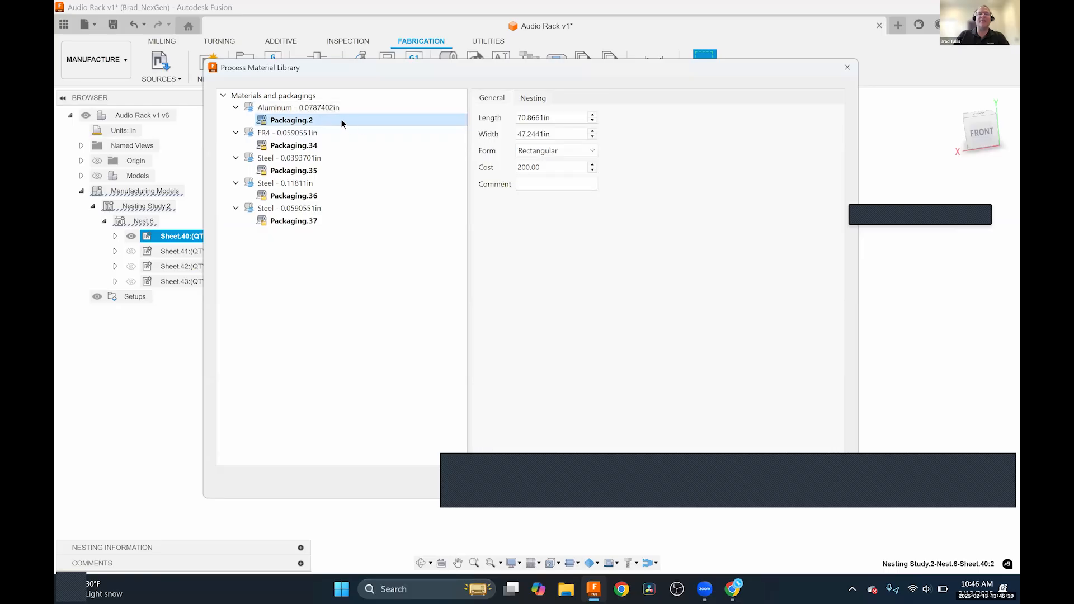
{"action": "left_click", "coordinate": [314, 109]}
{"action": "left_click", "coordinate": [532, 99]}
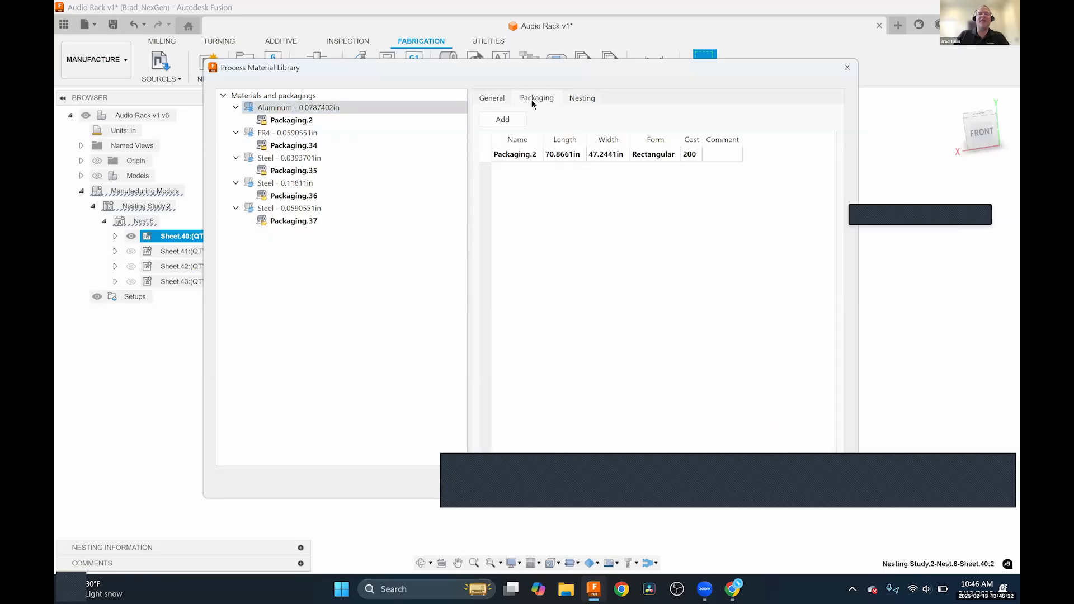
{"action": "left_click", "coordinate": [503, 119]}
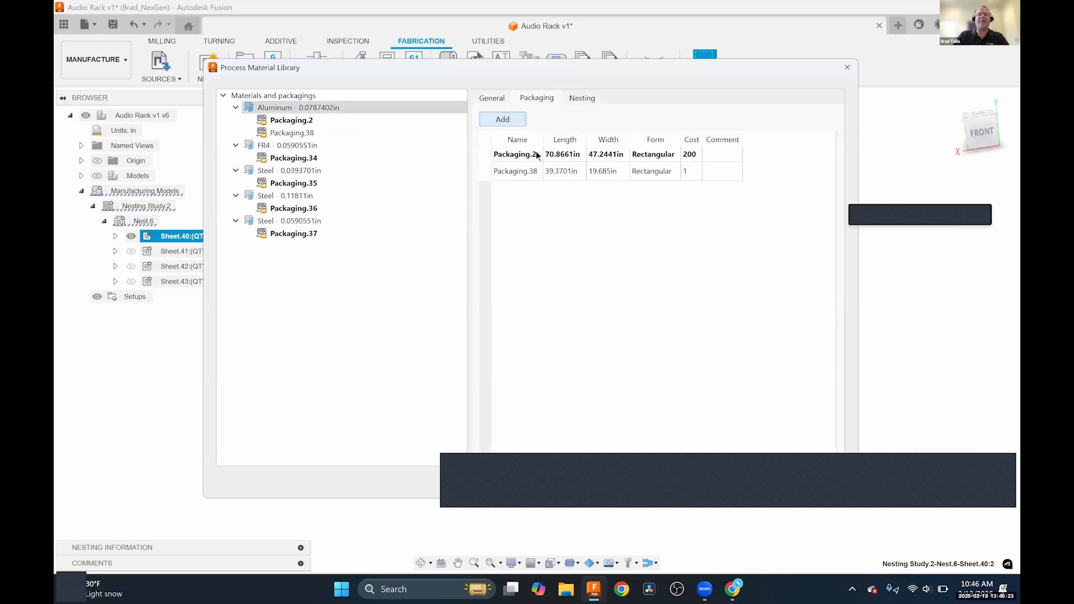
Set the new aluminum packaging's length to 96 in and width to 48 in, enter its cost, and close the library.
{"action": "double_click", "coordinate": [569, 170]}
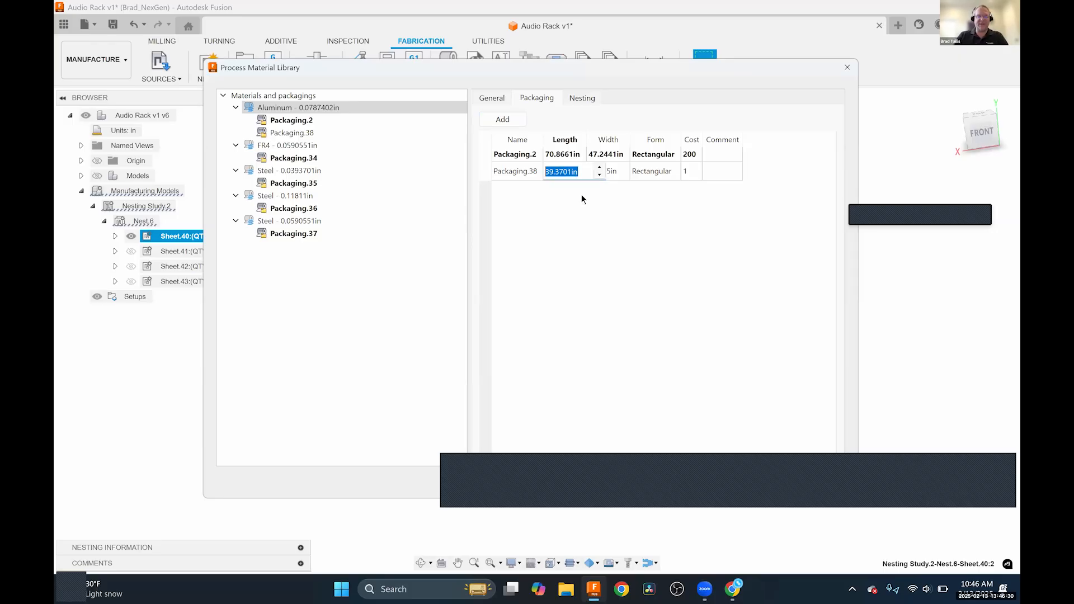
{"action": "key", "text": "Return"}
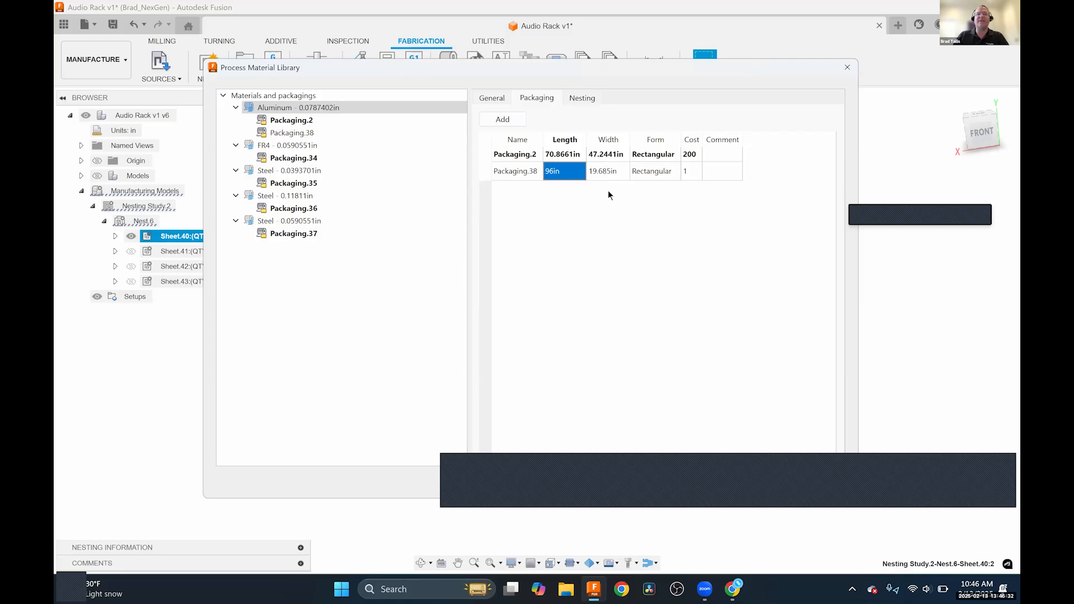
{"action": "double_click", "coordinate": [614, 174]}
{"action": "type", "text": "48"}
{"action": "key", "text": "Return"}
{"action": "double_click", "coordinate": [688, 174]}
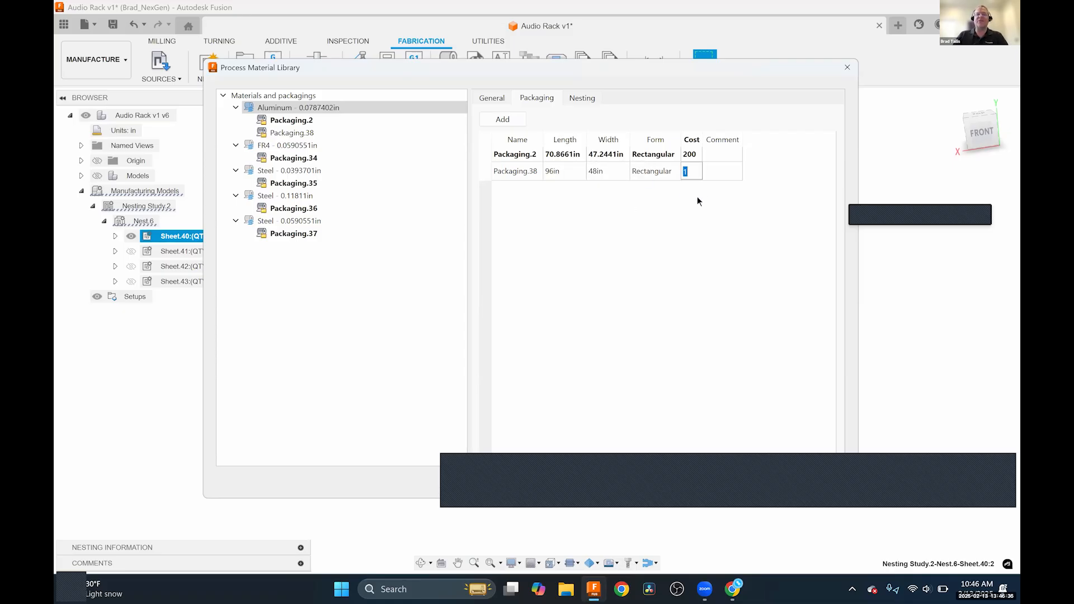
{"action": "key", "text": "Return"}
{"action": "left_click", "coordinate": [773, 487]}
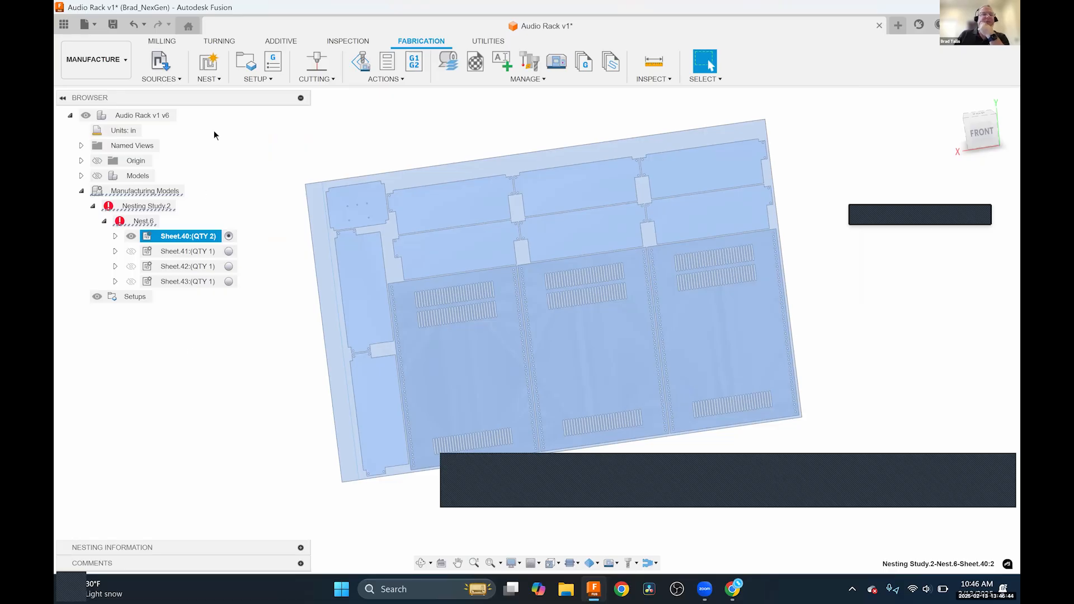
Start a new nesting study and add the 96 by 48 in aluminum packaging as the first sheet size in its list.
{"action": "left_click", "coordinate": [208, 61]}
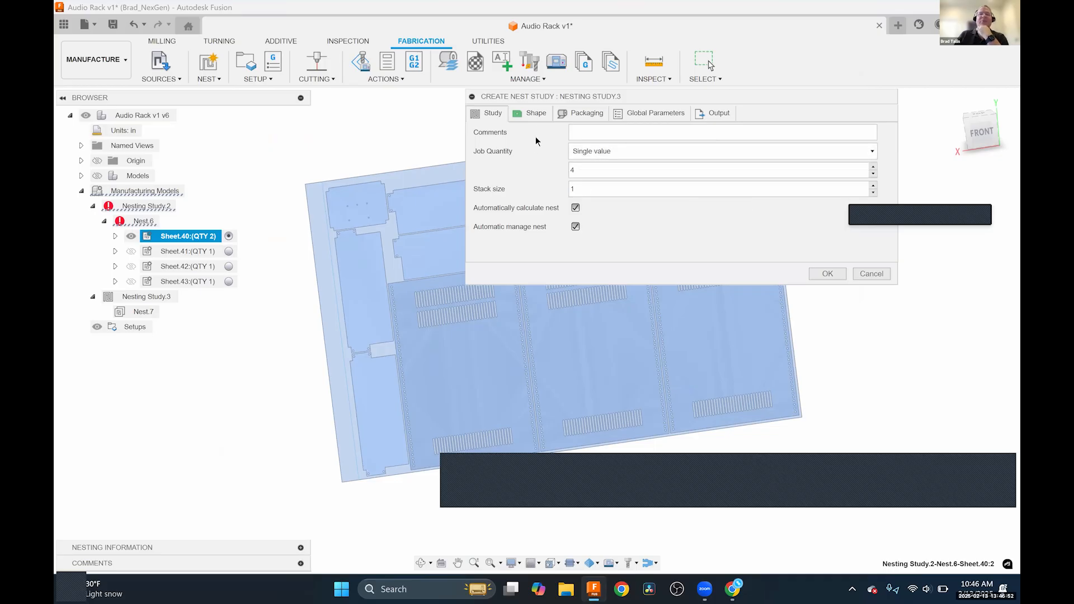
{"action": "left_click", "coordinate": [540, 114]}
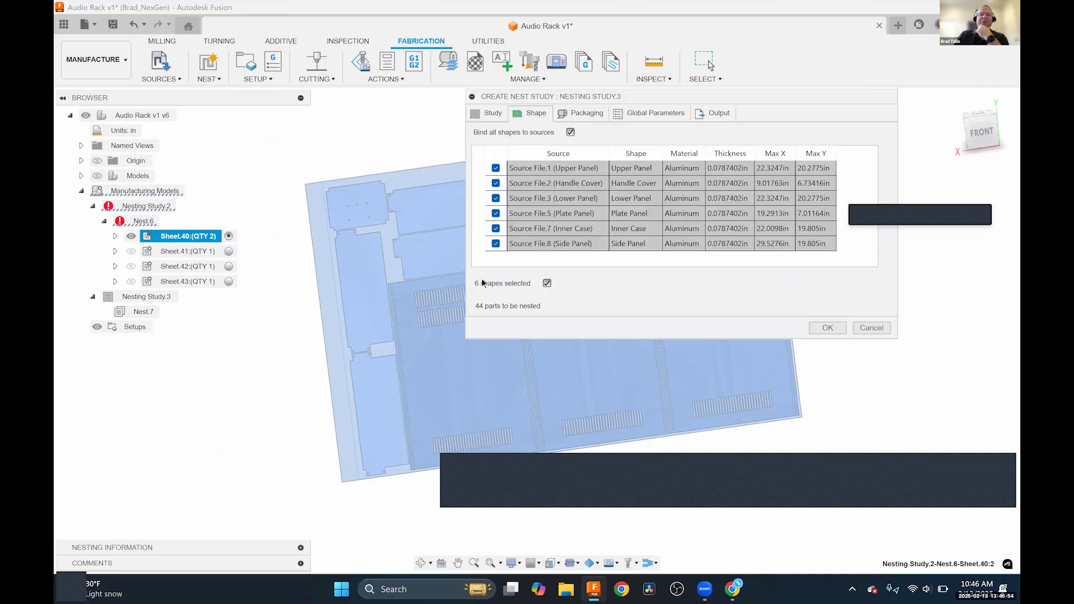
{"action": "left_click", "coordinate": [571, 114]}
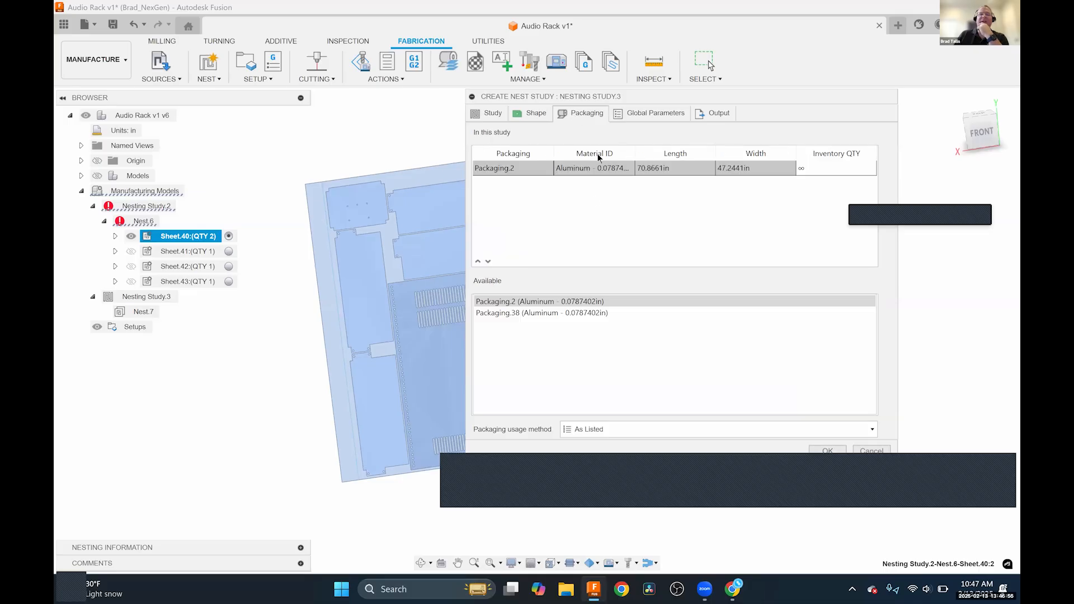
{"action": "left_click", "coordinate": [508, 313]}
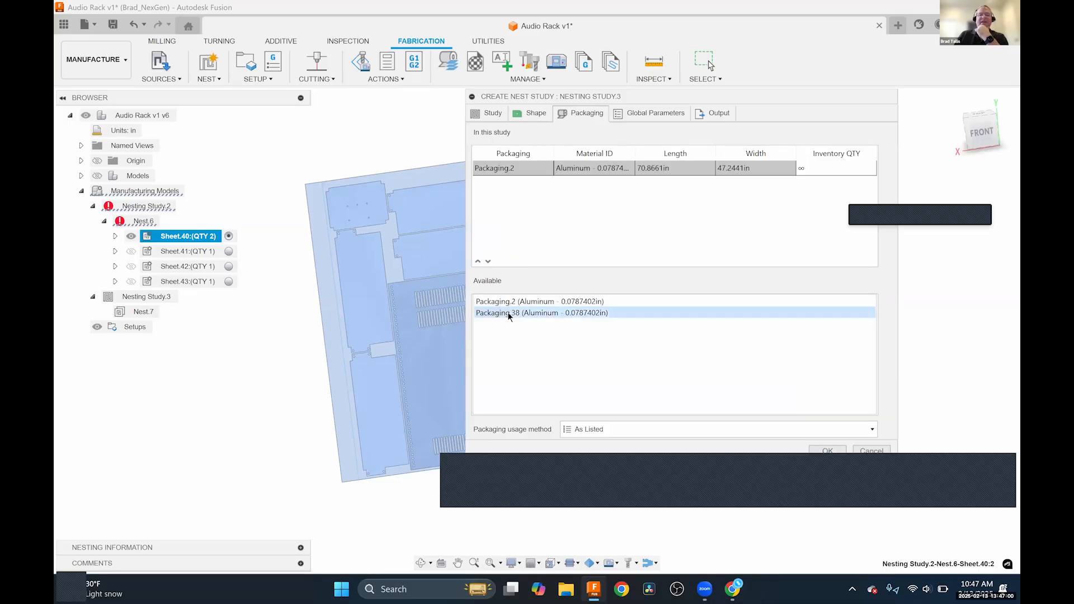
{"action": "double_click", "coordinate": [486, 315]}
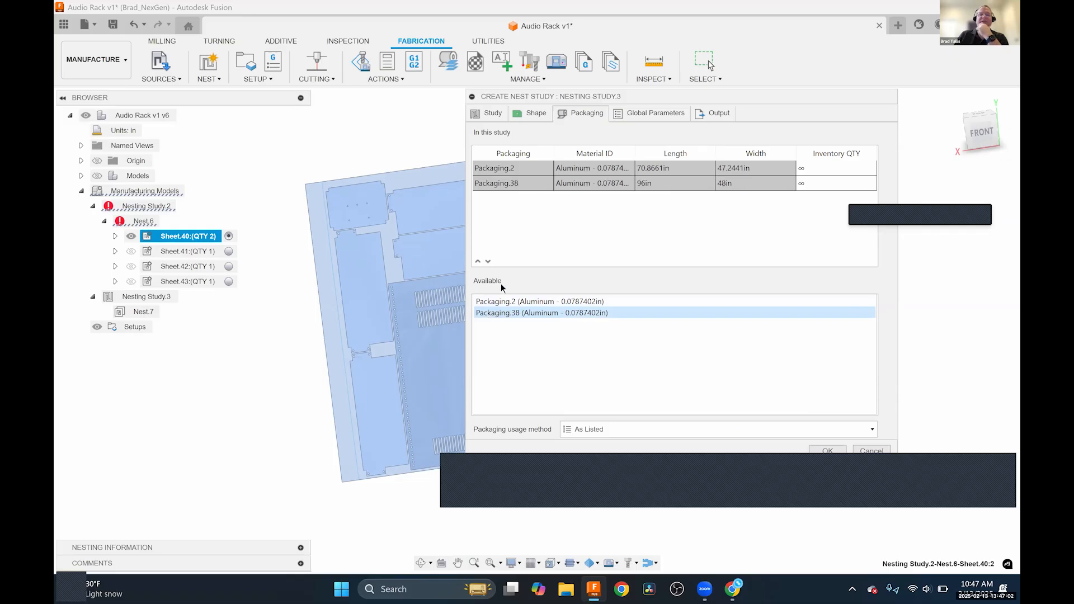
{"action": "left_click", "coordinate": [506, 188]}
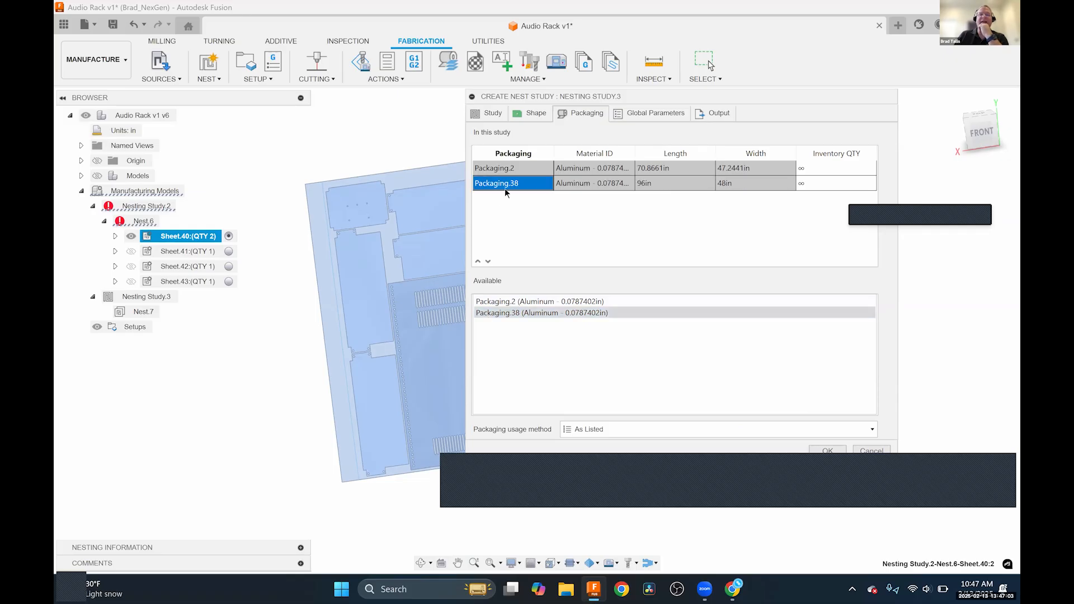
{"action": "left_click", "coordinate": [478, 261]}
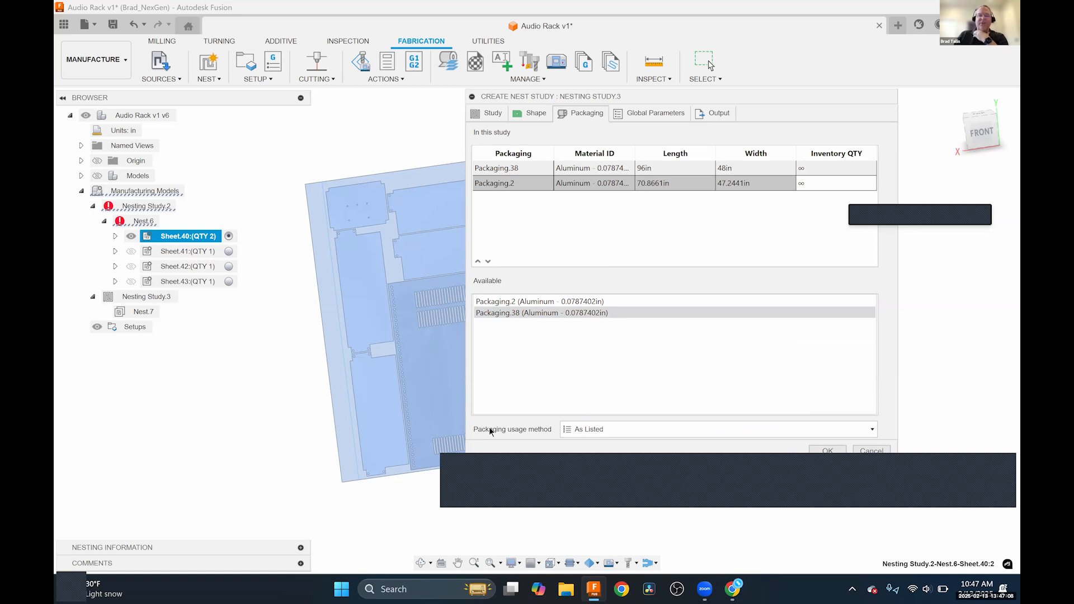
Review the packaging usage methods, keep As Listed, and create the new nesting study.
{"action": "left_click", "coordinate": [618, 429]}
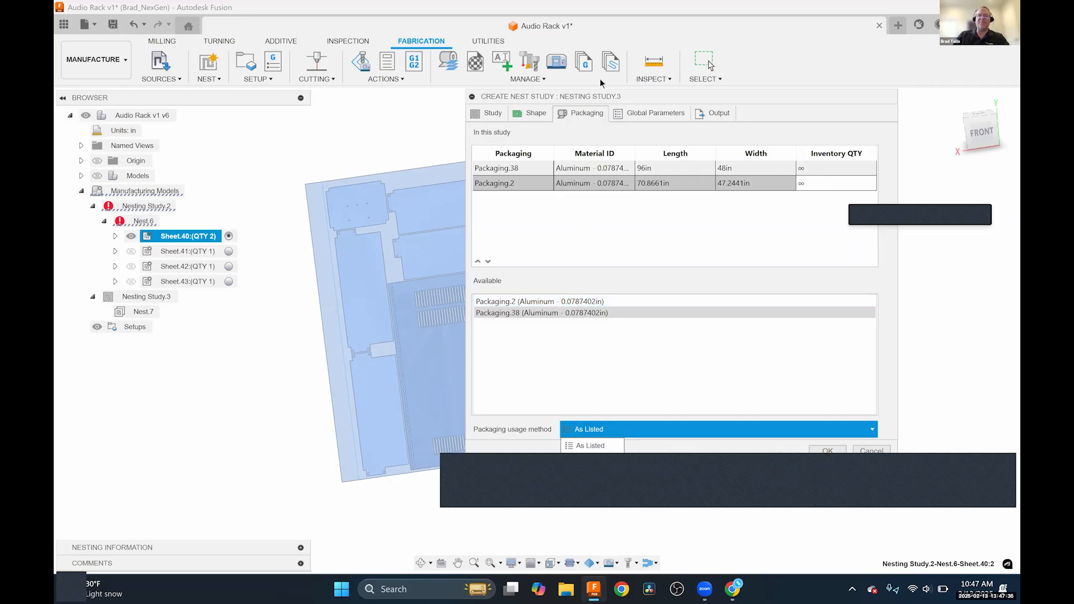
{"action": "left_click_drag", "start_coordinate": [601, 96], "coordinate": [556, 68]}
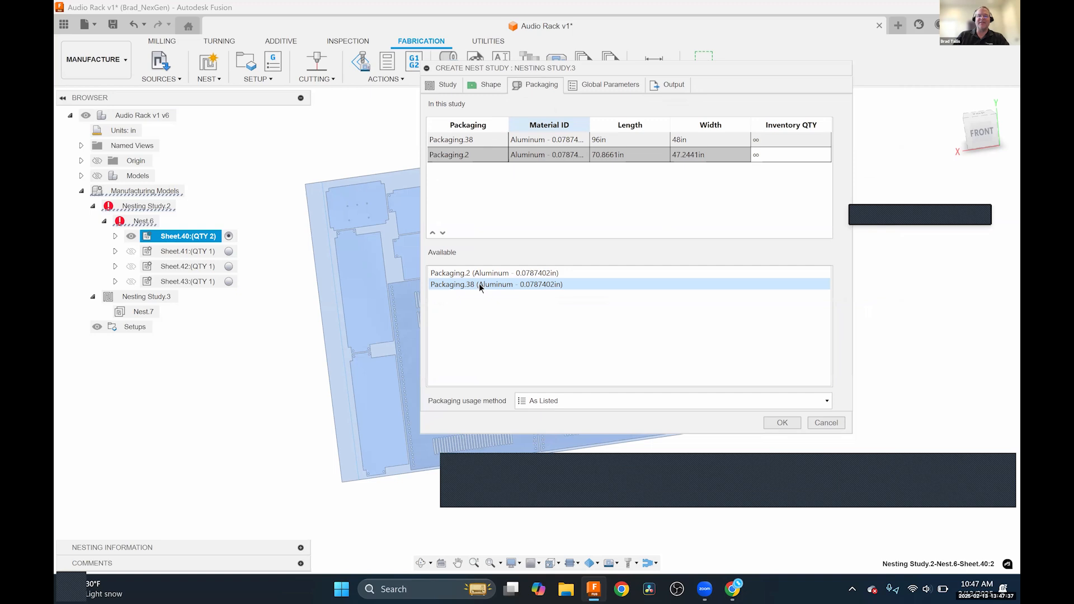
{"action": "left_click", "coordinate": [548, 401]}
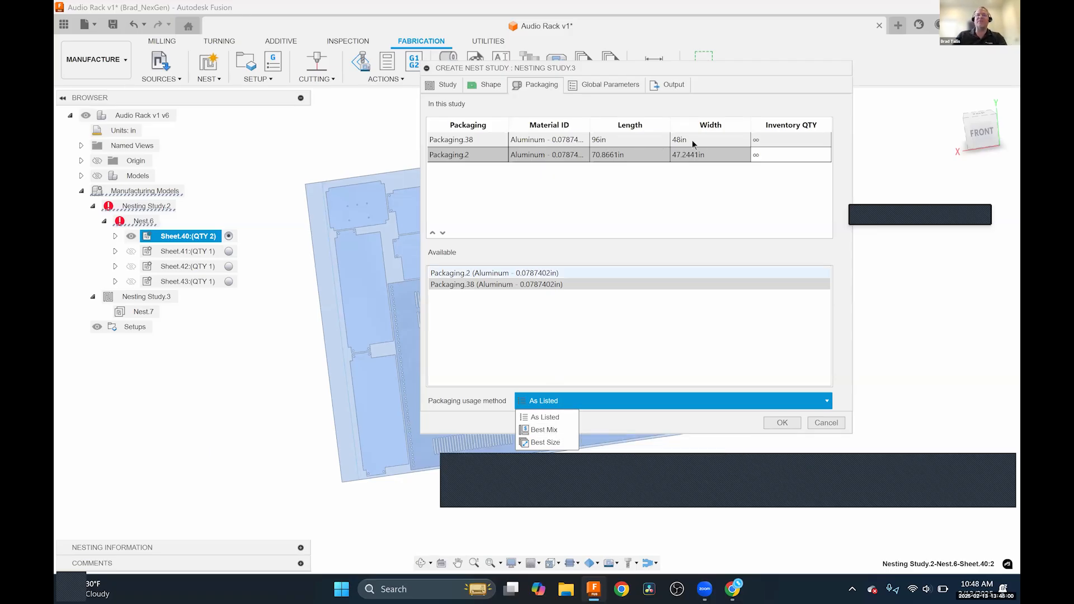
{"action": "left_click", "coordinate": [630, 186]}
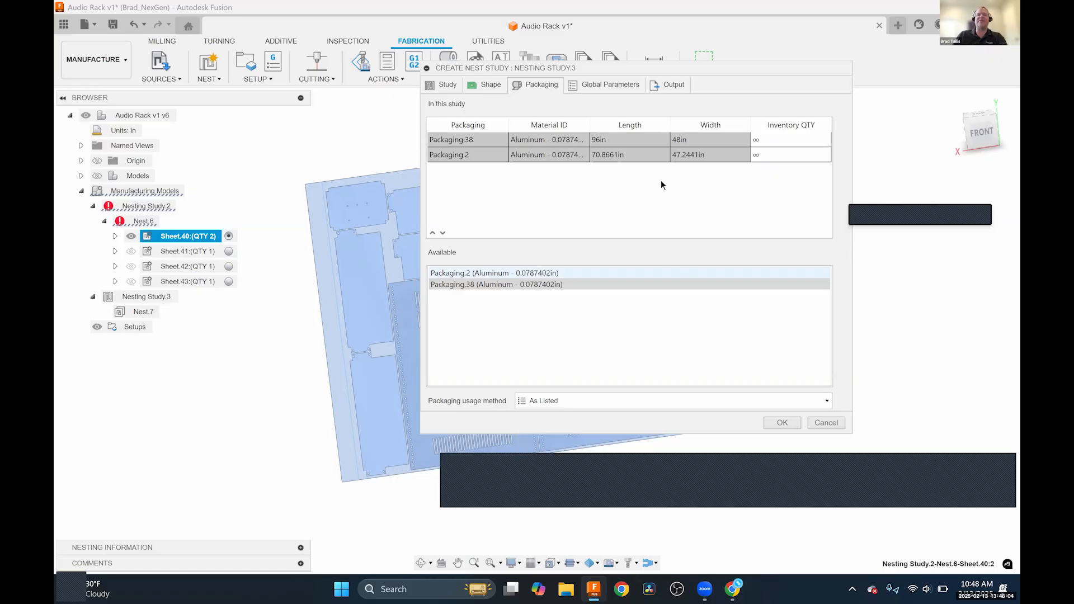
{"action": "left_click", "coordinate": [784, 422]}
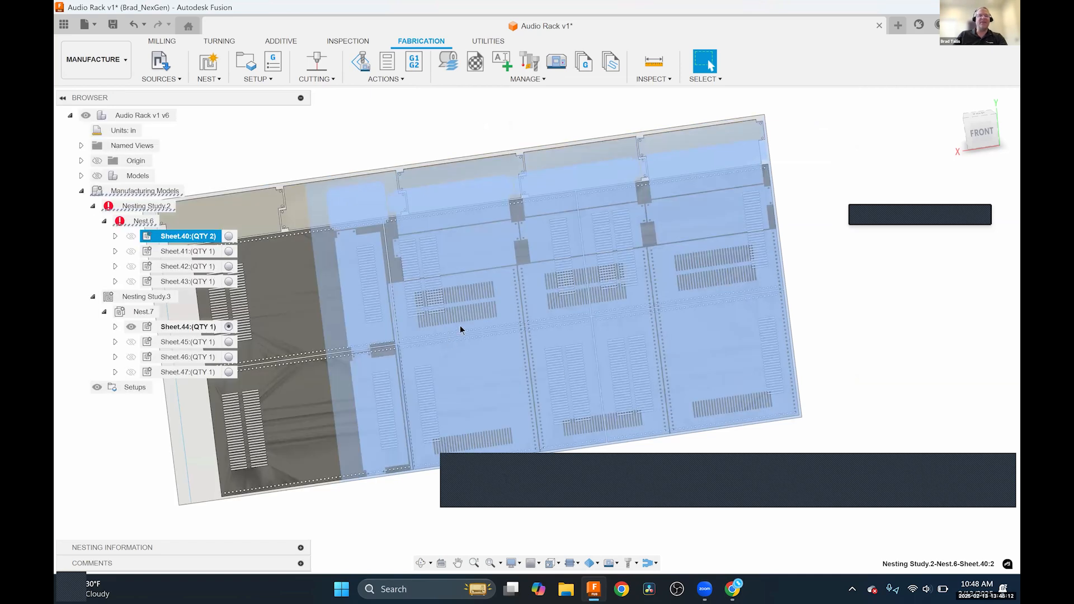
Activate the new nest's remaining sheets in turn to examine how the panels fill the larger stock.
{"action": "scroll", "coordinate": [581, 432], "scroll_direction": "down", "scroll_amount": 3}
{"action": "left_click", "coordinate": [438, 170]}
{"action": "middle_click_drag", "start_coordinate": [438, 170], "coordinate": [535, 146]}
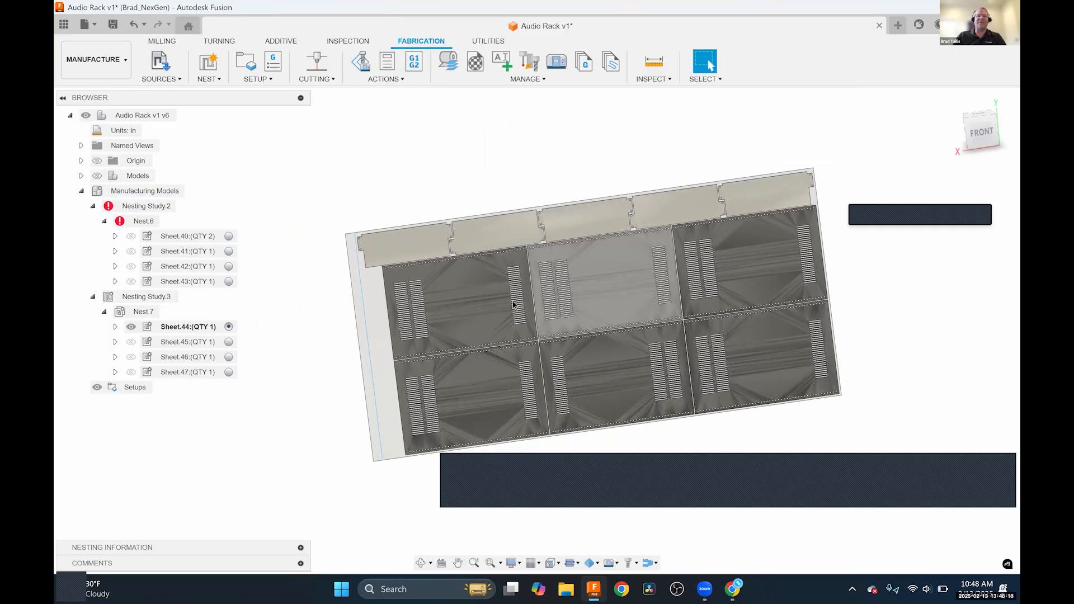
{"action": "left_click", "coordinate": [227, 347]}
{"action": "left_click", "coordinate": [229, 347]}
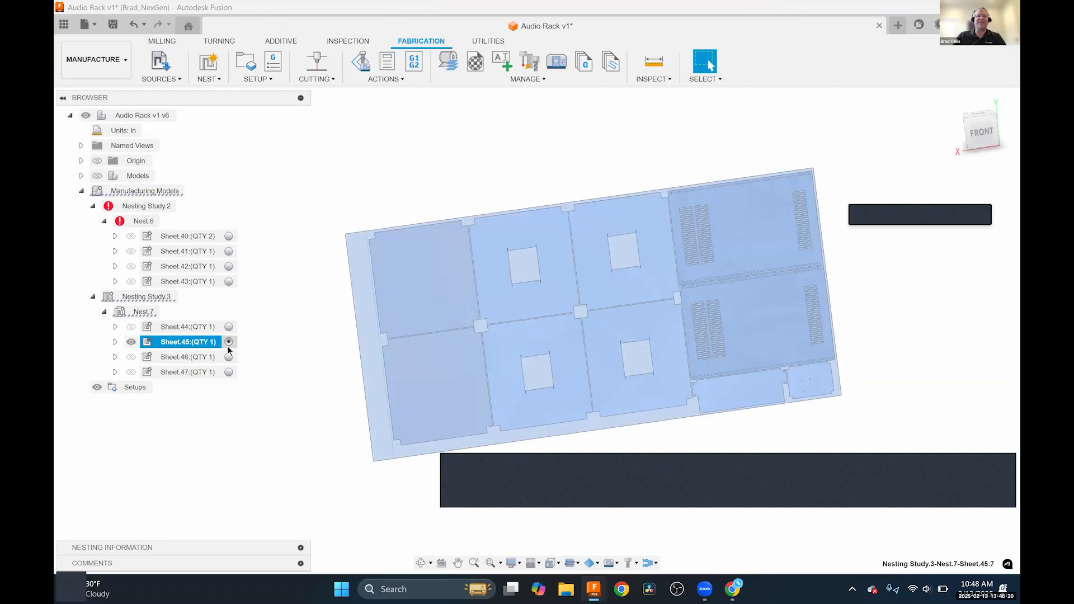
{"action": "left_click", "coordinate": [228, 358]}
{"action": "left_click", "coordinate": [229, 372]}
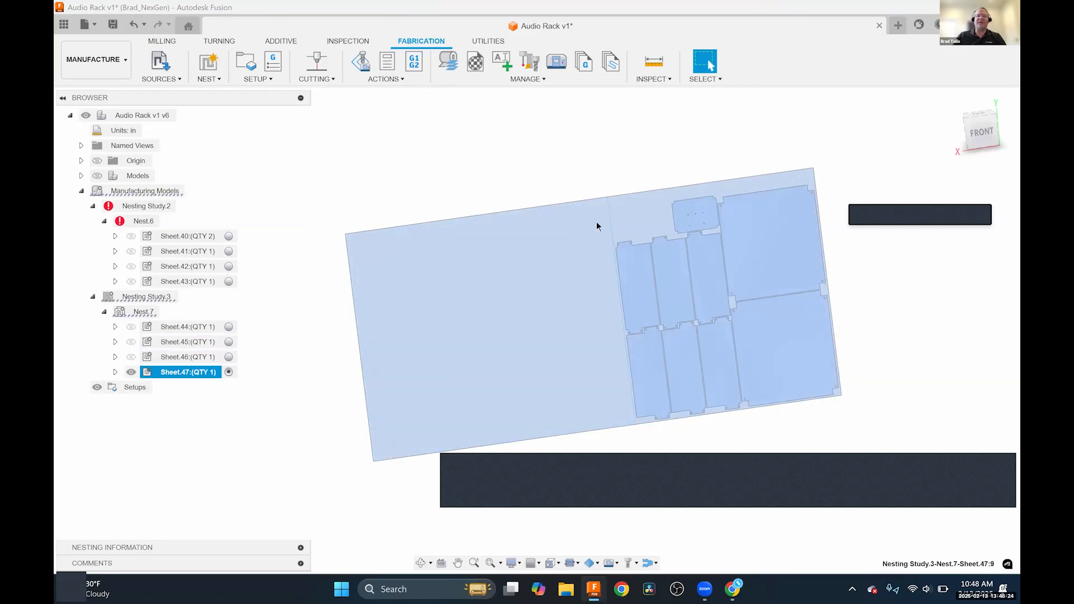
{"action": "left_click", "coordinate": [280, 398]}
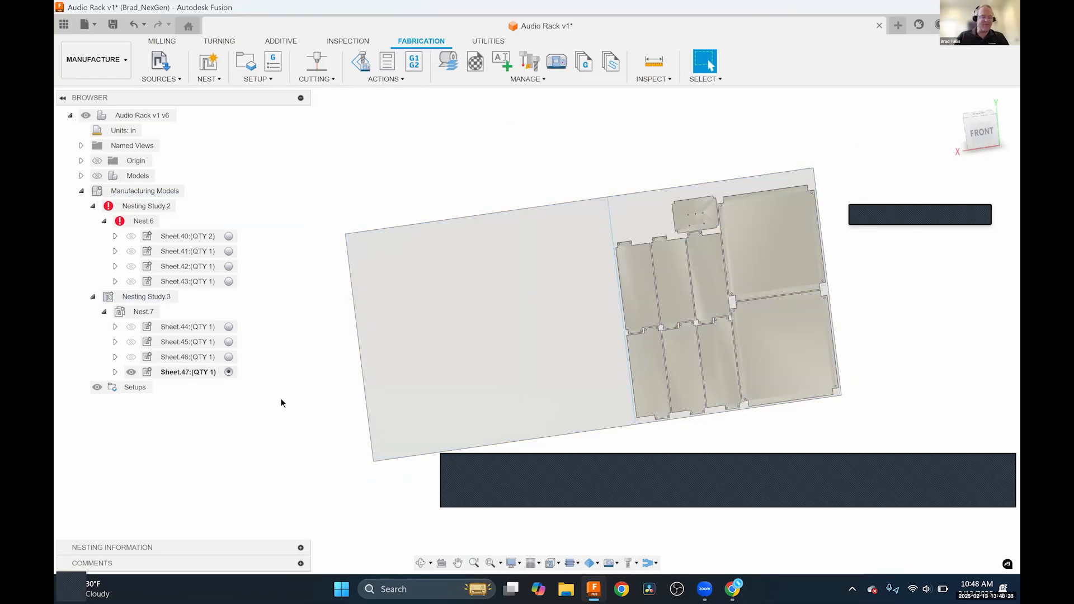
Compare Nesting Study.2 and Nesting Study.3 side by side at study level for sheet use and cost.
{"action": "left_click", "coordinate": [169, 299]}
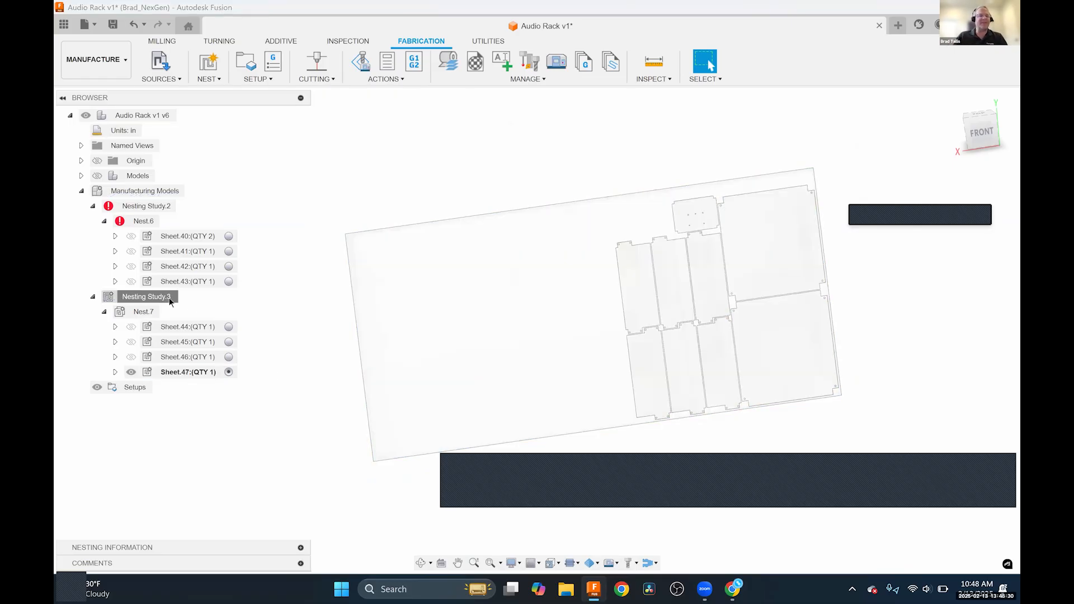
{"action": "left_click", "coordinate": [159, 207], "text": "ctrl"}
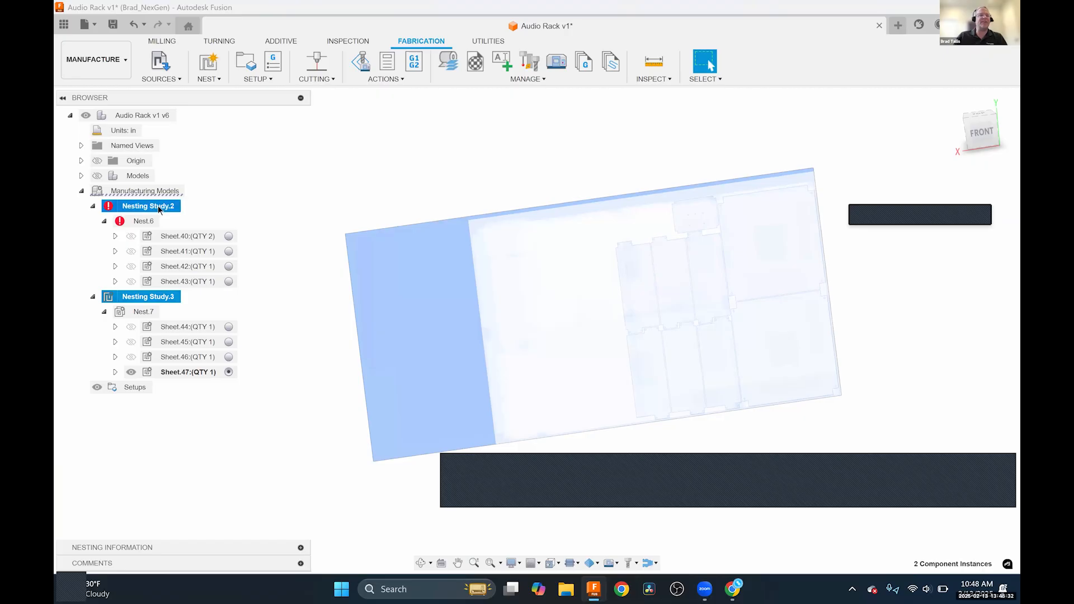
{"action": "right_click", "coordinate": [158, 206]}
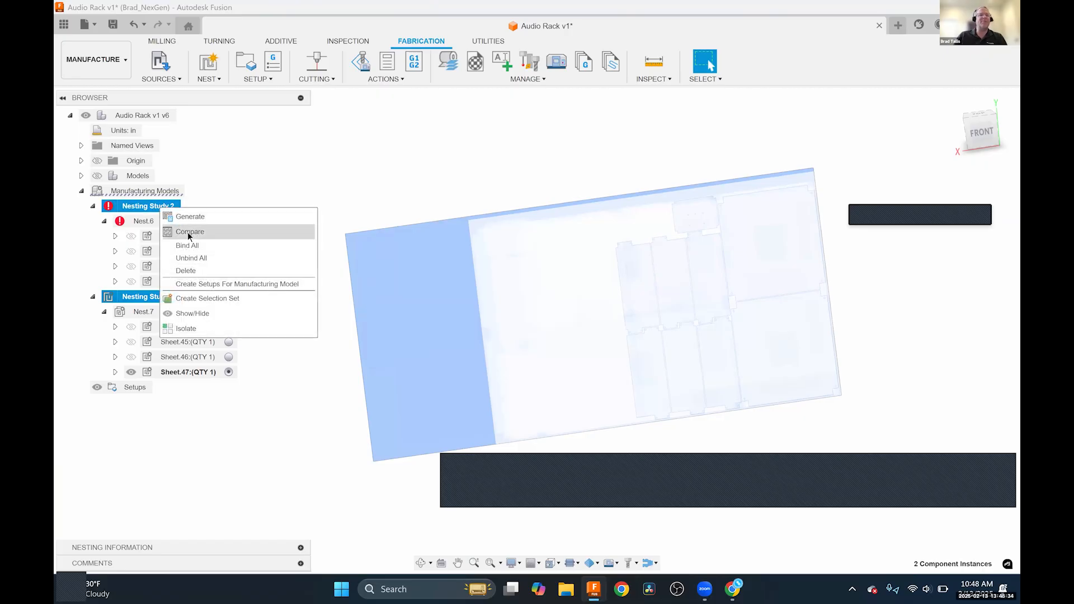
{"action": "left_click", "coordinate": [188, 233]}
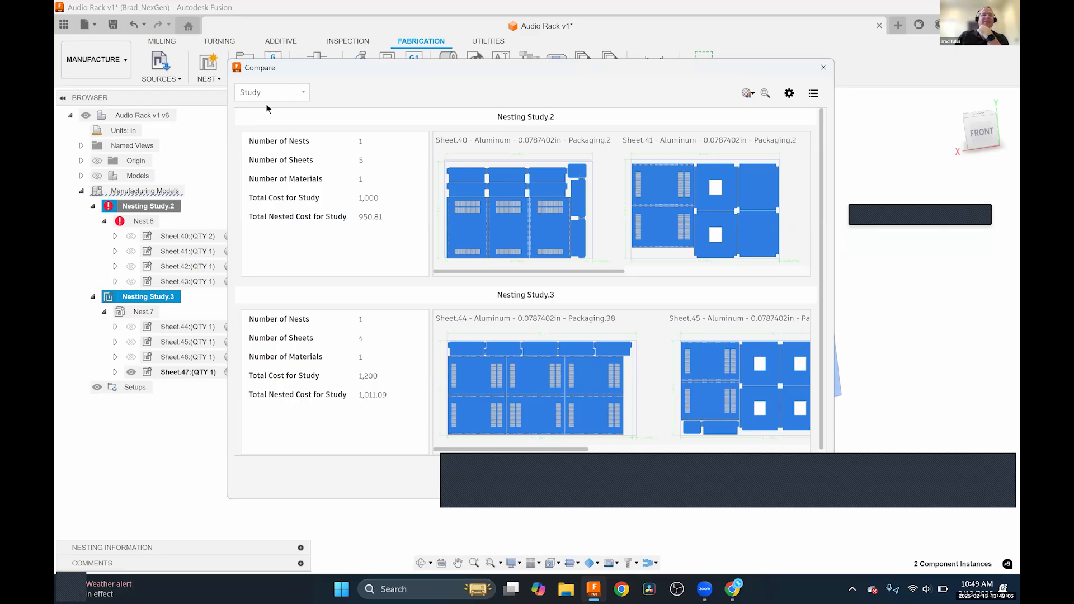
Switch the comparison to nest level, examine efficiencies and the remaining sheet layouts of both nests, and close the comparison.
{"action": "left_click", "coordinate": [305, 95]}
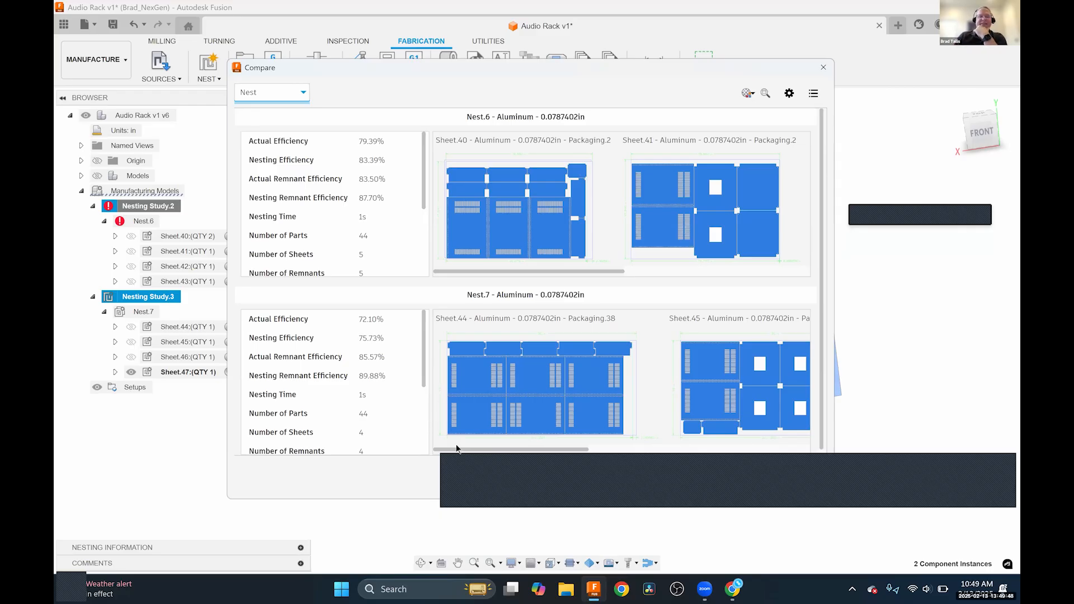
{"action": "left_click_drag", "start_coordinate": [469, 452], "coordinate": [693, 465]}
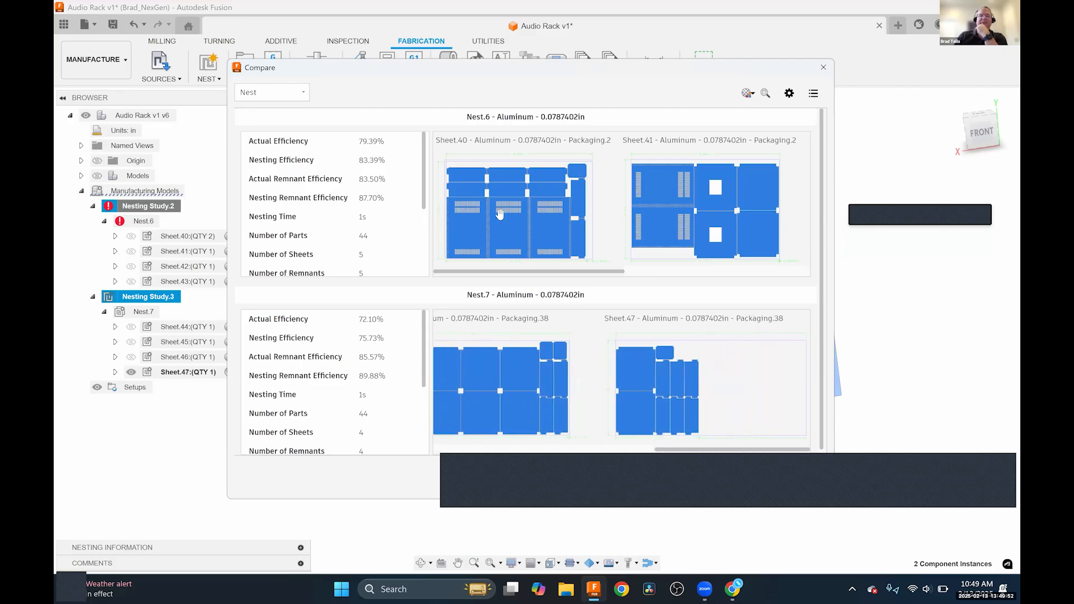
{"action": "left_click_drag", "start_coordinate": [539, 272], "coordinate": [747, 274]}
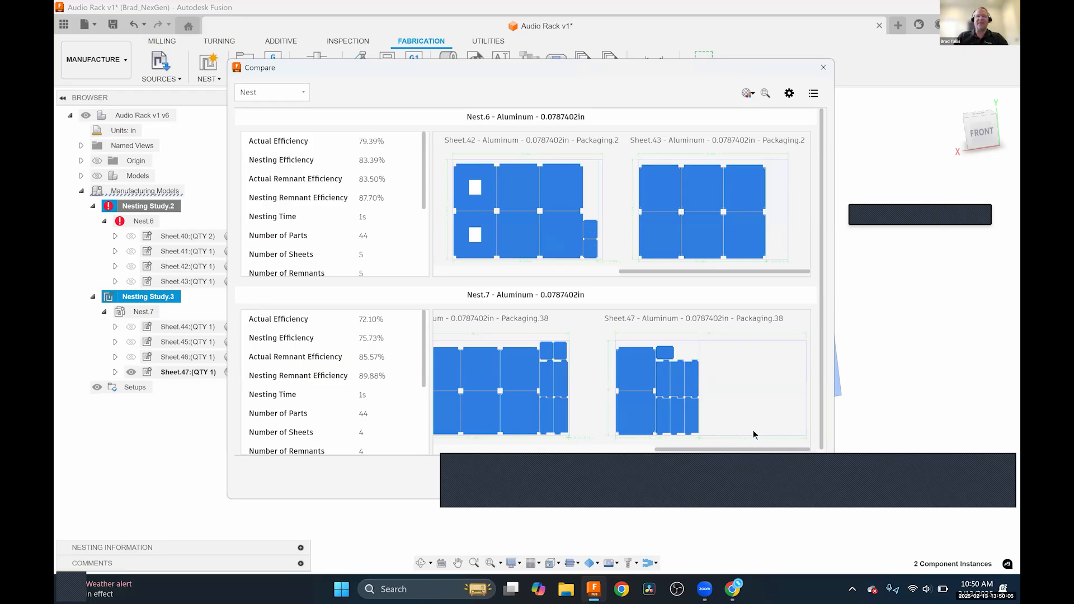
{"action": "left_click", "coordinate": [804, 479]}
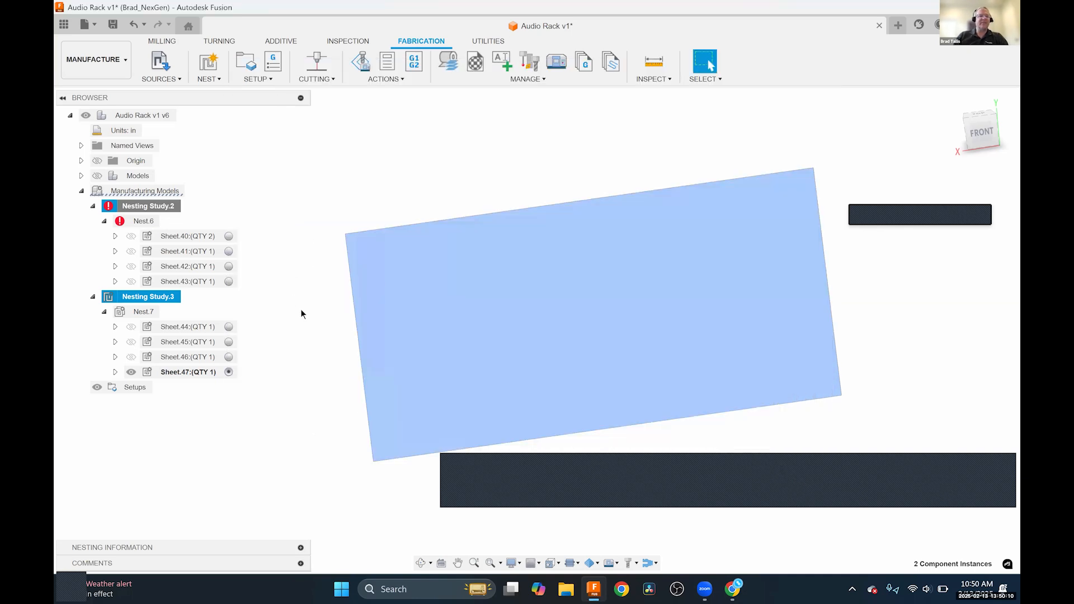
Clear the study selection and activate the third sheet of the new nest to view its layout.
{"action": "left_click", "coordinate": [269, 320]}
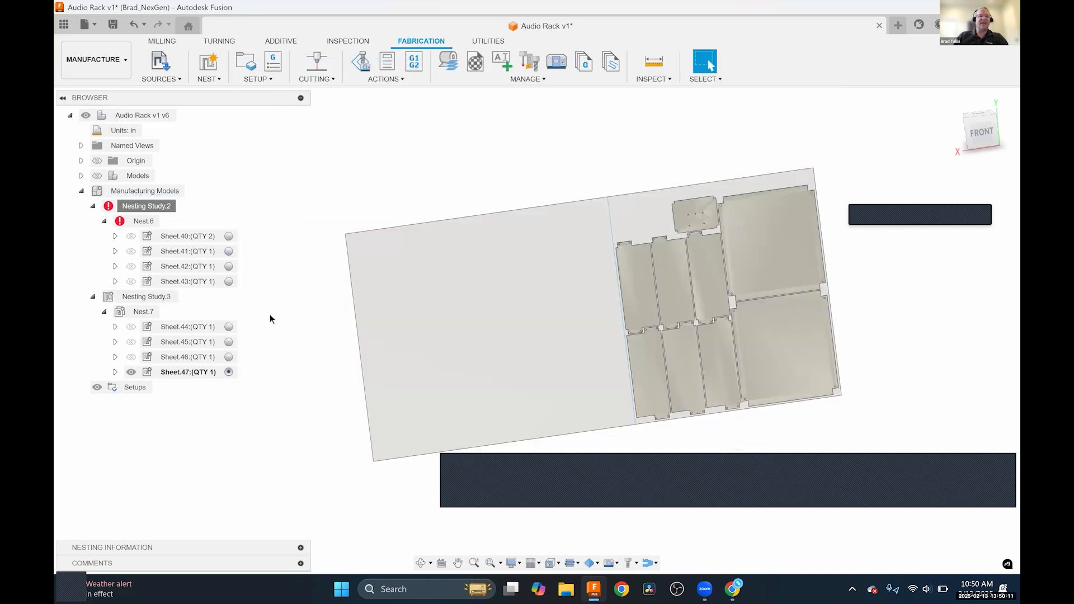
{"action": "left_click", "coordinate": [229, 357]}
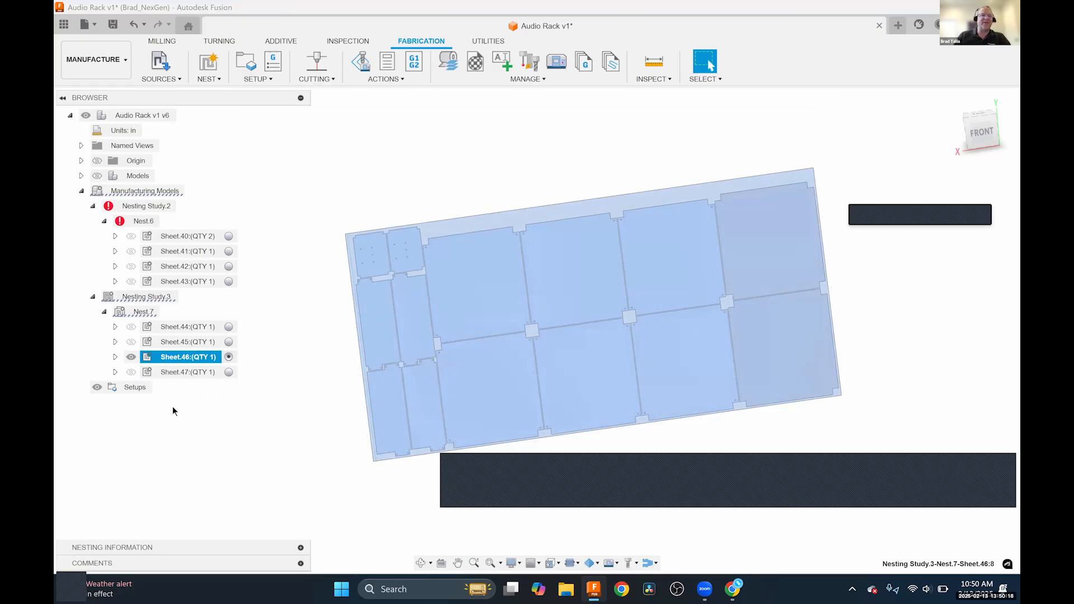
Activate the second, first and last sheets of Nest.7 in turn to examine their layouts, and view the last sheet's available commands.
{"action": "right_click", "coordinate": [188, 360]}
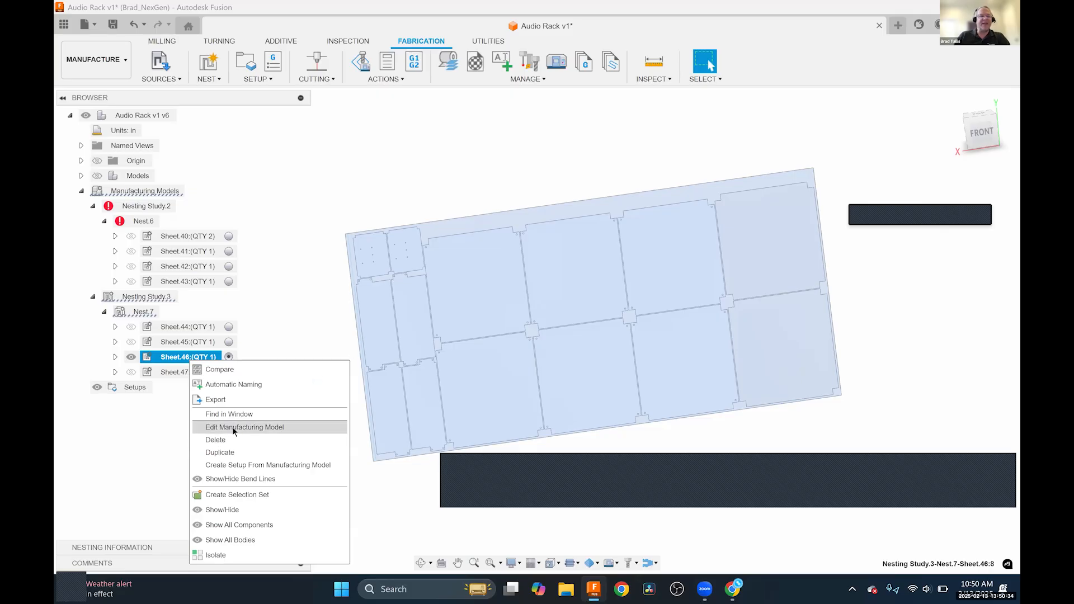
{"action": "left_click", "coordinate": [197, 341]}
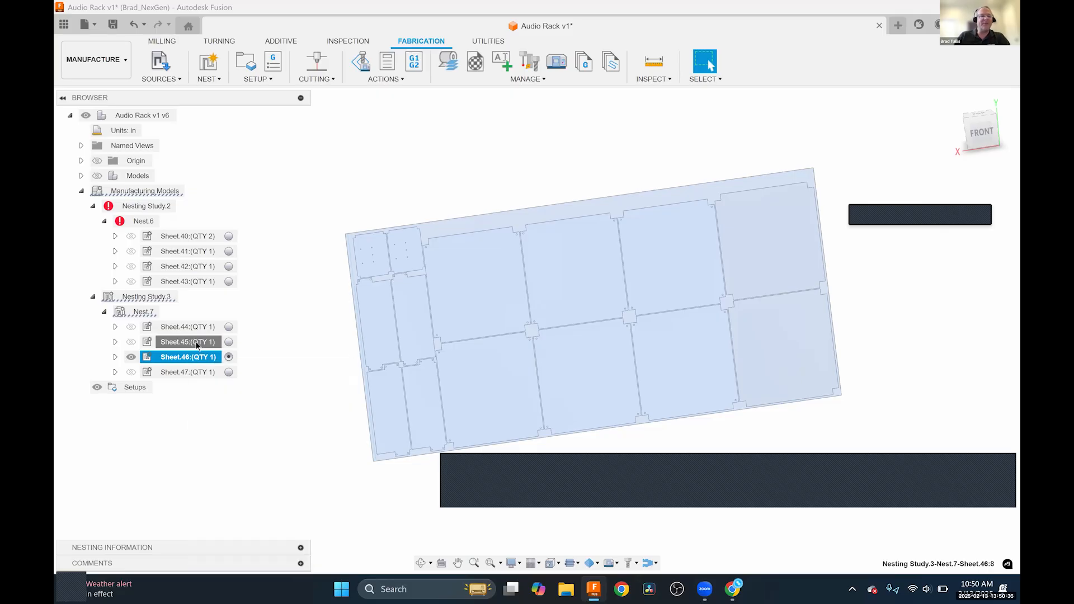
{"action": "left_click", "coordinate": [228, 343]}
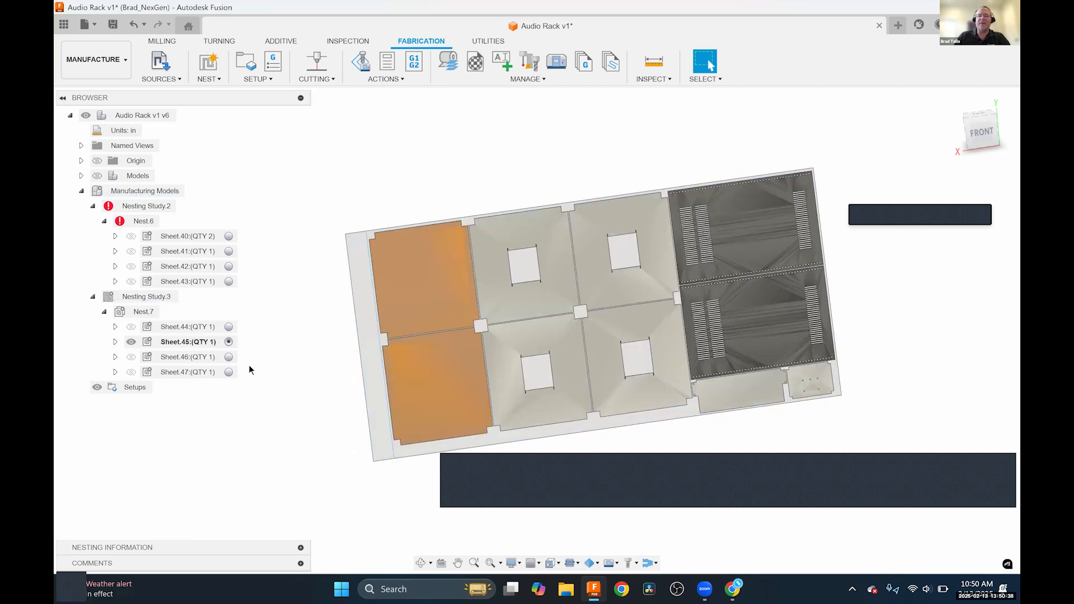
{"action": "left_click", "coordinate": [229, 327]}
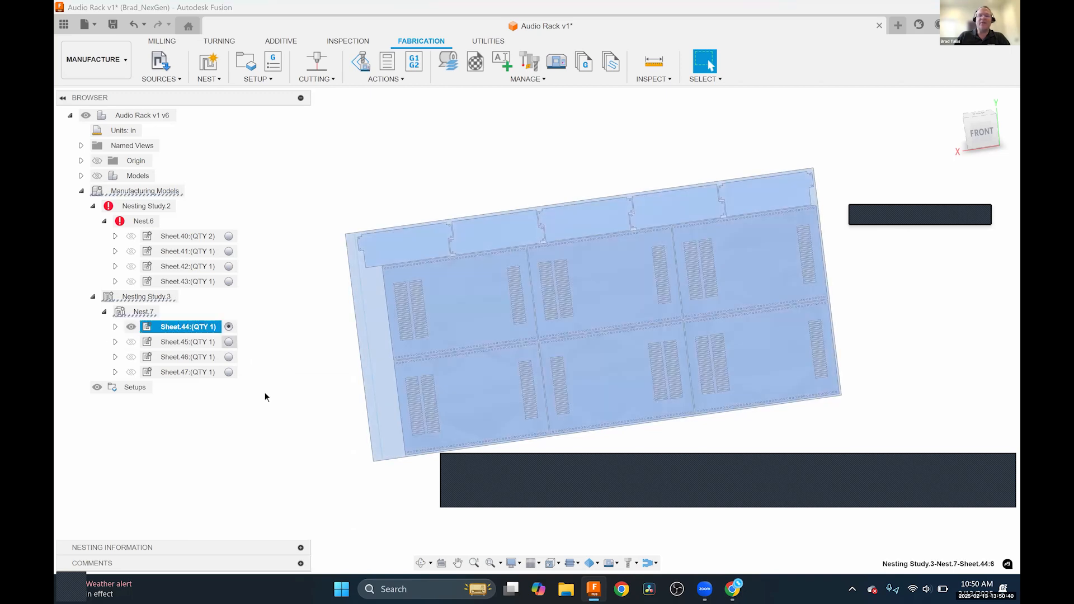
{"action": "left_click", "coordinate": [228, 372]}
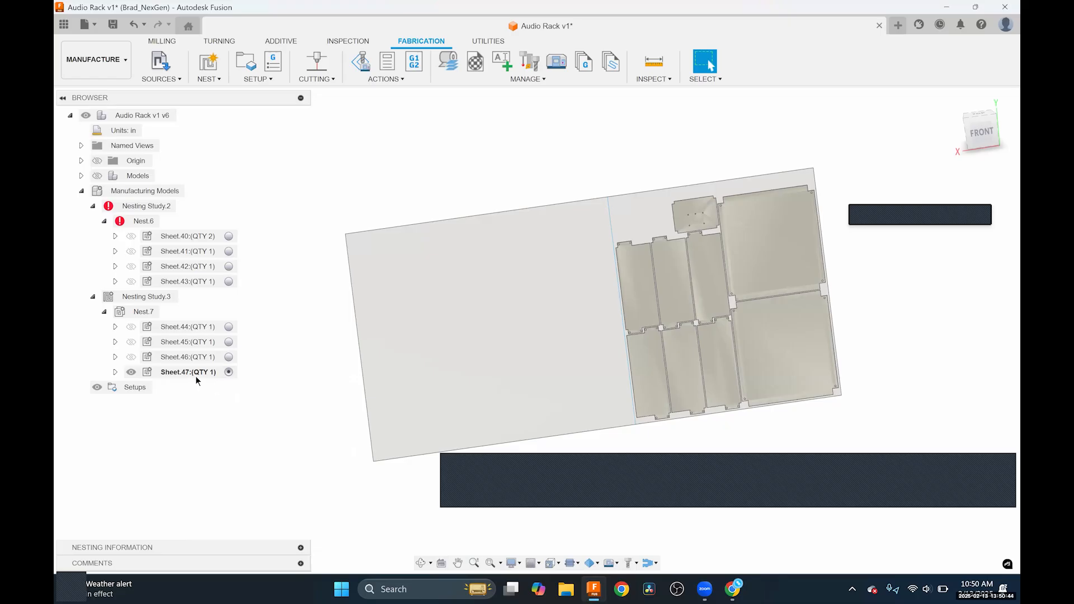
{"action": "right_click", "coordinate": [199, 376]}
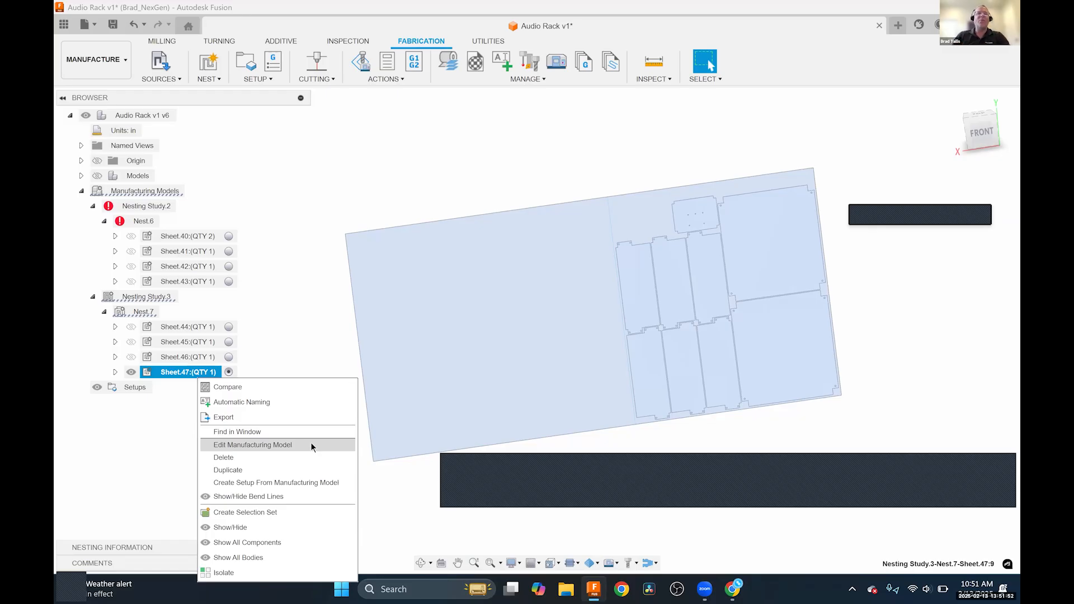
{"action": "left_click", "coordinate": [365, 133]}
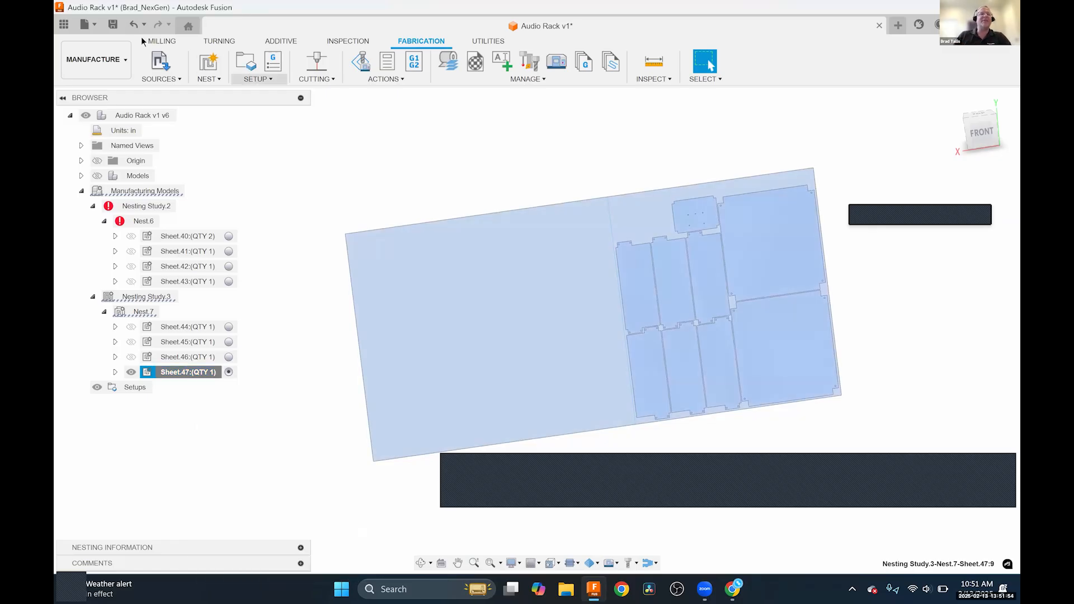
Switch to the Design workspace, examine the Arrange command's object and envelope settings, and cancel it.
{"action": "left_click", "coordinate": [95, 59]}
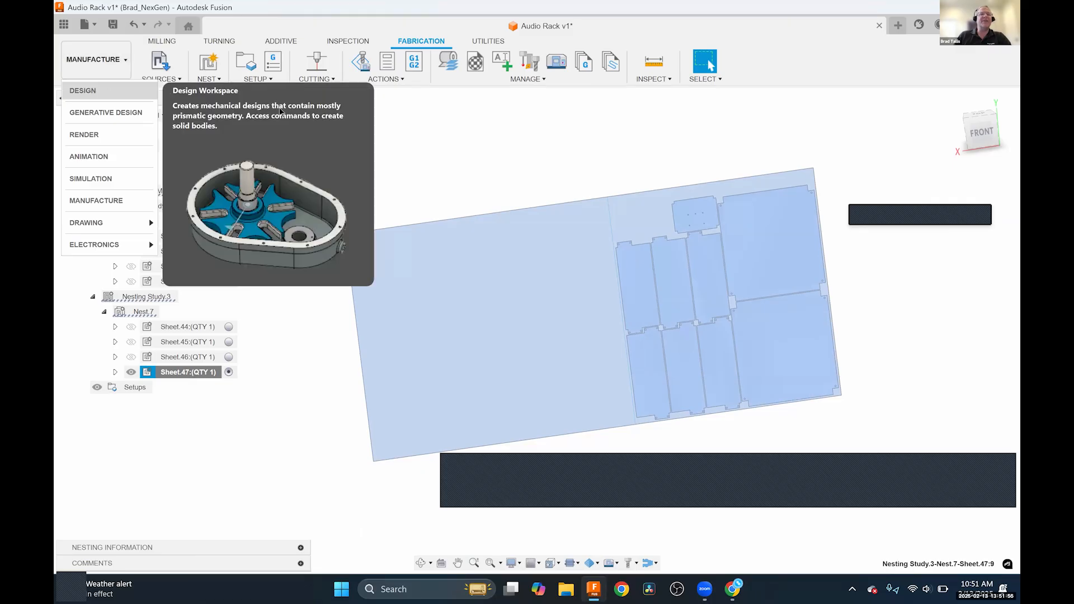
{"action": "left_click", "coordinate": [95, 91]}
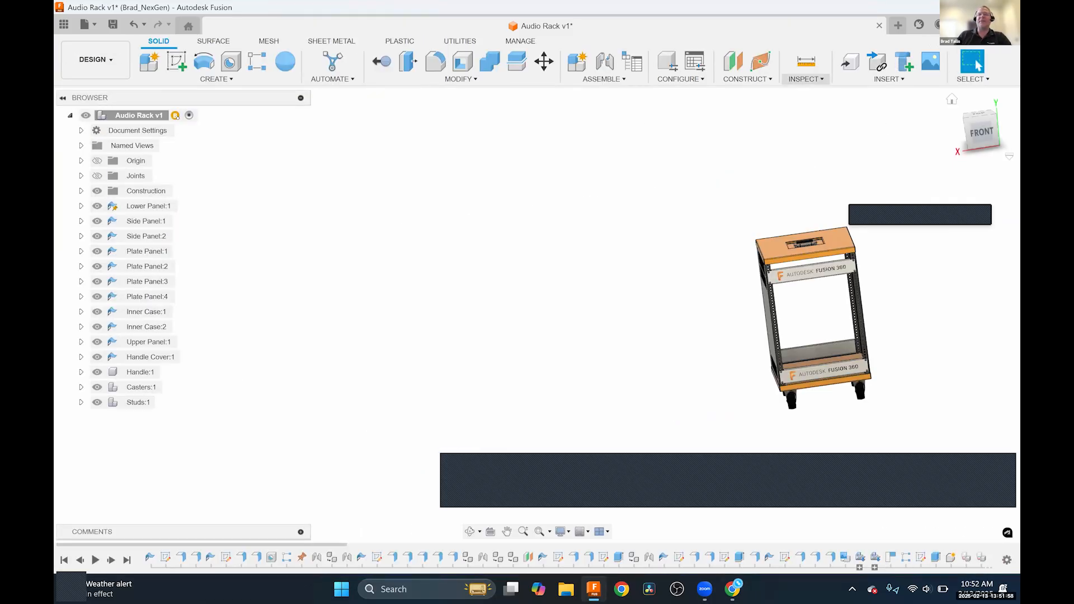
{"action": "left_click", "coordinate": [428, 79]}
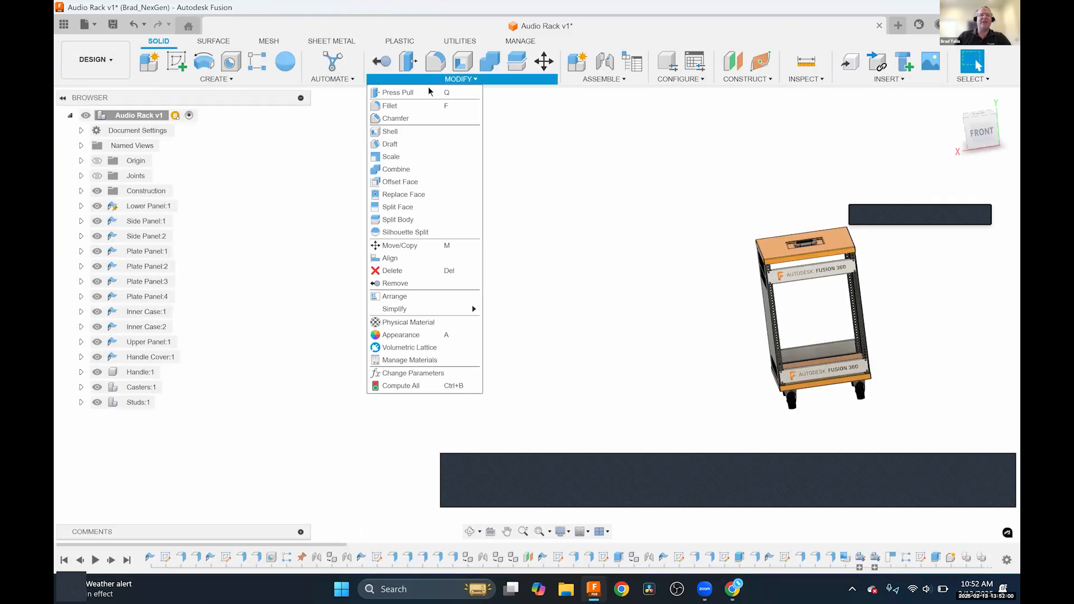
{"action": "left_click", "coordinate": [403, 301]}
{"action": "left_click_drag", "start_coordinate": [803, 178], "coordinate": [567, 111]}
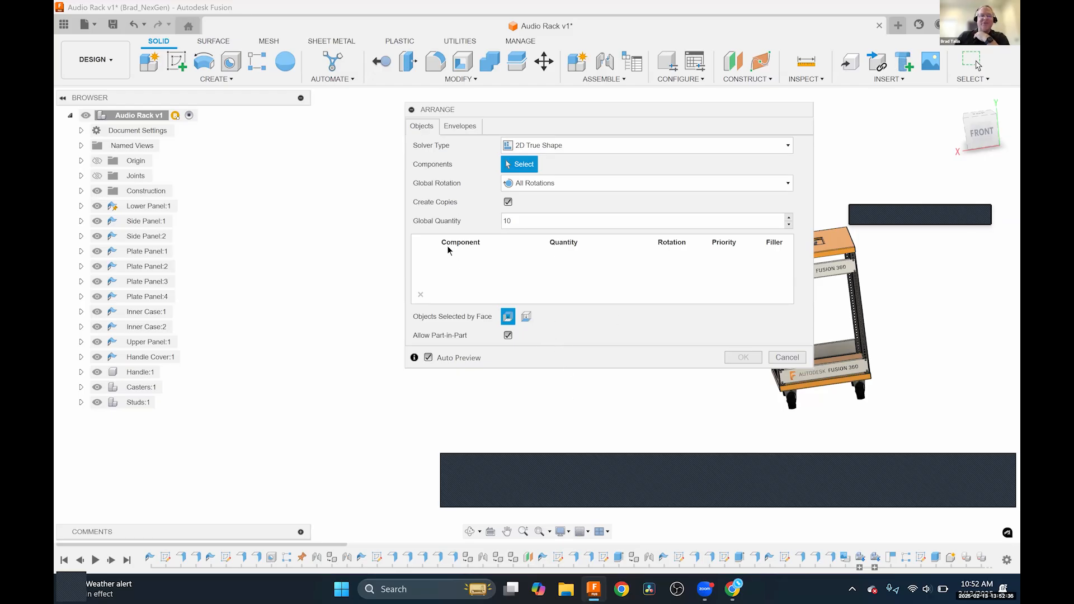
{"action": "left_click", "coordinate": [457, 128]}
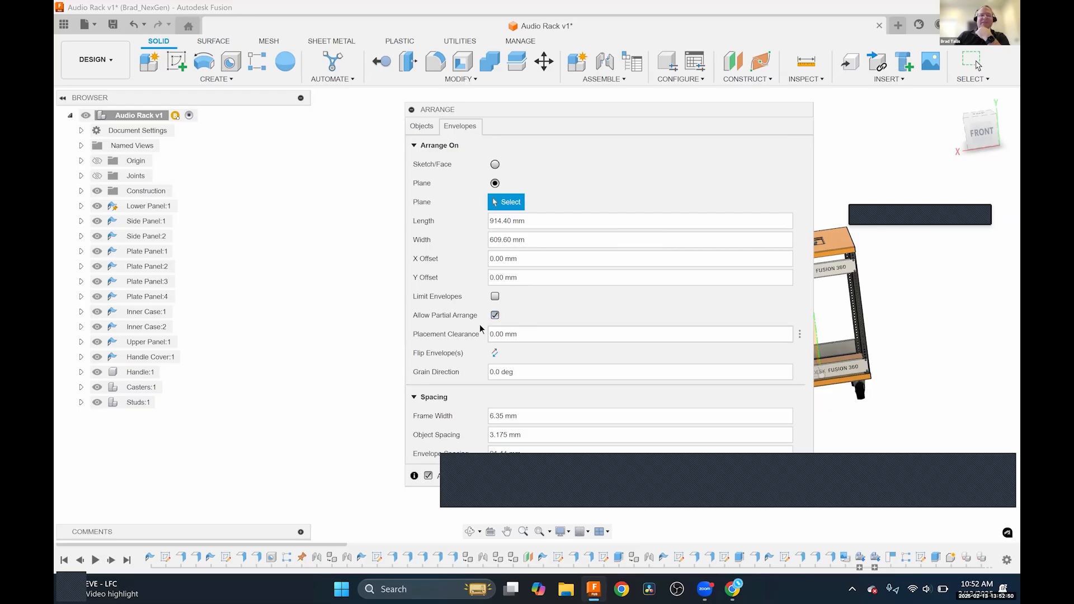
{"action": "left_click", "coordinate": [427, 128]}
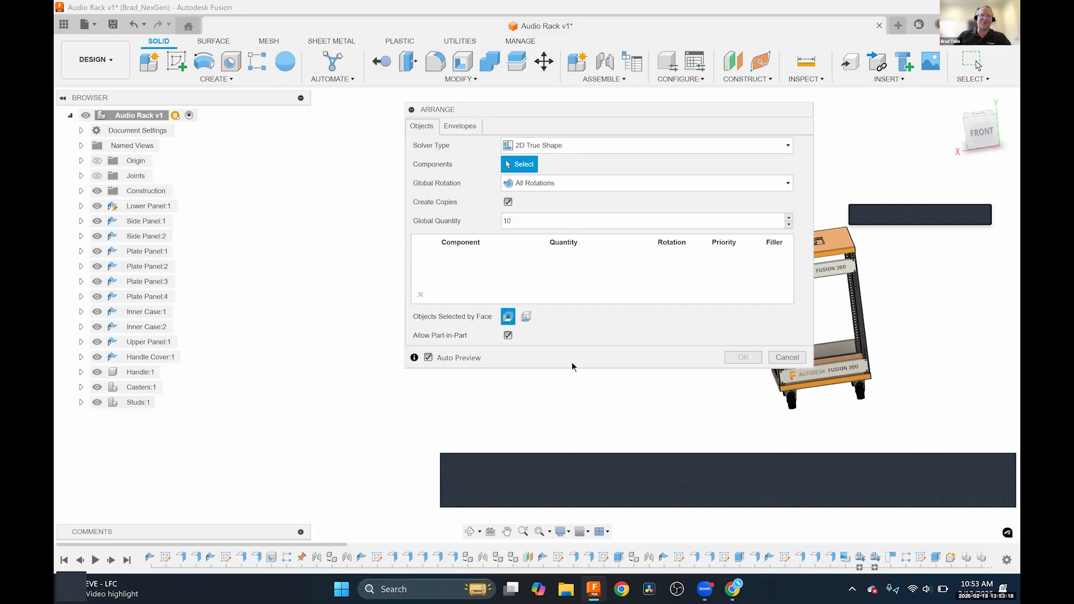
{"action": "left_click", "coordinate": [787, 358]}
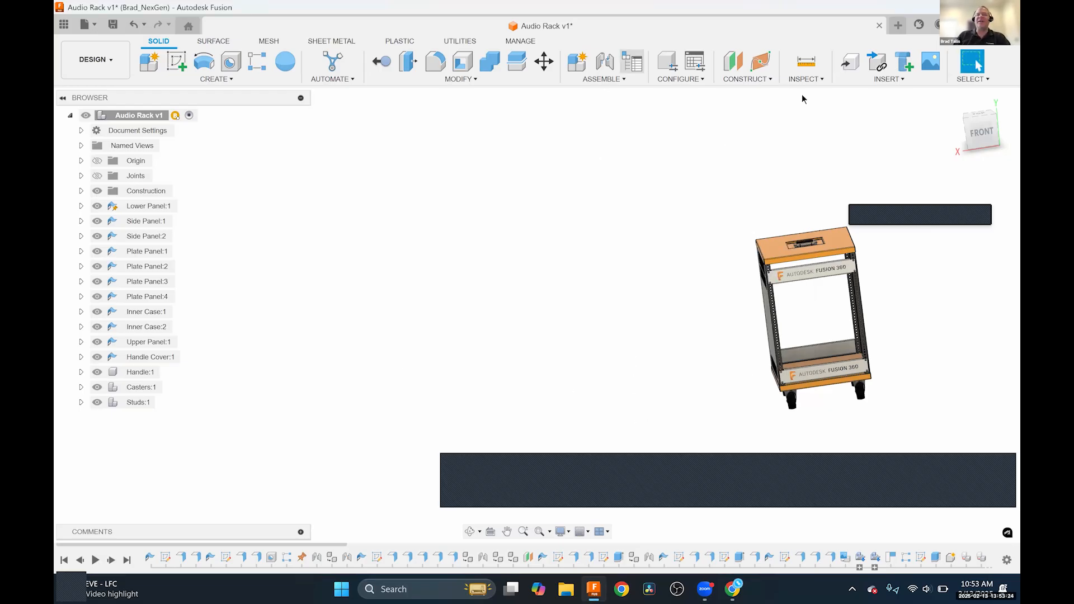
Return to the Manufacture workspace and open the manufacturing model of Sheet.47 for editing.
{"action": "left_click", "coordinate": [95, 59]}
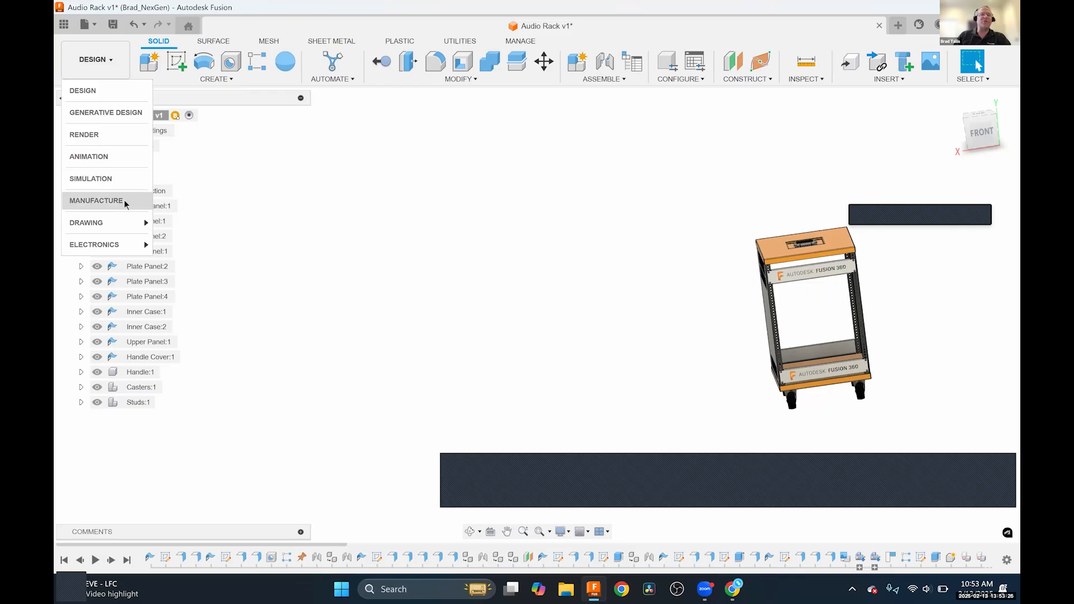
{"action": "left_click", "coordinate": [96, 201]}
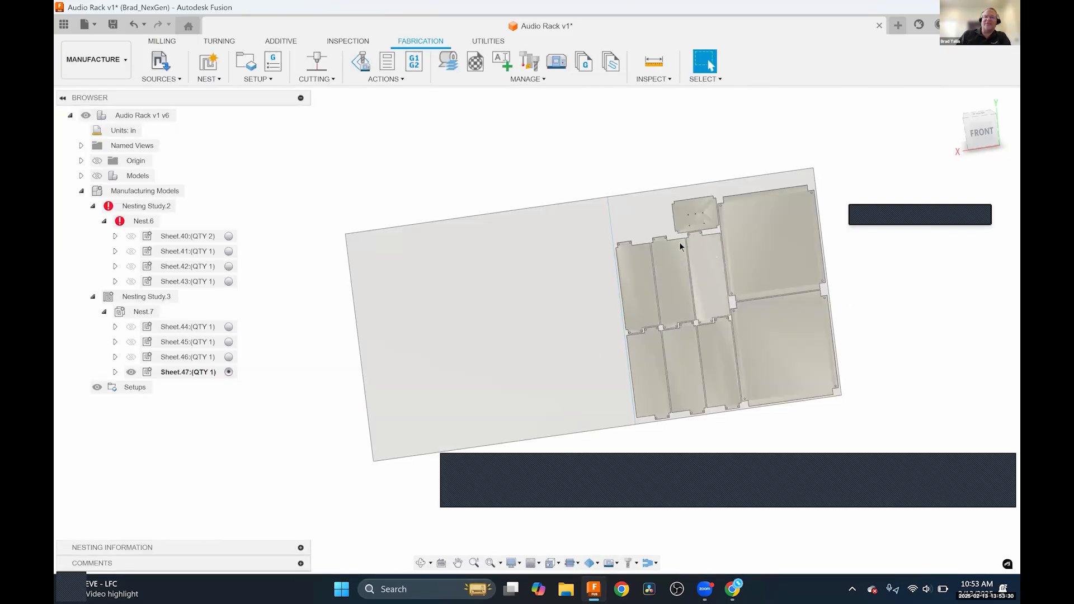
{"action": "right_click", "coordinate": [181, 375]}
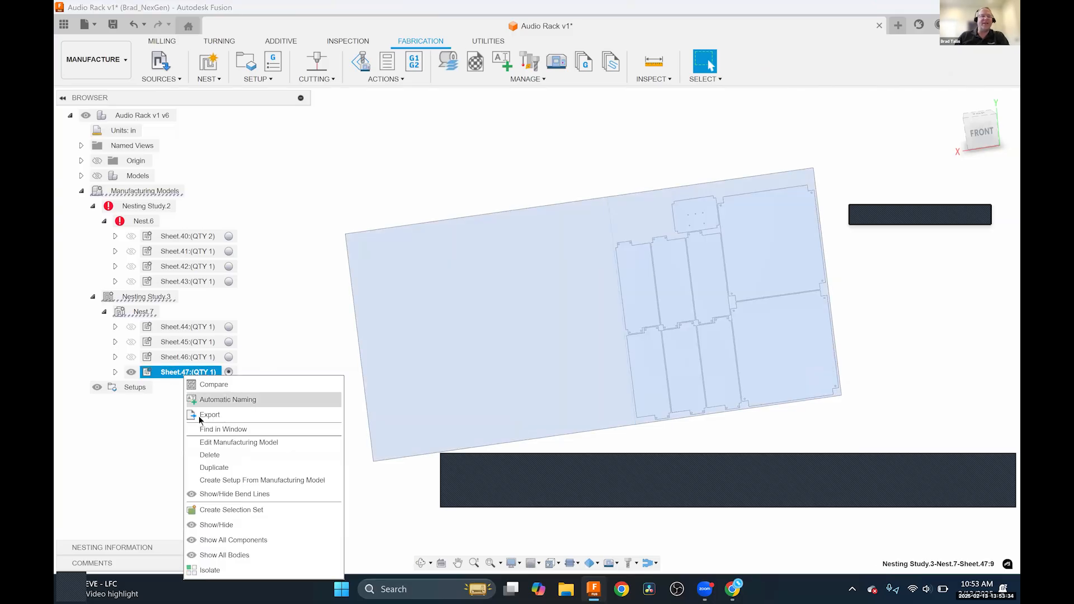
{"action": "left_click", "coordinate": [216, 442]}
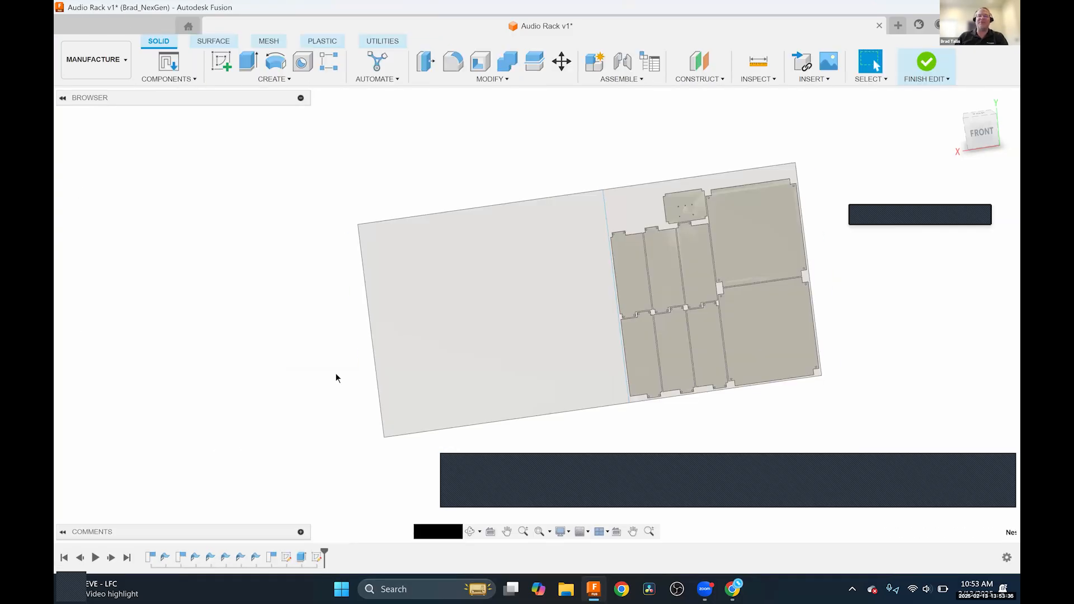
Move the Handle Cover 12.11 in along X toward the unused part of Sheet.47 and finish the model edit.
{"action": "left_click", "coordinate": [686, 209]}
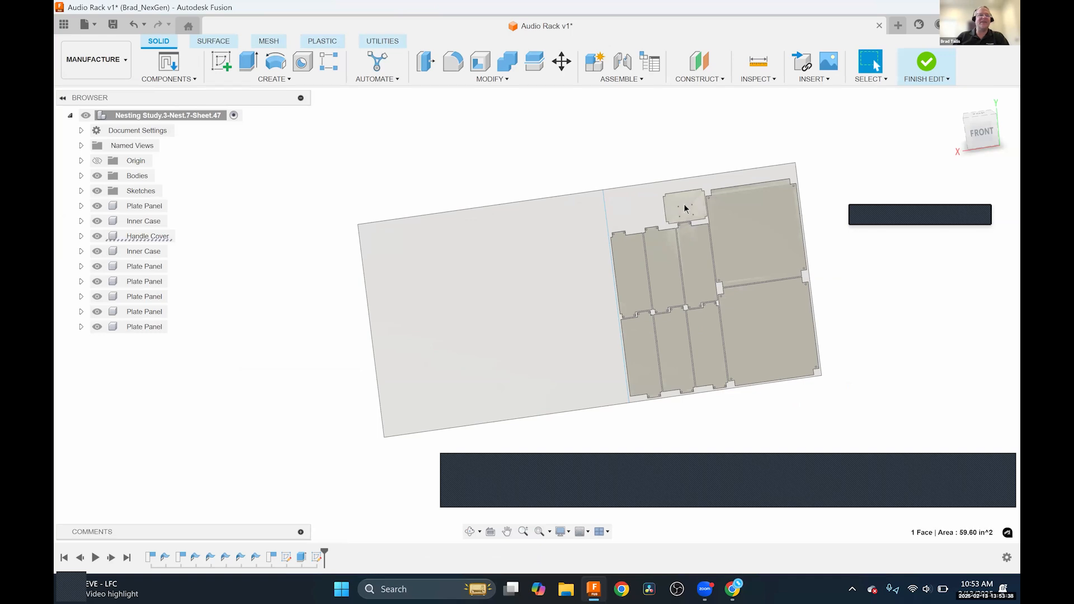
{"action": "right_click", "coordinate": [159, 237]}
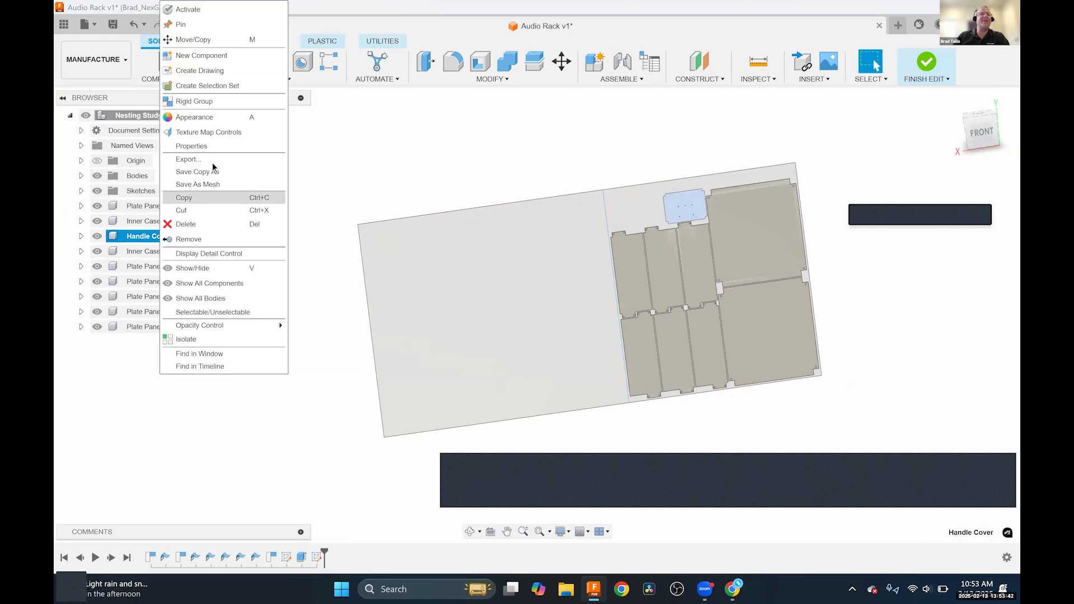
{"action": "left_click", "coordinate": [192, 40]}
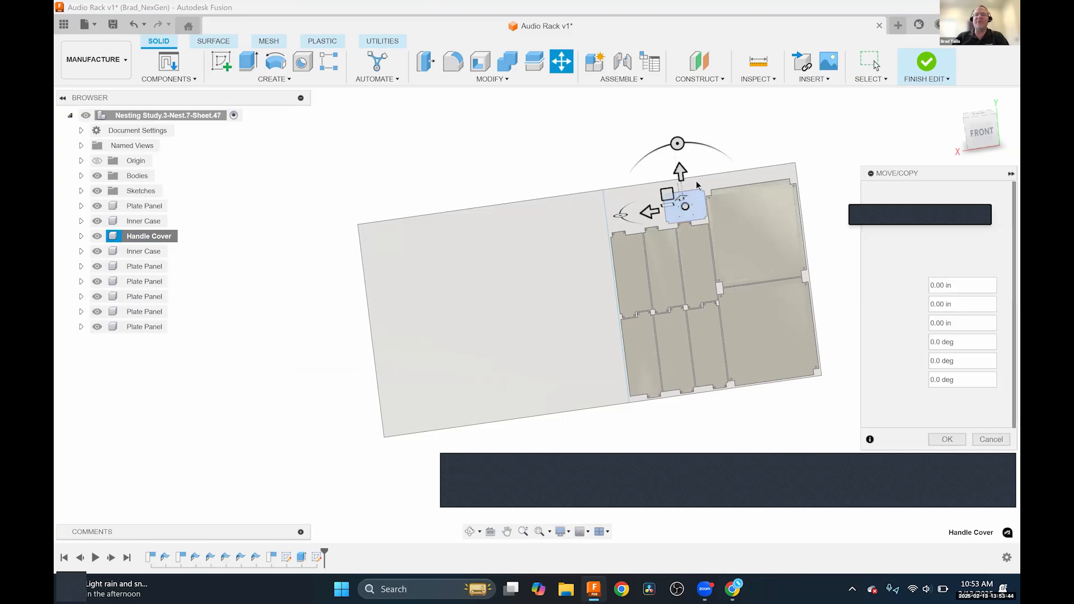
{"action": "scroll", "coordinate": [696, 184], "scroll_direction": "up", "scroll_amount": 4}
{"action": "left_click_drag", "start_coordinate": [670, 191], "coordinate": [670, 178]}
{"action": "left_click_drag", "start_coordinate": [619, 218], "coordinate": [523, 228]}
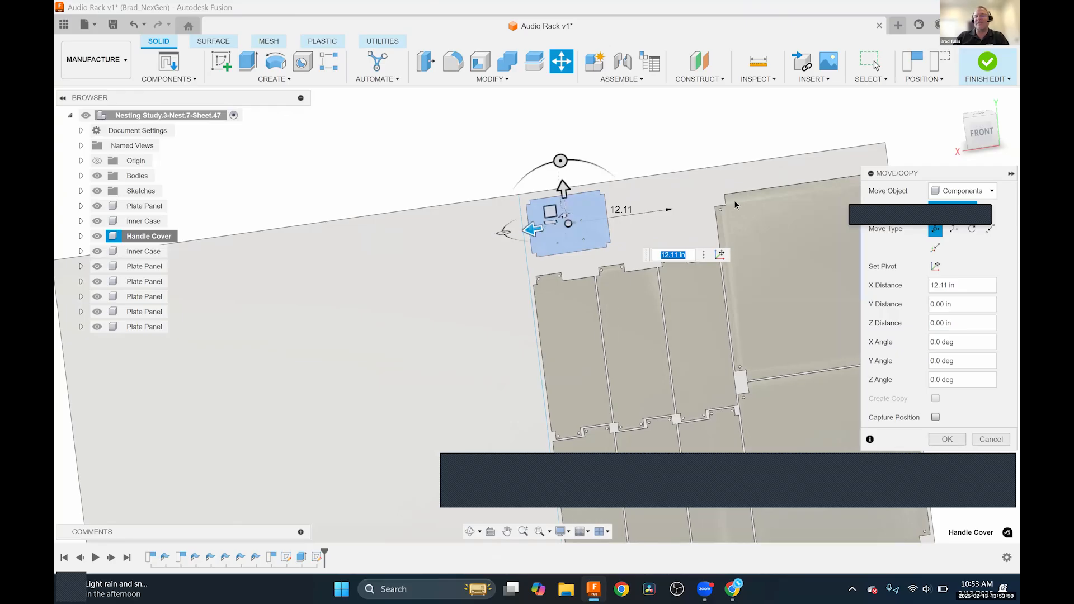
{"action": "left_click", "coordinate": [932, 441]}
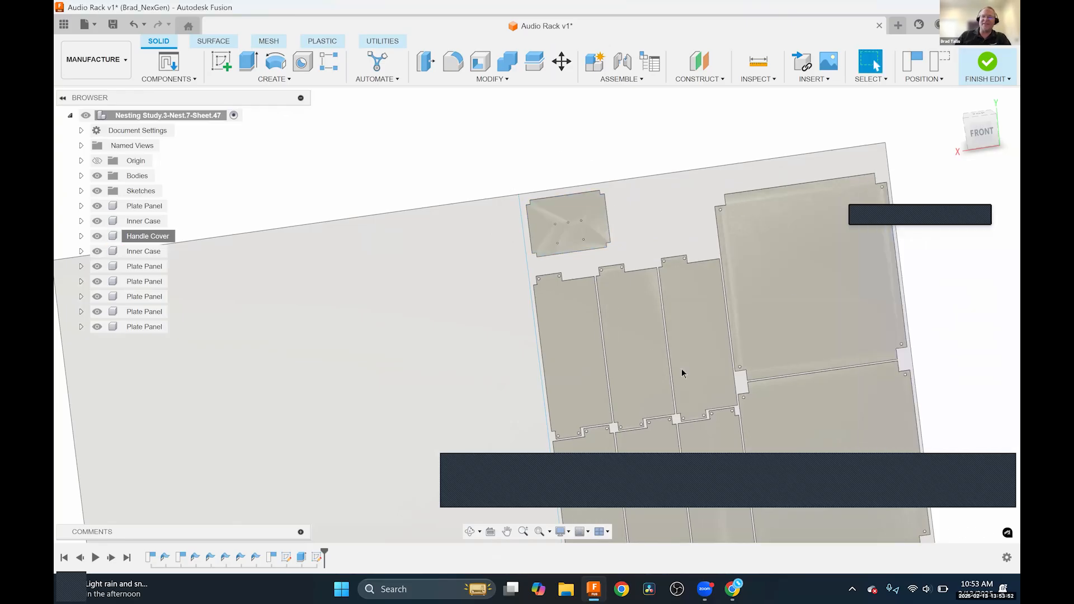
{"action": "scroll", "coordinate": [645, 310], "scroll_direction": "down", "scroll_amount": 1}
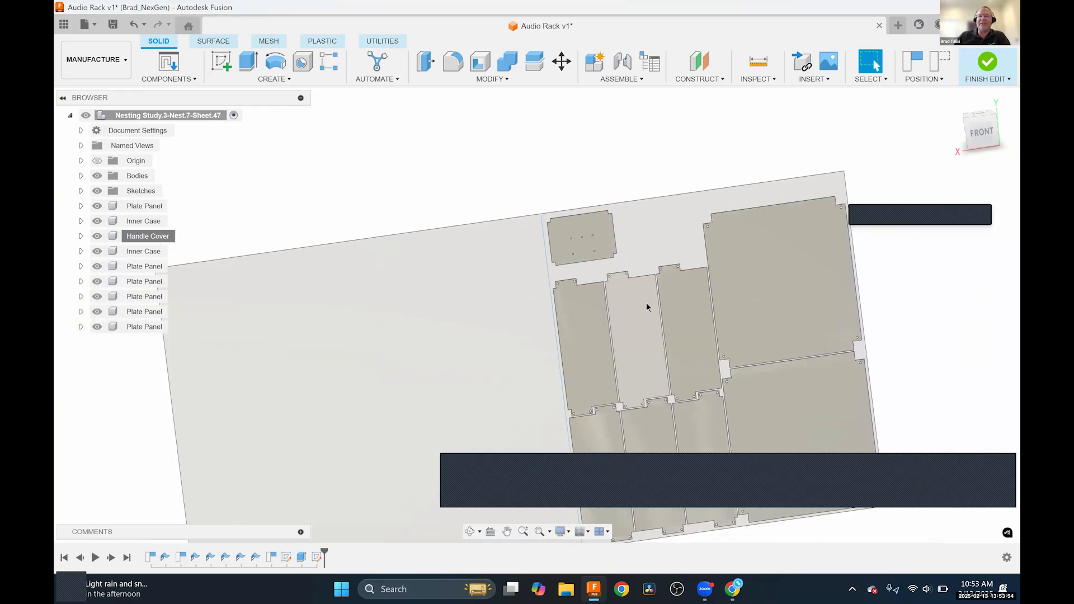
{"action": "scroll", "coordinate": [644, 332], "scroll_direction": "down", "scroll_amount": 1}
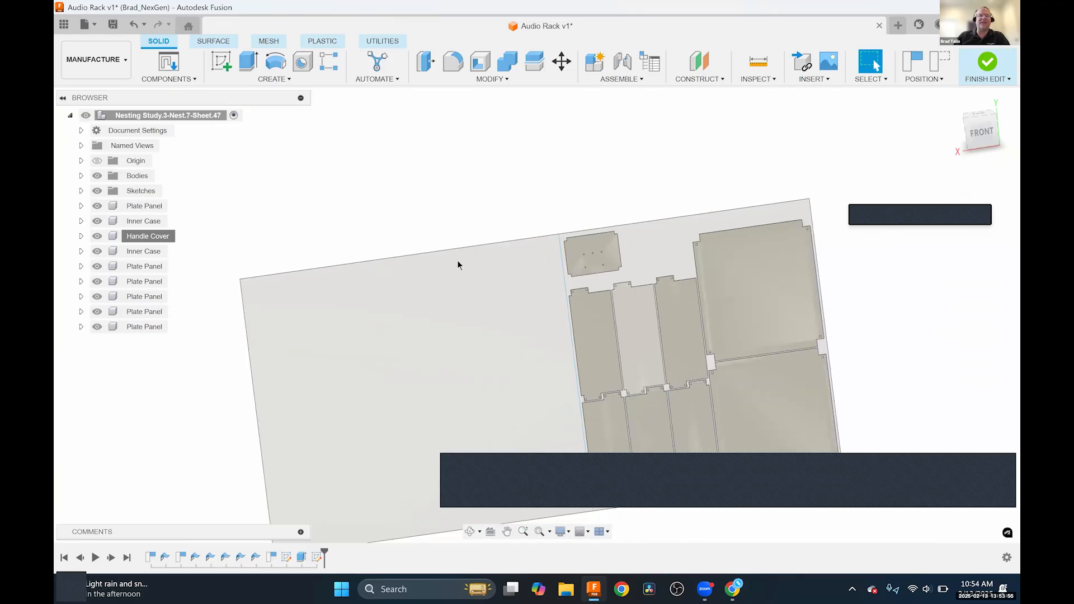
{"action": "left_click", "coordinate": [987, 64]}
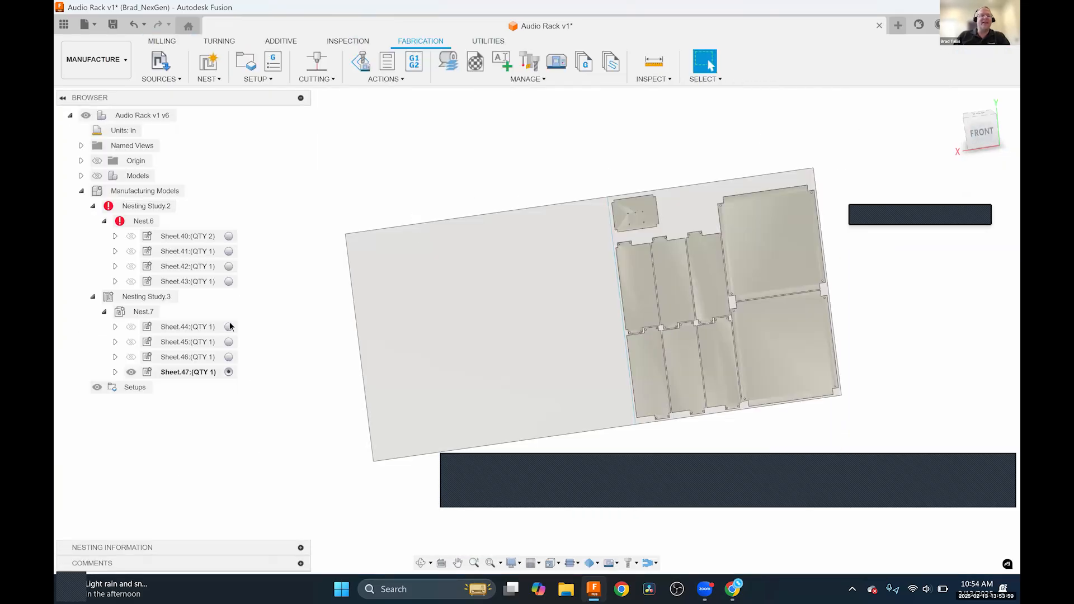
Create a cutting setup from Sheet.47's manufacturing model, keeping the stock from the solid body and accepting the use of all models.
{"action": "right_click", "coordinate": [179, 373]}
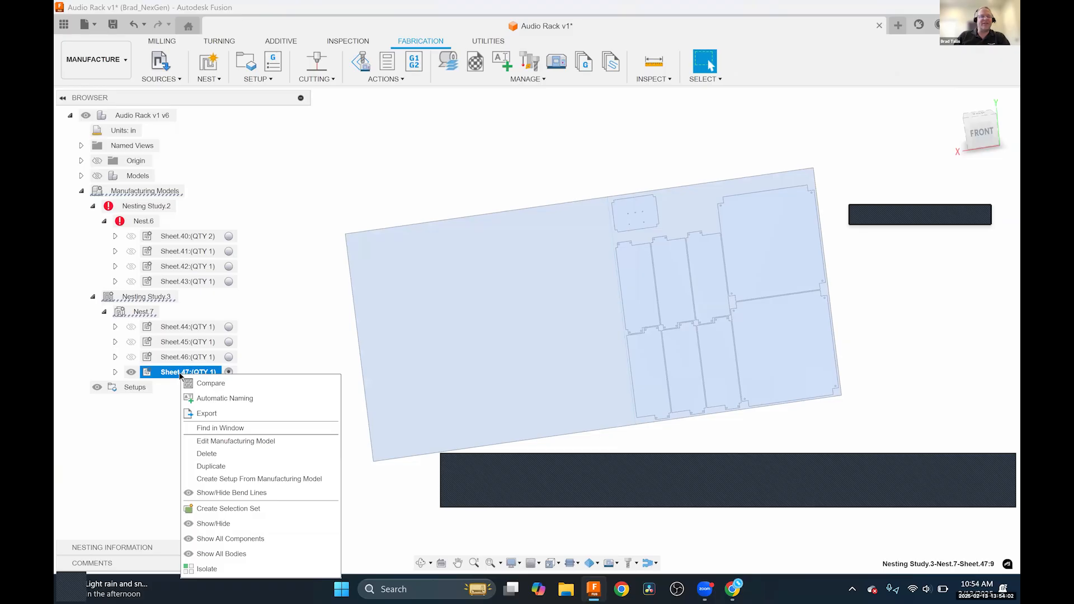
{"action": "left_click", "coordinate": [263, 480]}
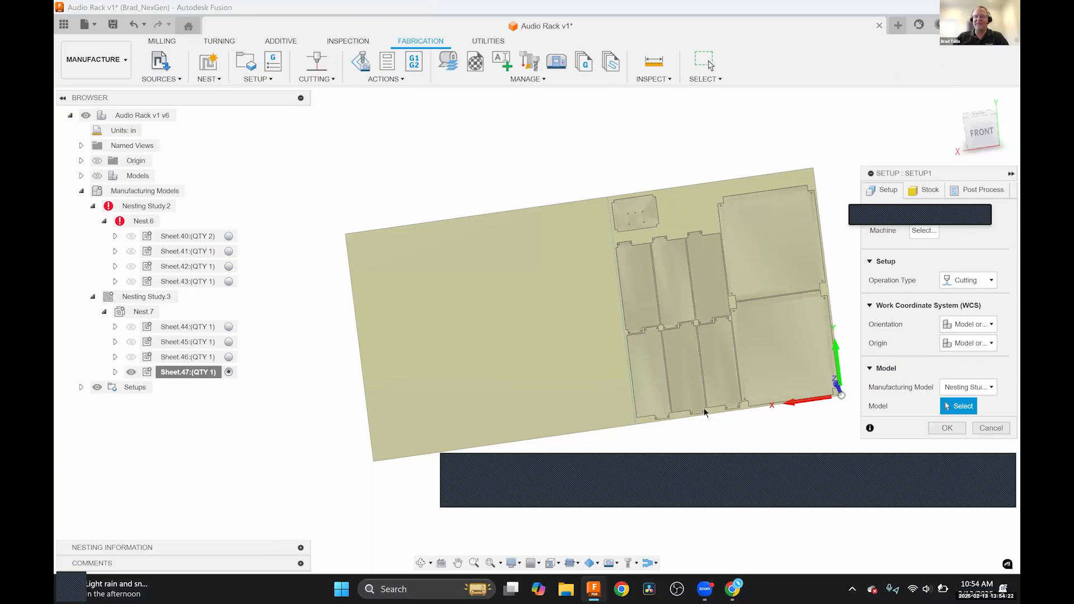
{"action": "left_click_drag", "start_coordinate": [912, 112], "coordinate": [837, 117]}
{"action": "middle_click_drag", "start_coordinate": [502, 220], "coordinate": [449, 234]}
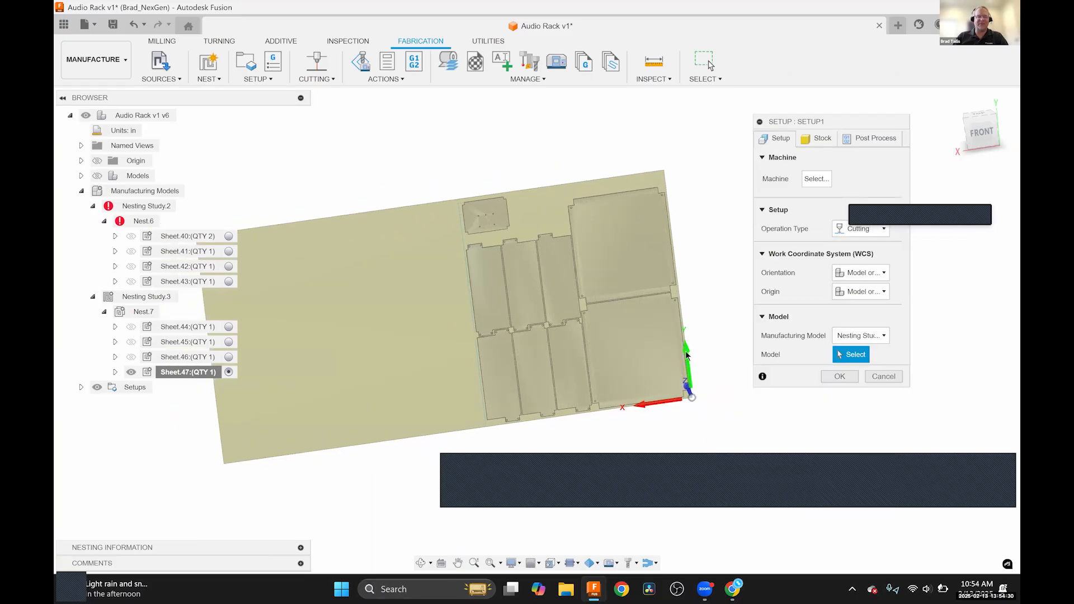
{"action": "middle_click_drag", "start_coordinate": [685, 358], "coordinate": [666, 273], "text": "shift"}
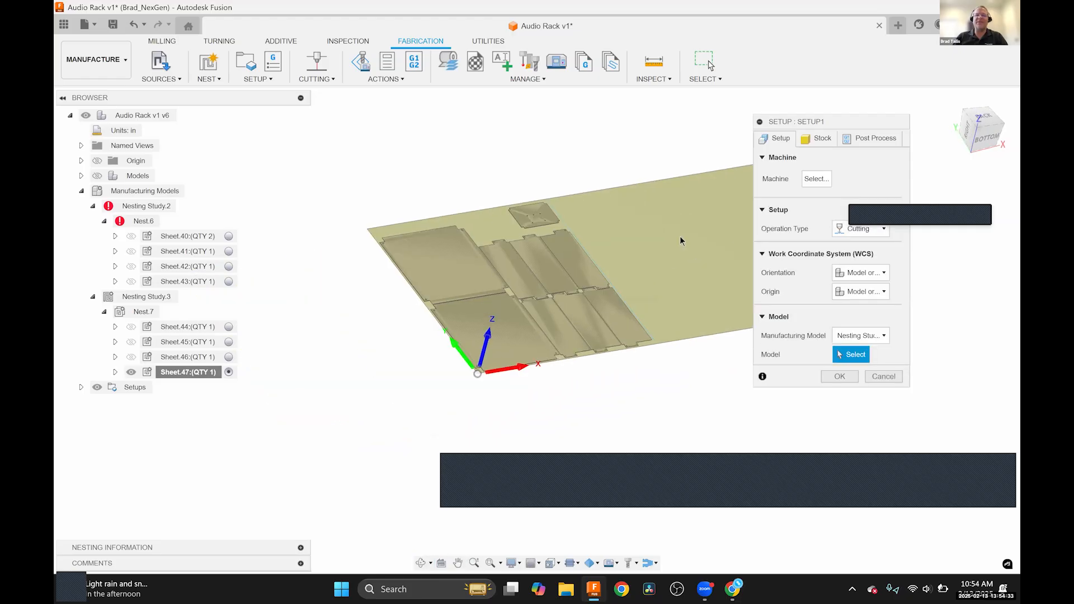
{"action": "left_click", "coordinate": [821, 140]}
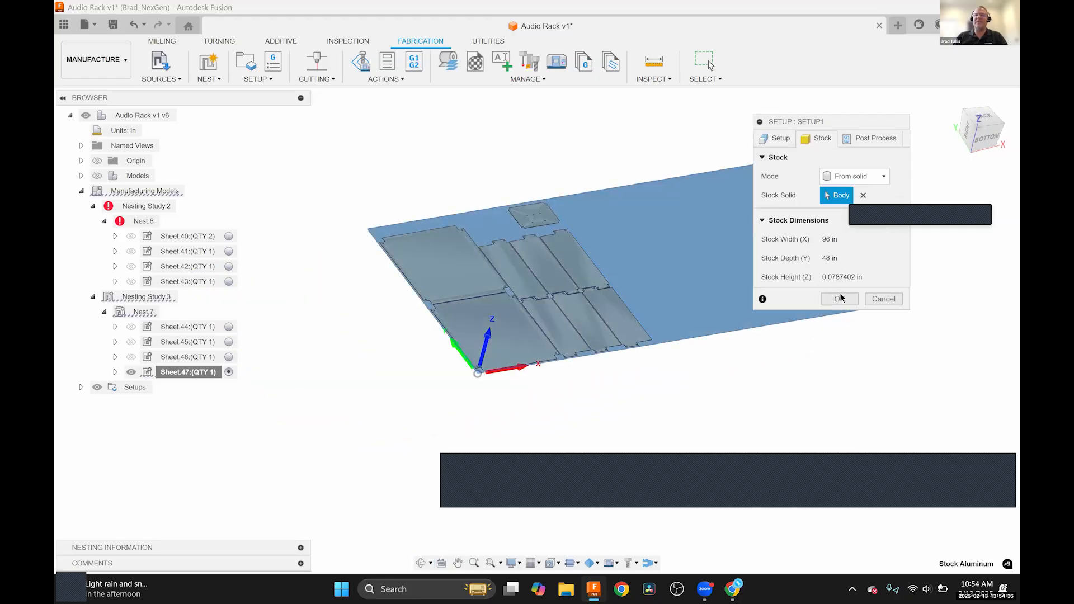
{"action": "left_click", "coordinate": [835, 297]}
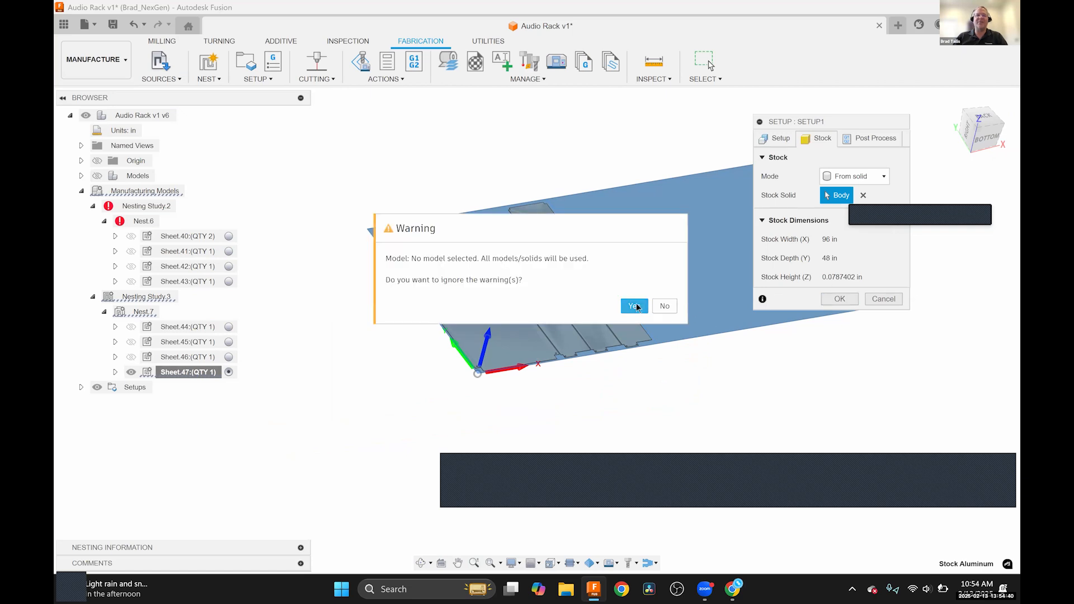
{"action": "left_click", "coordinate": [636, 307]}
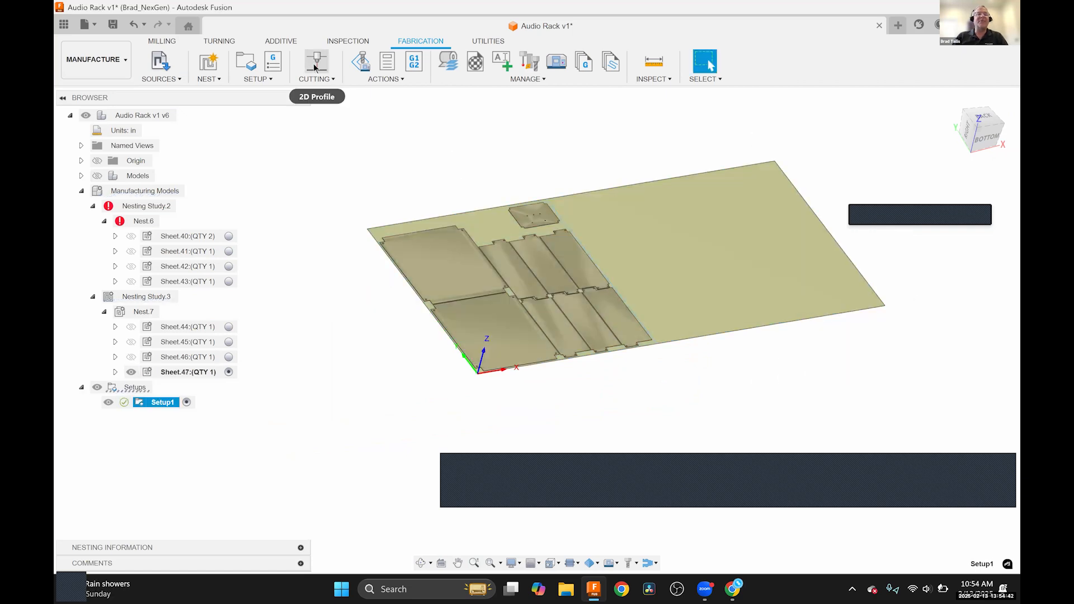
Start a 2D Profile operation in Setup1 and assign the plasma cutter from the Fusion Library's Cutting Tools (Inch).
{"action": "left_click", "coordinate": [314, 66]}
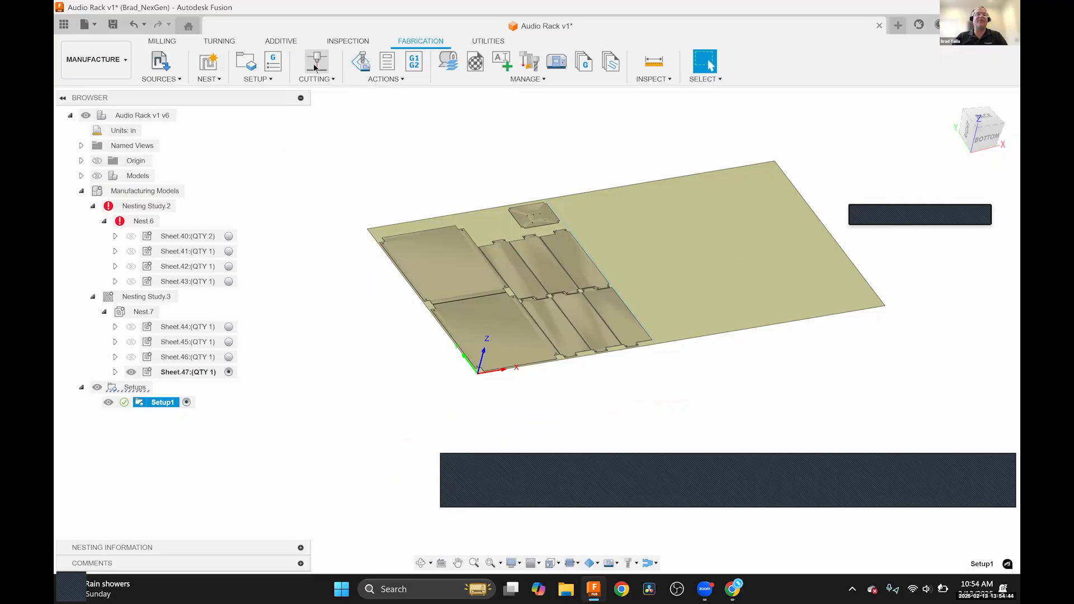
{"action": "left_click", "coordinate": [849, 178]}
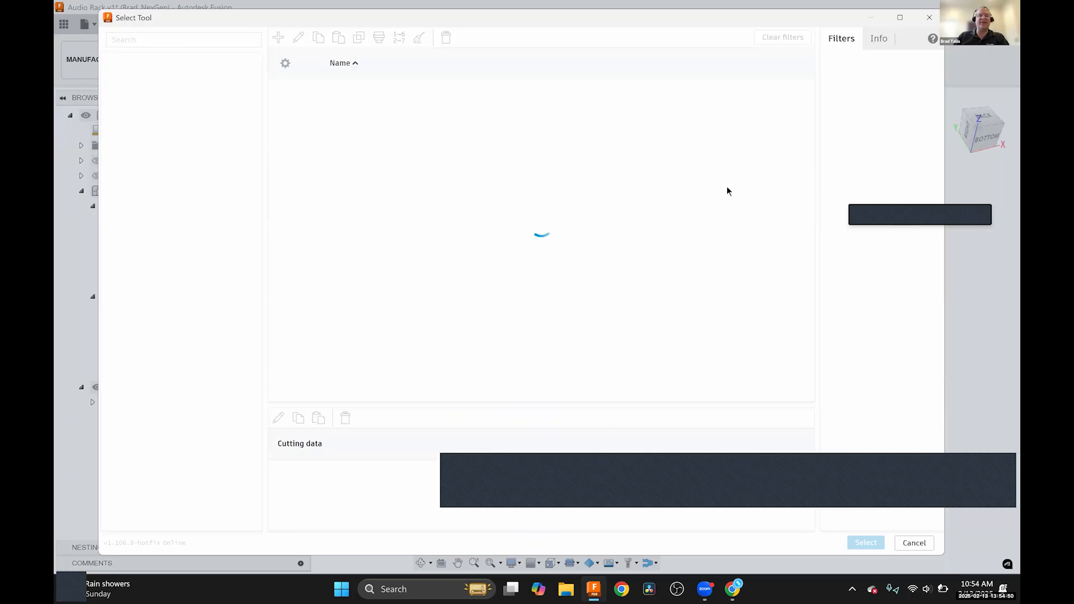
{"action": "left_click", "coordinate": [173, 204]}
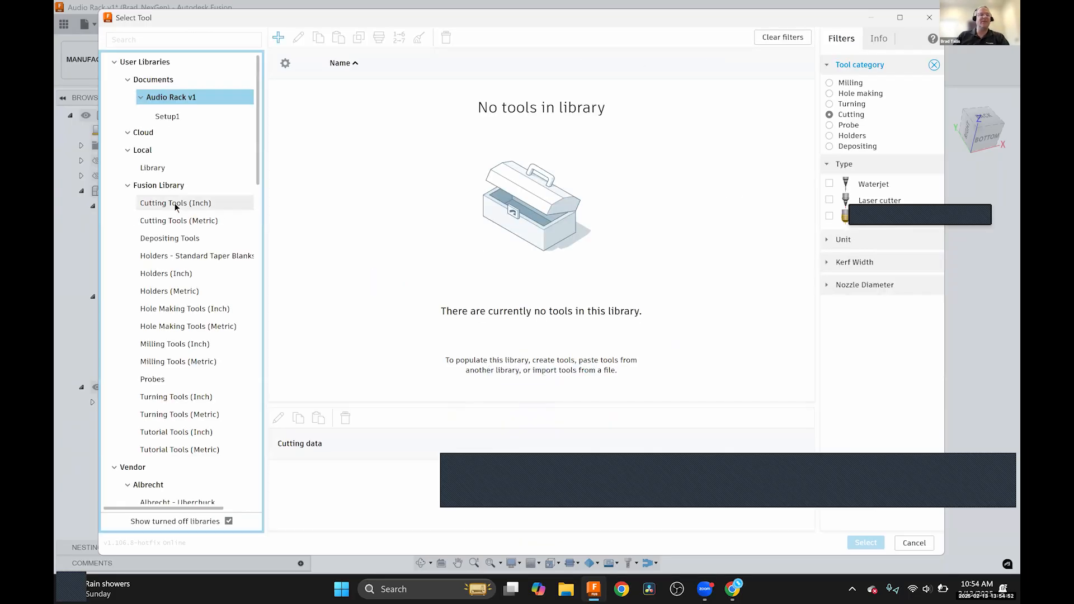
{"action": "left_click", "coordinate": [830, 216]}
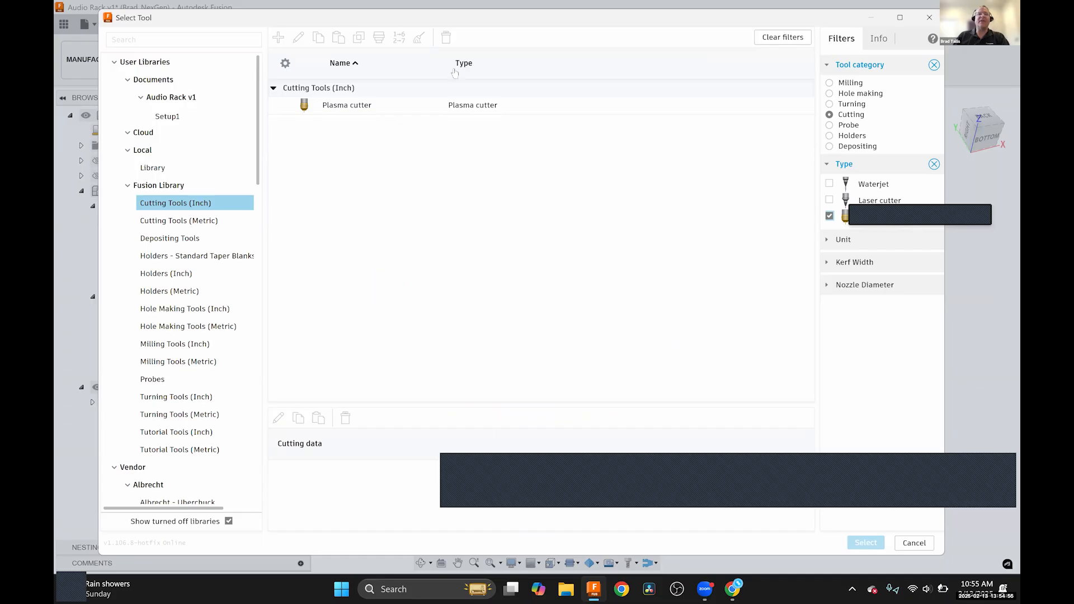
{"action": "left_click", "coordinate": [346, 107]}
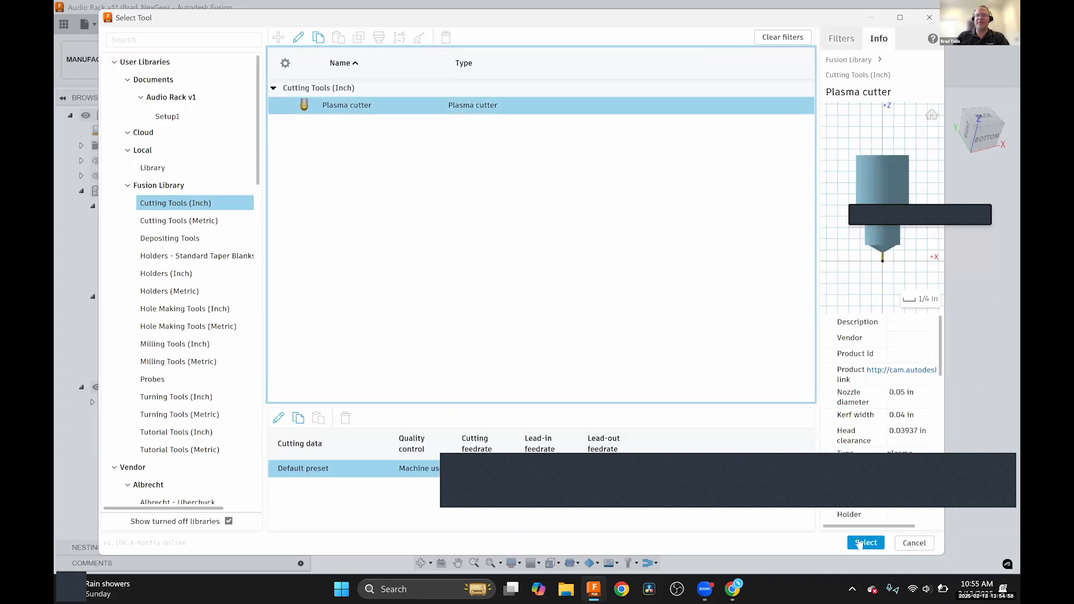
{"action": "left_click", "coordinate": [862, 544]}
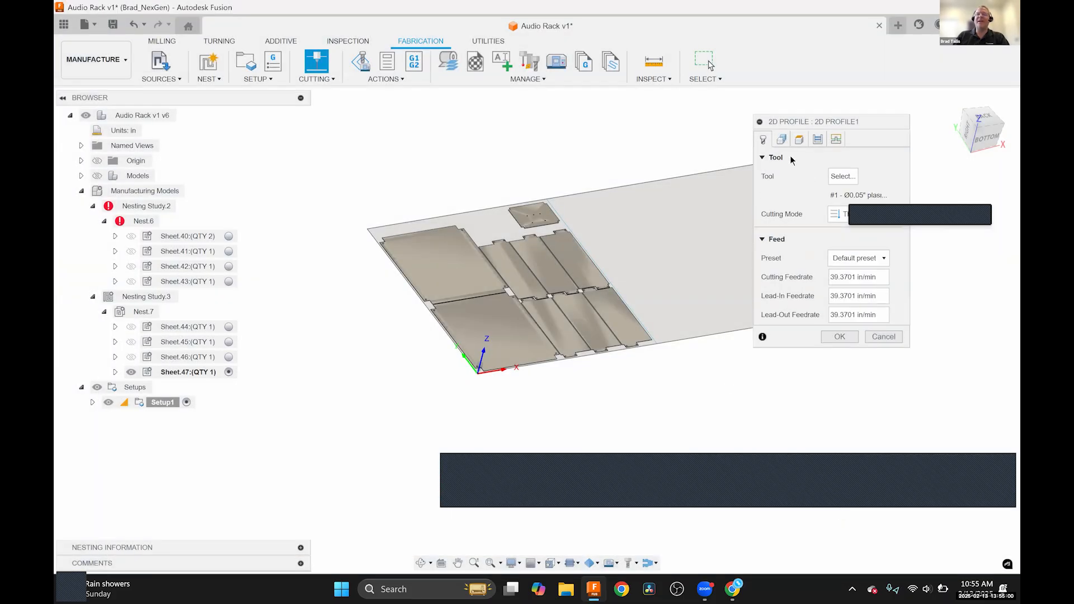
Add the faces of the two large panels on Sheet.47 as the profile's cutting contours.
{"action": "left_click", "coordinate": [782, 139]}
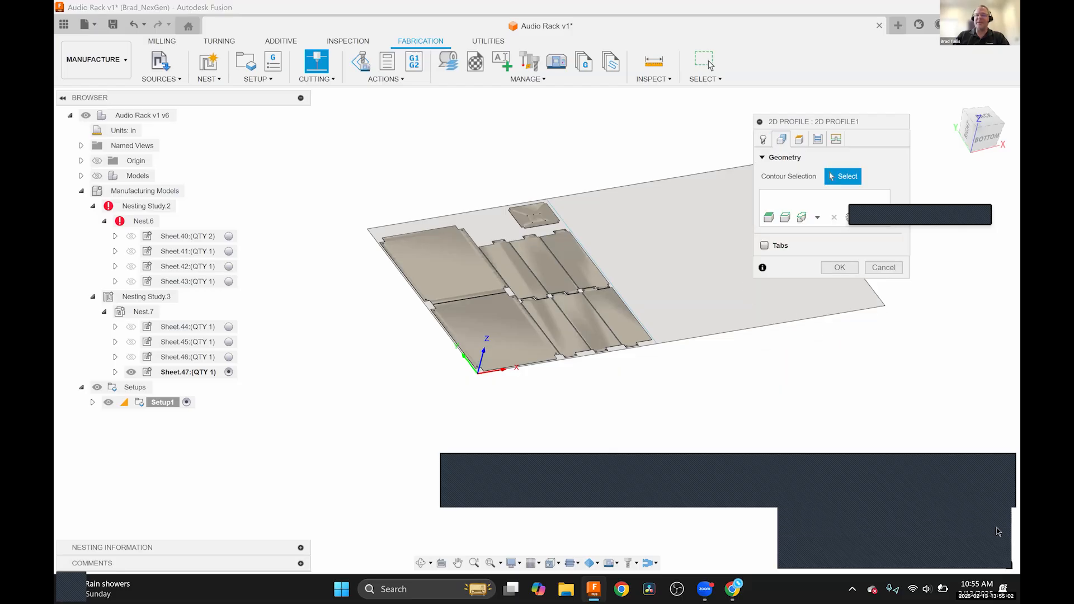
{"action": "left_click", "coordinate": [998, 494]}
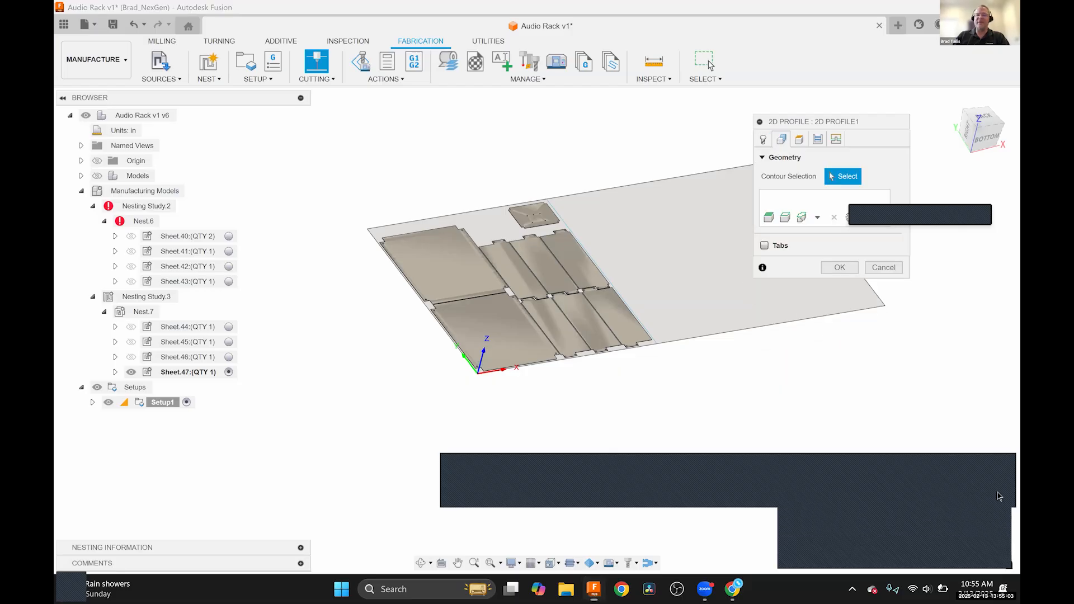
{"action": "left_click", "coordinate": [459, 267]}
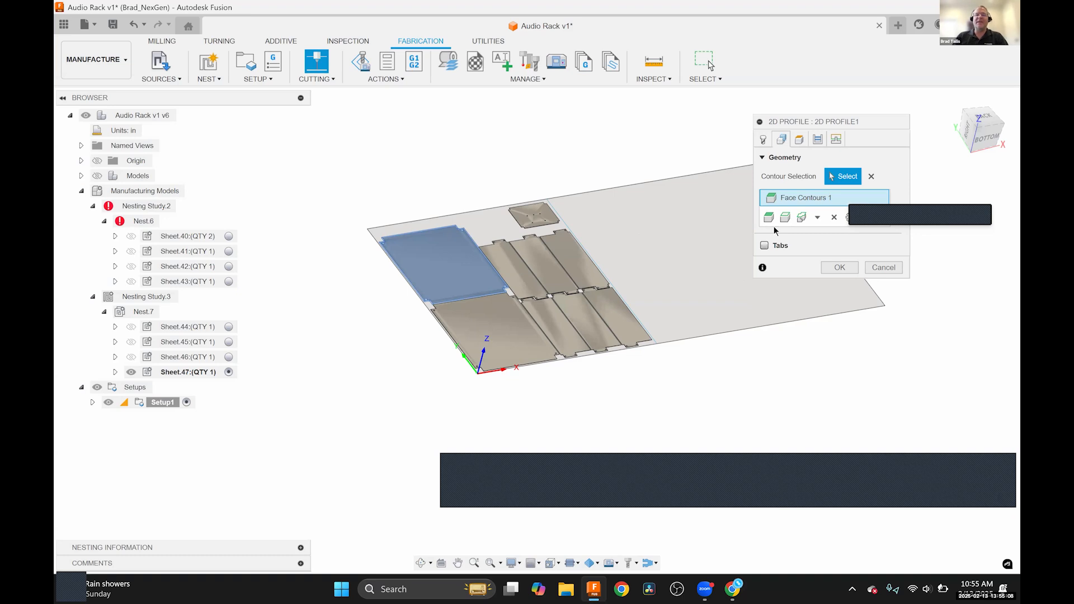
{"action": "left_click", "coordinate": [499, 314]}
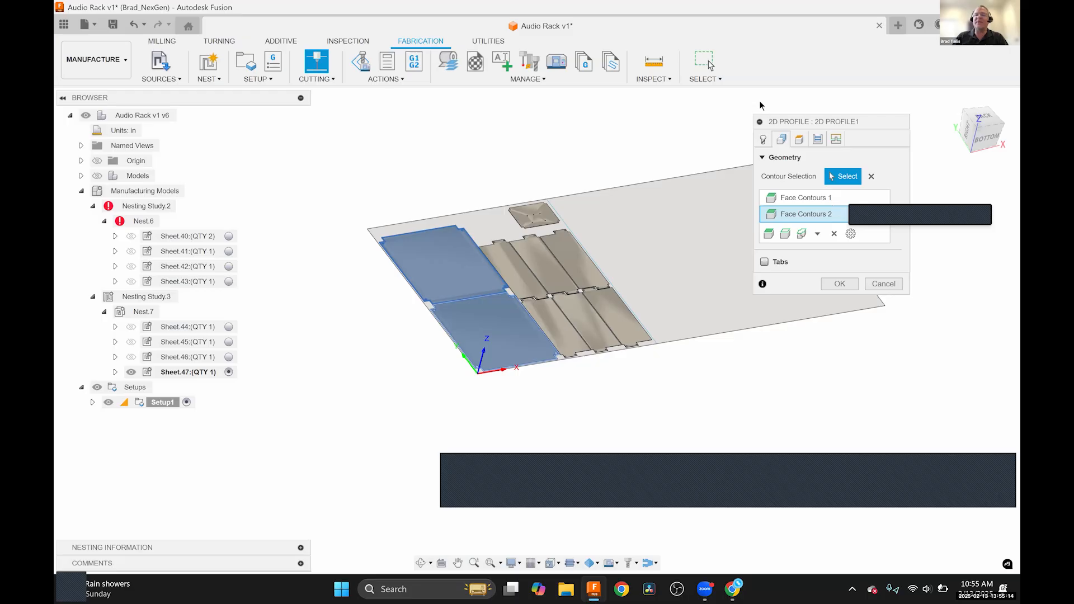
Extend the second face contour to all faces on the same plane and generate the 2D Profile toolpath.
{"action": "left_click_drag", "start_coordinate": [762, 120], "coordinate": [674, 102]}
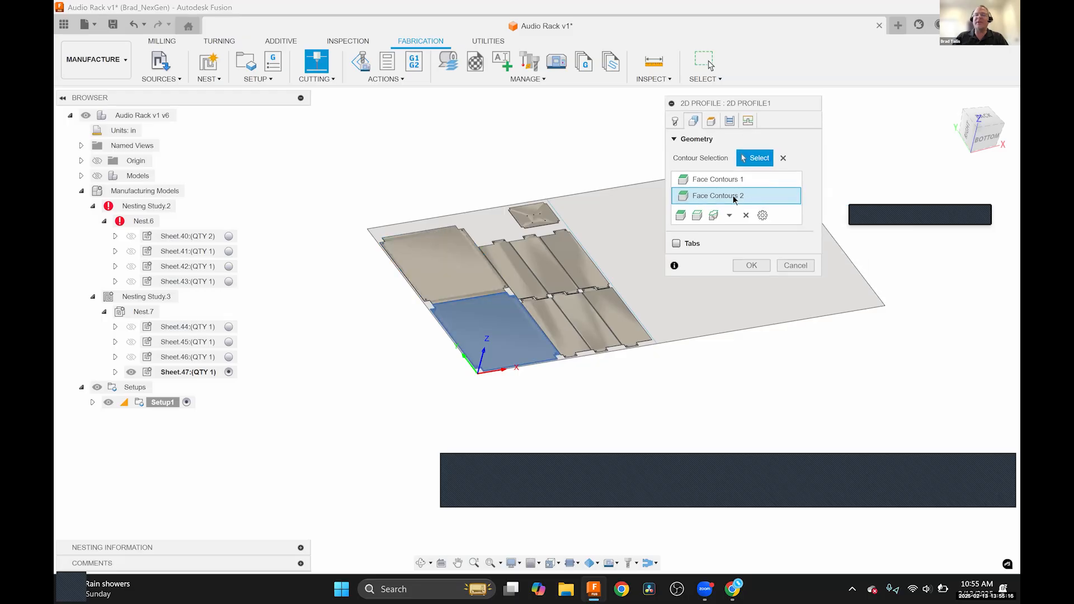
{"action": "double_click", "coordinate": [751, 199]}
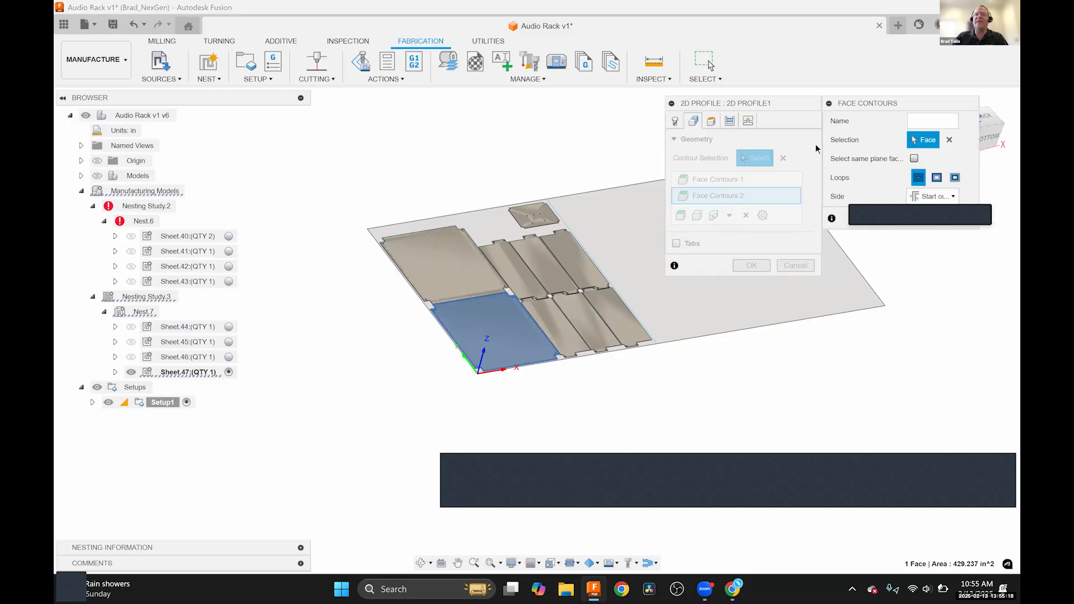
{"action": "left_click", "coordinate": [914, 159]}
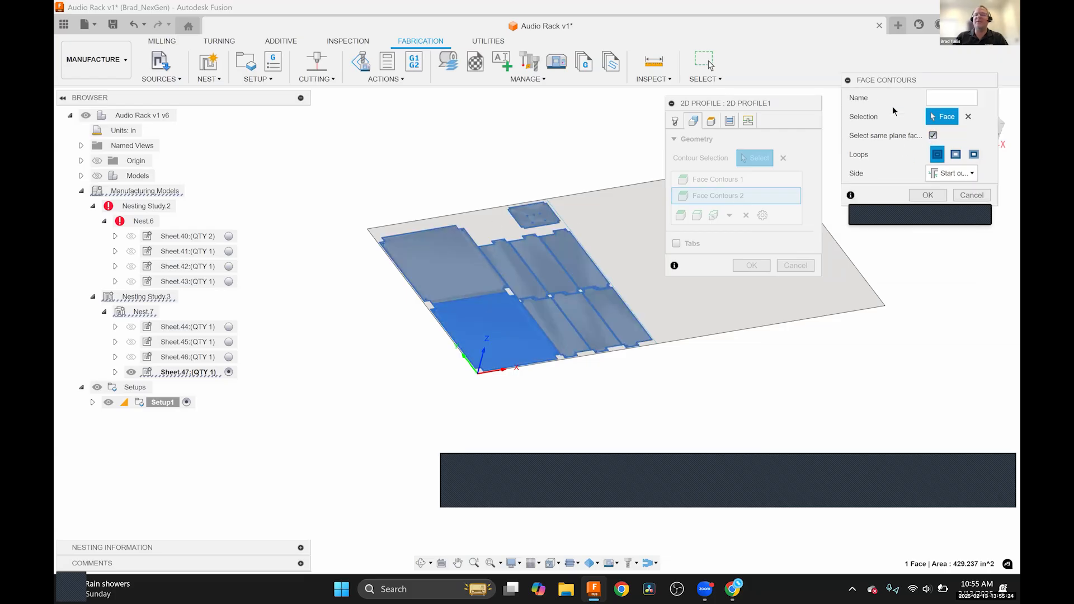
{"action": "left_click", "coordinate": [923, 192]}
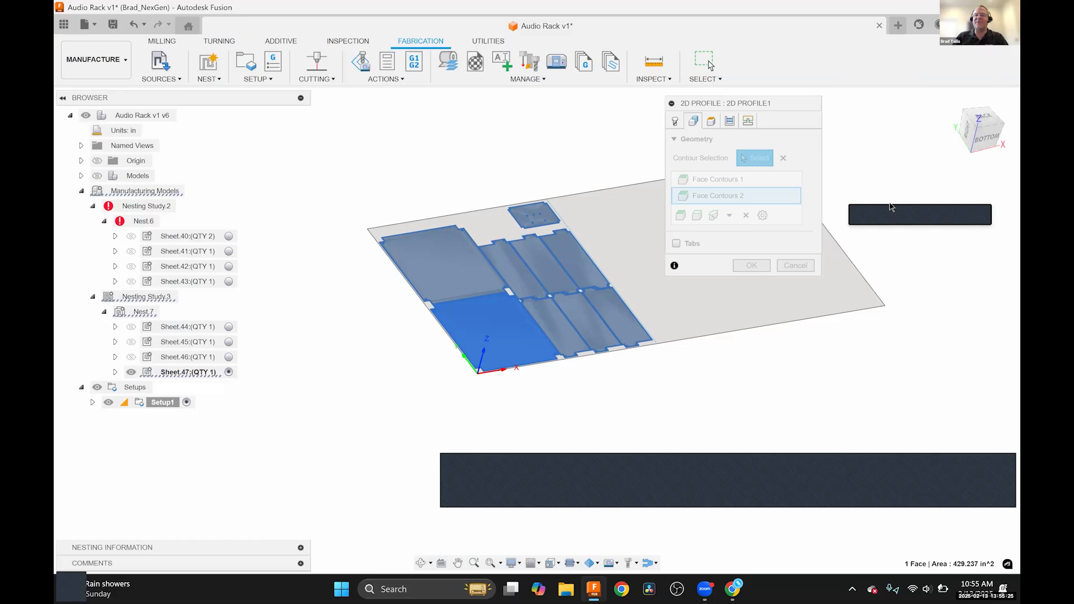
{"action": "left_click", "coordinate": [747, 266]}
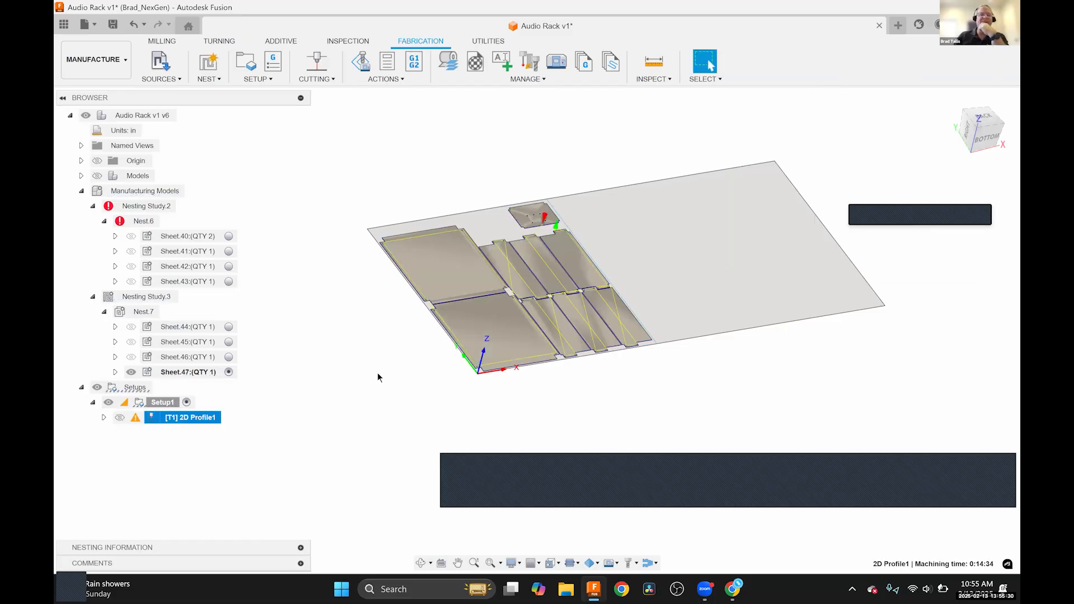
Examine the generated toolpath up close around the narrow panels' tab holes, corner notches and the gaps between parts.
{"action": "scroll", "coordinate": [486, 264], "scroll_direction": "up", "scroll_amount": 6}
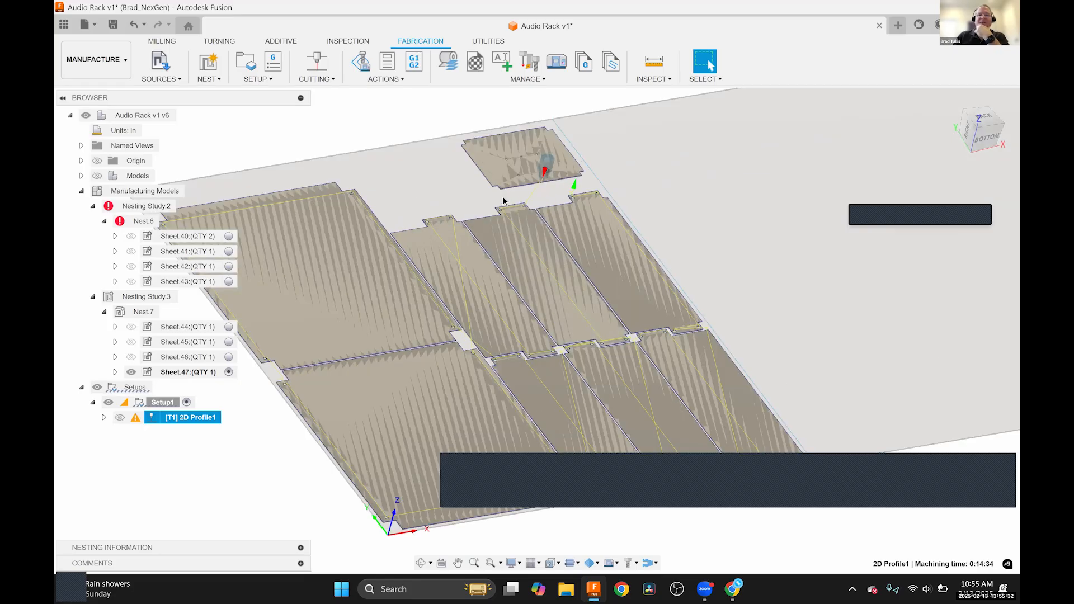
{"action": "scroll", "coordinate": [436, 222], "scroll_direction": "up", "scroll_amount": 2}
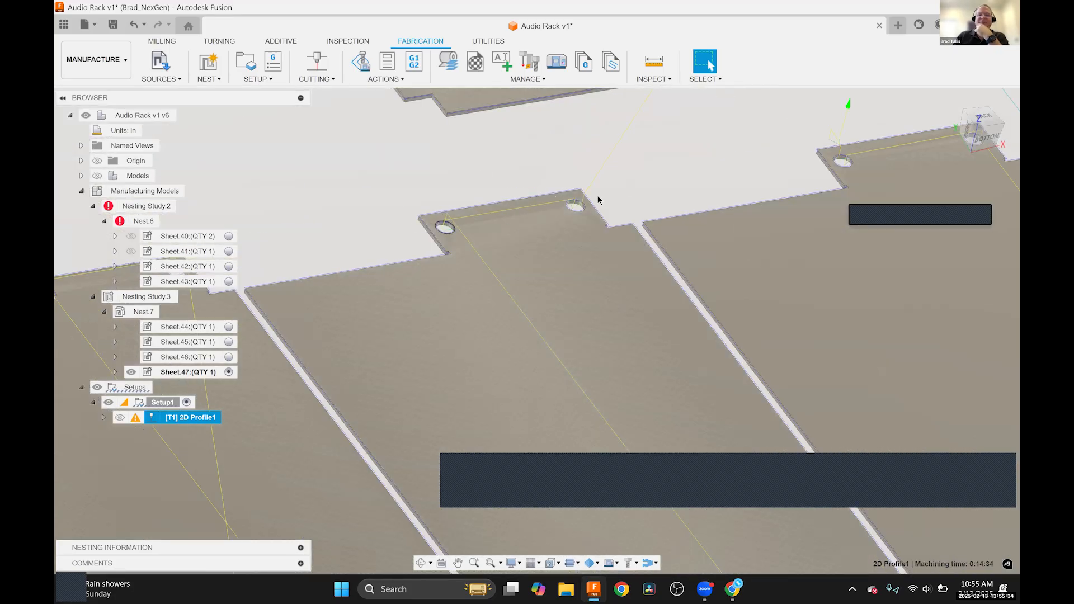
{"action": "scroll", "coordinate": [593, 224], "scroll_direction": "up", "scroll_amount": 3}
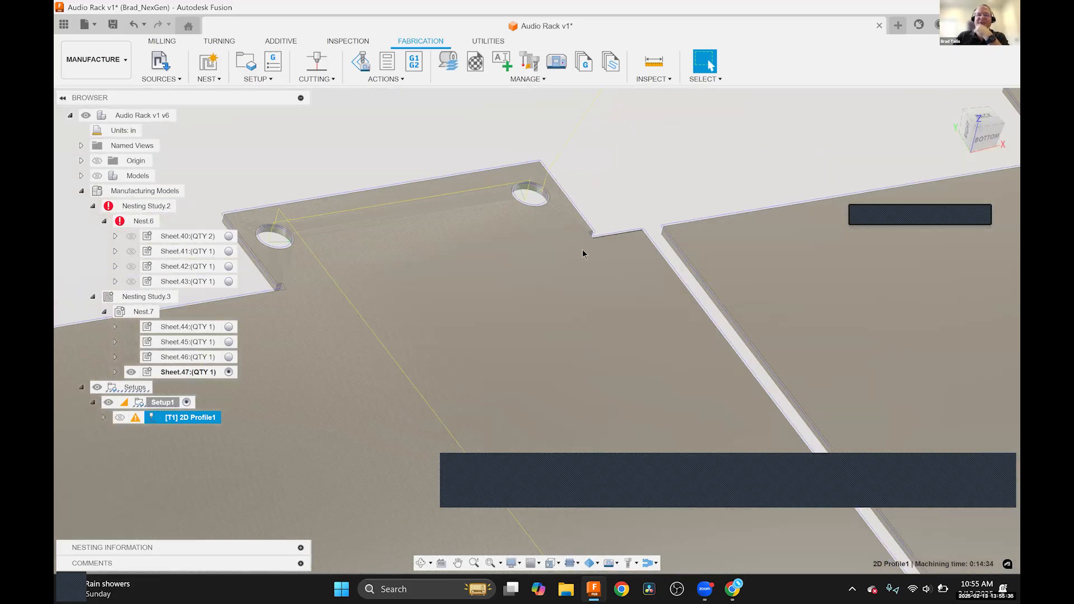
{"action": "scroll", "coordinate": [583, 253], "scroll_direction": "up", "scroll_amount": 2}
{"action": "scroll", "coordinate": [736, 273], "scroll_direction": "up", "scroll_amount": 2}
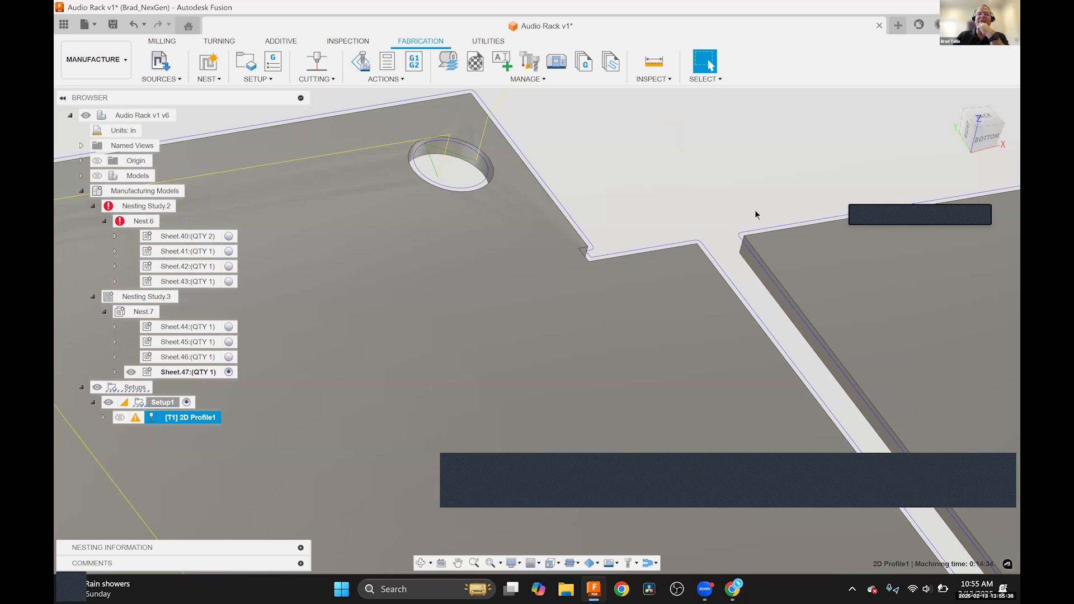
{"action": "scroll", "coordinate": [754, 210], "scroll_direction": "down", "scroll_amount": 8}
{"action": "middle_click_drag", "start_coordinate": [632, 141], "coordinate": [544, 178]}
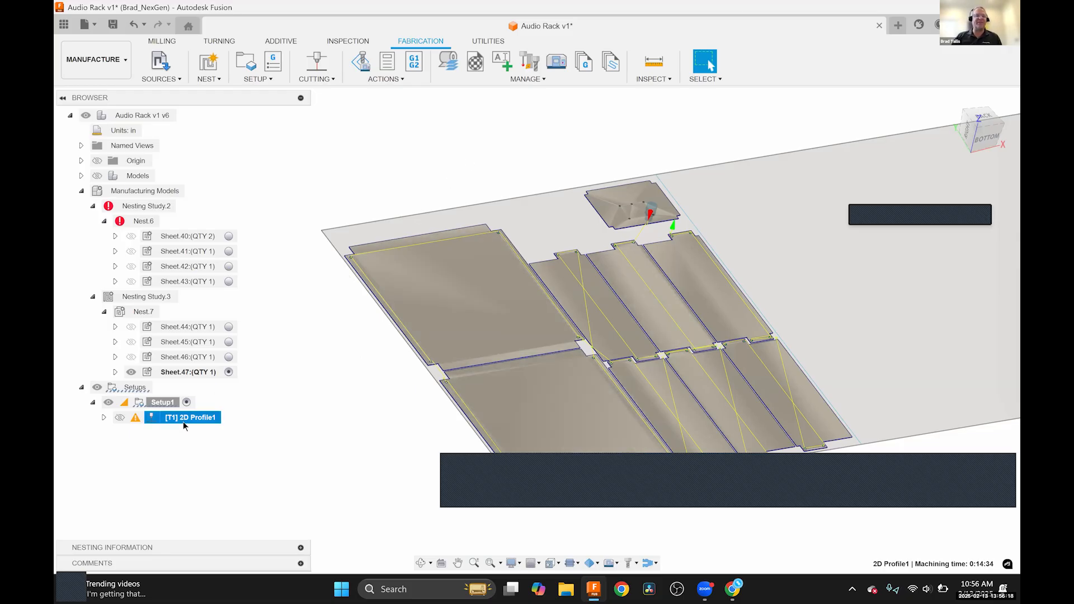
{"action": "right_click", "coordinate": [200, 372]}
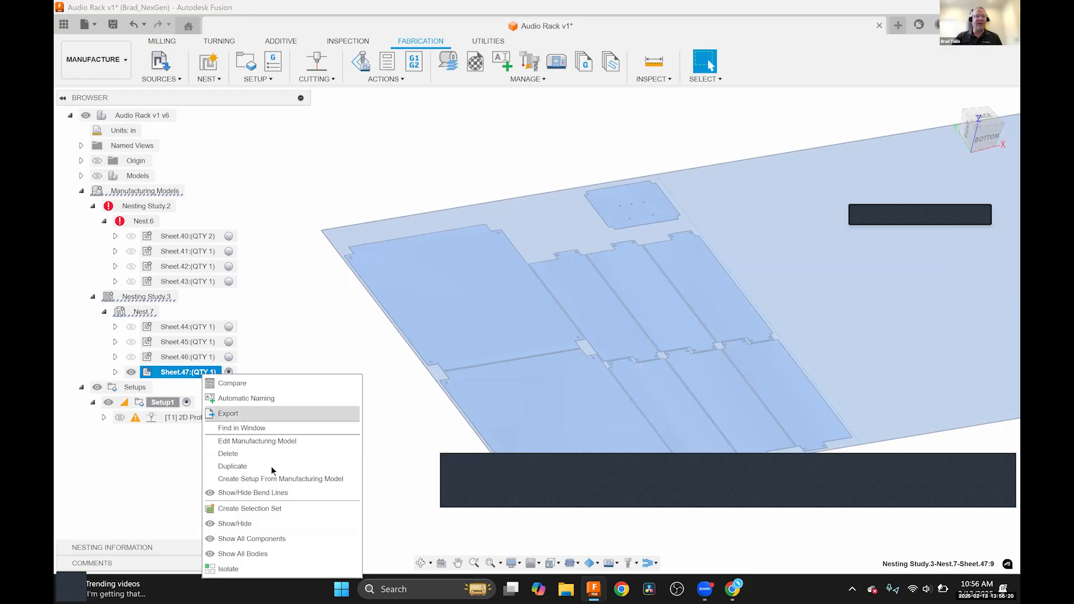
{"action": "left_click", "coordinate": [333, 161]}
Create an NC program for the 2D Profile operation and open the Fusion library of post processors.
{"action": "left_click", "coordinate": [189, 417]}
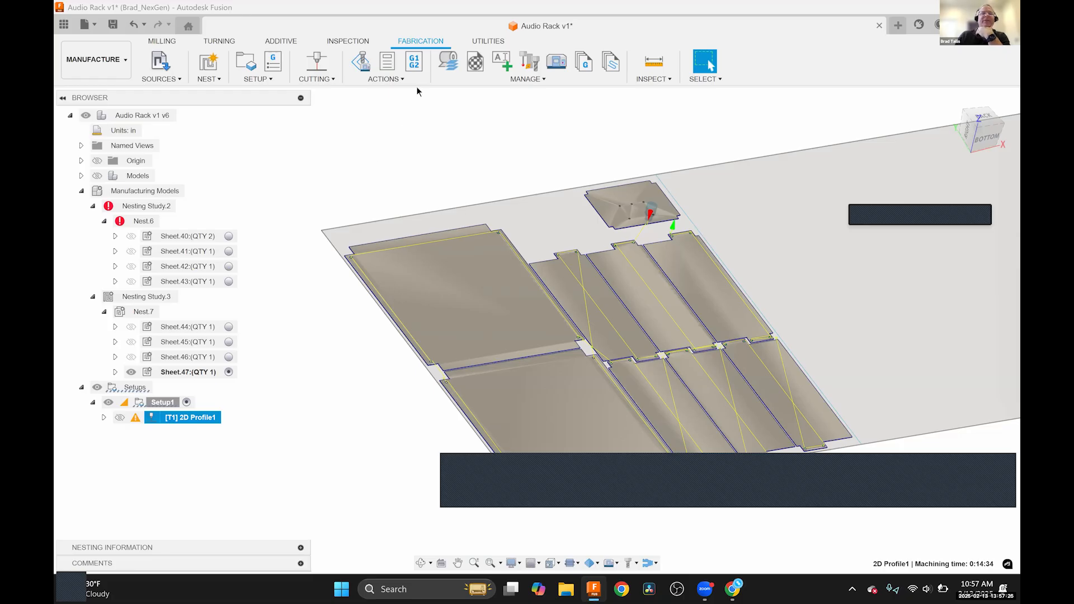
{"action": "left_click", "coordinate": [414, 65]}
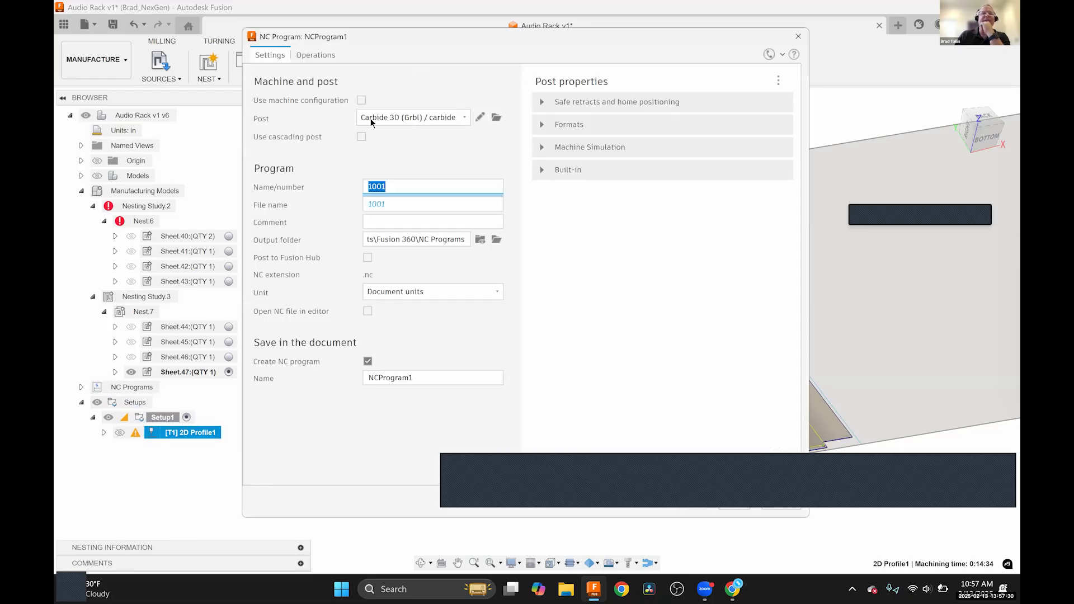
{"action": "left_click", "coordinate": [462, 119]}
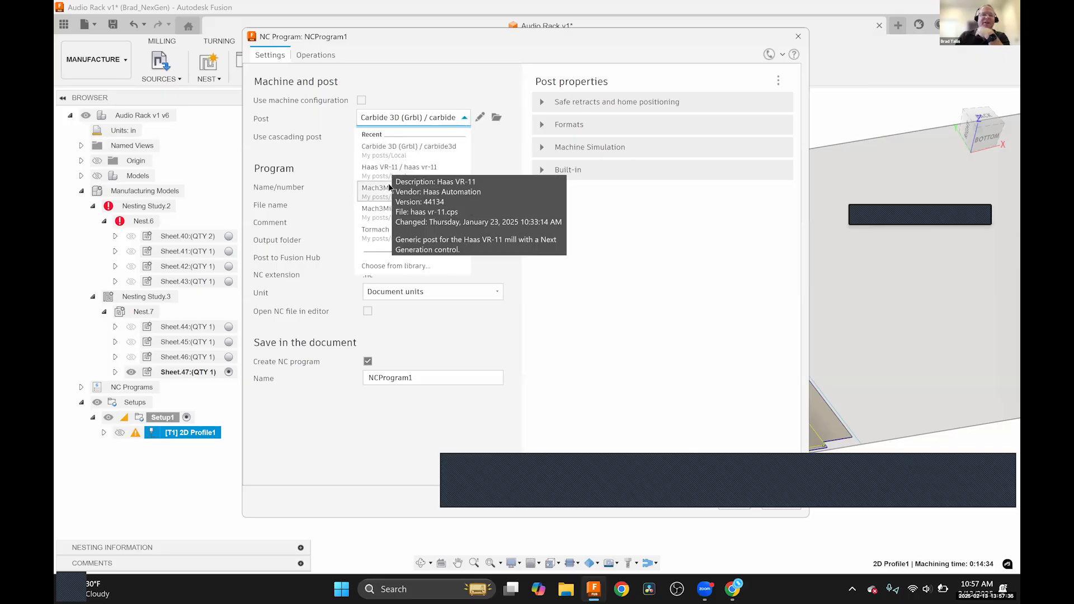
{"action": "left_click", "coordinate": [375, 266]}
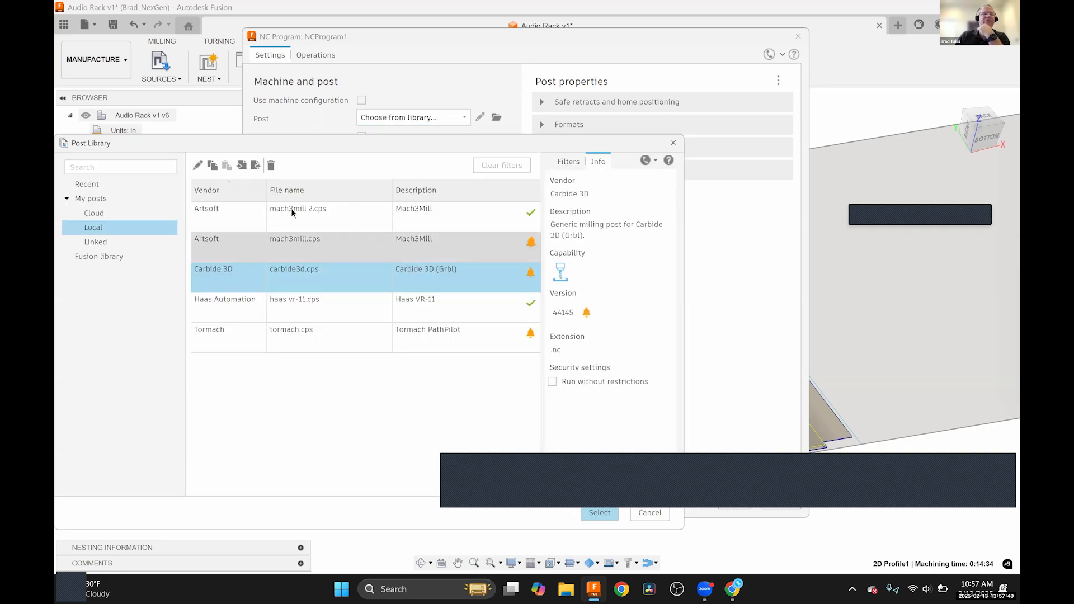
{"action": "left_click", "coordinate": [103, 258]}
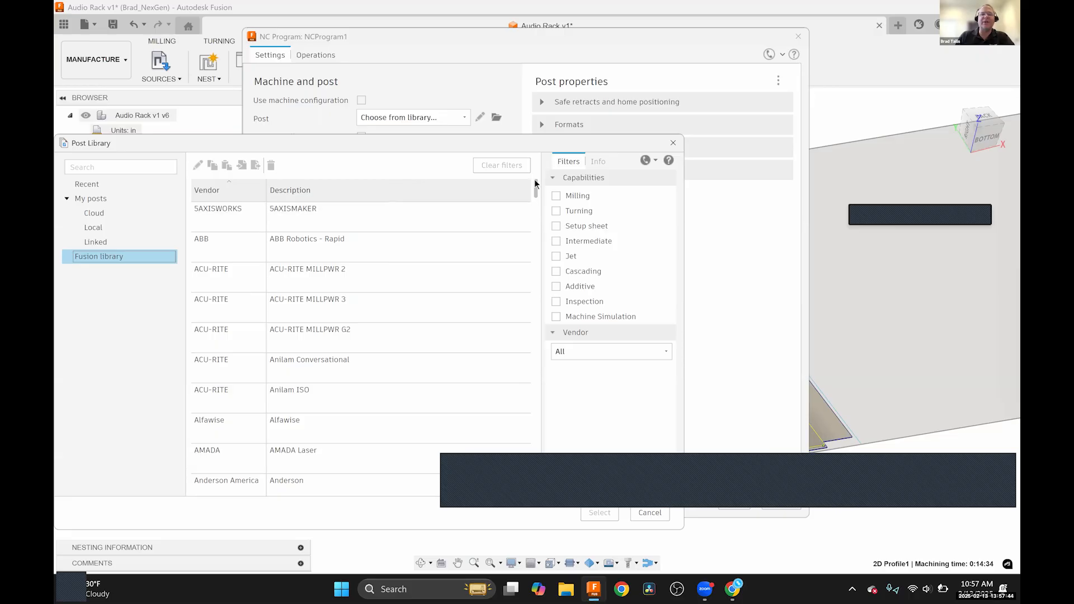
Choose the TRUMPF Laser post processor for the NC program and copy it to the Local My Posts location.
{"action": "scroll", "coordinate": [535, 196], "scroll_direction": "down", "scroll_amount": 10}
{"action": "scroll", "coordinate": [537, 262], "scroll_direction": "down", "scroll_amount": 20}
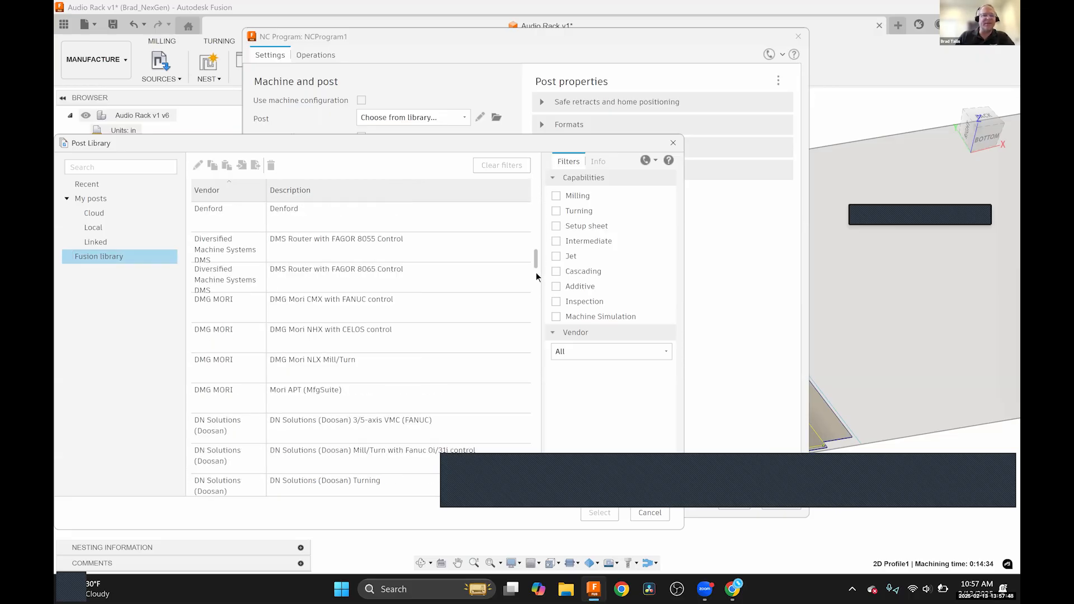
{"action": "scroll", "coordinate": [546, 374], "scroll_direction": "down", "scroll_amount": 20}
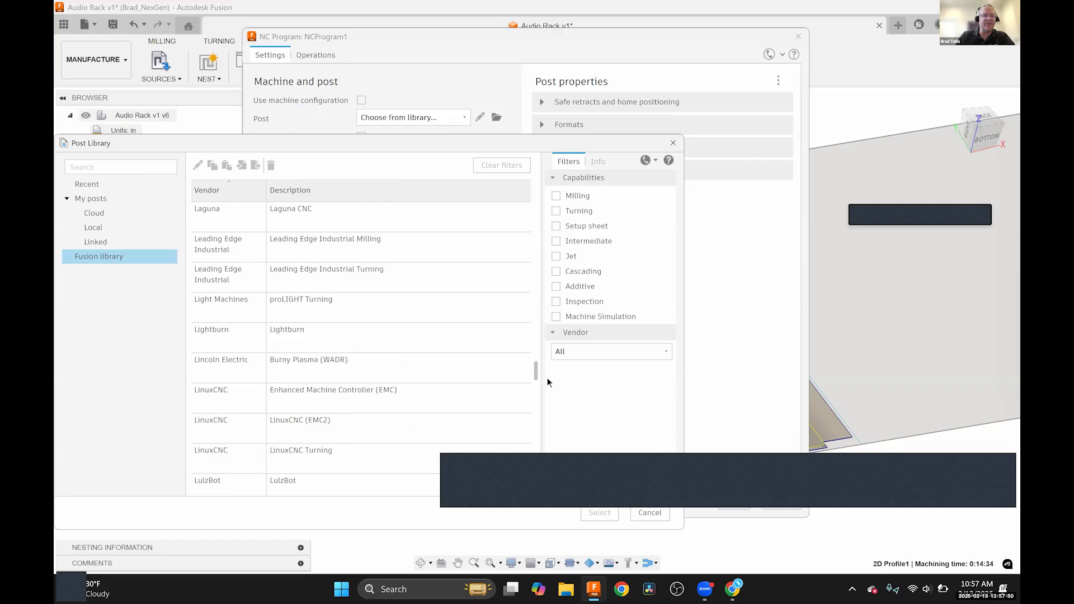
{"action": "scroll", "coordinate": [555, 439], "scroll_direction": "down", "scroll_amount": 20}
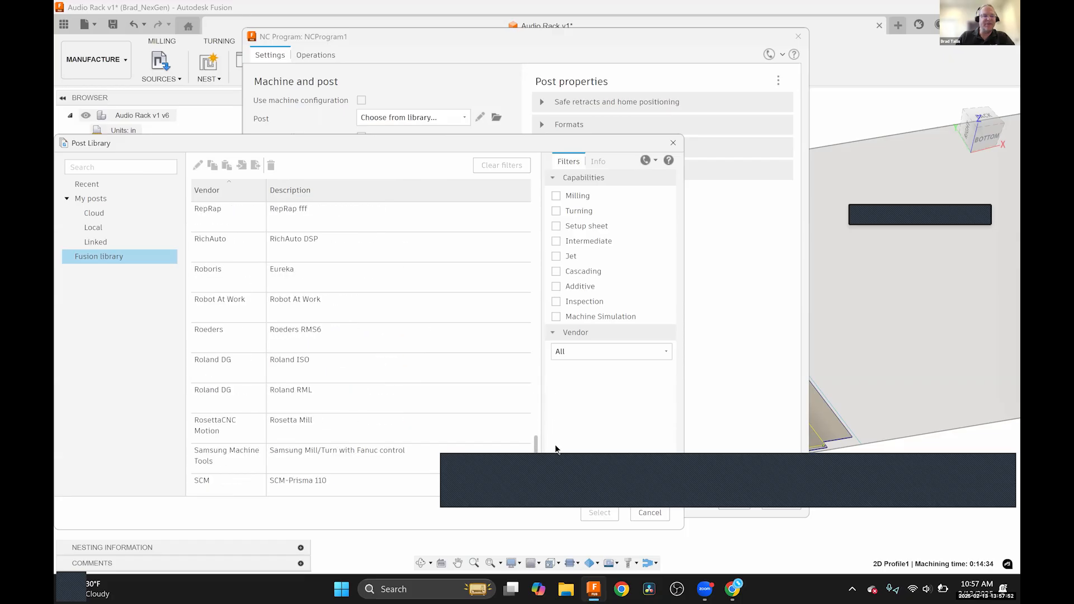
{"action": "scroll", "coordinate": [556, 463], "scroll_direction": "down", "scroll_amount": 8}
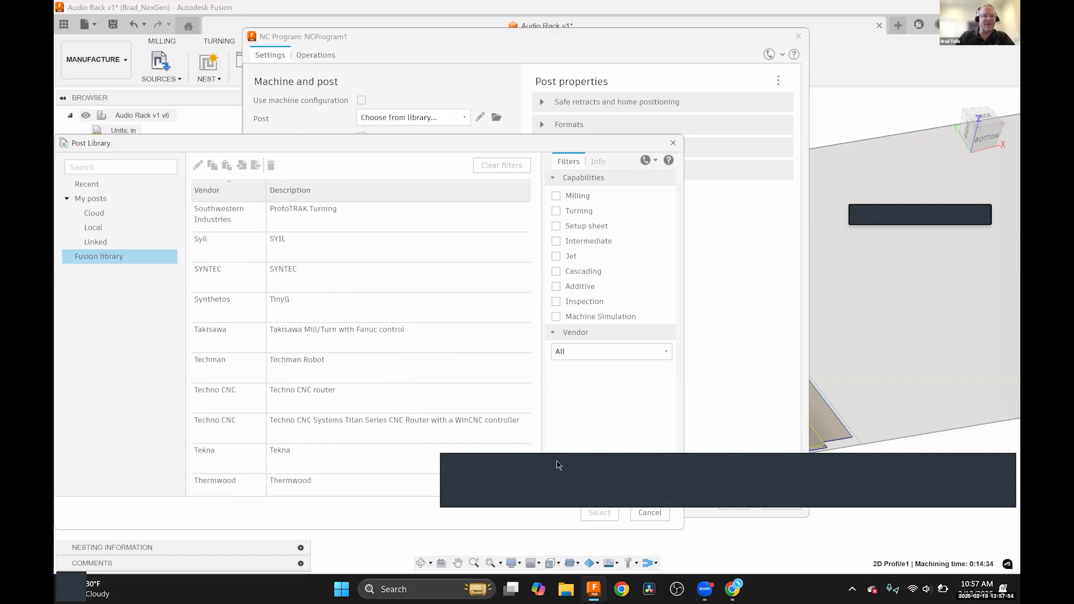
{"action": "scroll", "coordinate": [481, 392], "scroll_direction": "down", "scroll_amount": 3}
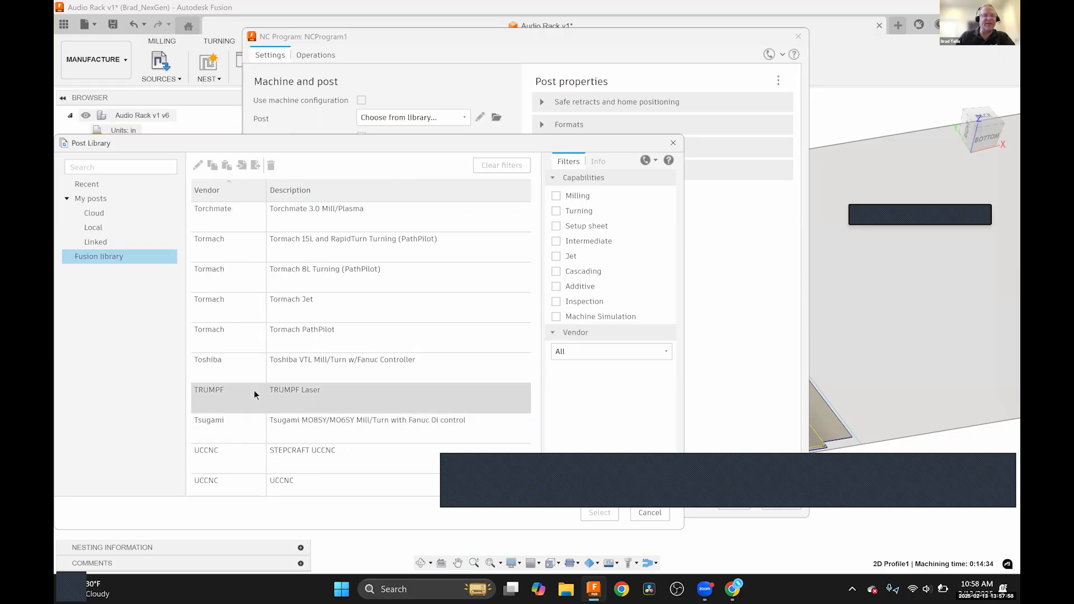
{"action": "left_click", "coordinate": [297, 389]}
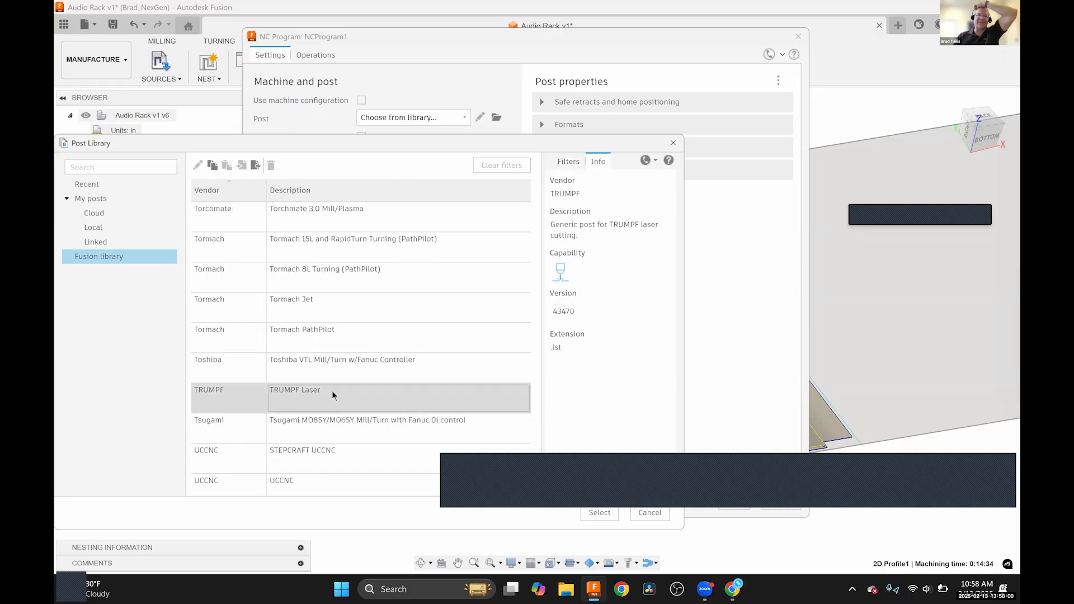
{"action": "left_click", "coordinate": [598, 513]}
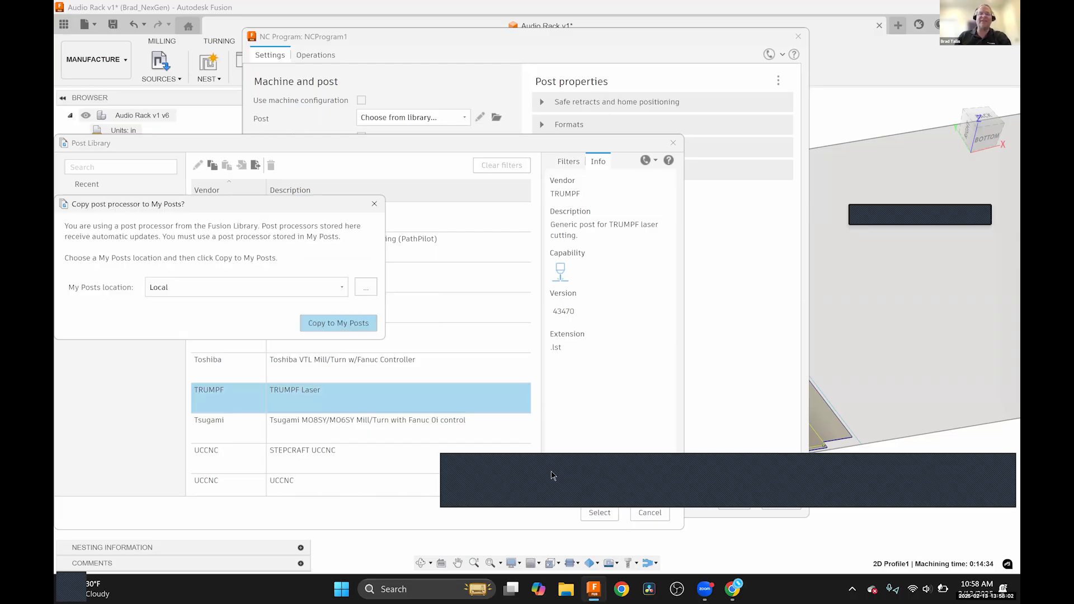
{"action": "left_click", "coordinate": [337, 323]}
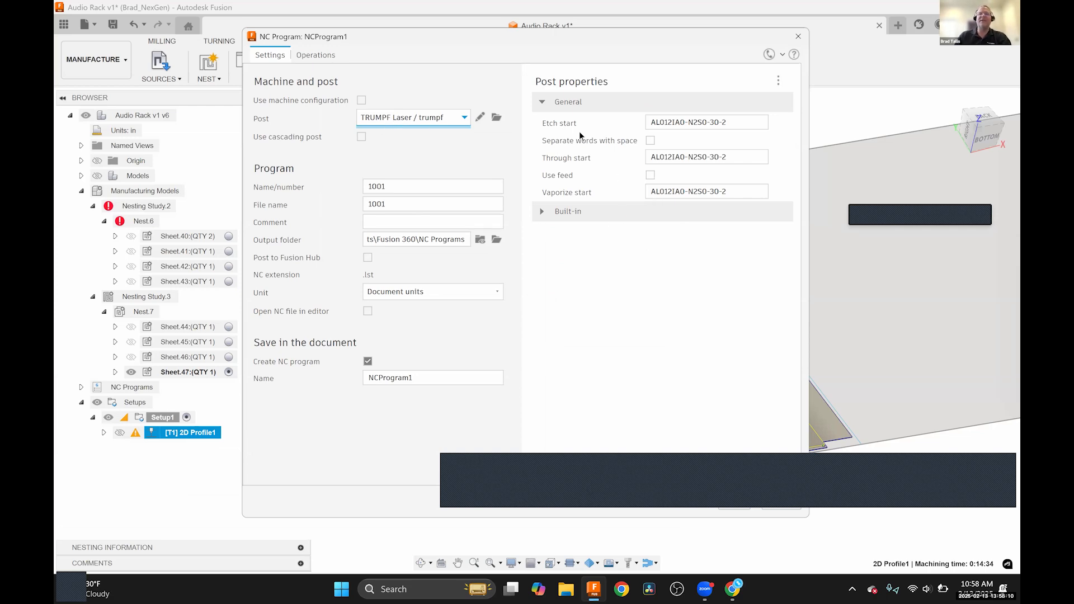
Expand the TRUMPF post's built-in properties for review and confirm the NC program settings.
{"action": "left_click", "coordinate": [542, 213]}
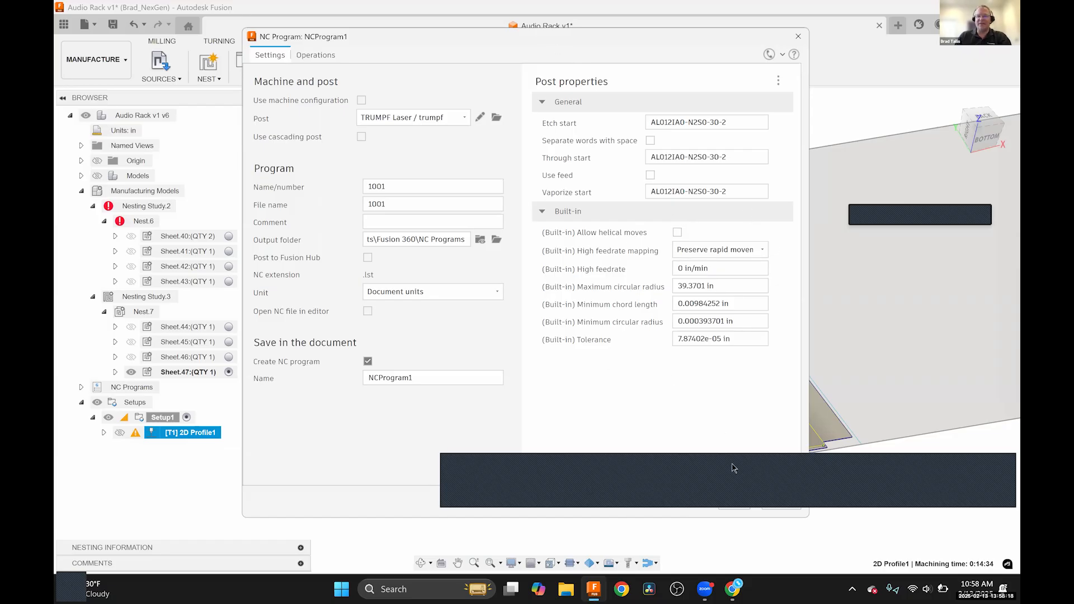
{"action": "left_click_drag", "start_coordinate": [485, 34], "coordinate": [340, 58]}
{"action": "left_click", "coordinate": [582, 522]}
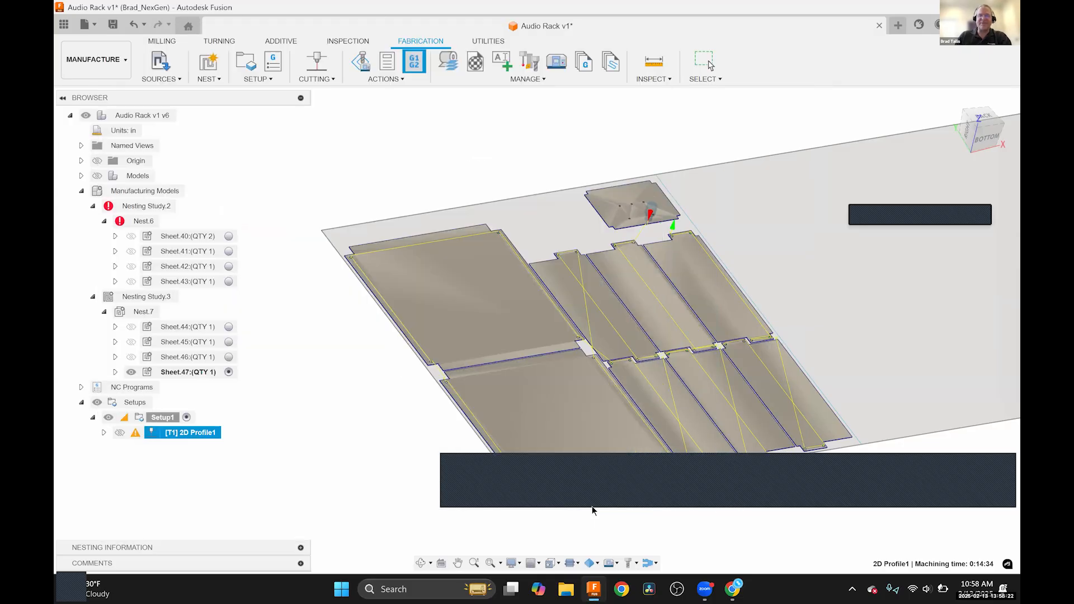